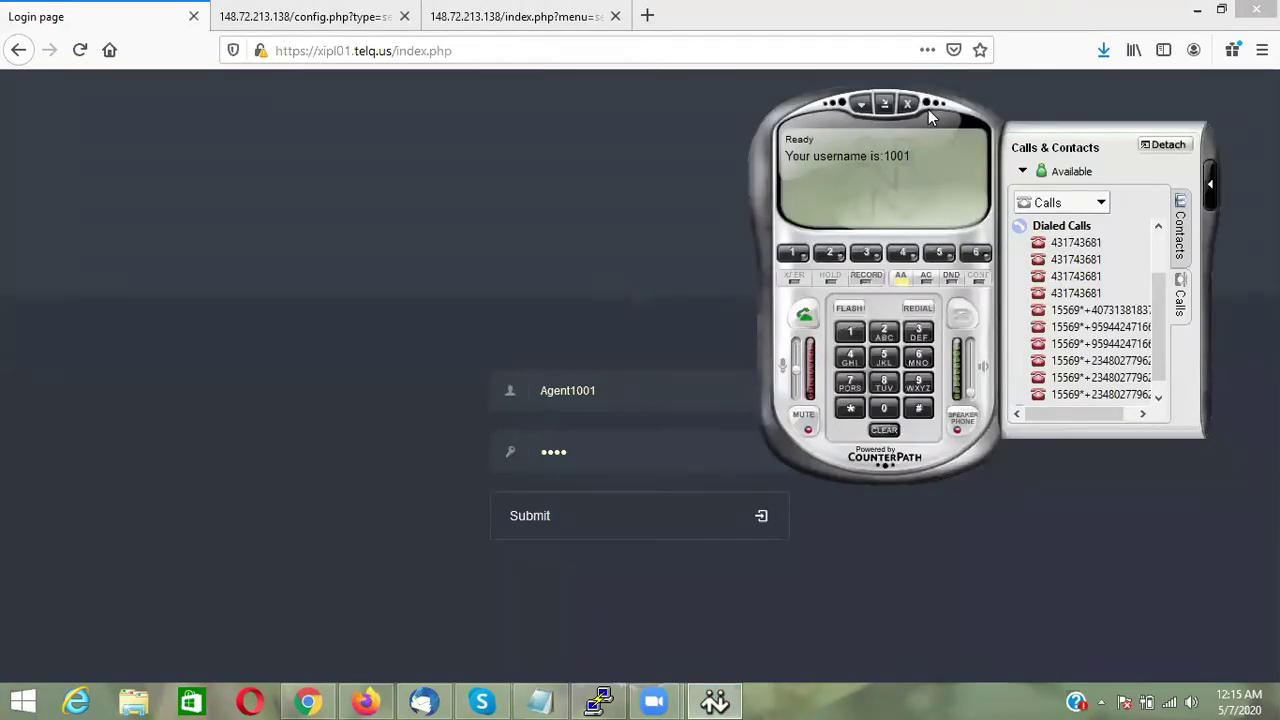
Sign in to the portal with the prefilled Agent1001 account and open the Call Center Agent Console
left_click(638, 582)
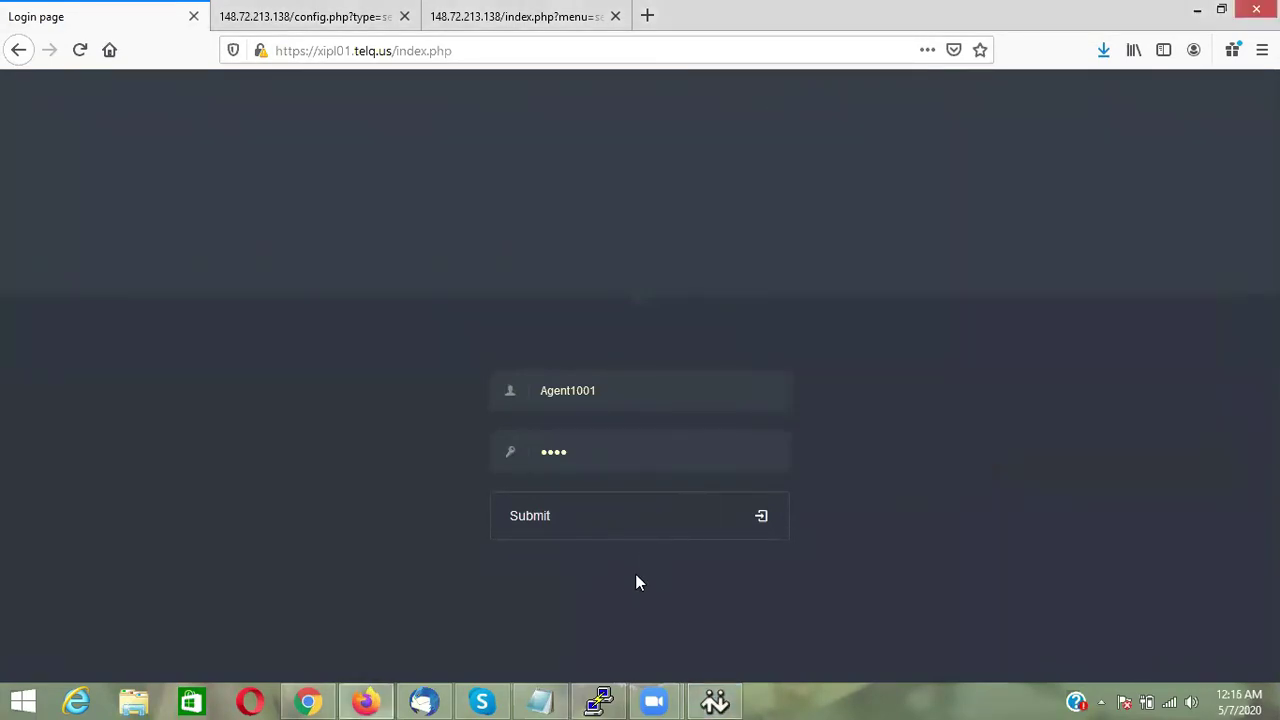
left_click(604, 519)
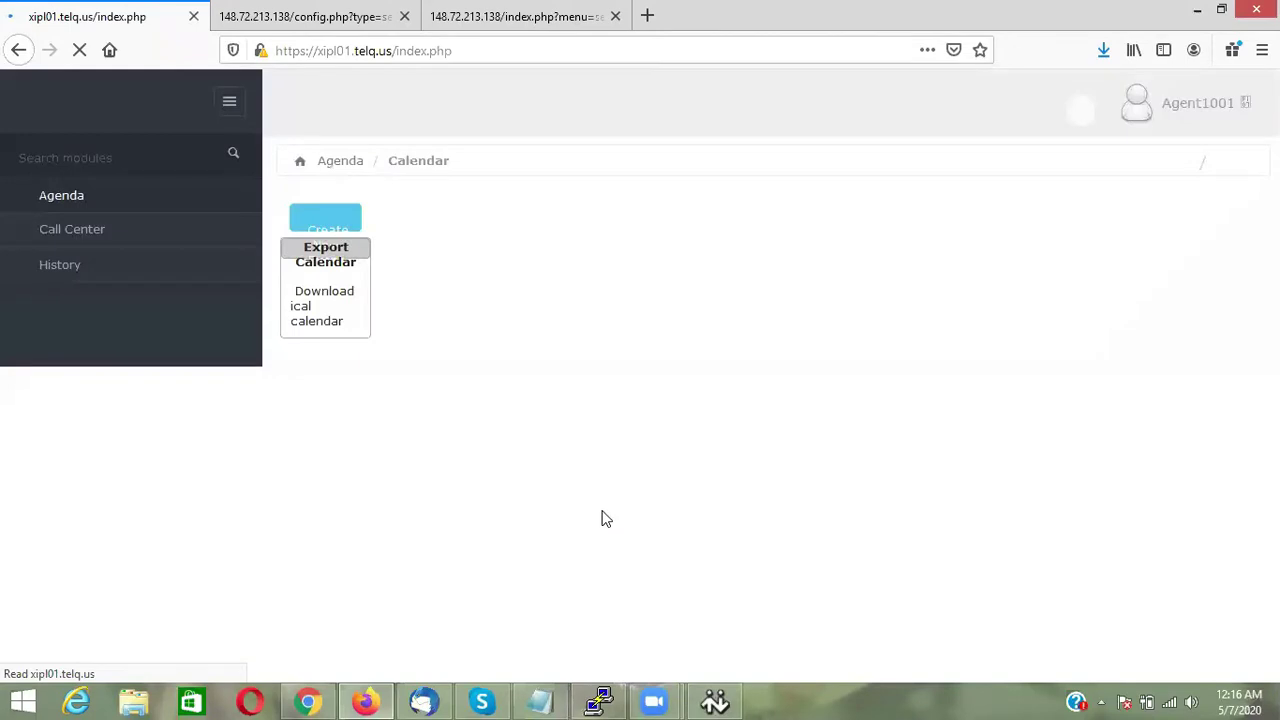
left_click(236, 266)
left_click(115, 272)
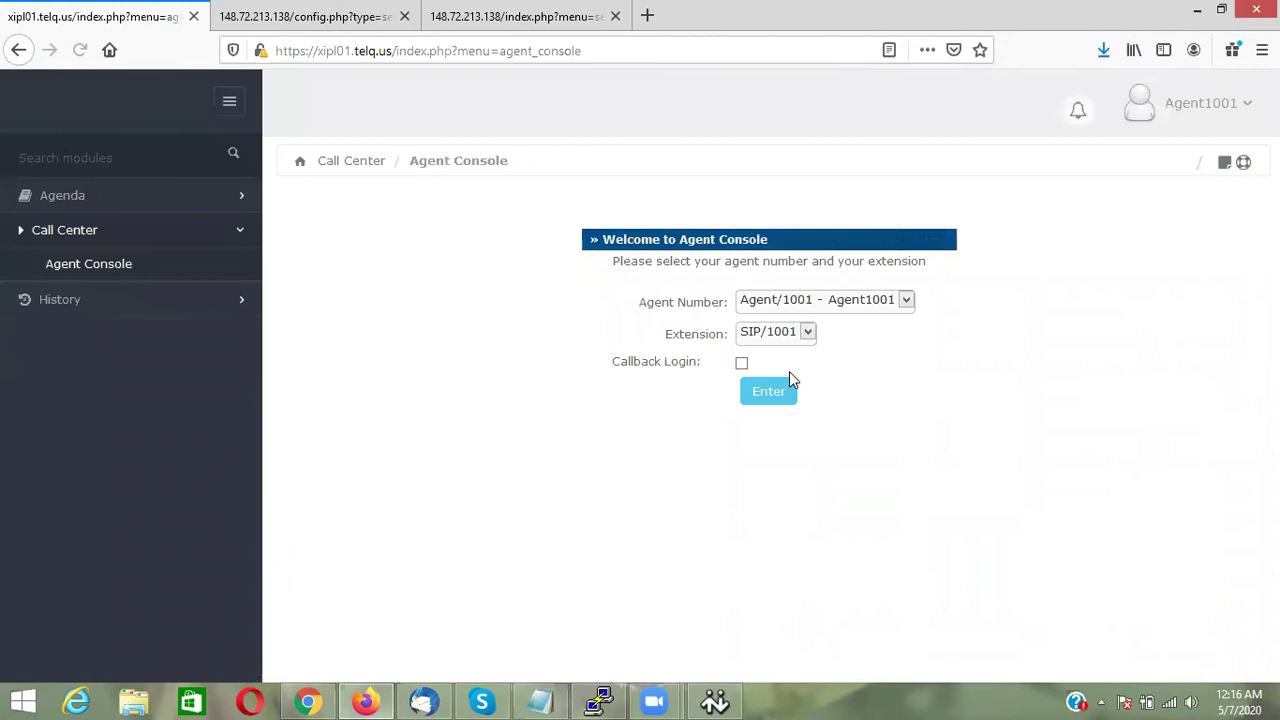
Try to log in to the Agent Console as Agent/1001 on extension SIP/1001, entering the agent password on the softphone keypad
left_click(775, 393)
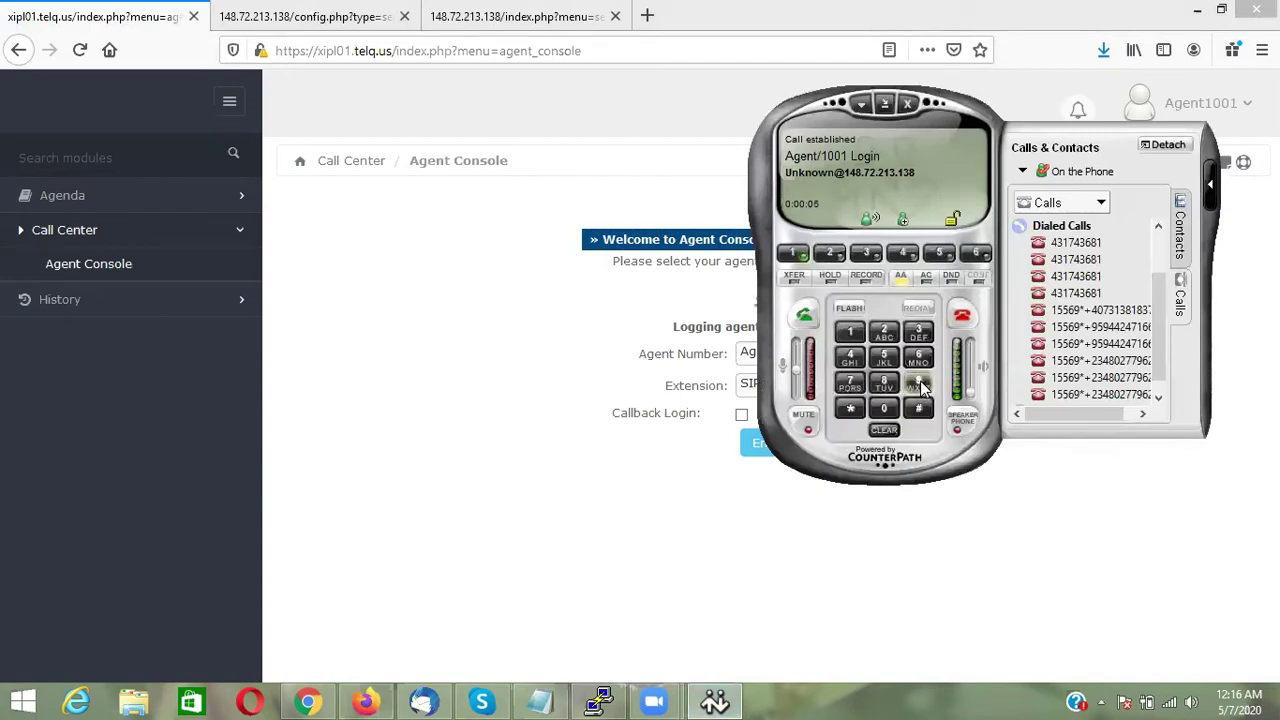
left_click(922, 388)
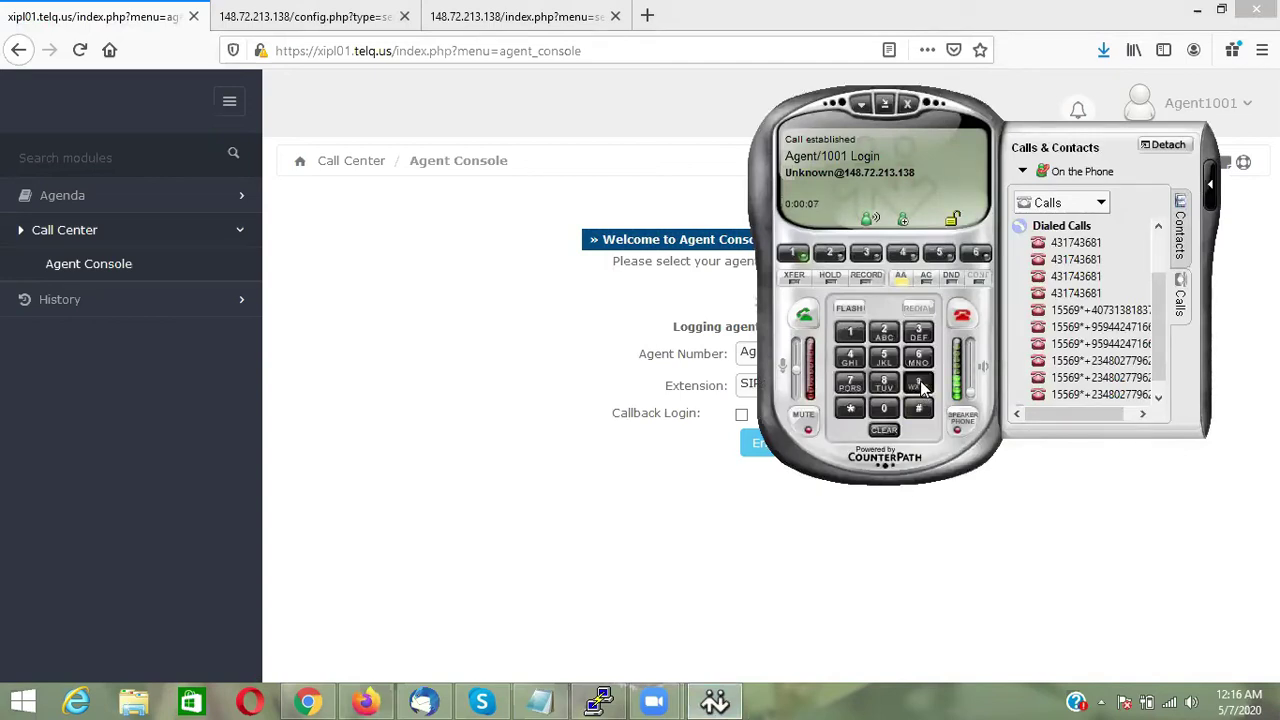
left_click(918, 412)
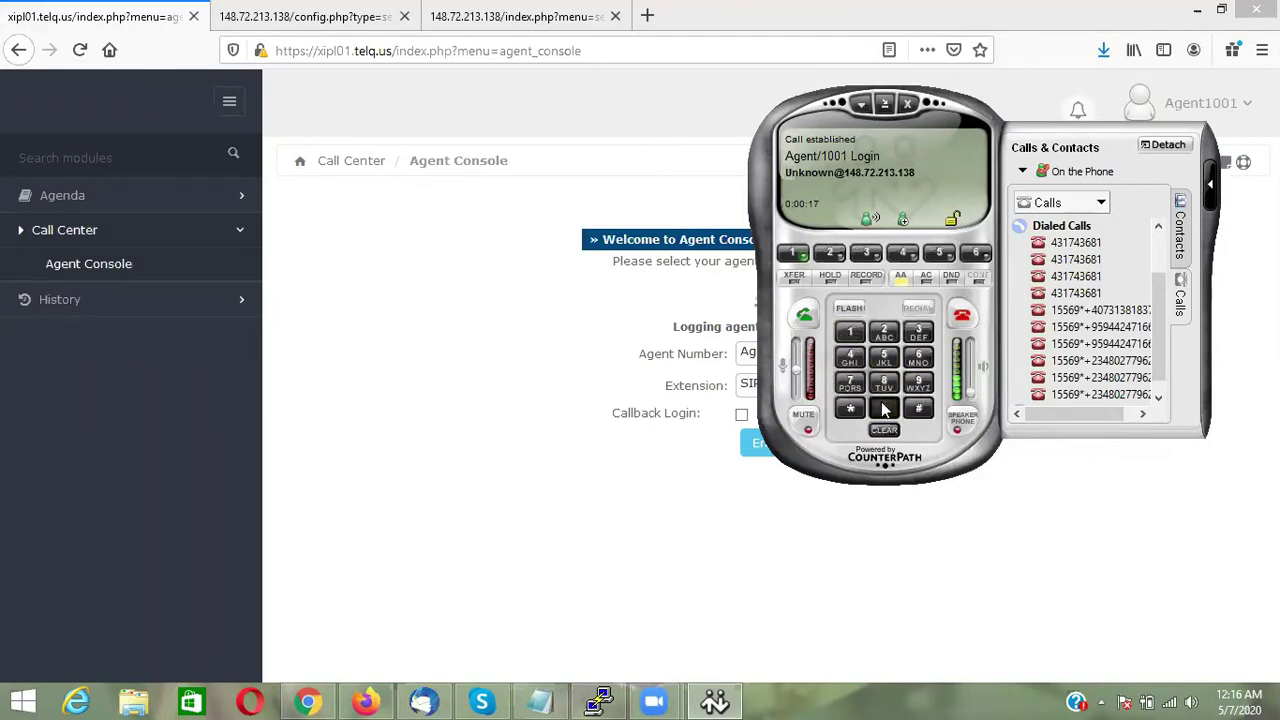
left_click(919, 387)
left_click(919, 387)
left_click(920, 412)
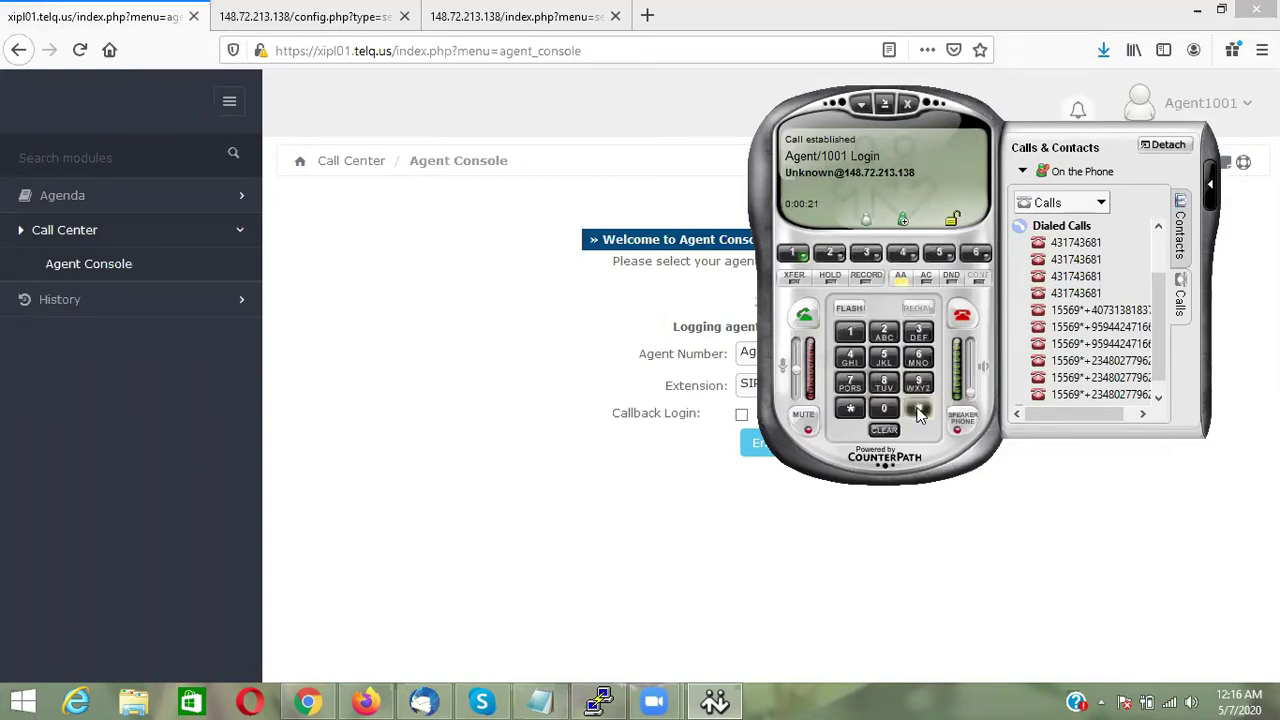
left_click(920, 390)
left_click(920, 412)
left_click(854, 335)
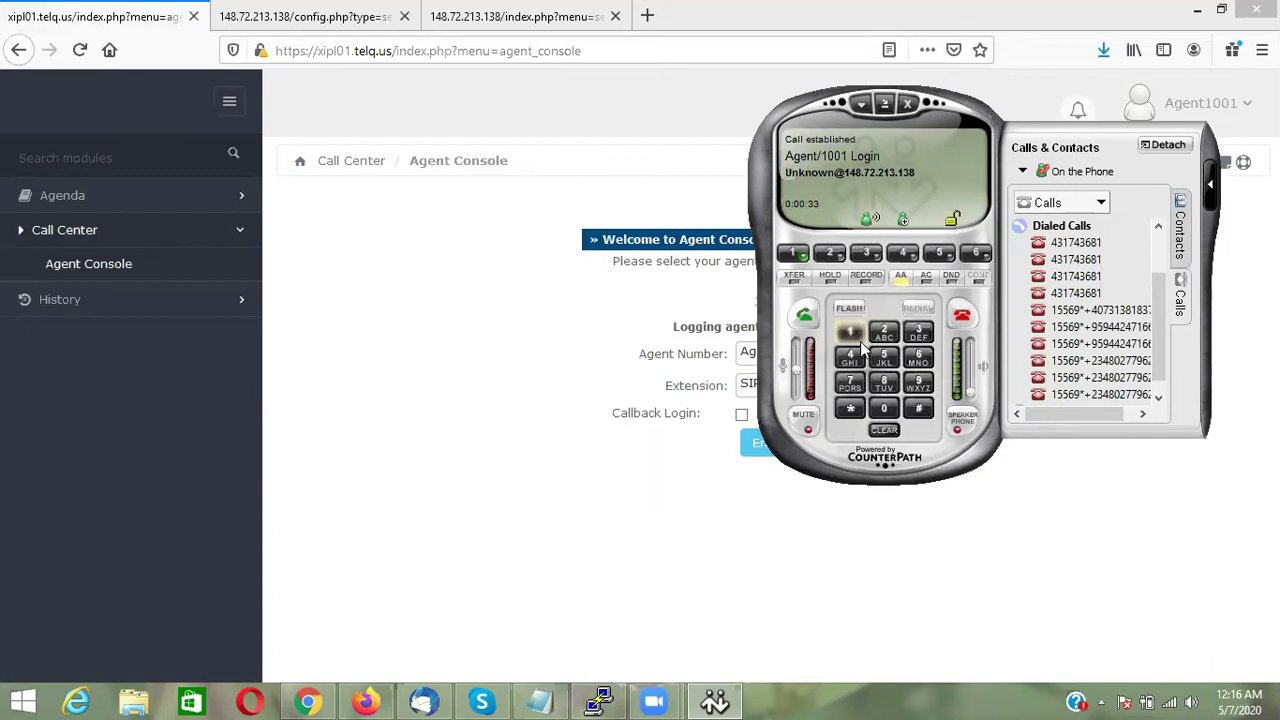
left_click(885, 411)
left_click(915, 410)
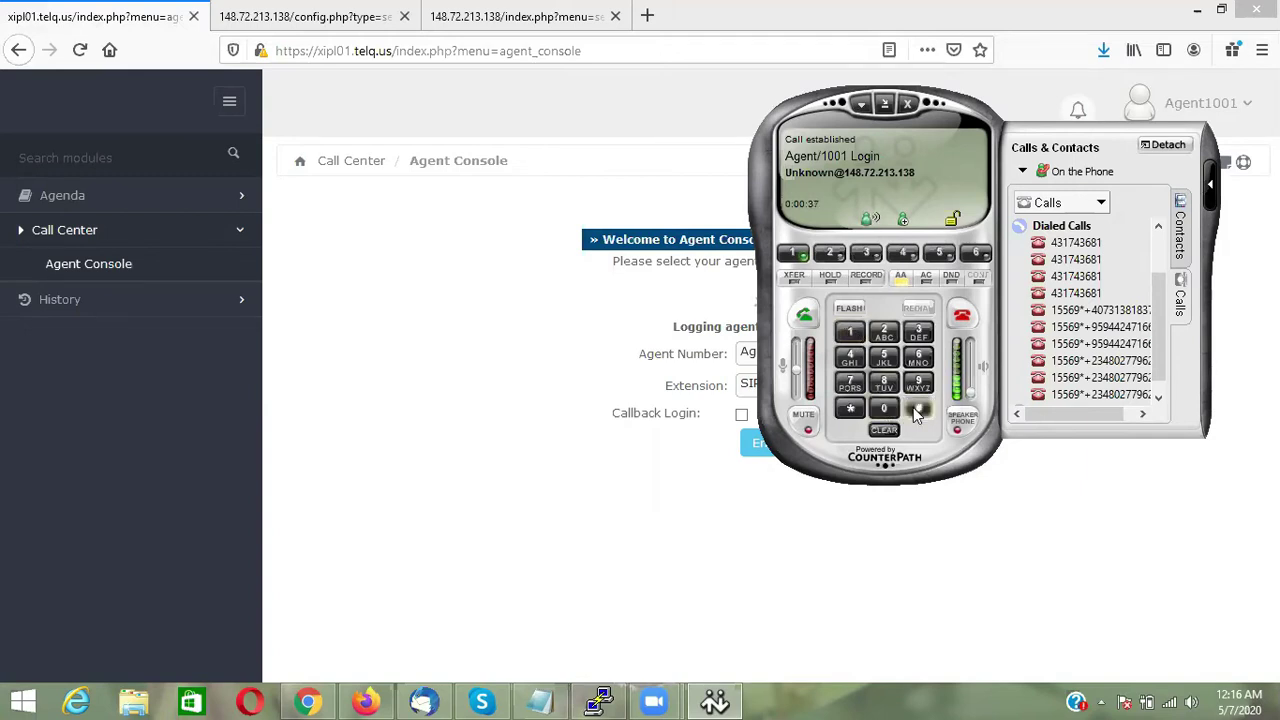
left_click(920, 386)
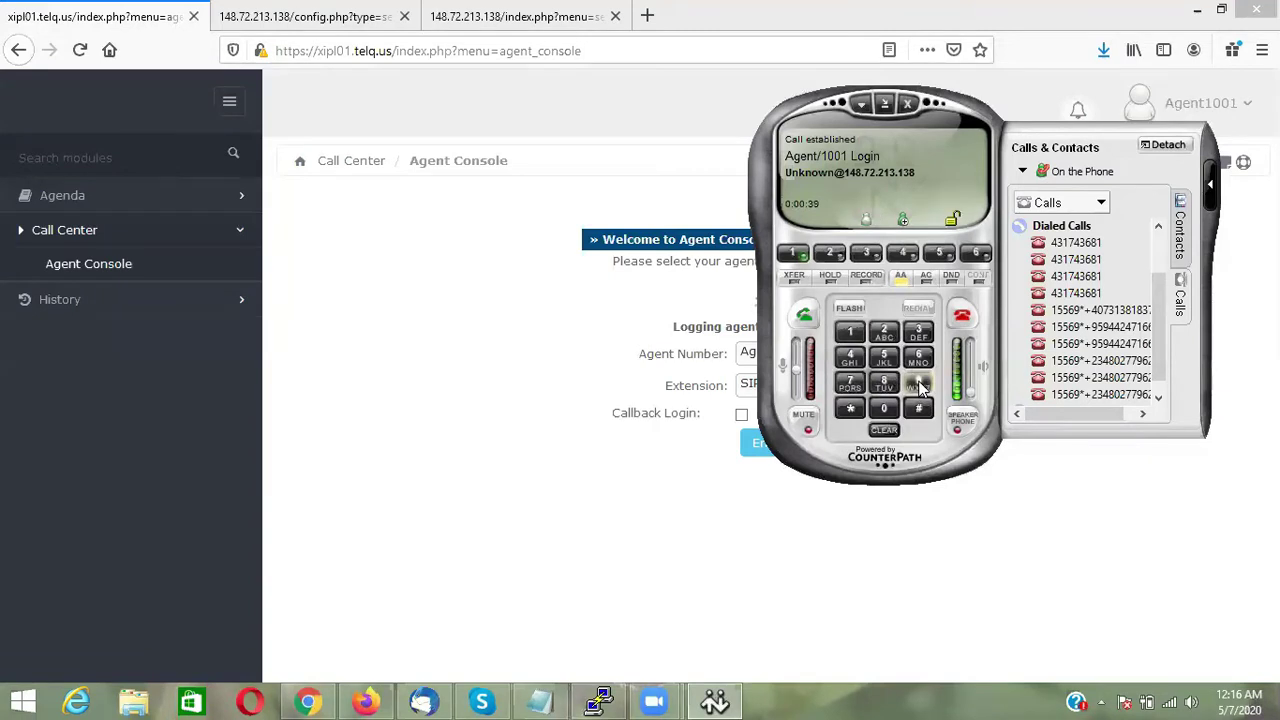
left_click(920, 386)
left_click(920, 386)
left_click(920, 386)
left_click(920, 412)
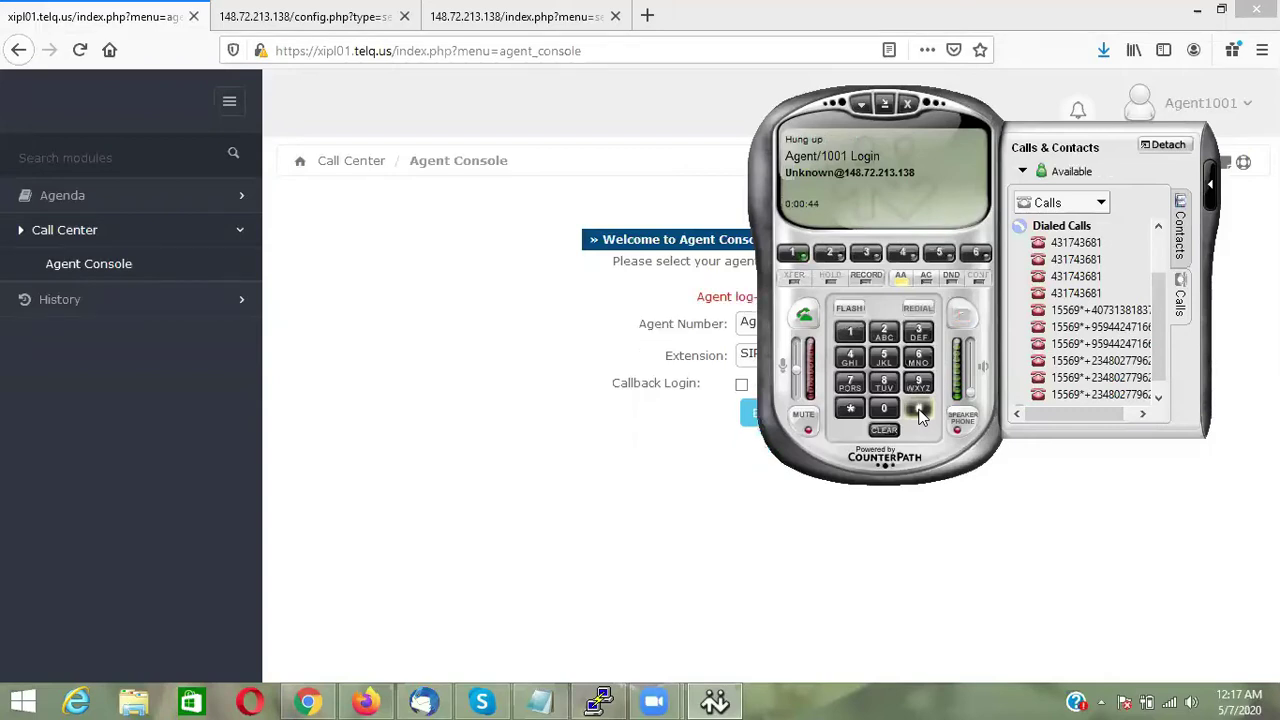
Retry the Agent/1001 console login with the agent password on the softphone keypad, and hang up the softphone line
left_click(740, 535)
left_click(768, 420)
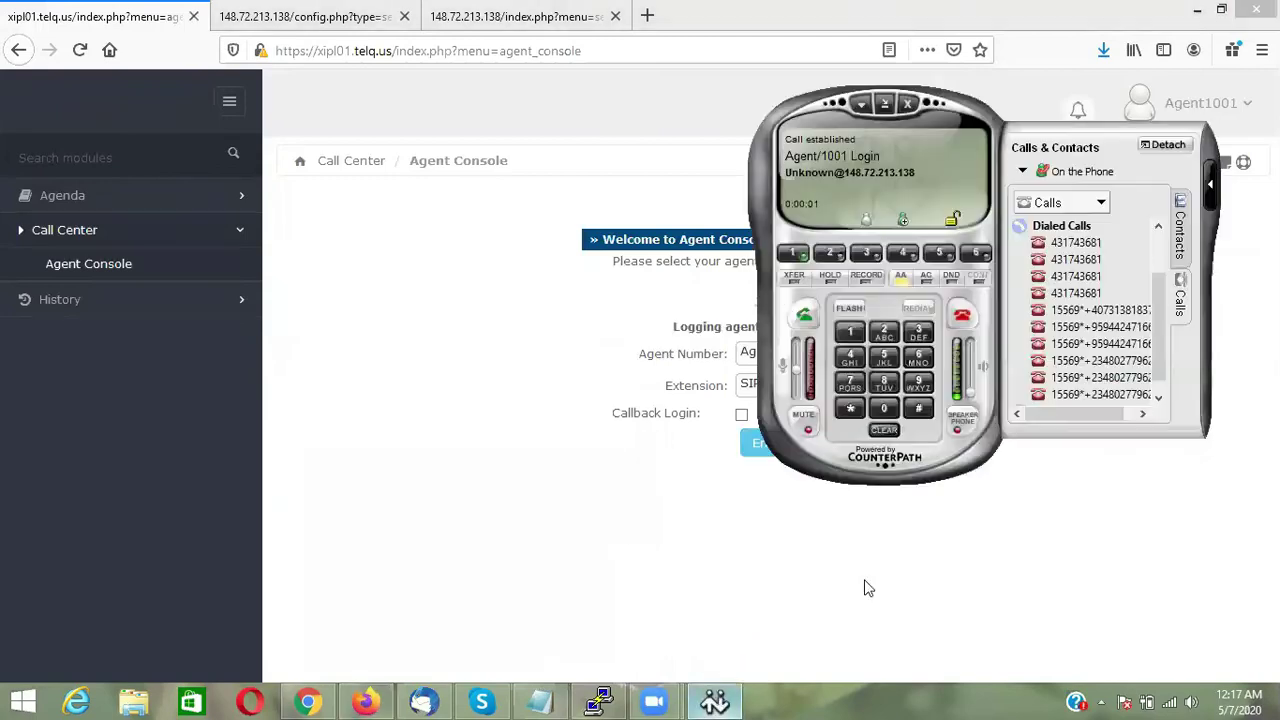
left_click(921, 388)
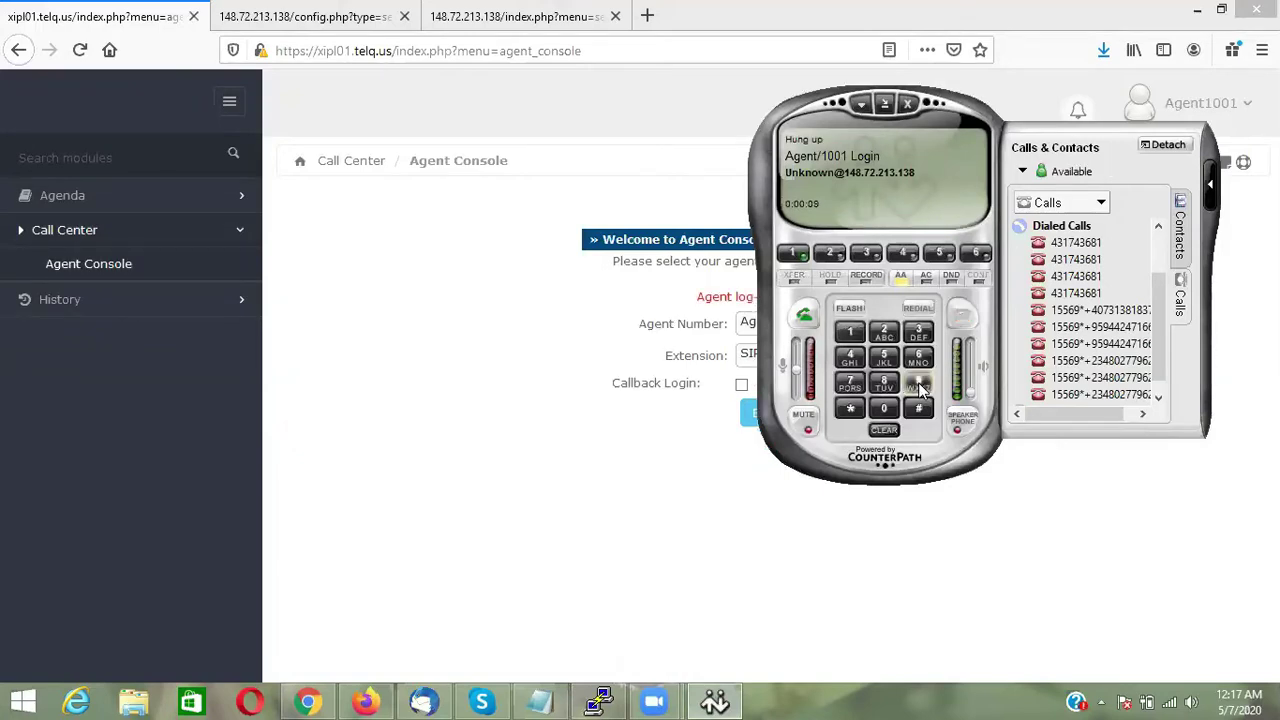
left_click(921, 388)
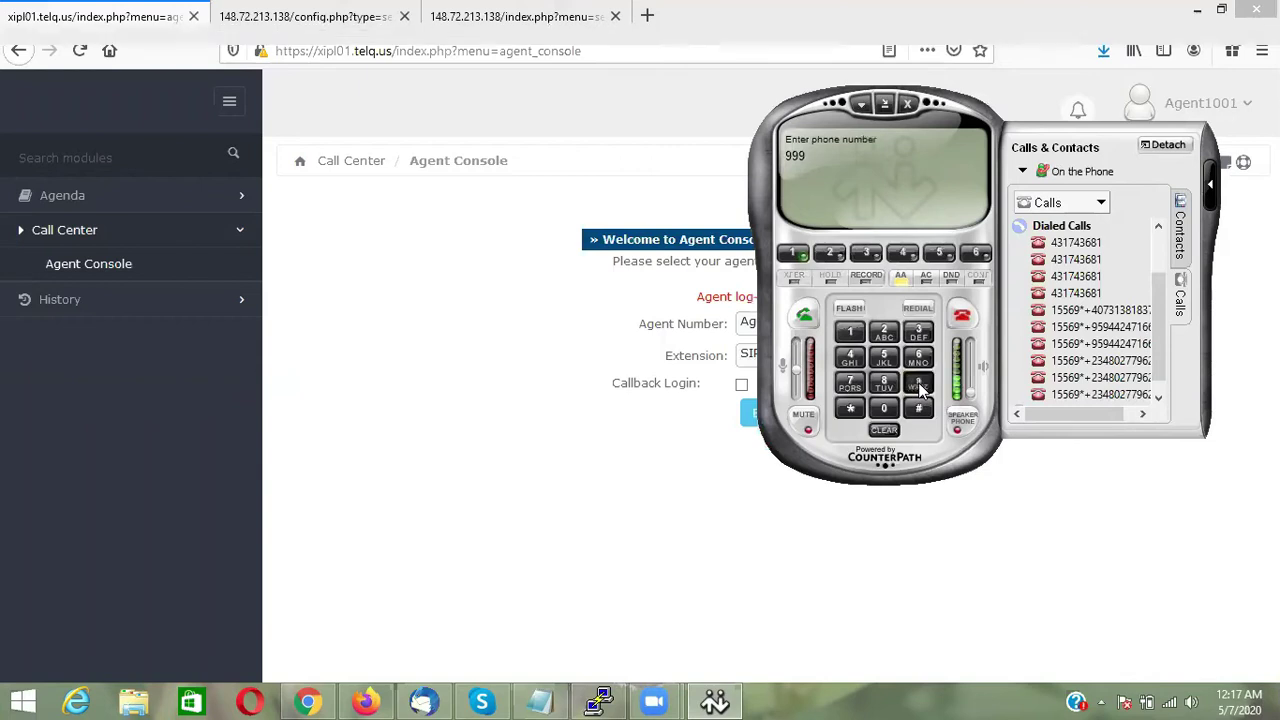
left_click(920, 410)
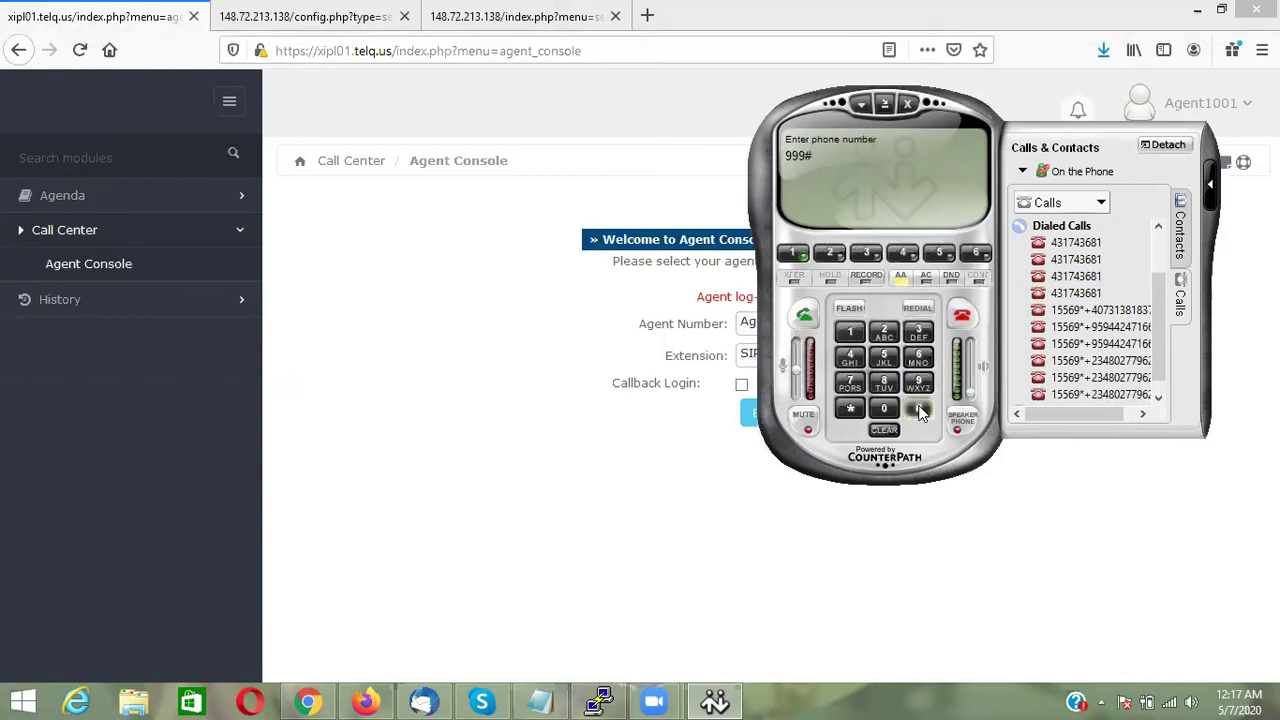
left_click(961, 316)
Log in to the console as Agent/1001 on SIP/1001 with the agent password on the softphone, and end the session
left_click(806, 569)
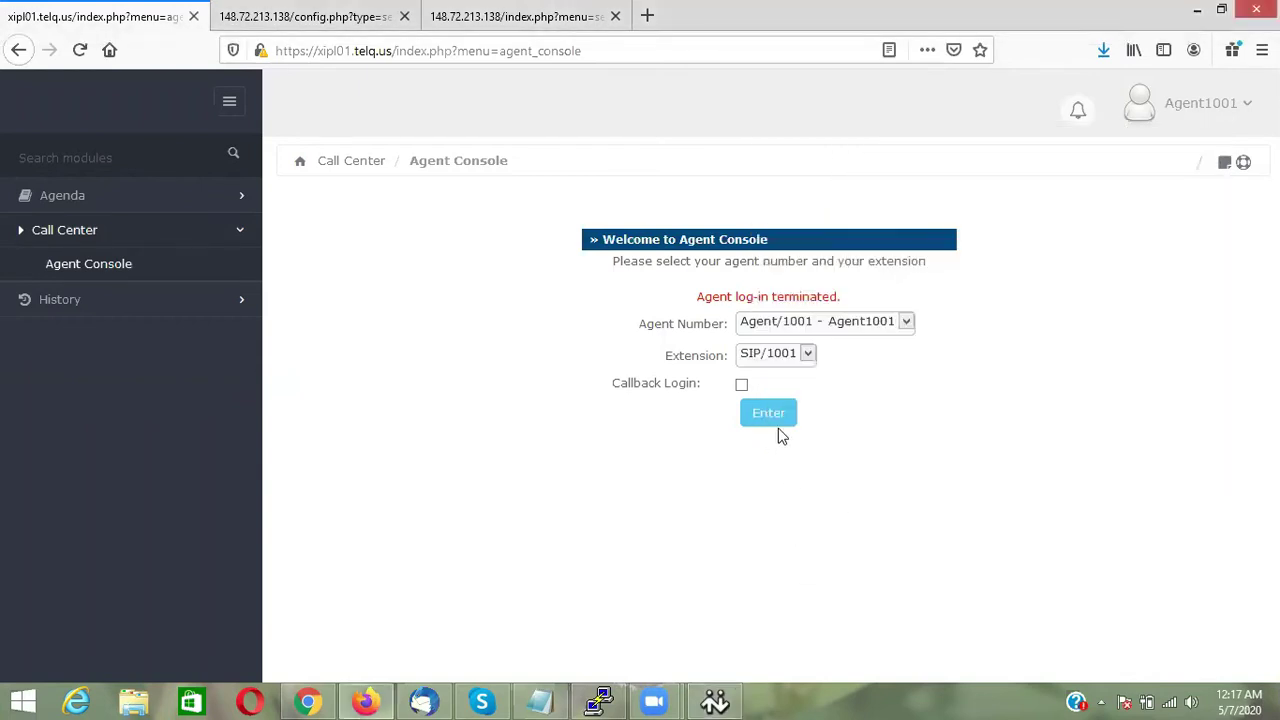
left_click(714, 700)
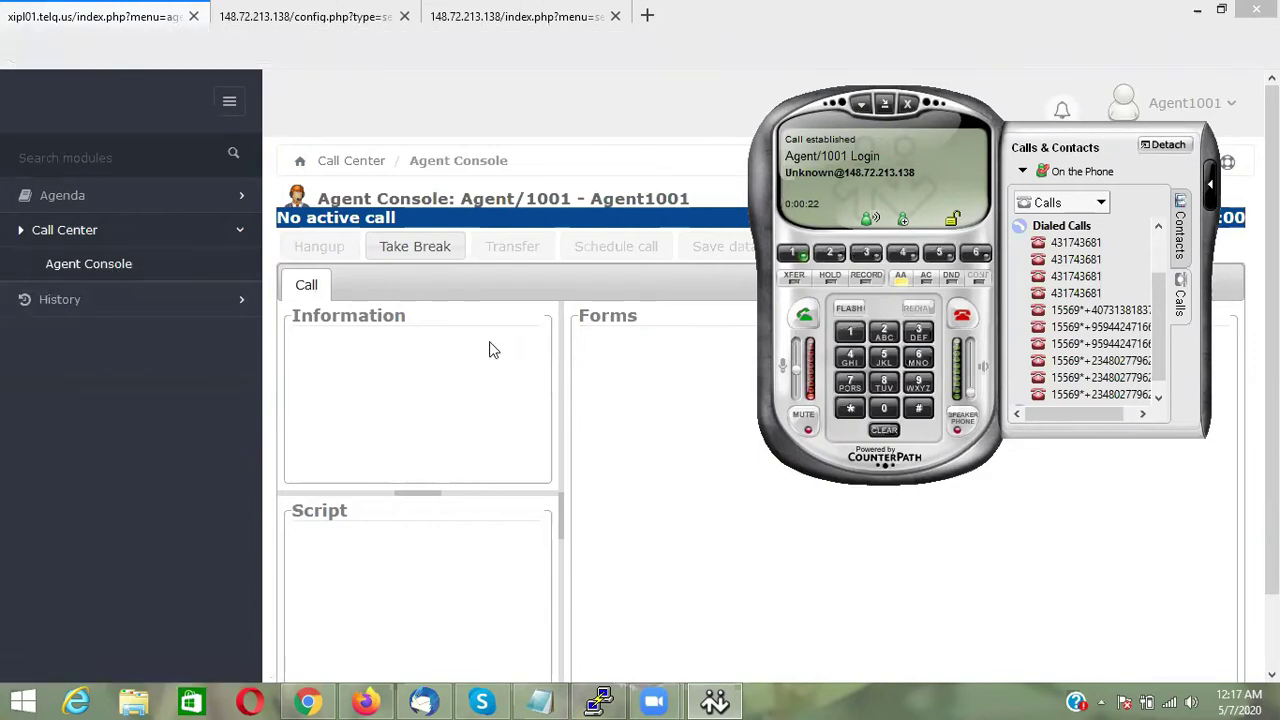
left_click(608, 120)
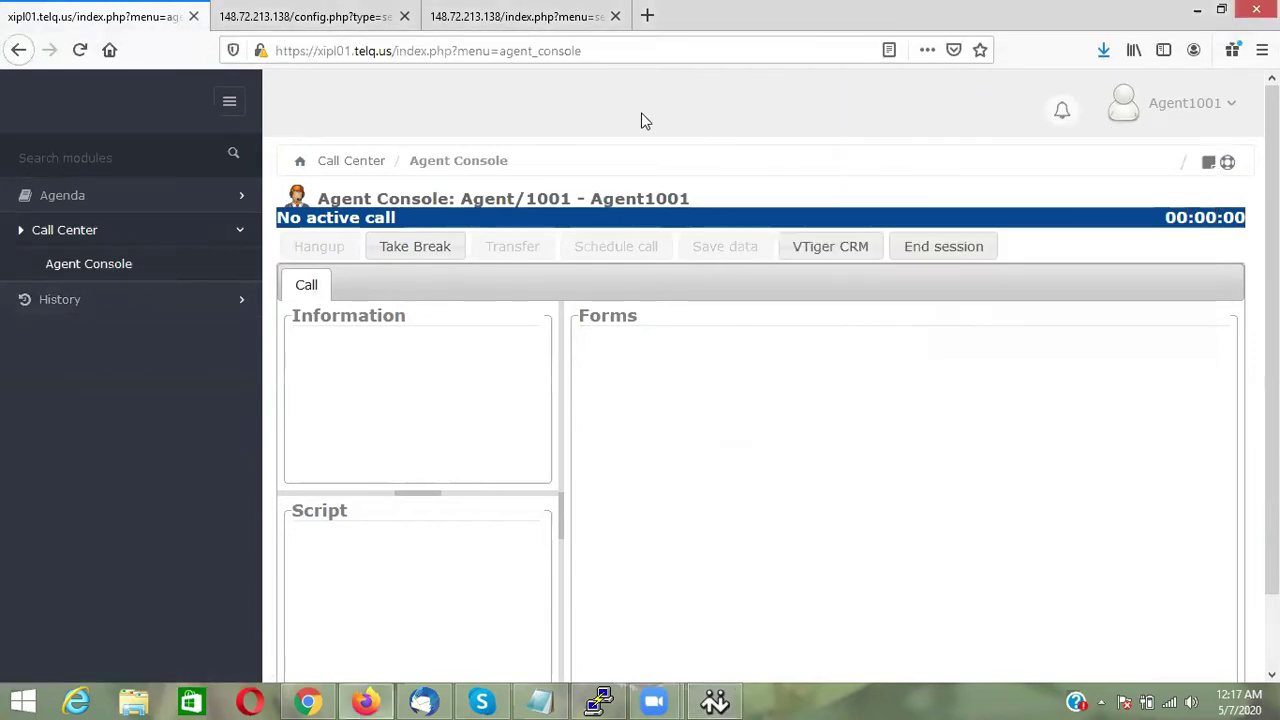
left_click(943, 250)
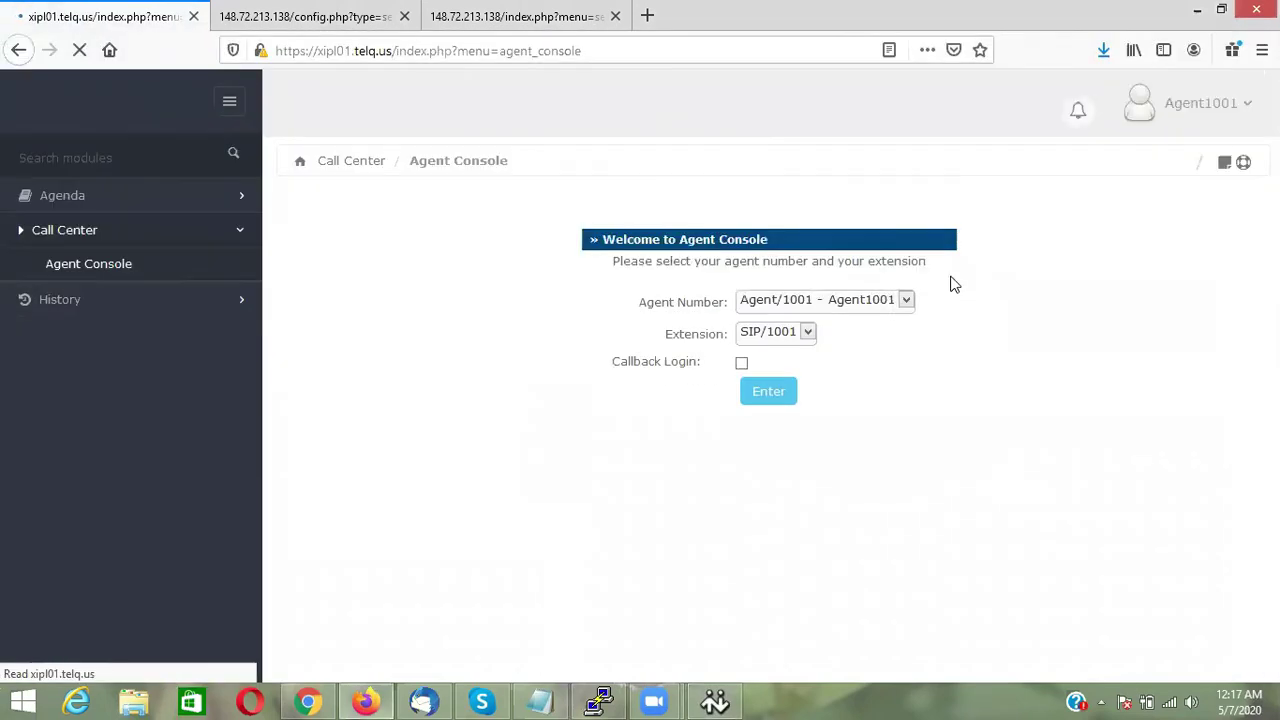
Review the choices offered for the agent number and the extension in the Agent Console login form
left_click(847, 302)
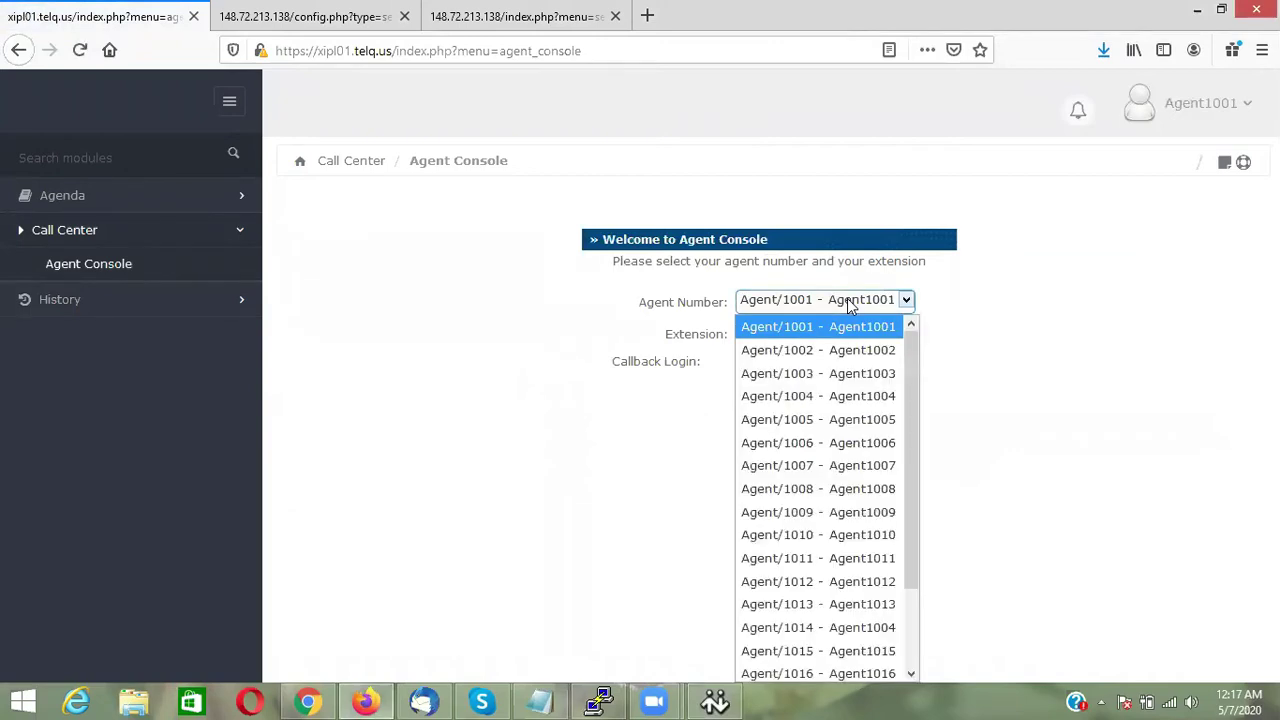
left_click(1072, 326)
left_click(808, 334)
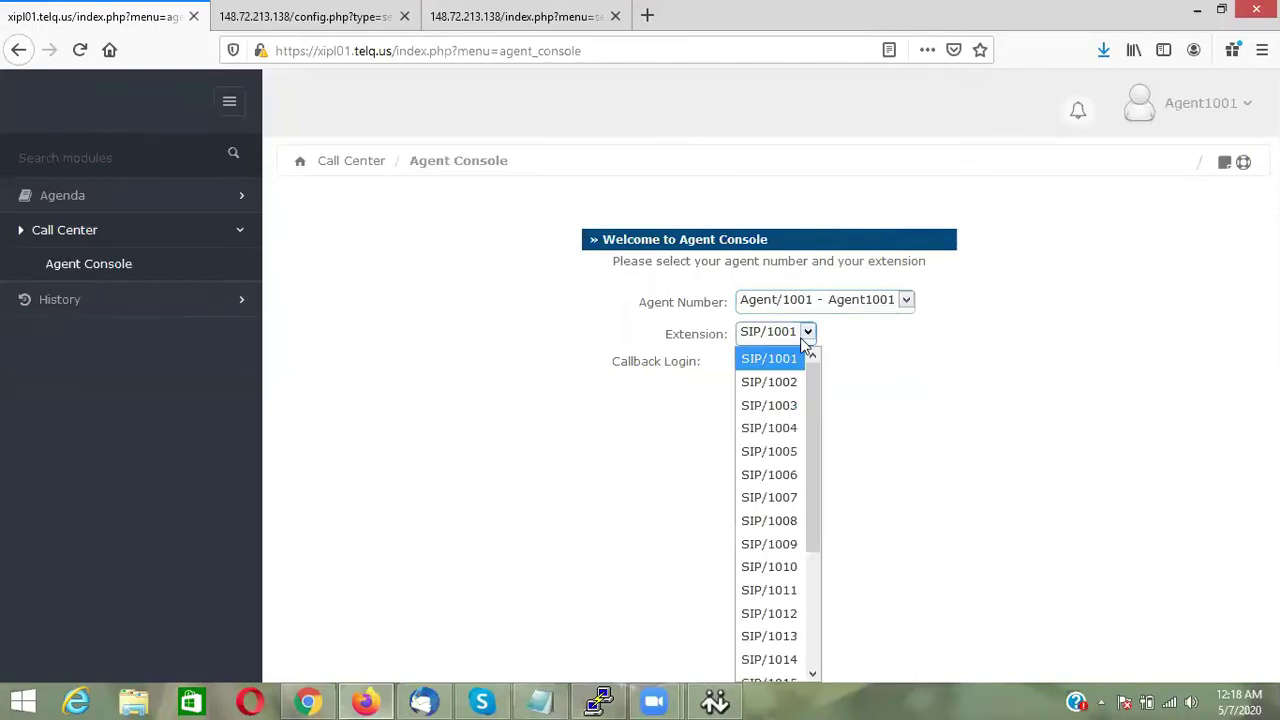
Move the softphone aside and log in as Agent/1001 on extension SIP/1001, entering the agent password on the softphone
left_click(715, 702)
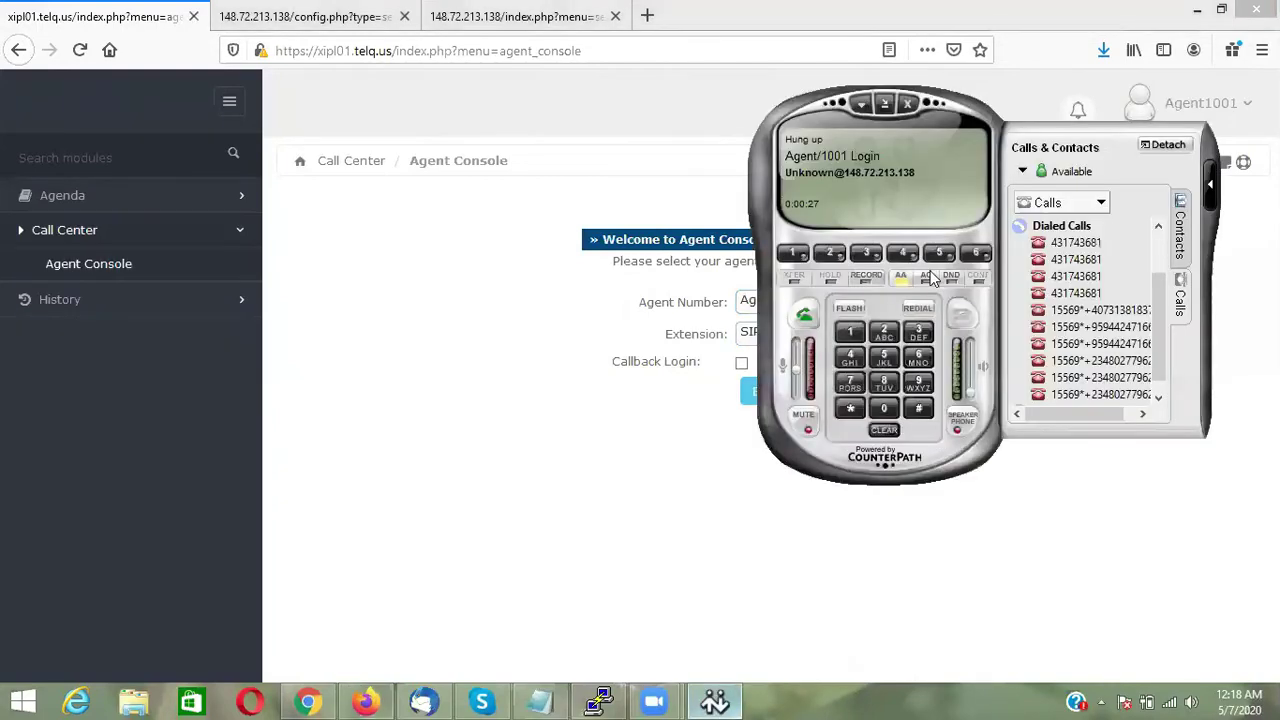
left_click_drag(924, 99, 1002, 119)
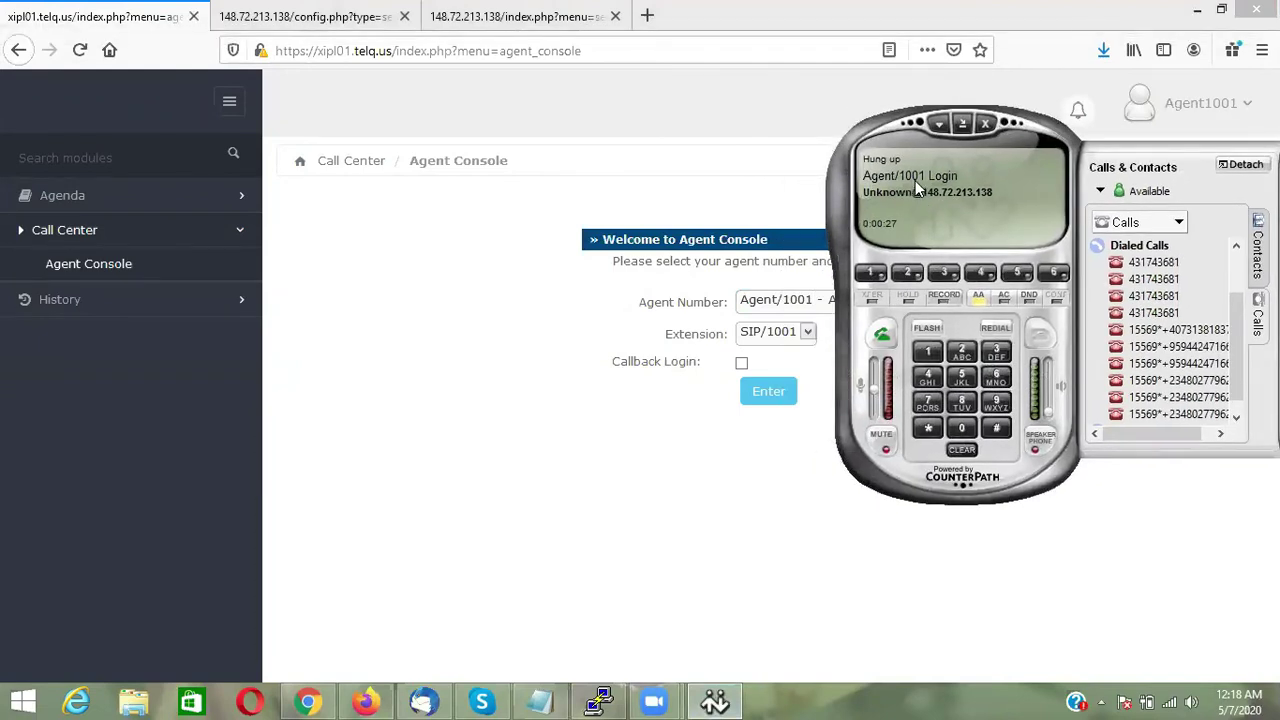
left_click(764, 524)
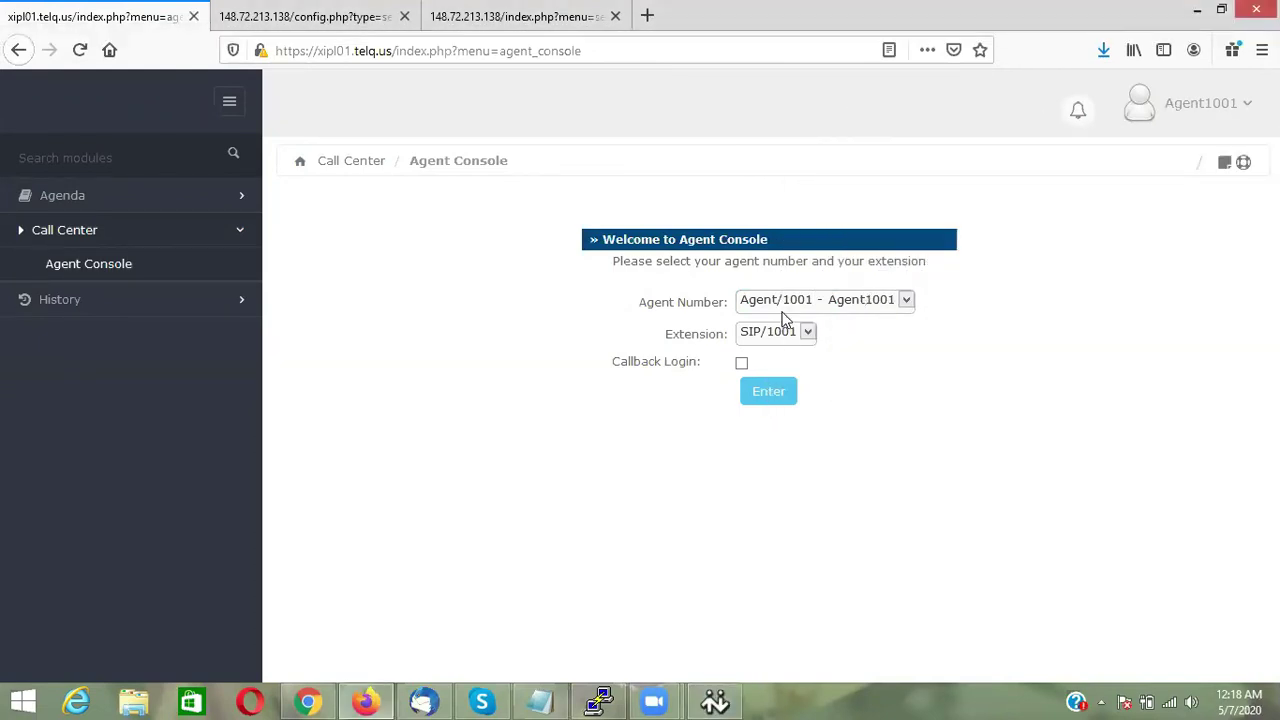
left_click(781, 398)
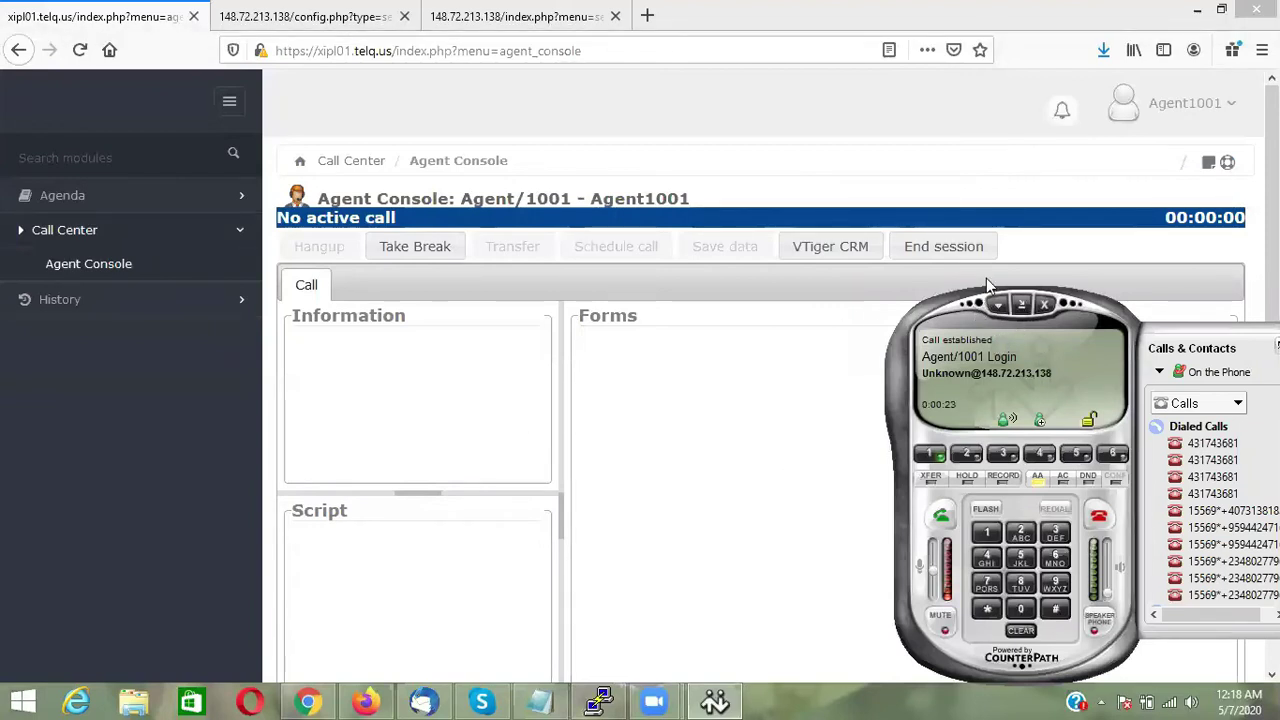
left_click_drag(986, 278, 998, 224)
Widen the Information pane of the Agent Console and collapse the Script pane beneath it
left_click_drag(556, 390, 648, 380)
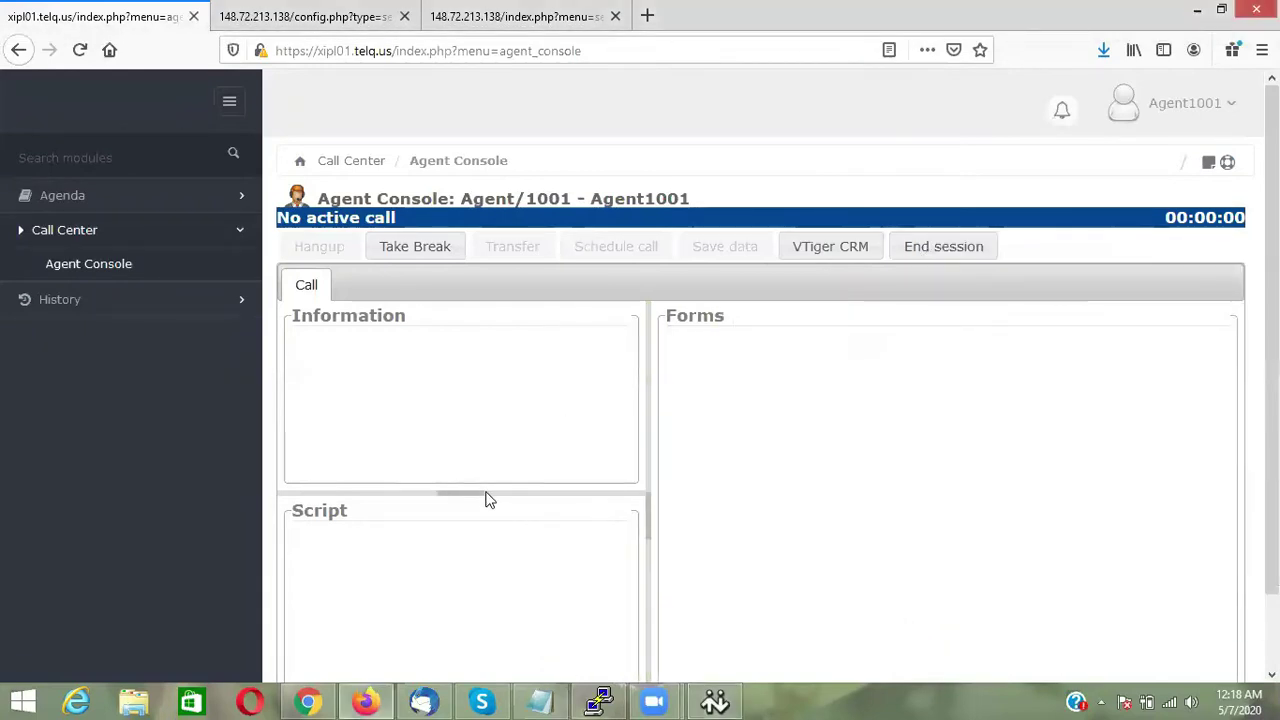
left_click(480, 493)
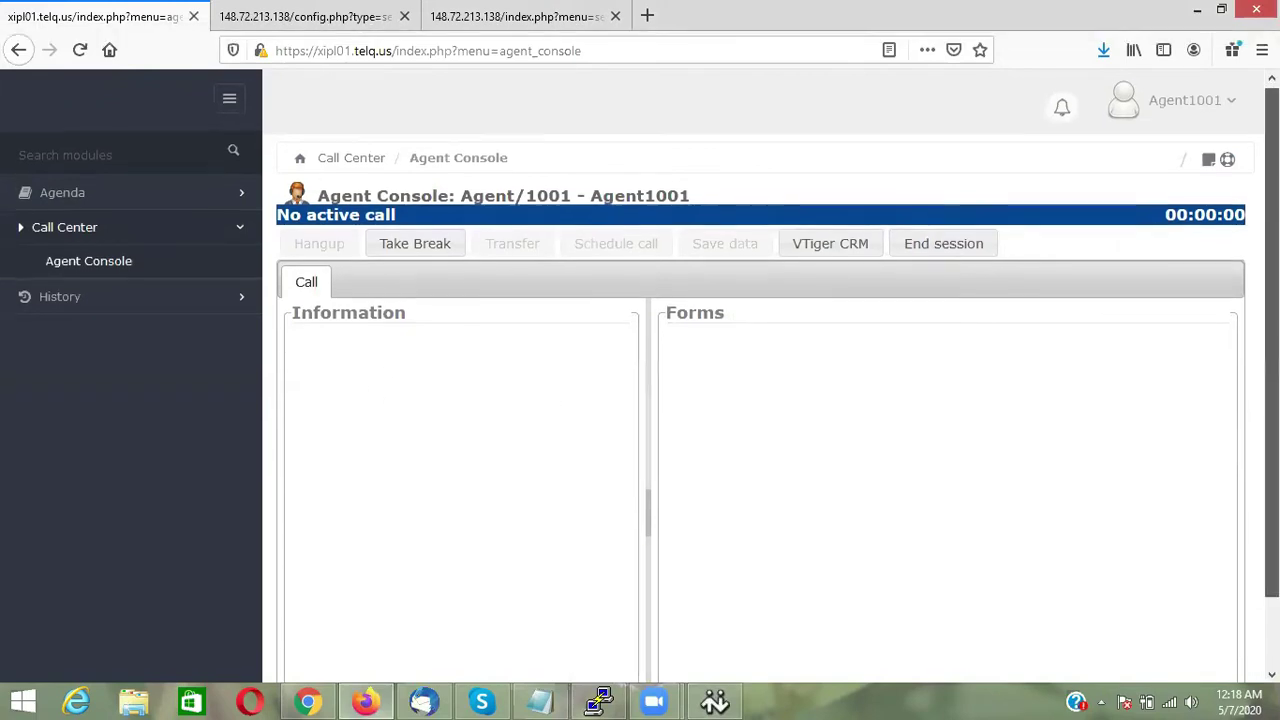
scroll(884, 243, "down", 2)
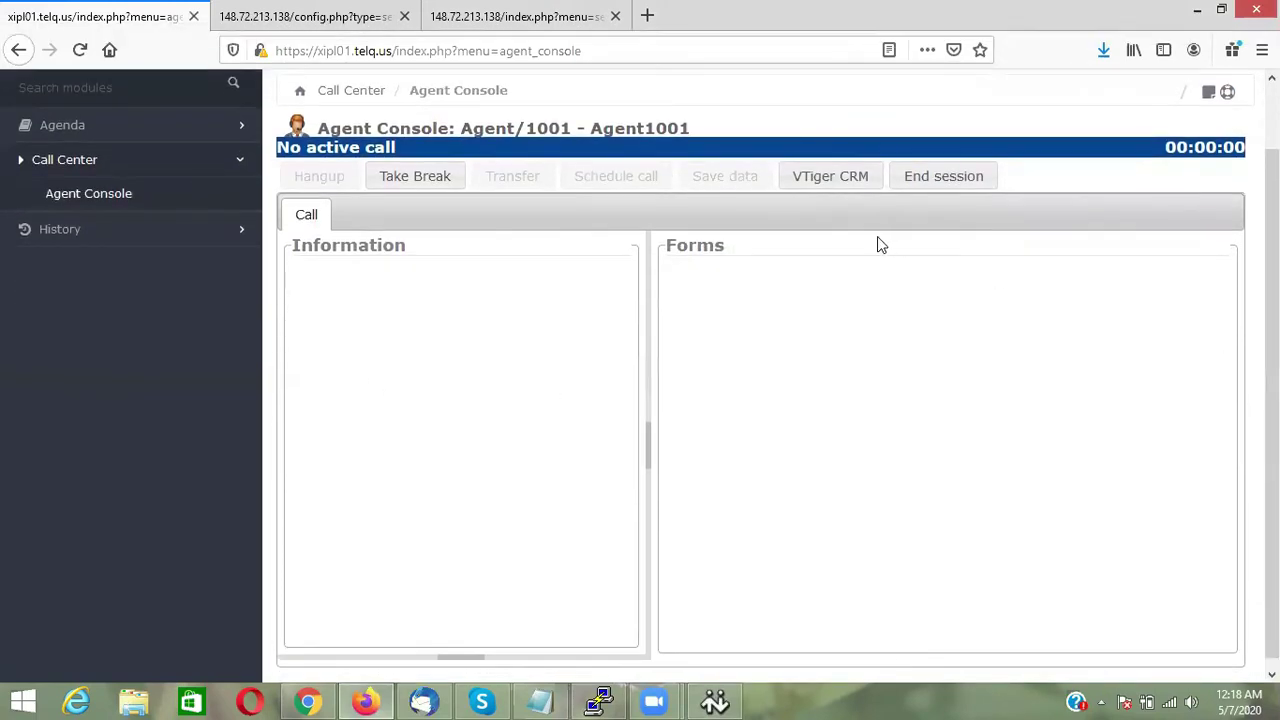
scroll(836, 344, "down", 1)
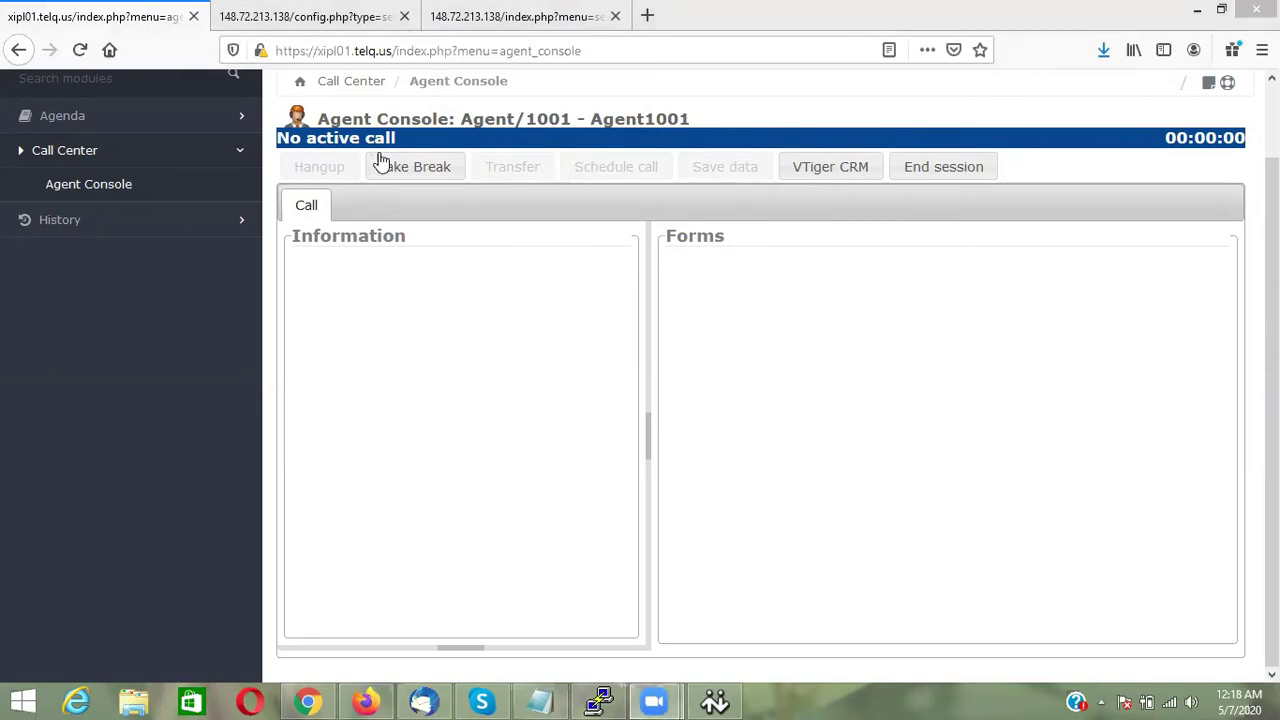
Switch to the admin session's Firewall Rules page and open the Call Center's outgoing campaigns list
key("ctrl+shift+Tab")
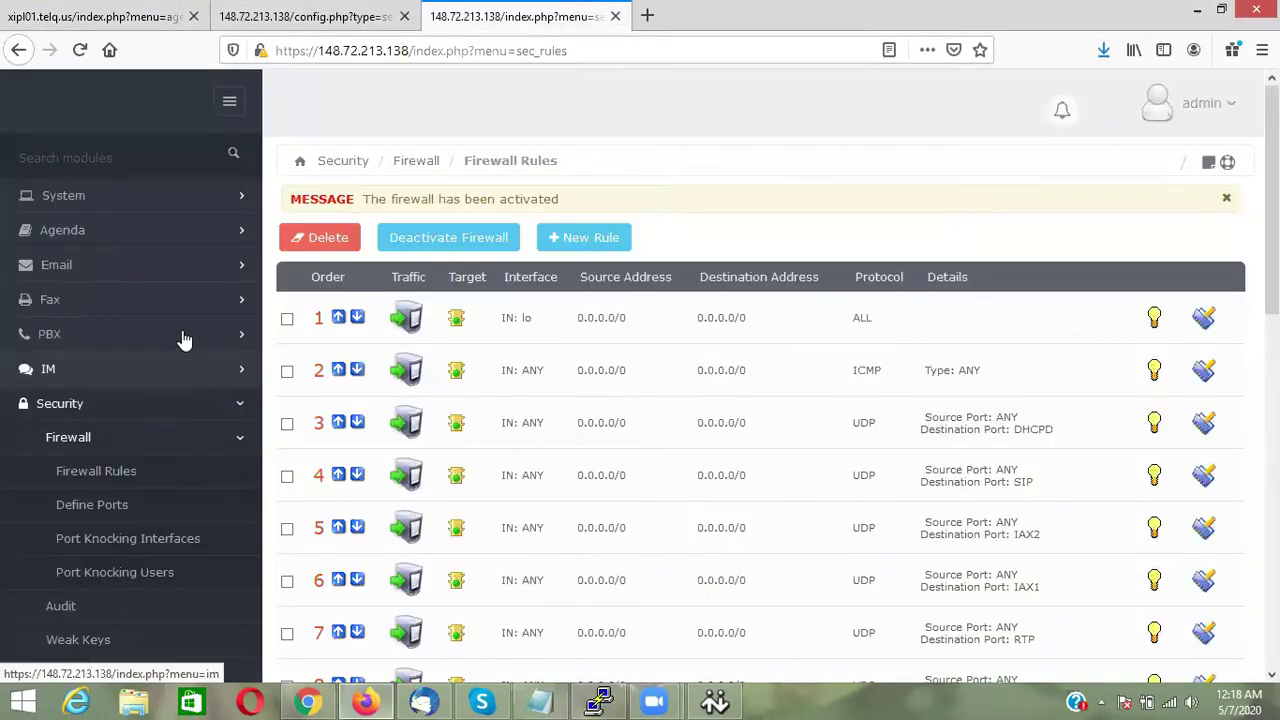
scroll(229, 609, "down", 3)
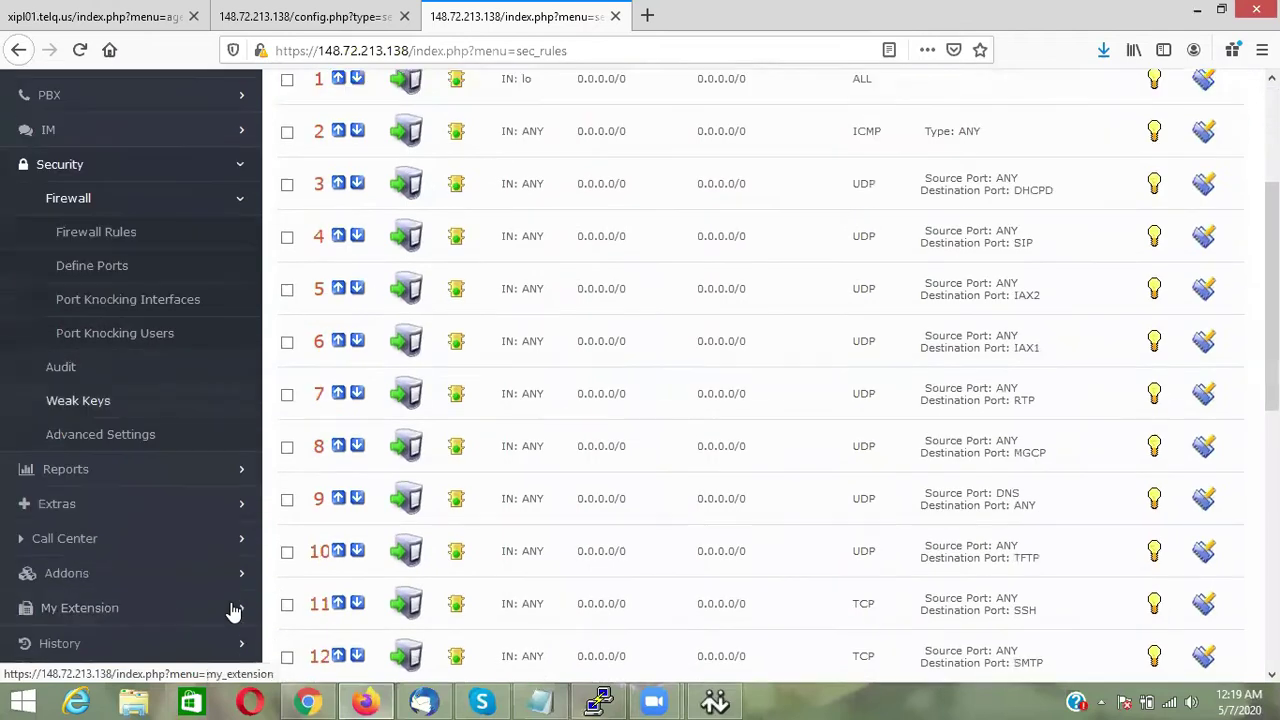
left_click(188, 544)
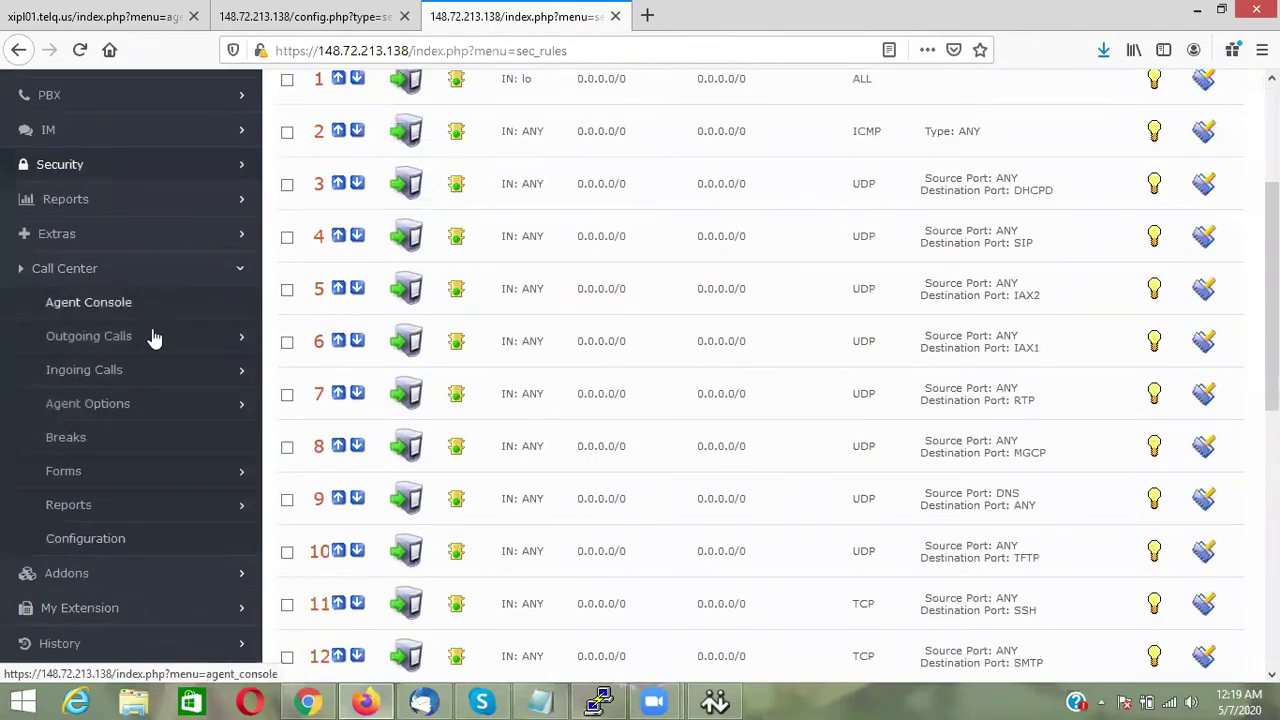
left_click(150, 336)
left_click(105, 369)
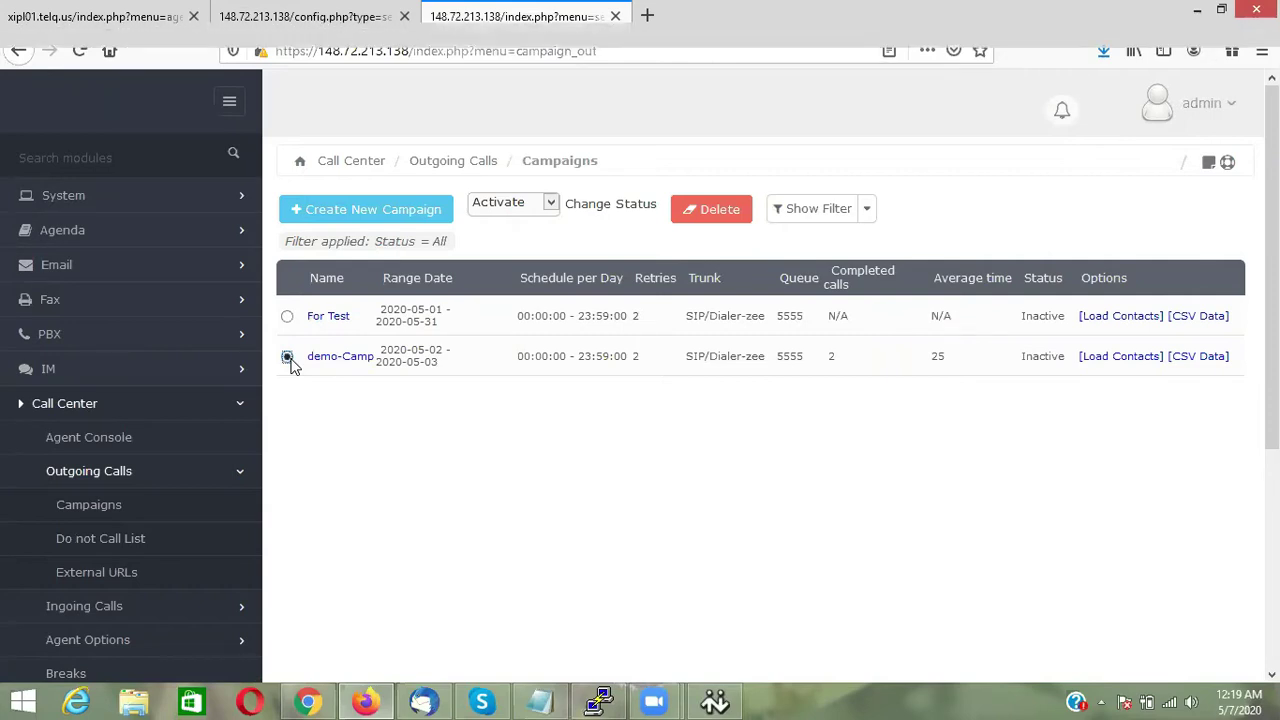
Extend the demo-Camp campaign's end date to 31 May 2020 and apply the changes
left_click(345, 358)
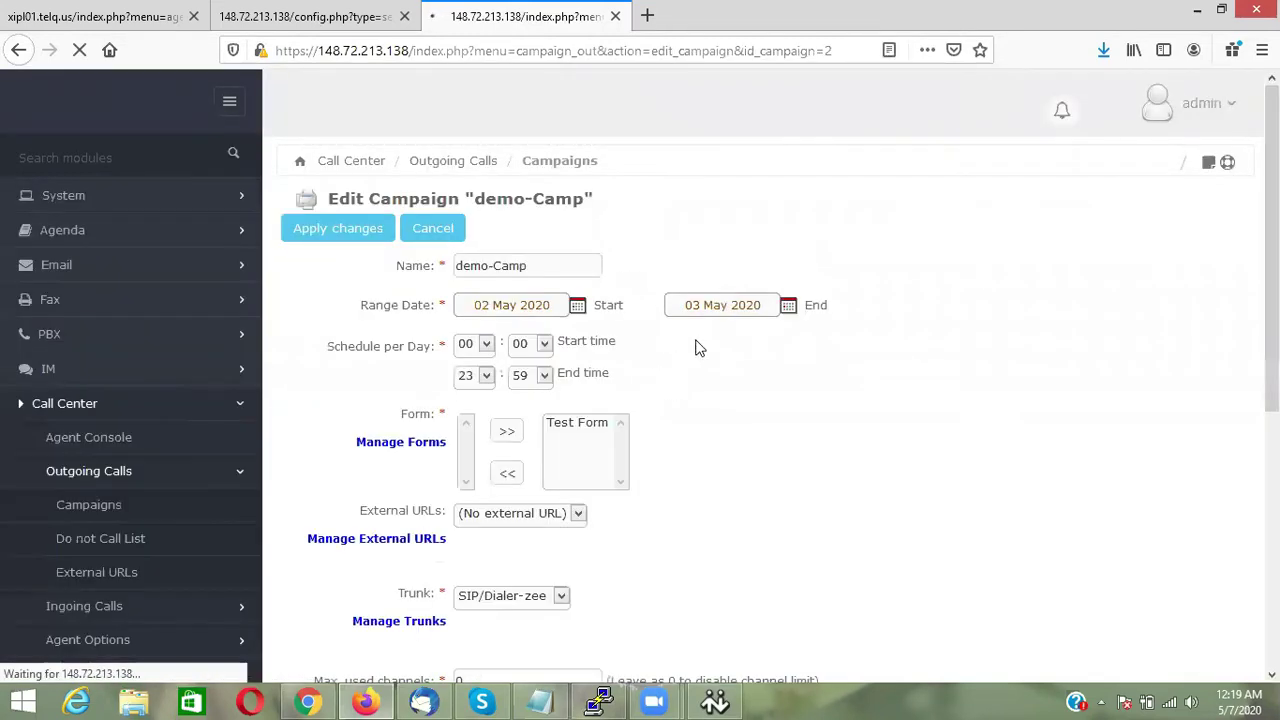
left_click(789, 310)
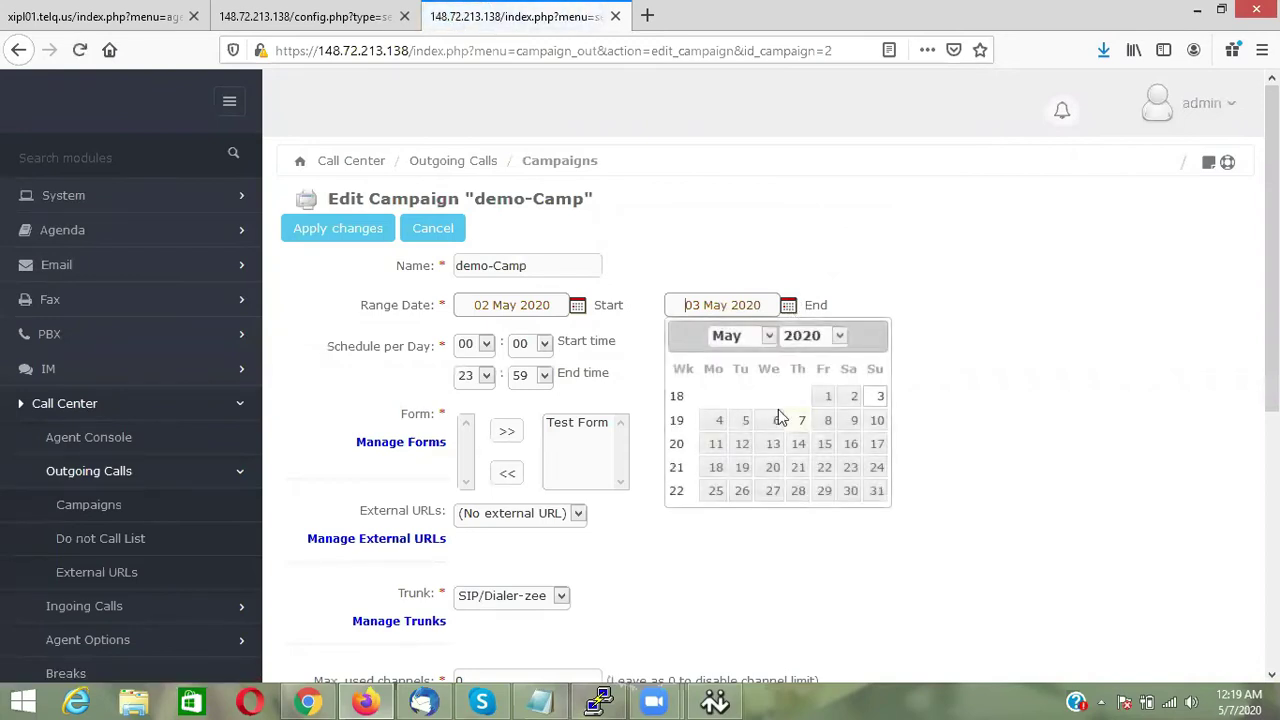
left_click(876, 490)
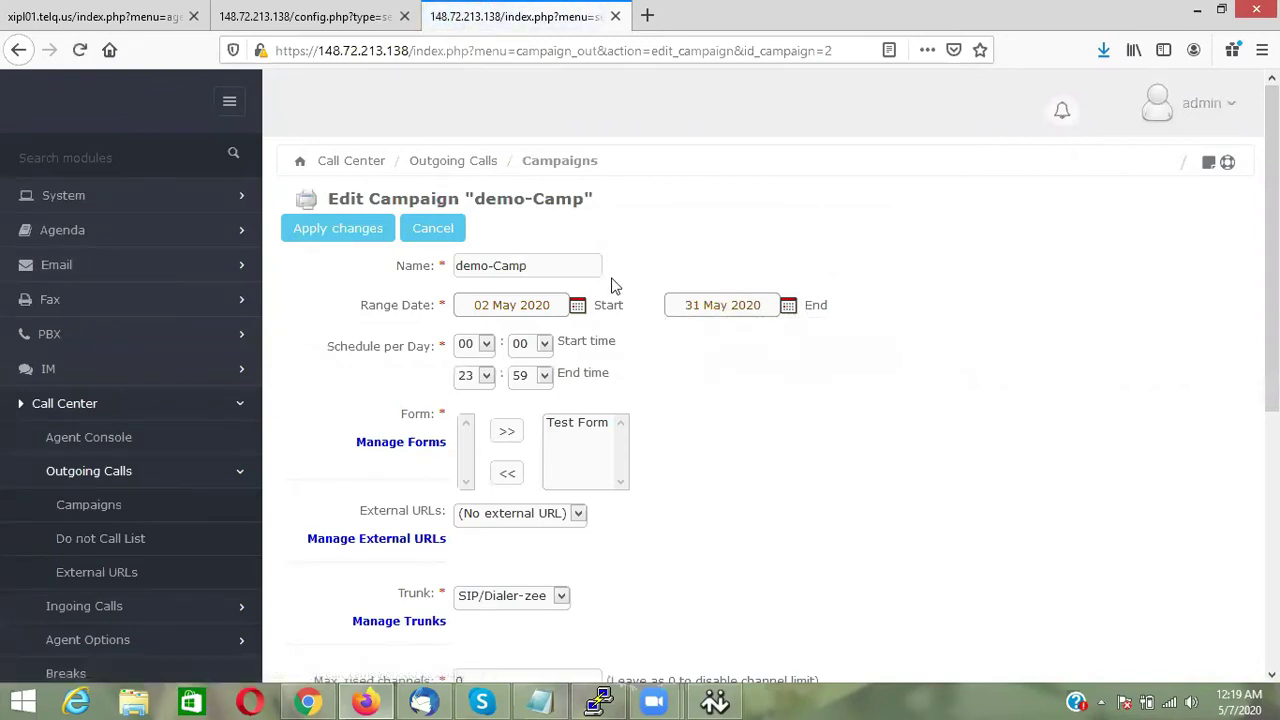
left_click(346, 236)
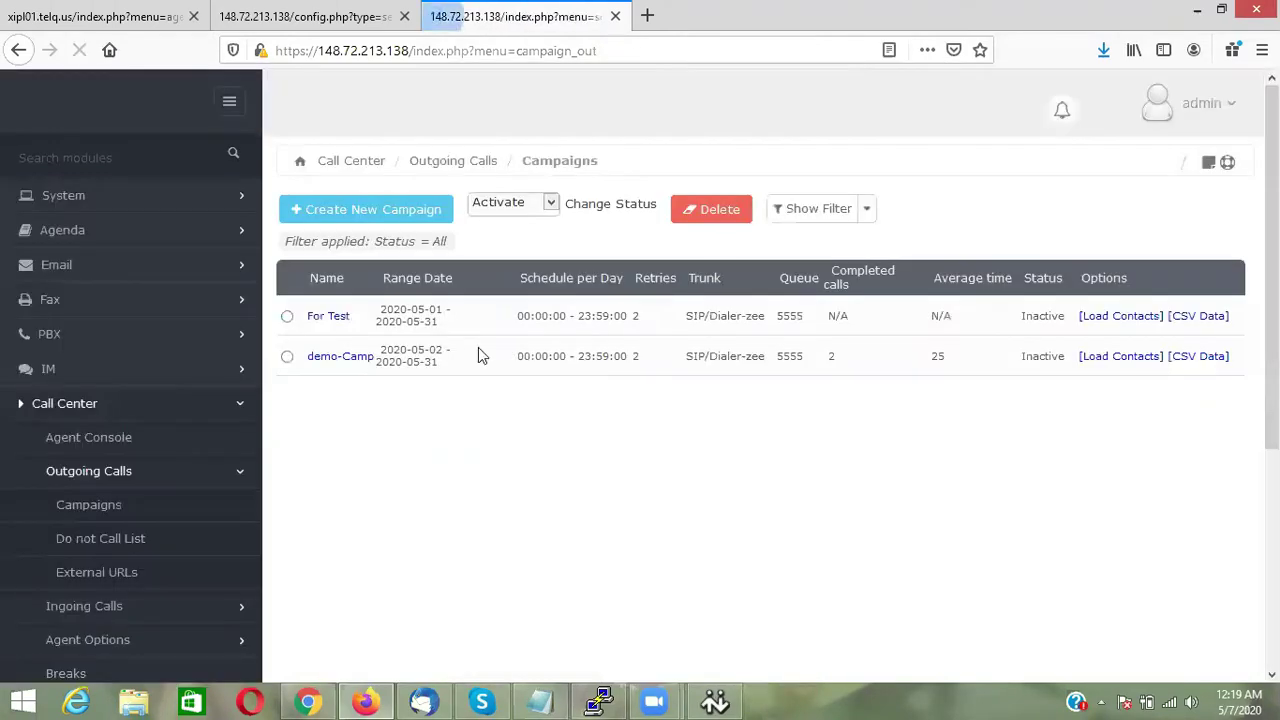
Activate the demo-Camp campaign and return to the Agent Console to check the arriving call alongside the softphone
left_click(597, 207)
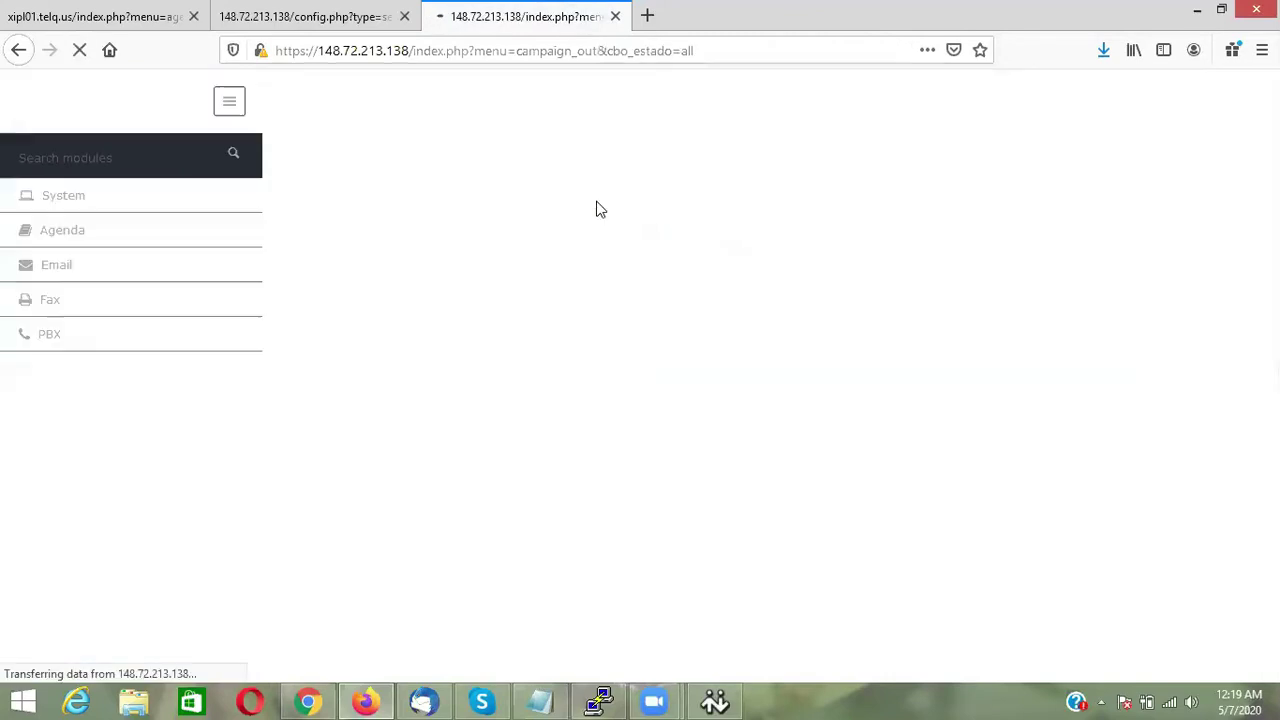
left_click(138, 12)
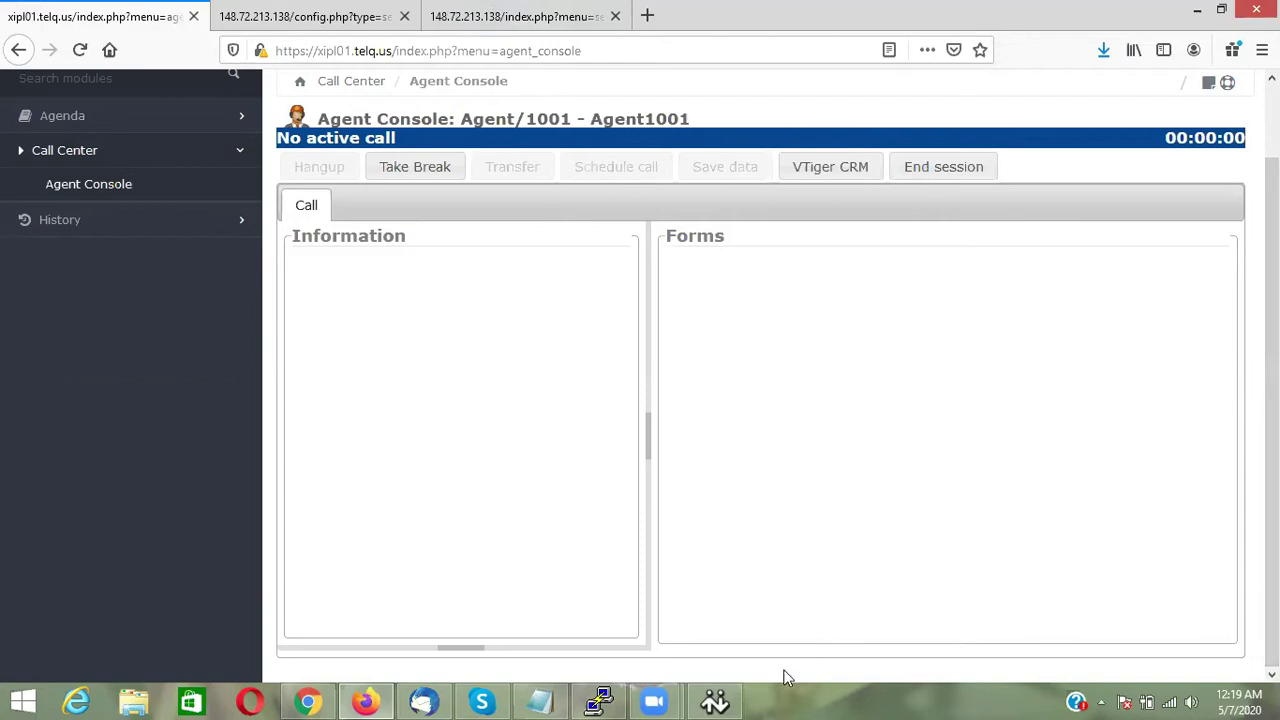
left_click(715, 700)
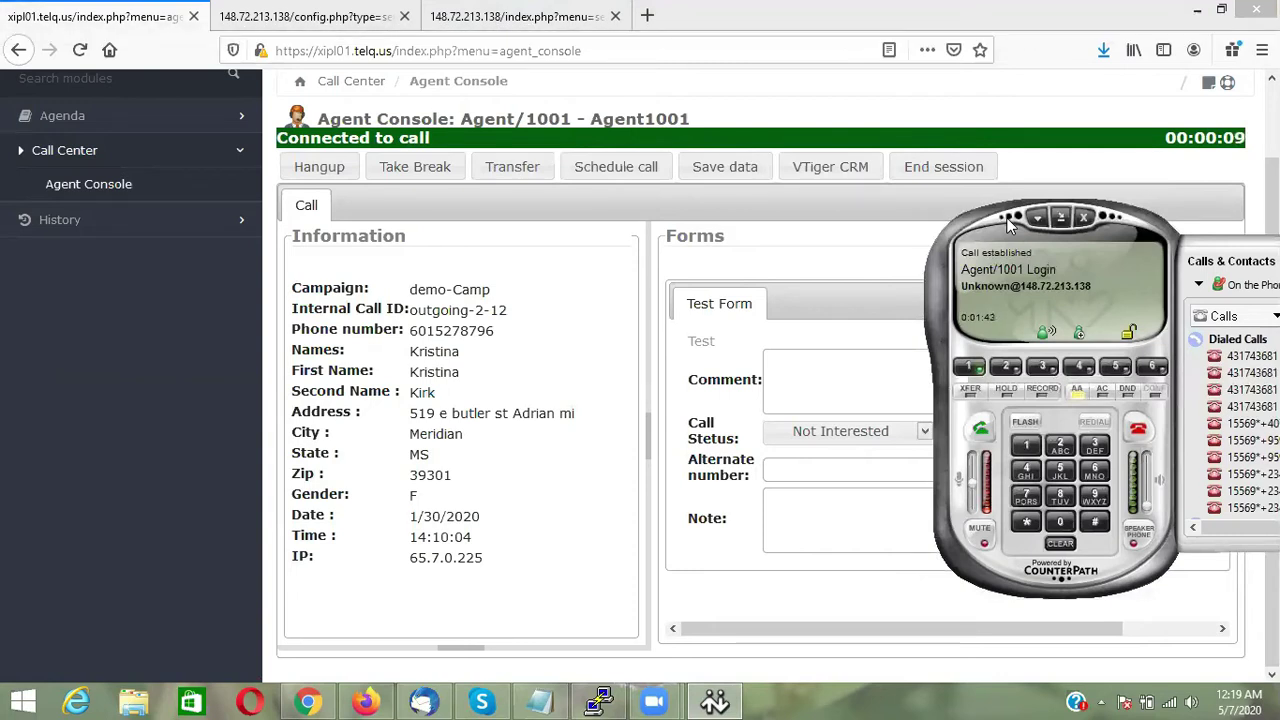
left_click(365, 701)
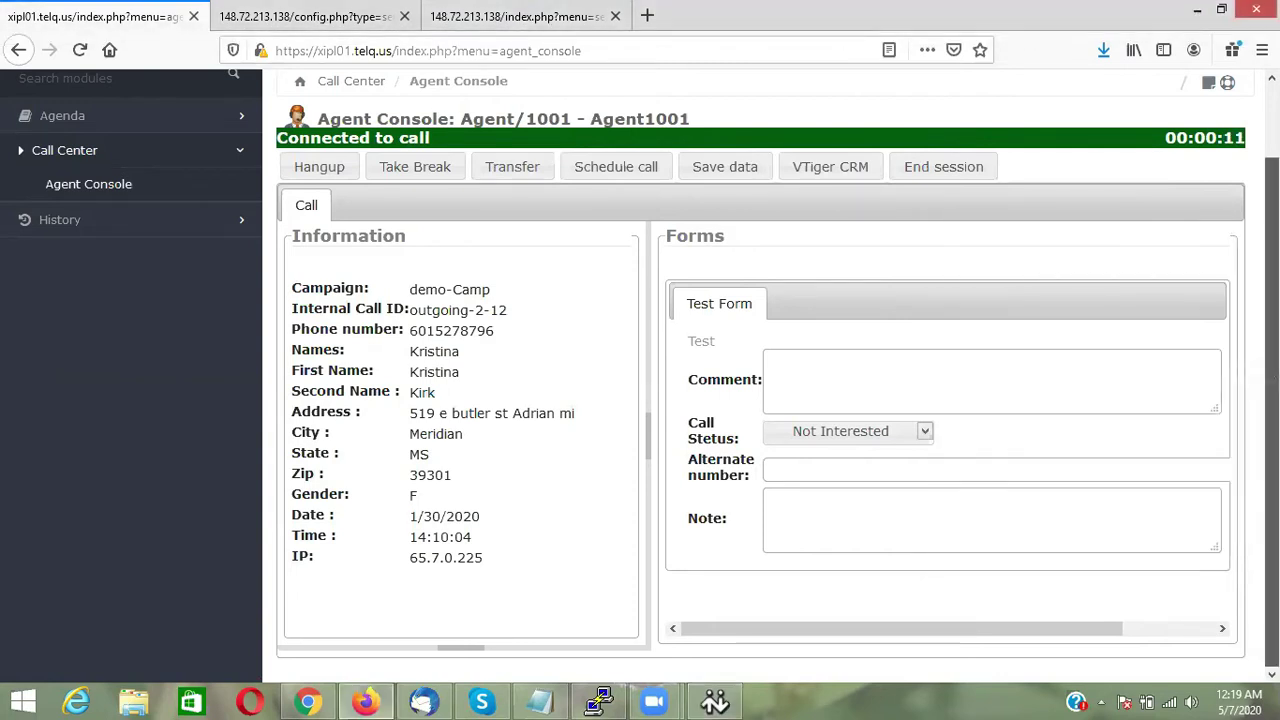
scroll(840, 591, "down", 1)
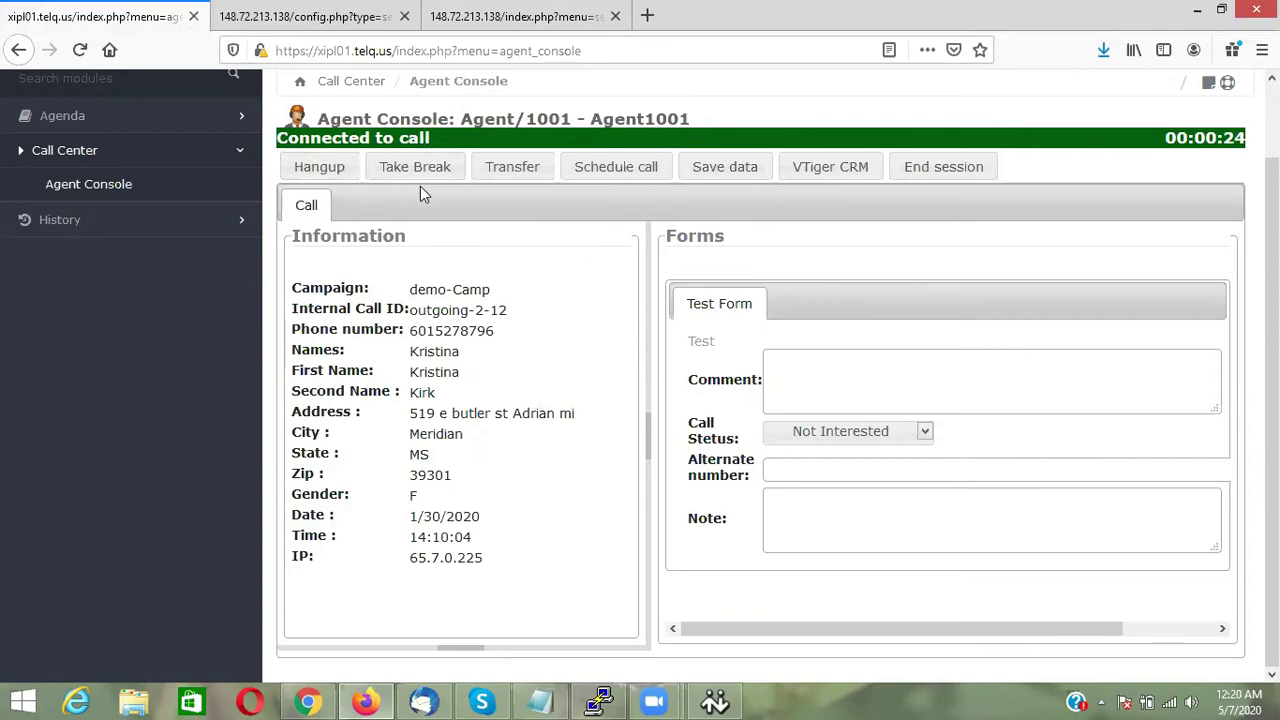
Review the blind and attended options for transferring the call and close the dialog without transferring
left_click(520, 172)
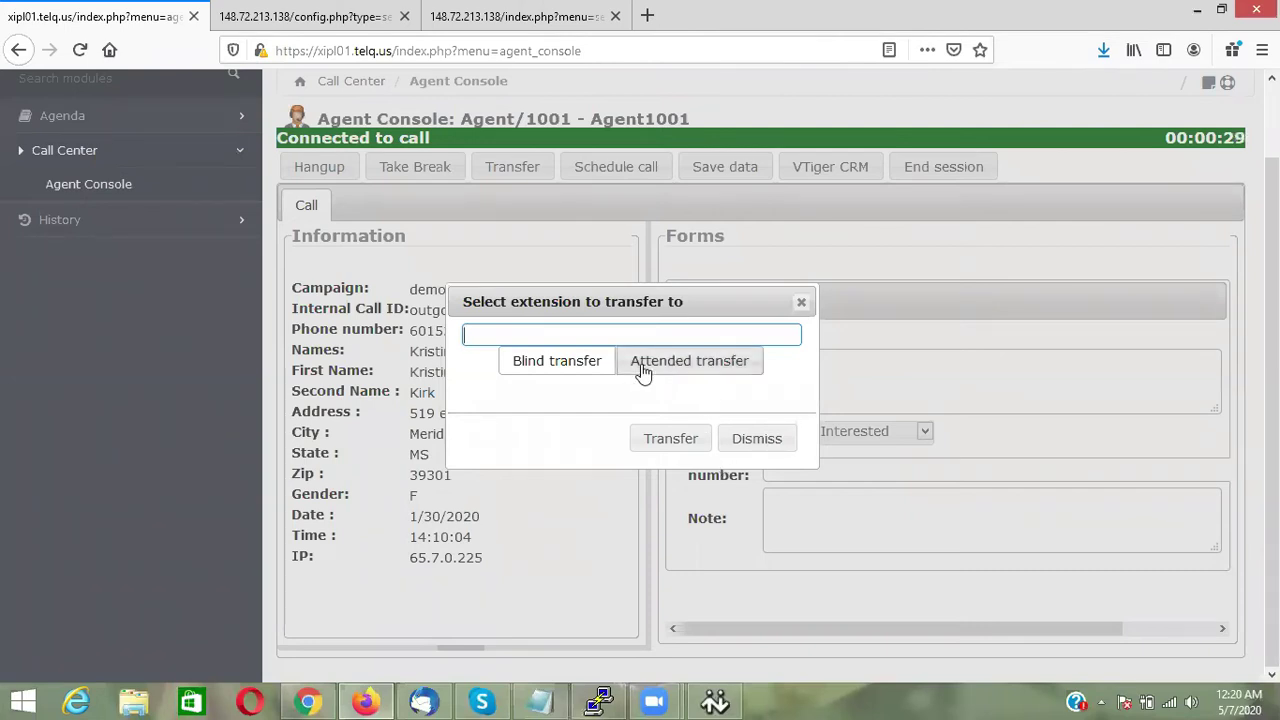
left_click(555, 334)
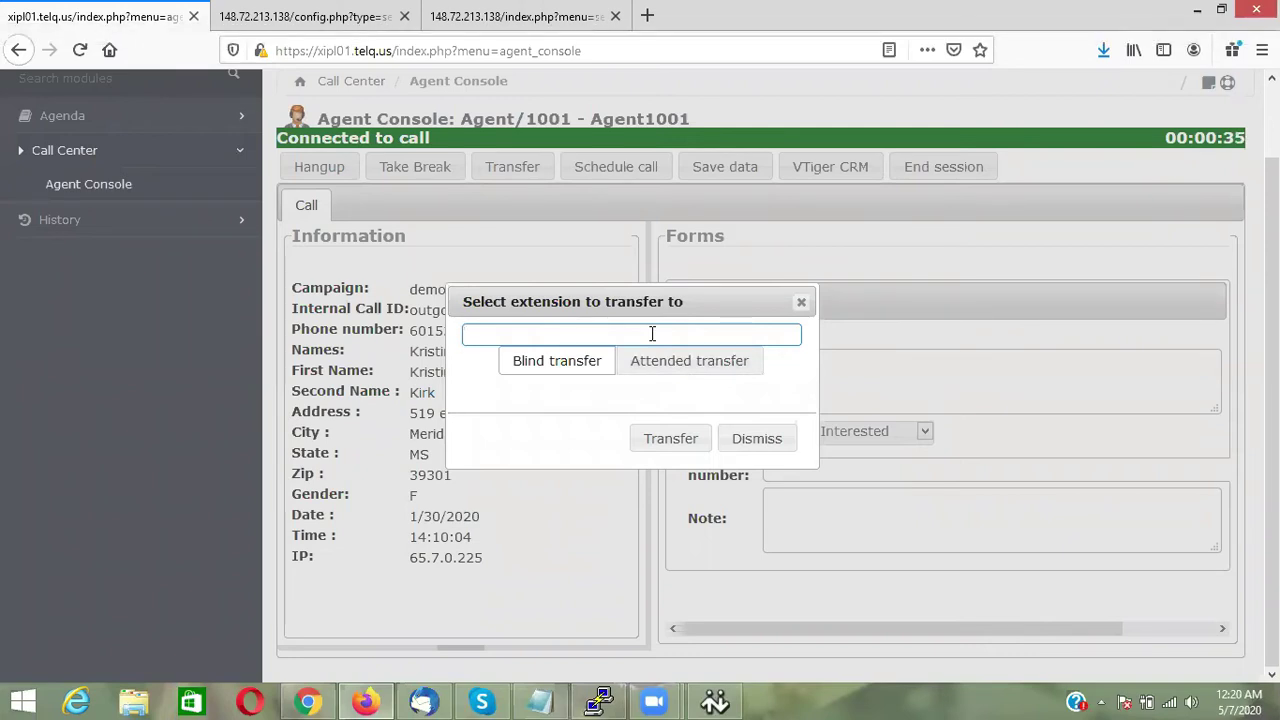
left_click(801, 302)
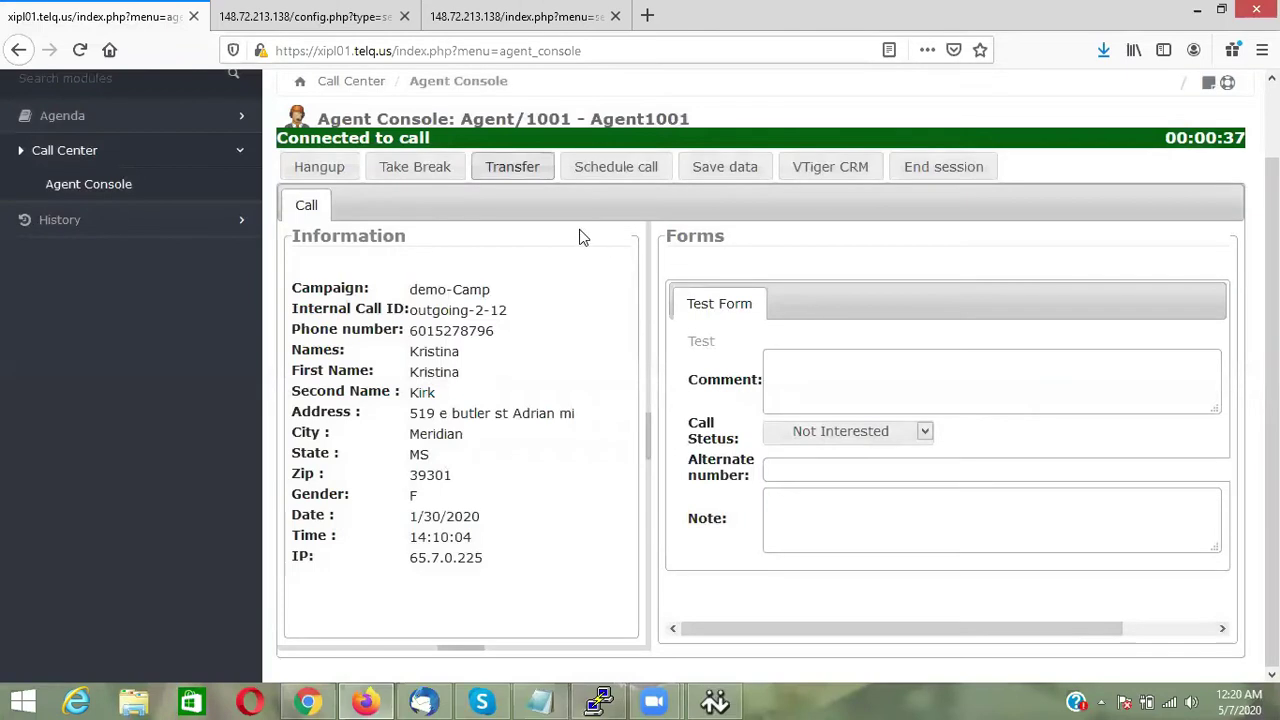
Review the call scheduling options, including scheduling at a date, and dismiss the dialog without scheduling
left_click(626, 169)
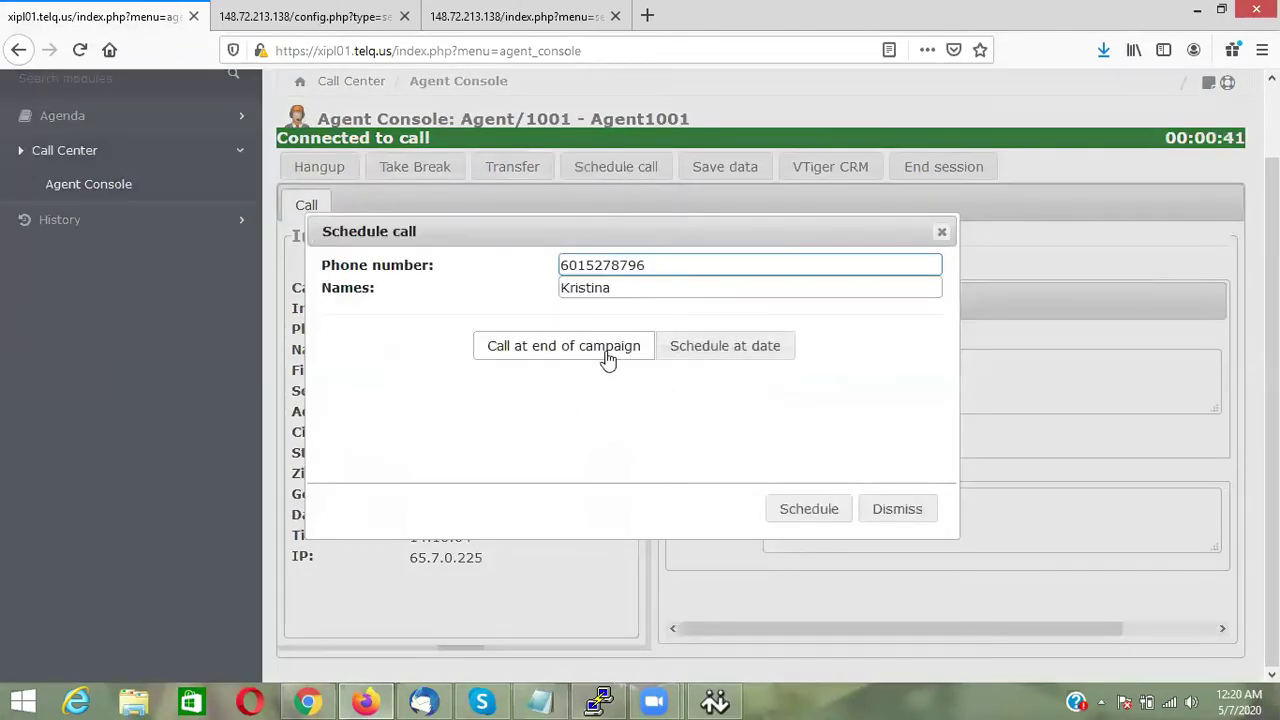
left_click(716, 352)
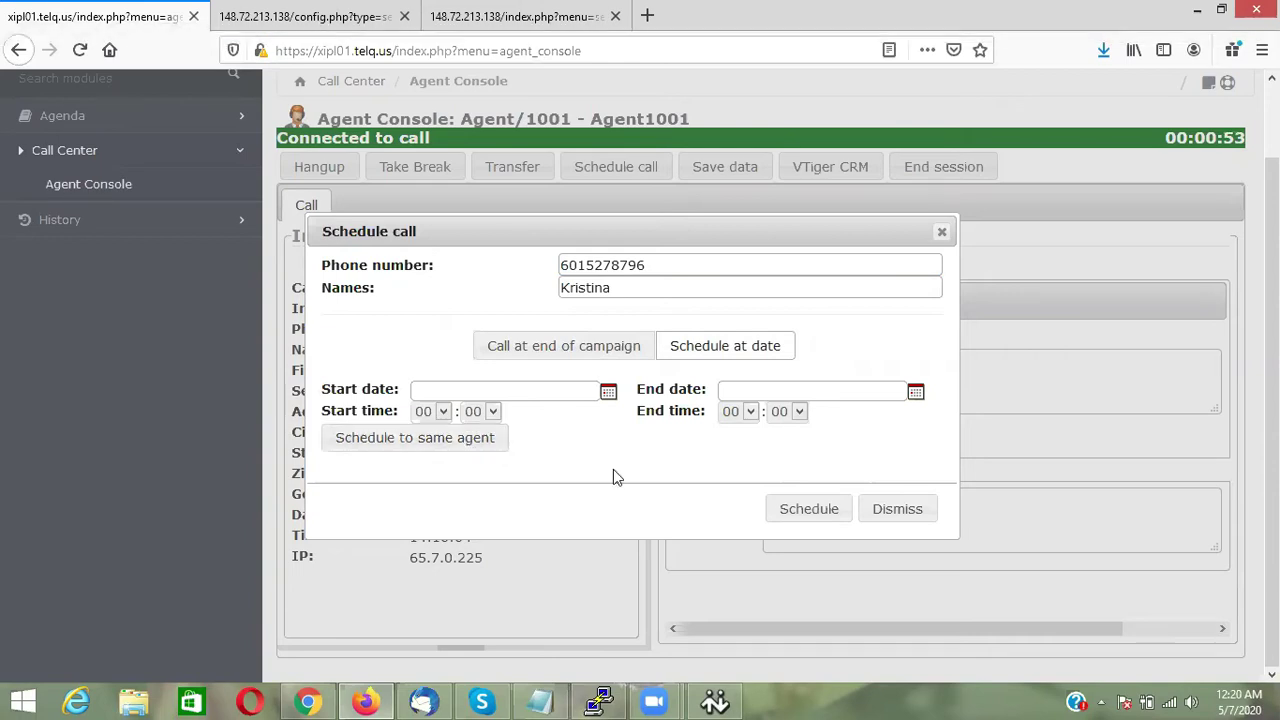
left_click(906, 513)
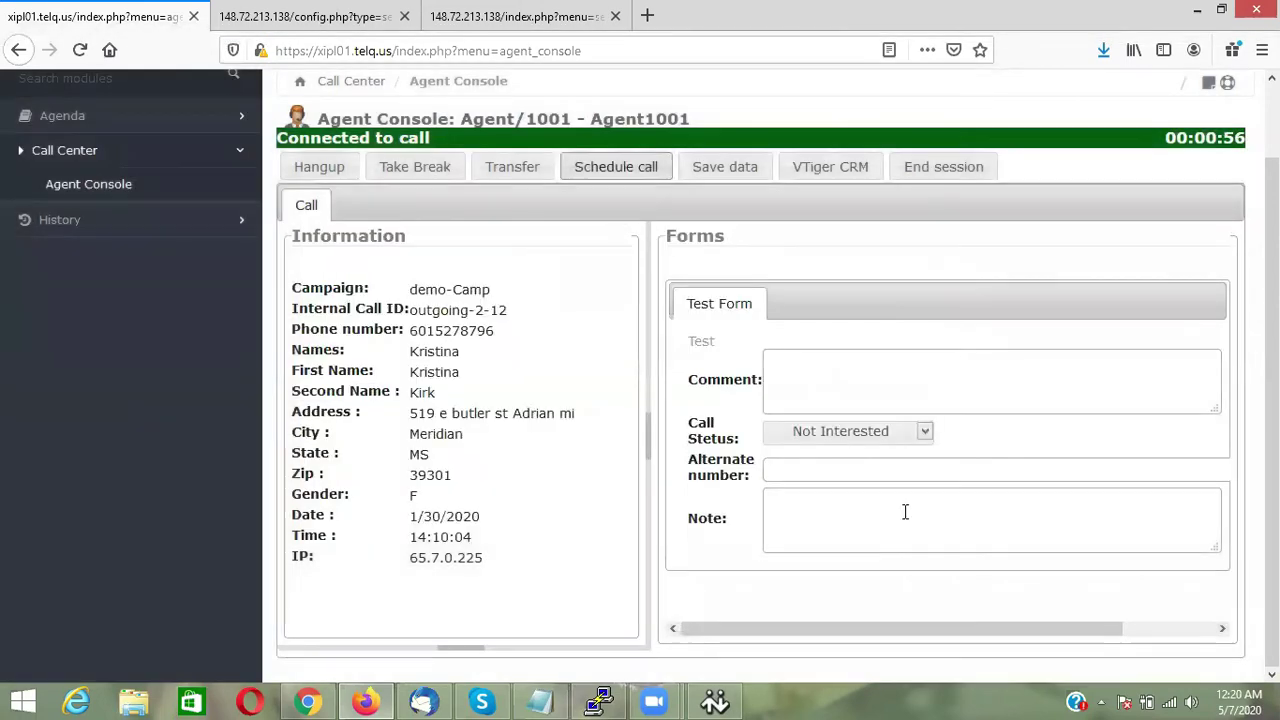
Save the Test Form with the call status Hangup and hang up the call in the Agent Console
left_click(865, 434)
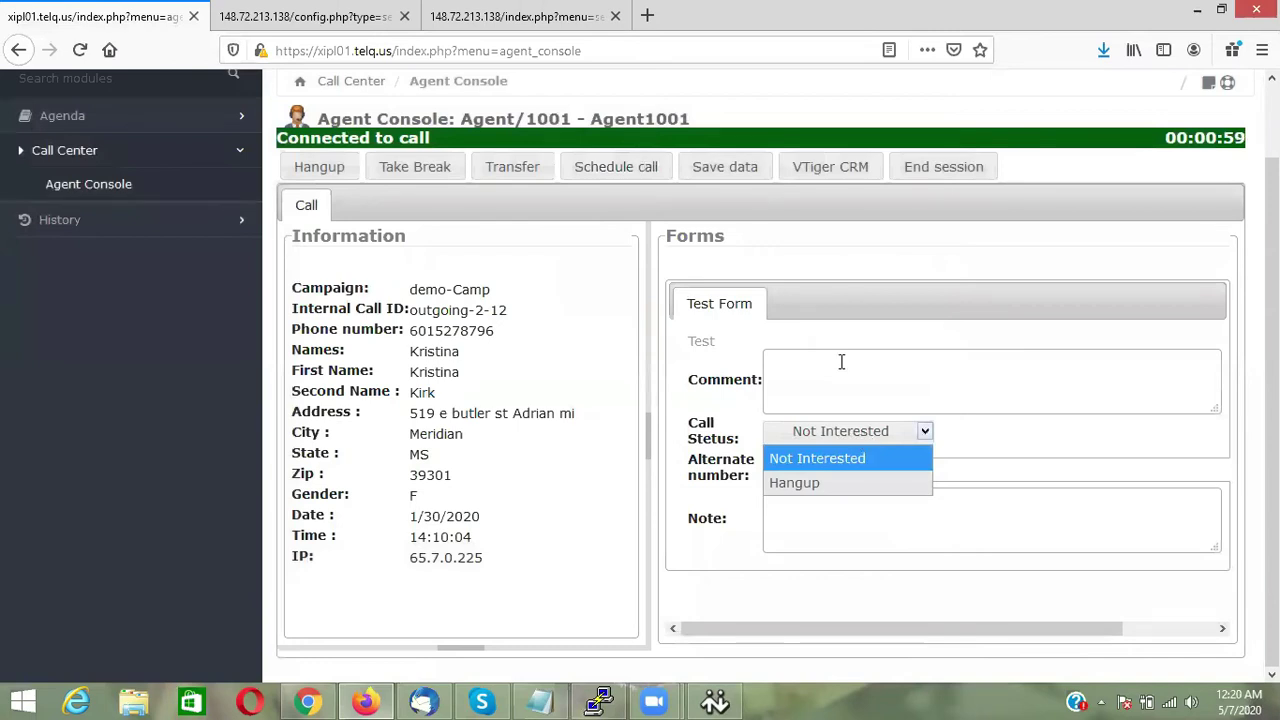
left_click(838, 458)
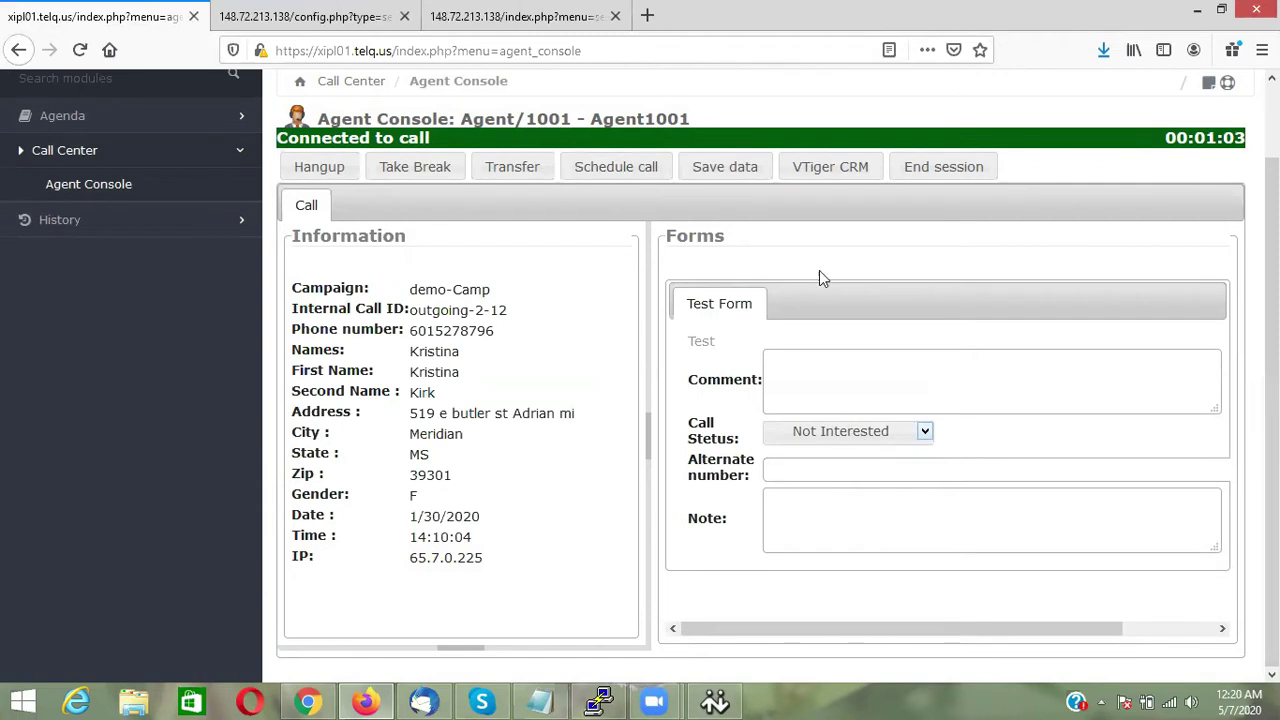
left_click(862, 434)
left_click(851, 480)
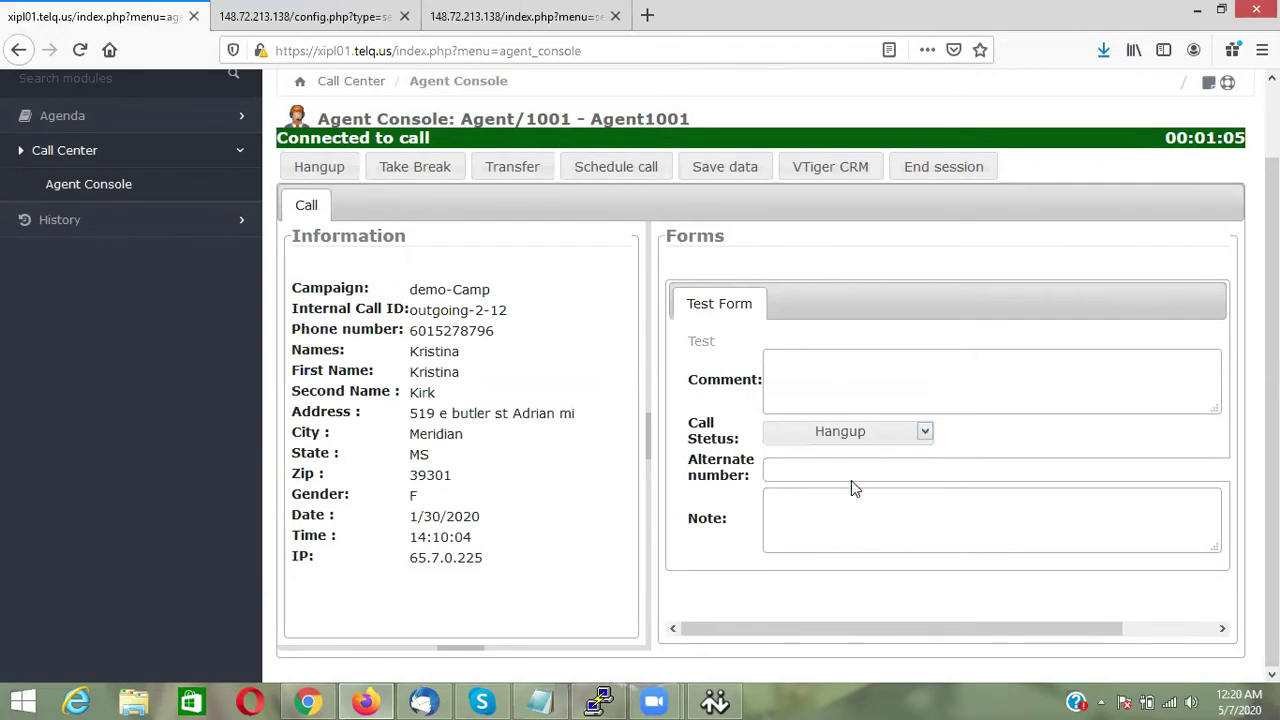
left_click(722, 170)
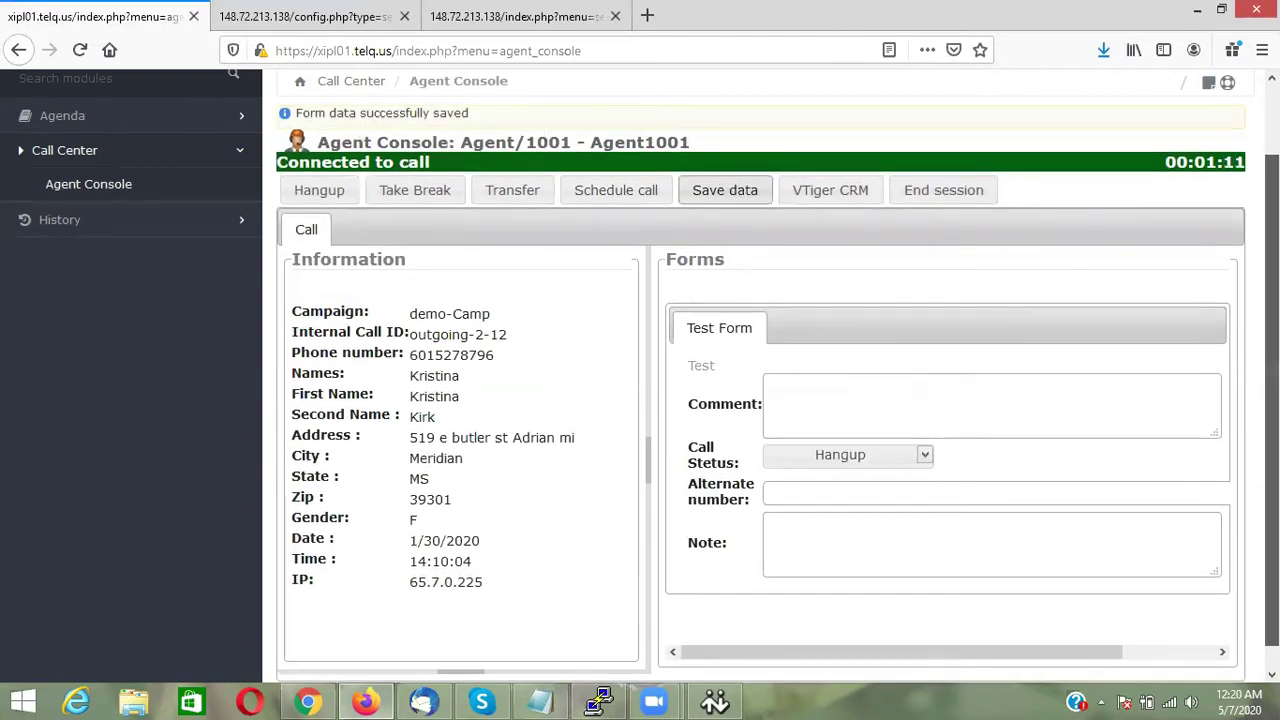
scroll(1177, 406, "down", 1)
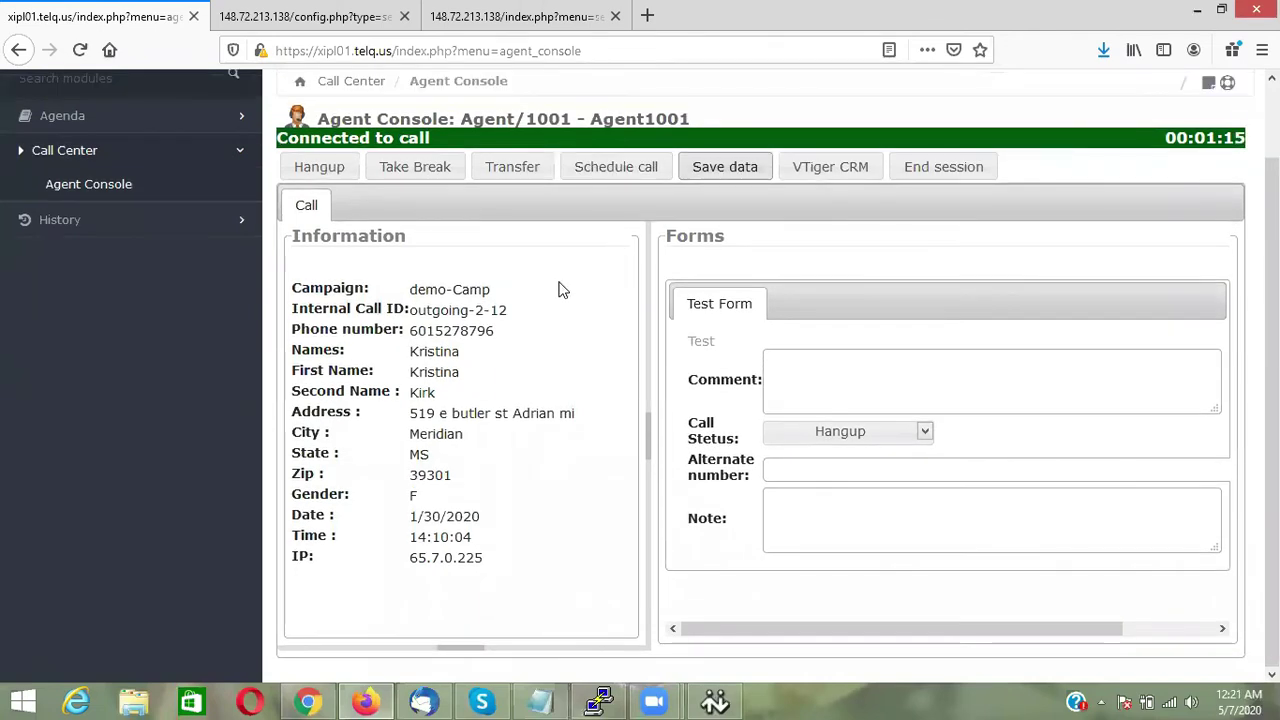
left_click(318, 167)
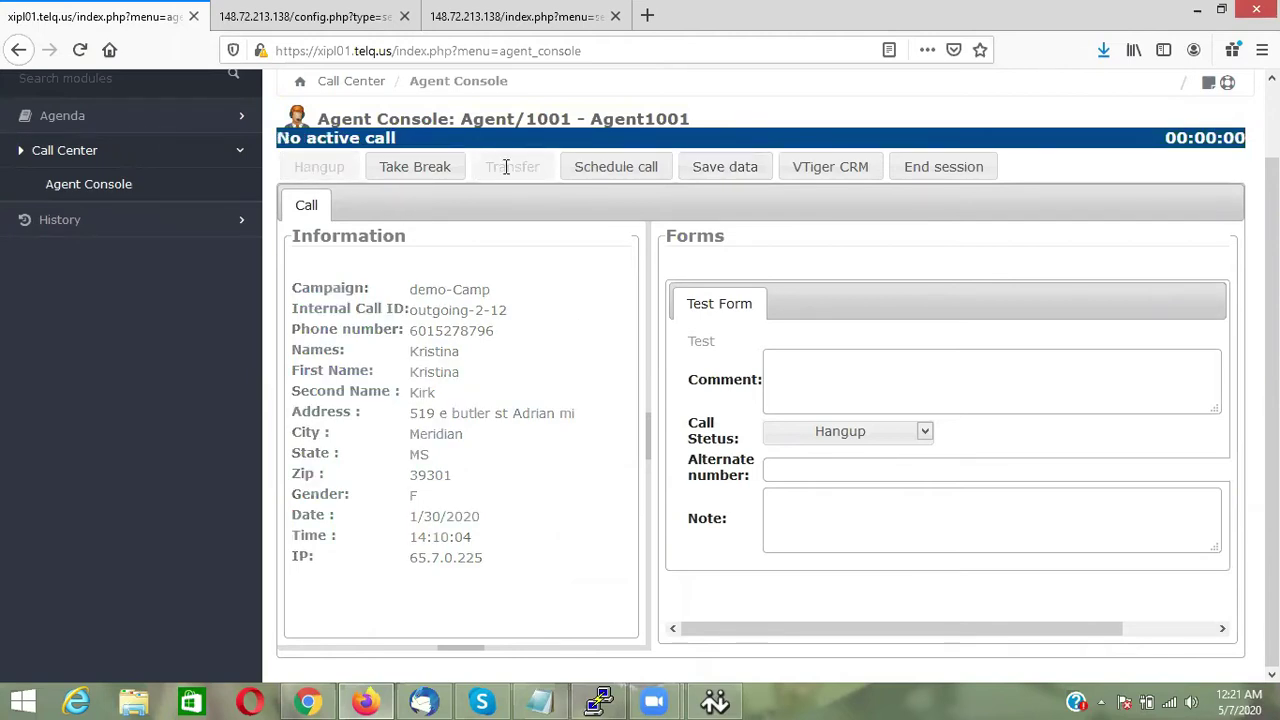
Deactivate the demo-Camp campaign in the admin session's outgoing campaigns list
key("ctrl+shift+Tab")
left_click(288, 358)
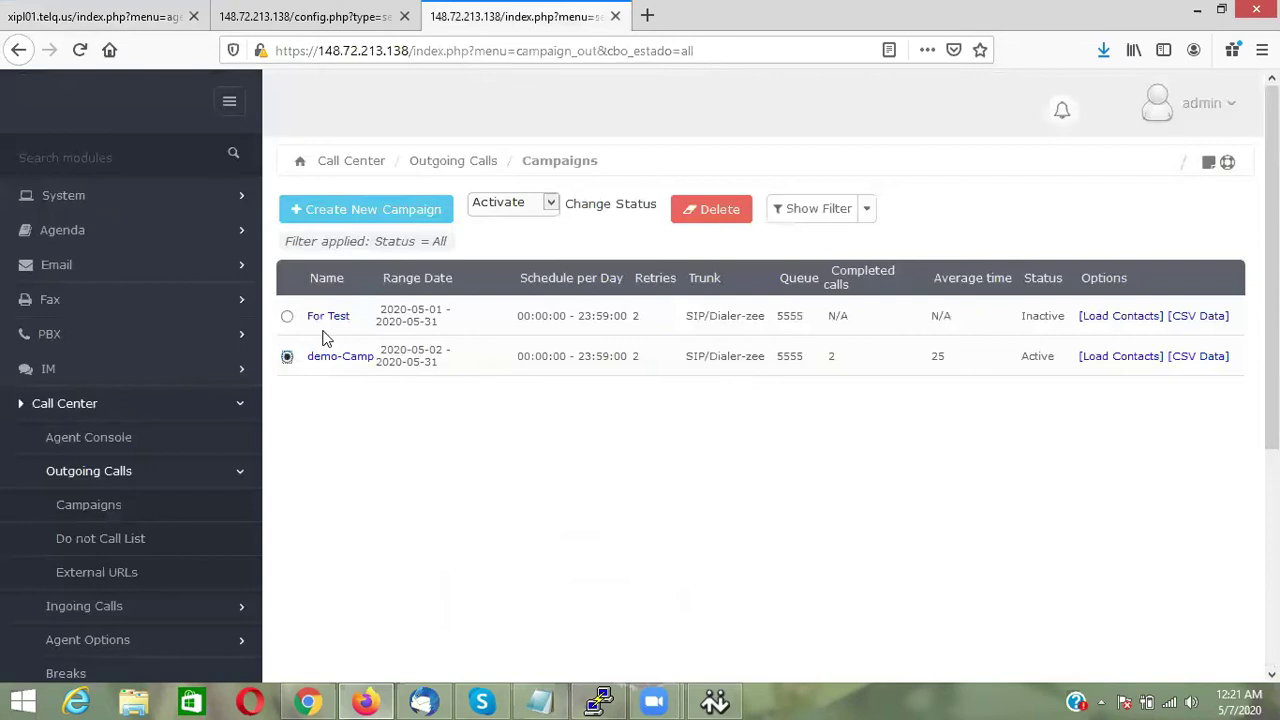
left_click(535, 203)
left_click(534, 251)
left_click(600, 211)
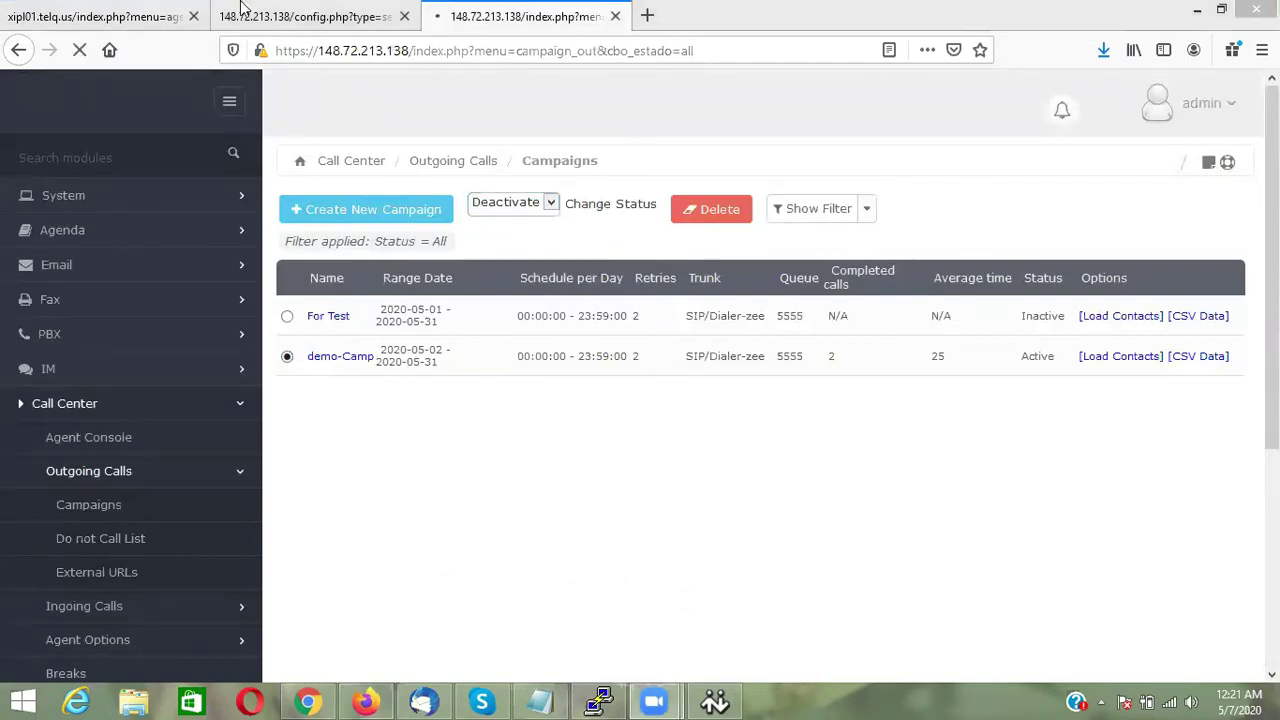
Return to the Agent Console, check the softphone and hang up the next demo-Camp call
left_click(72, 10)
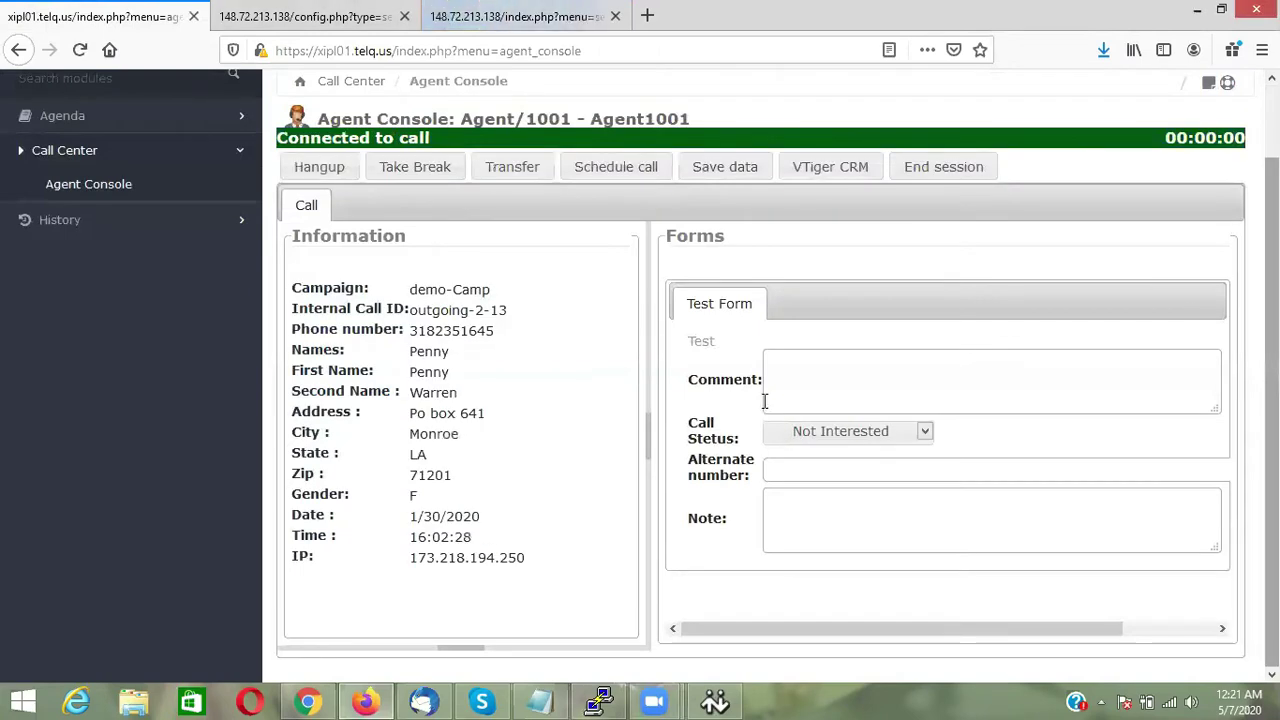
left_click(714, 702)
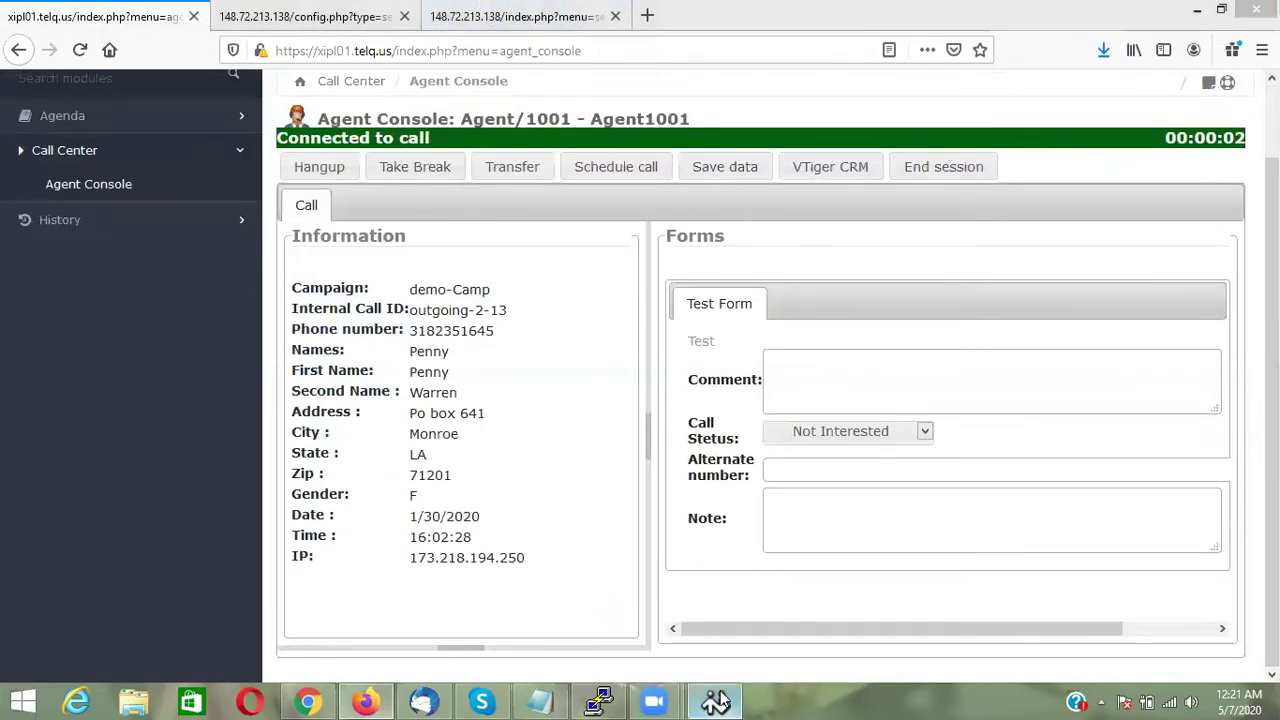
left_click(320, 170)
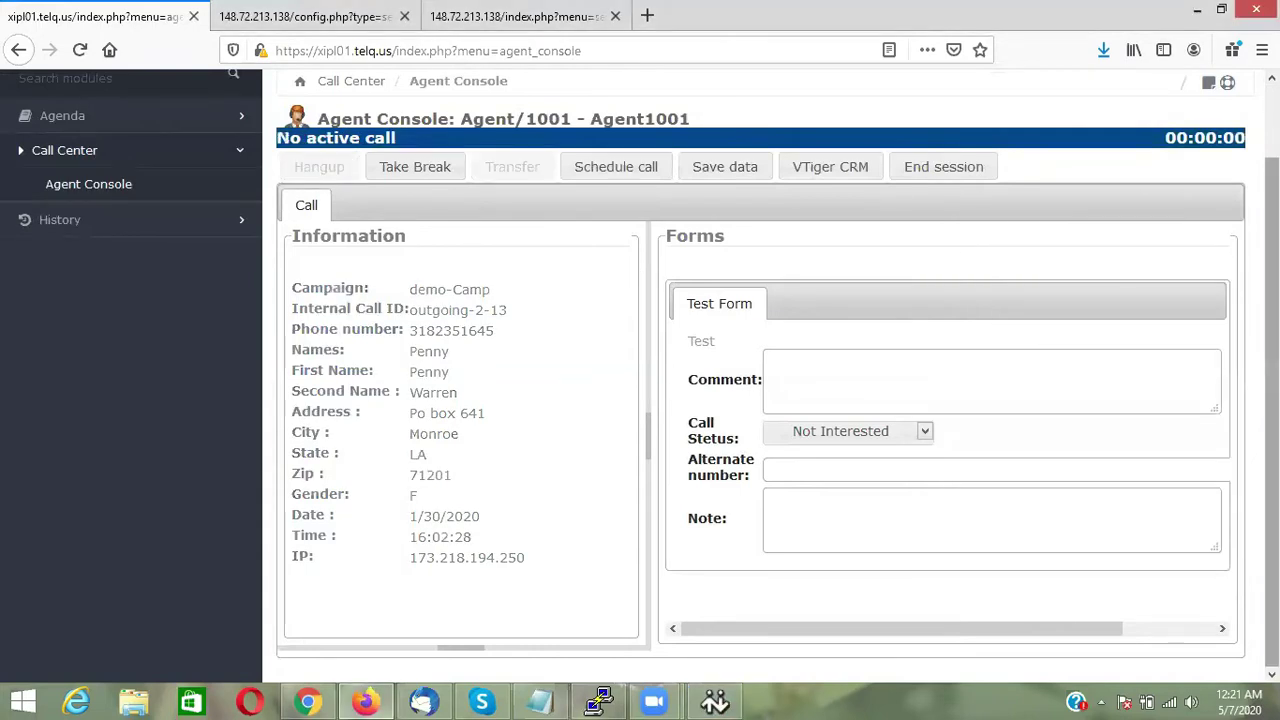
Review the Agent Console's call information and Test Form after the hangup, and check the agent login call on the softphone
scroll(941, 261, "up", 1)
scroll(770, 380, "up", 3)
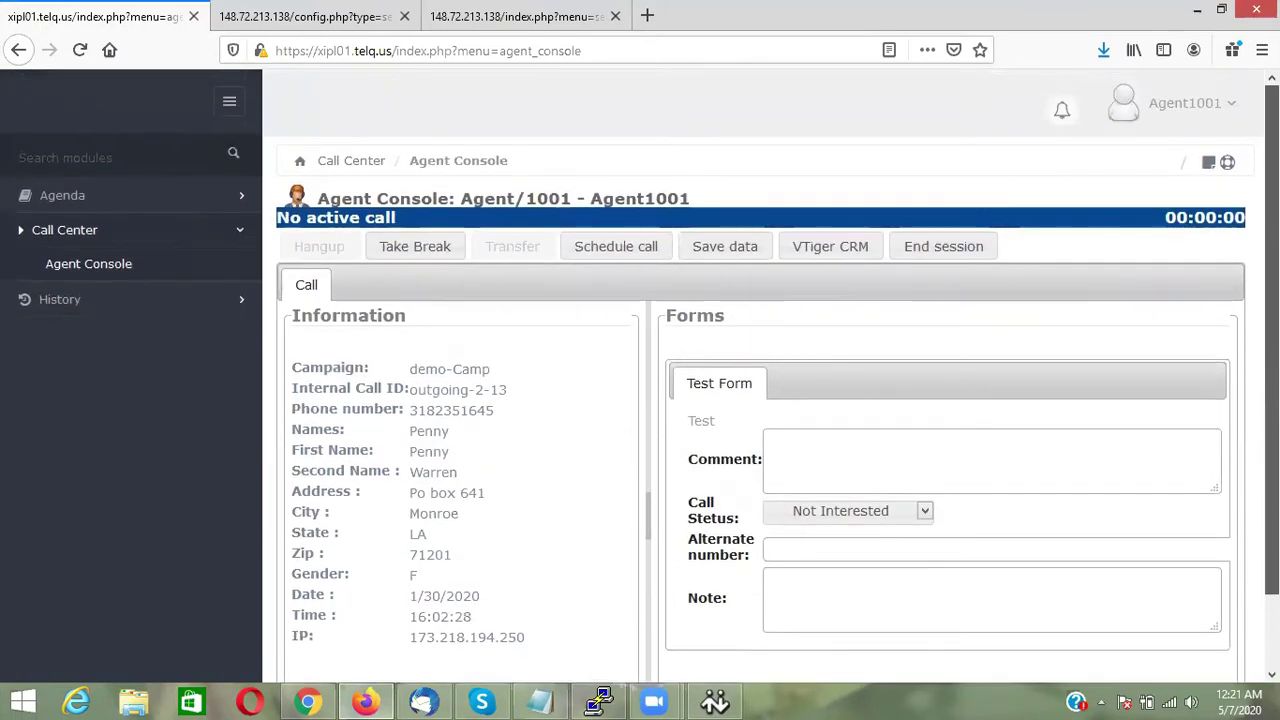
scroll(770, 380, "down", 1)
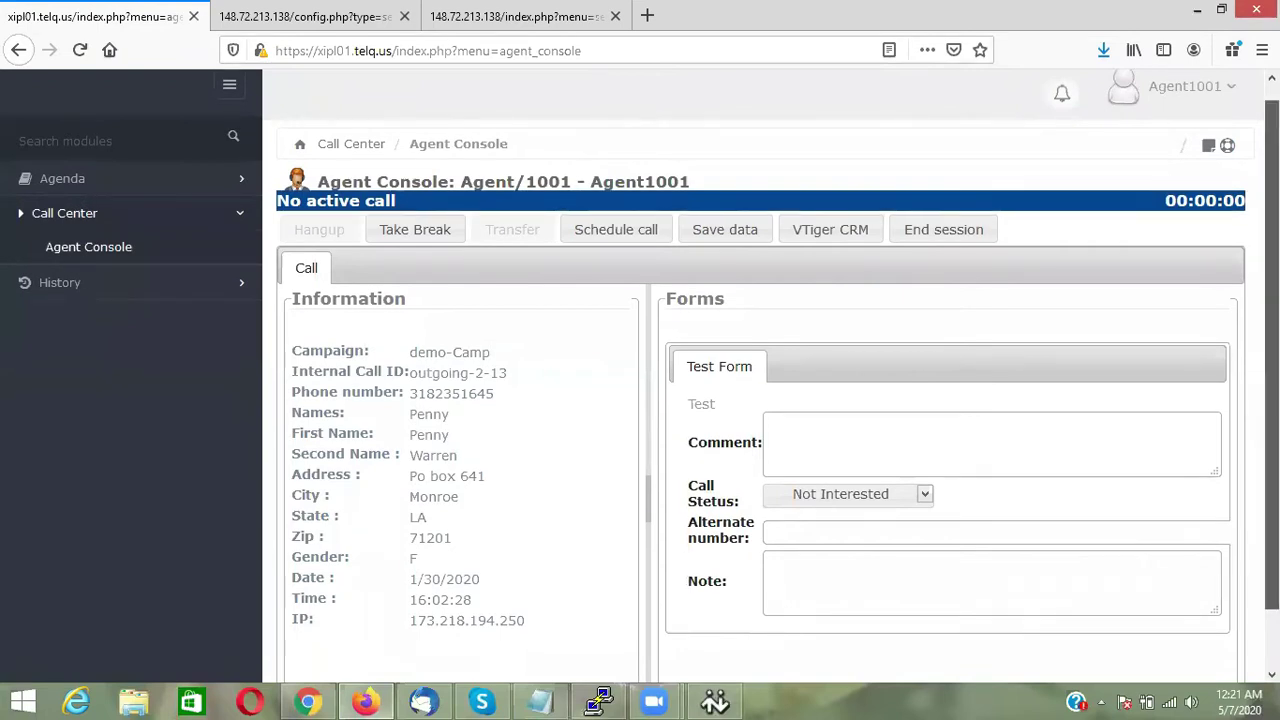
scroll(770, 380, "down", 2)
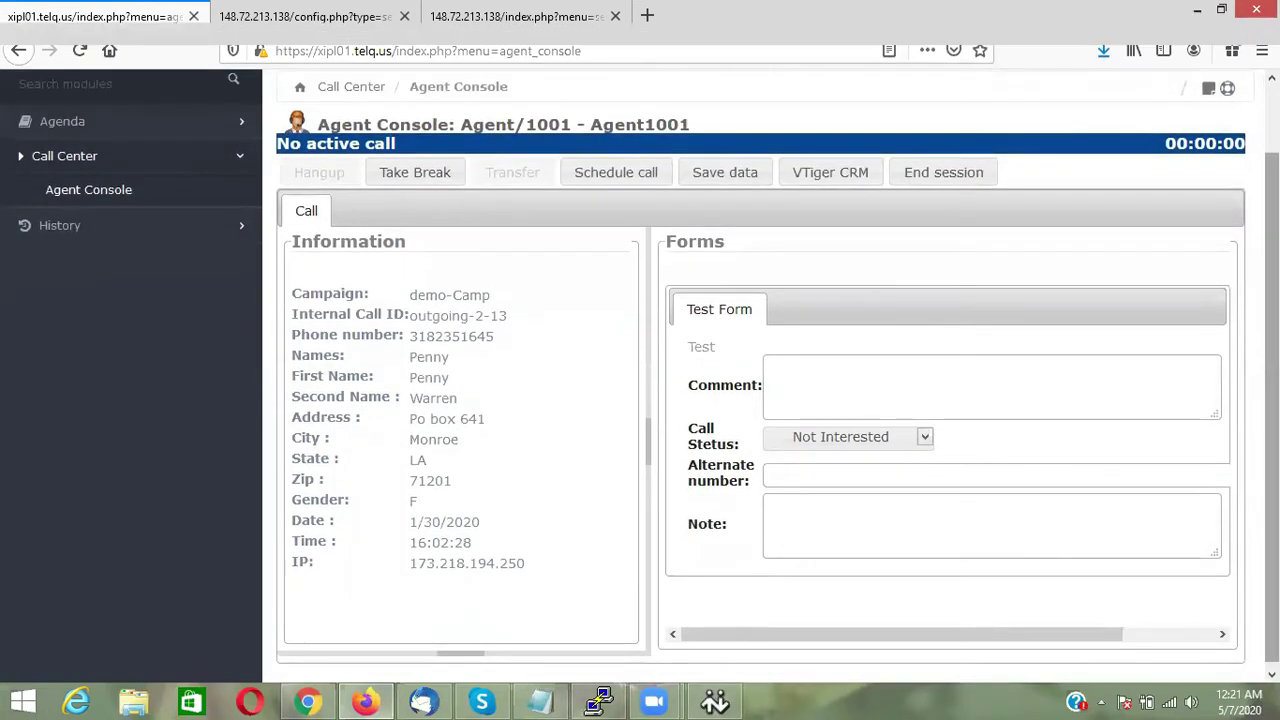
scroll(770, 380, "down", 1)
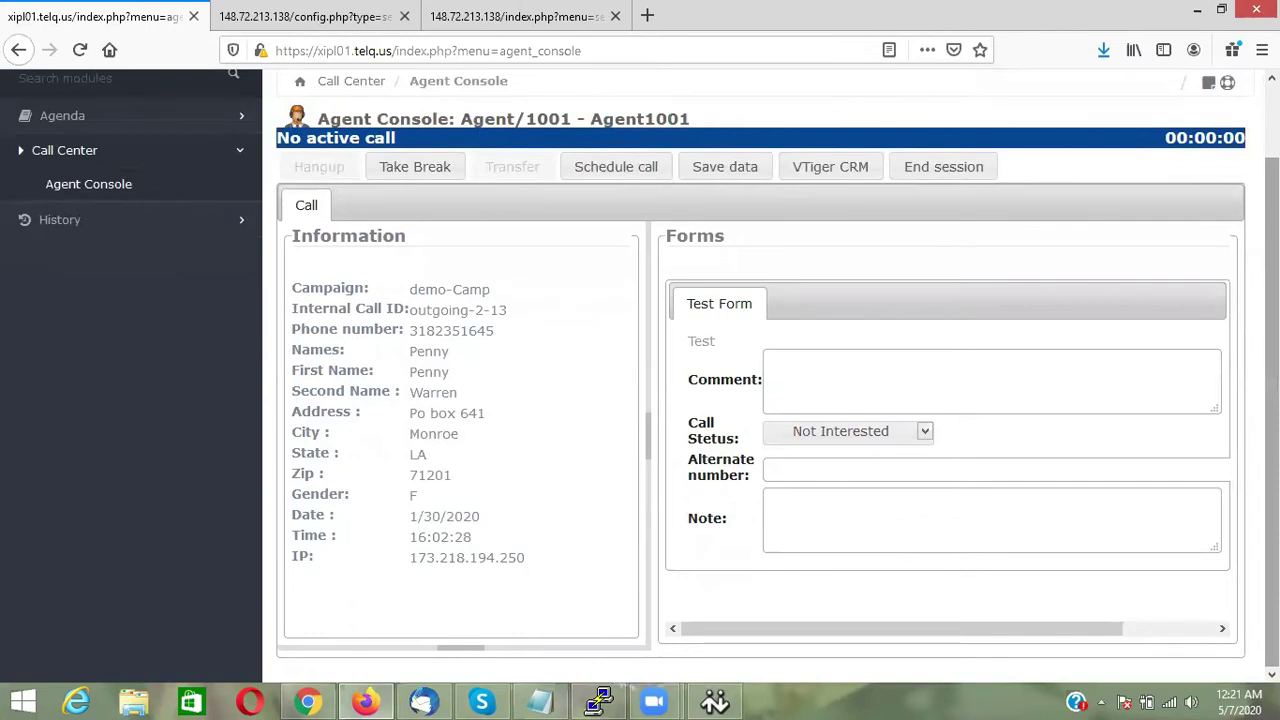
scroll(770, 380, "up", 2)
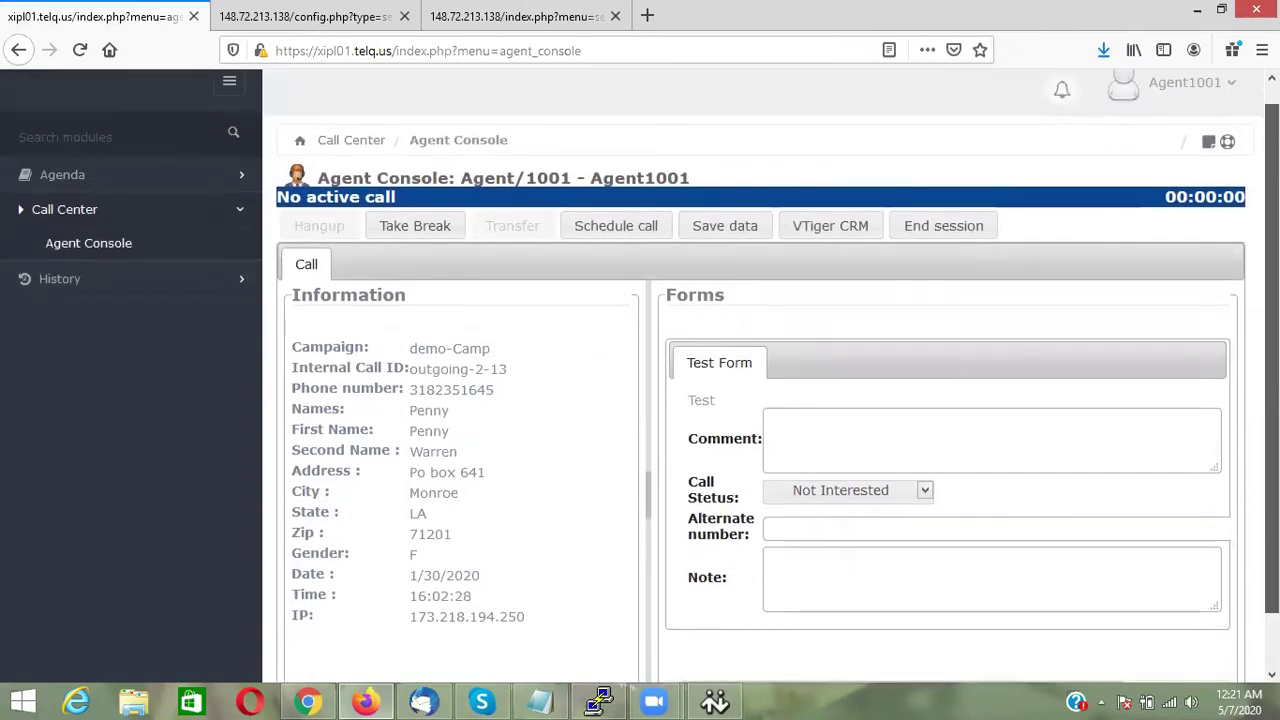
scroll(770, 380, "down", 2)
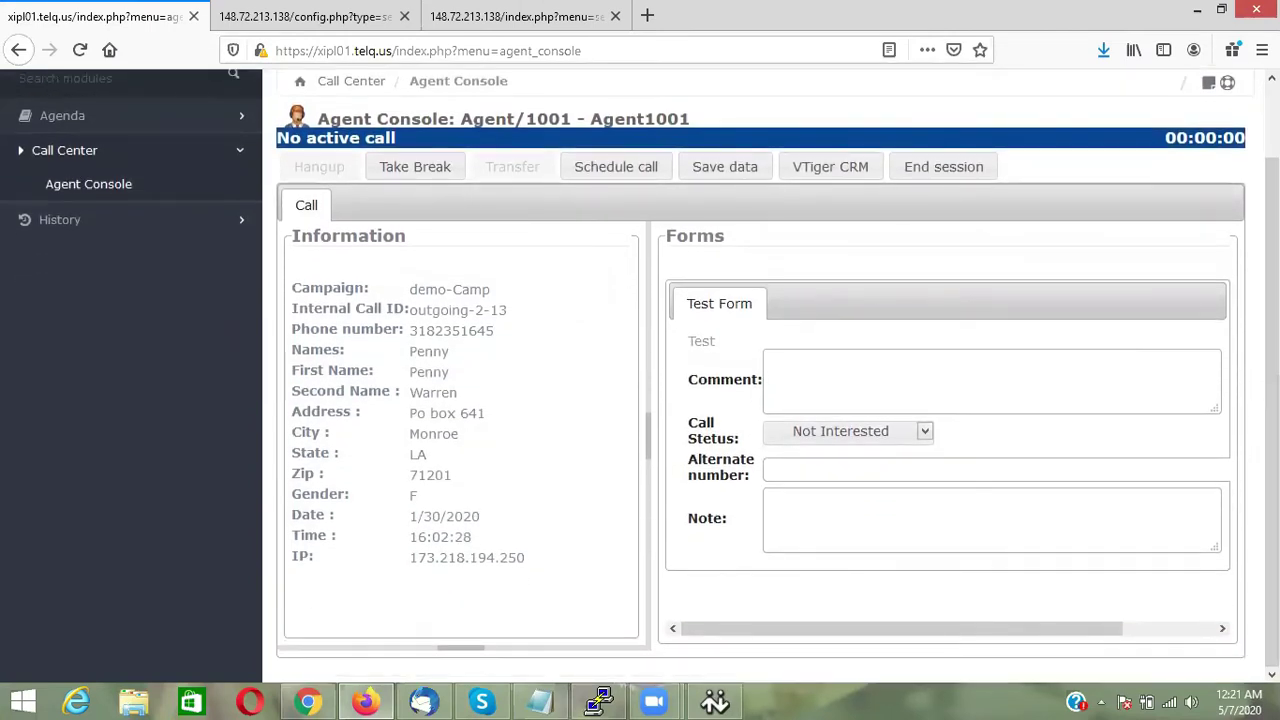
left_click(714, 701)
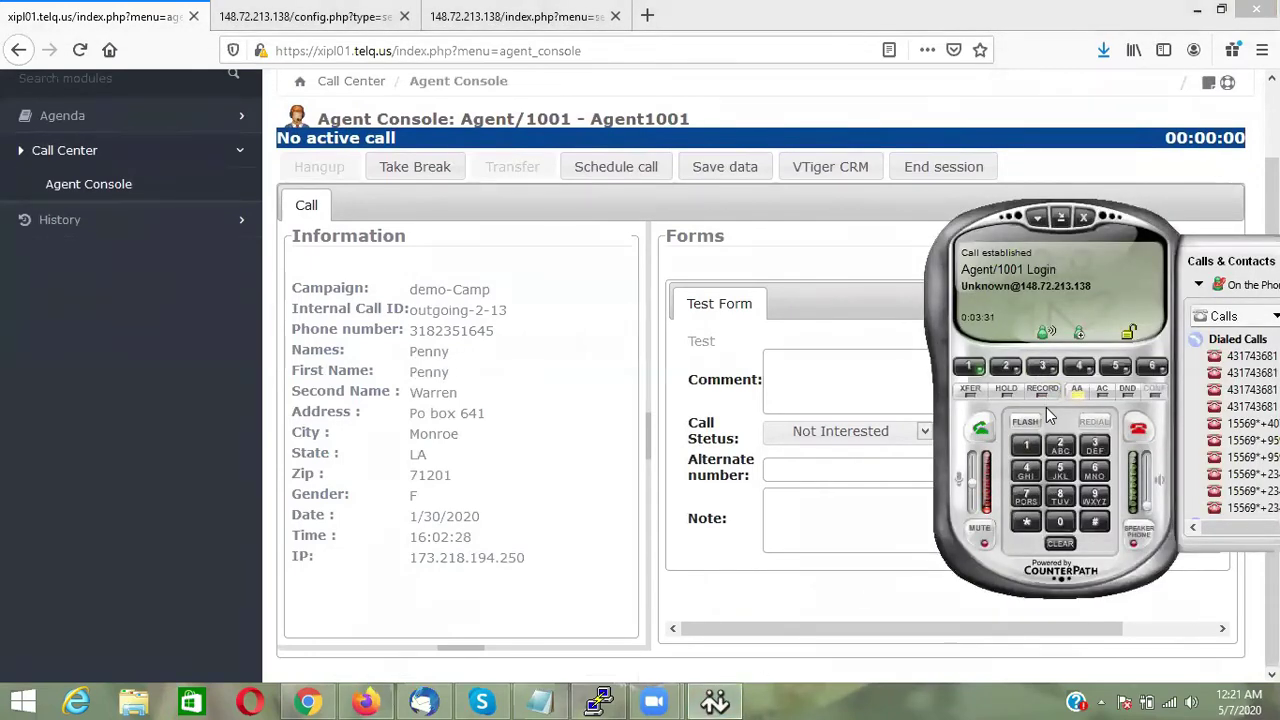
left_click(525, 285)
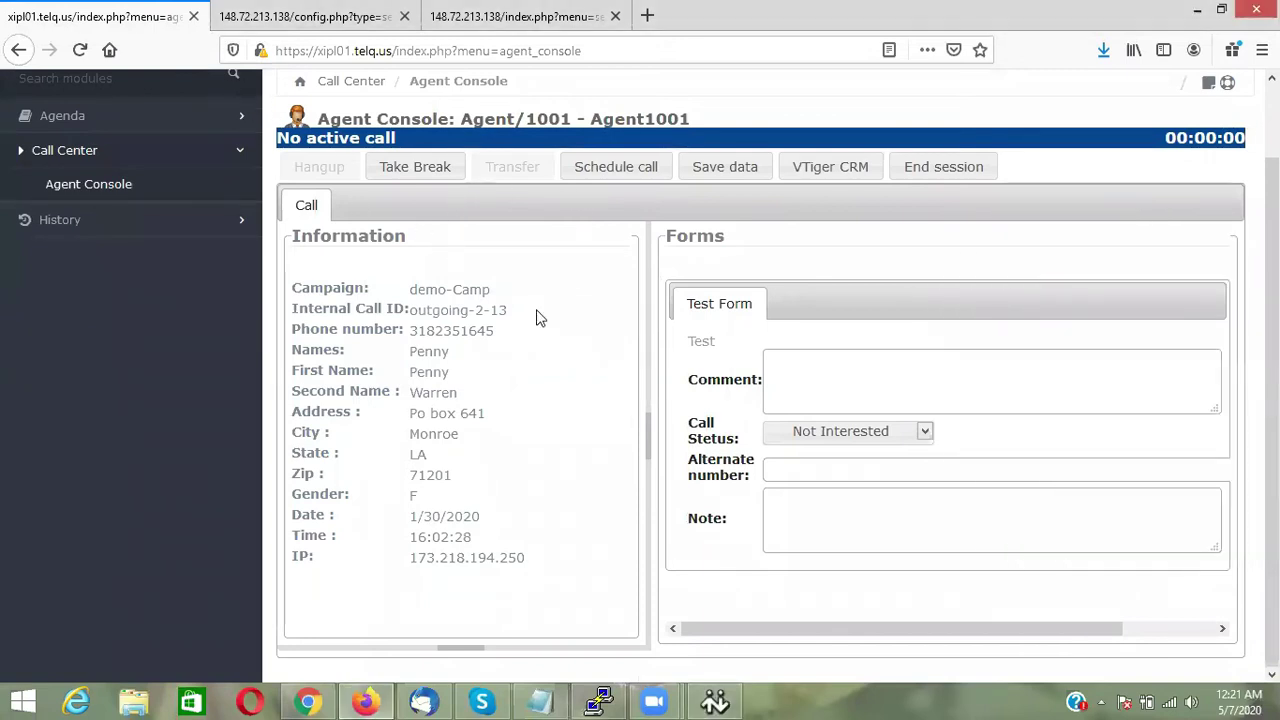
scroll(620, 270, "up", 2)
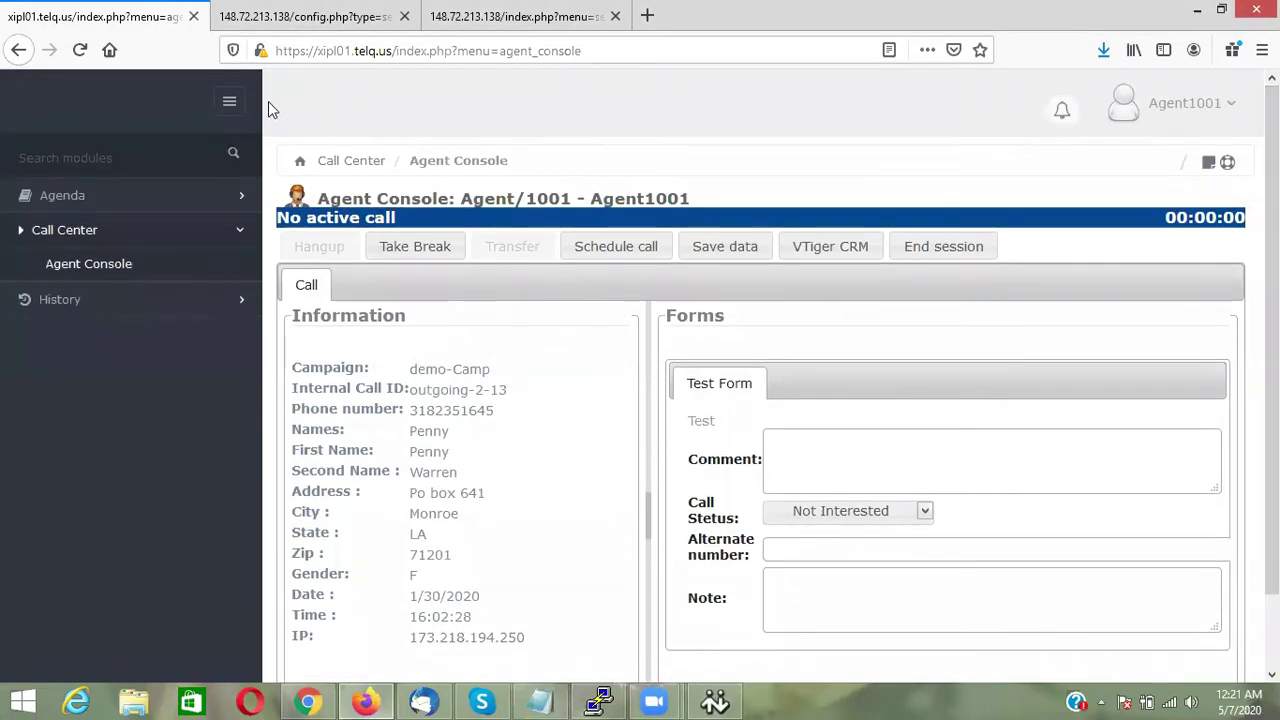
Collapse the navigation sidebar and put the agent on the 30-minute Lunch Break in the Agent Console
left_click(238, 101)
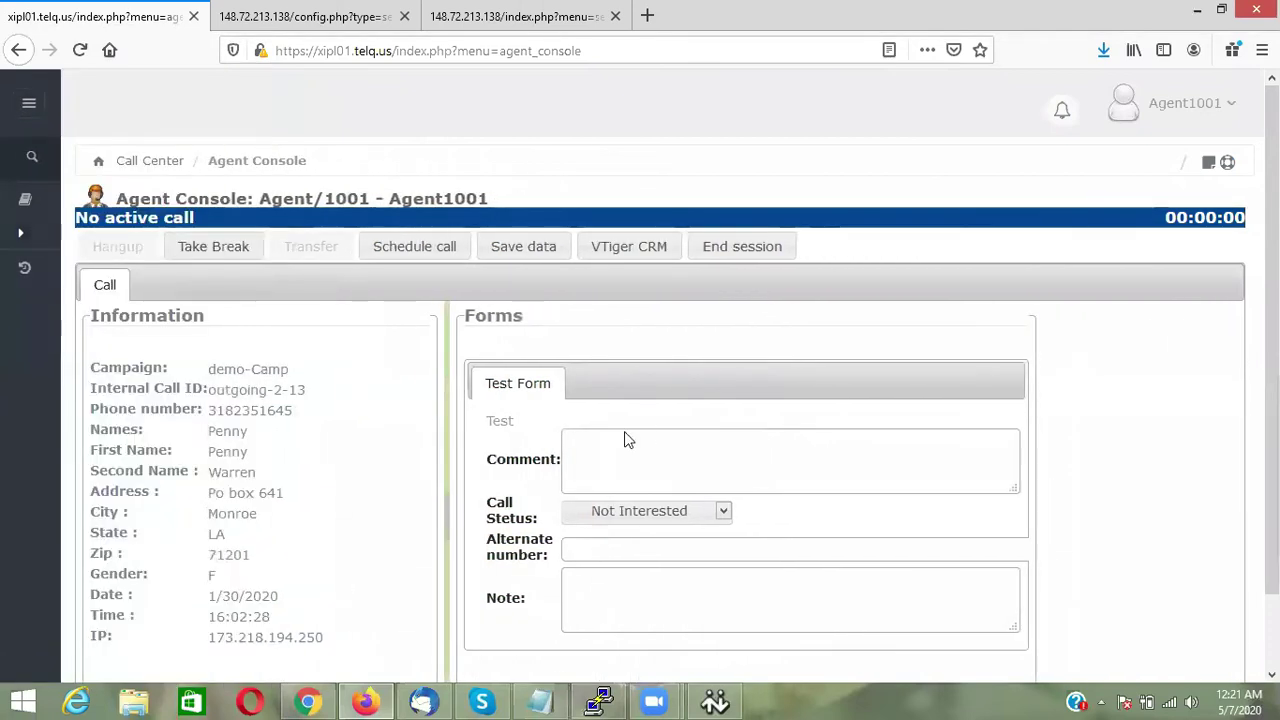
scroll(623, 437, "down", 1)
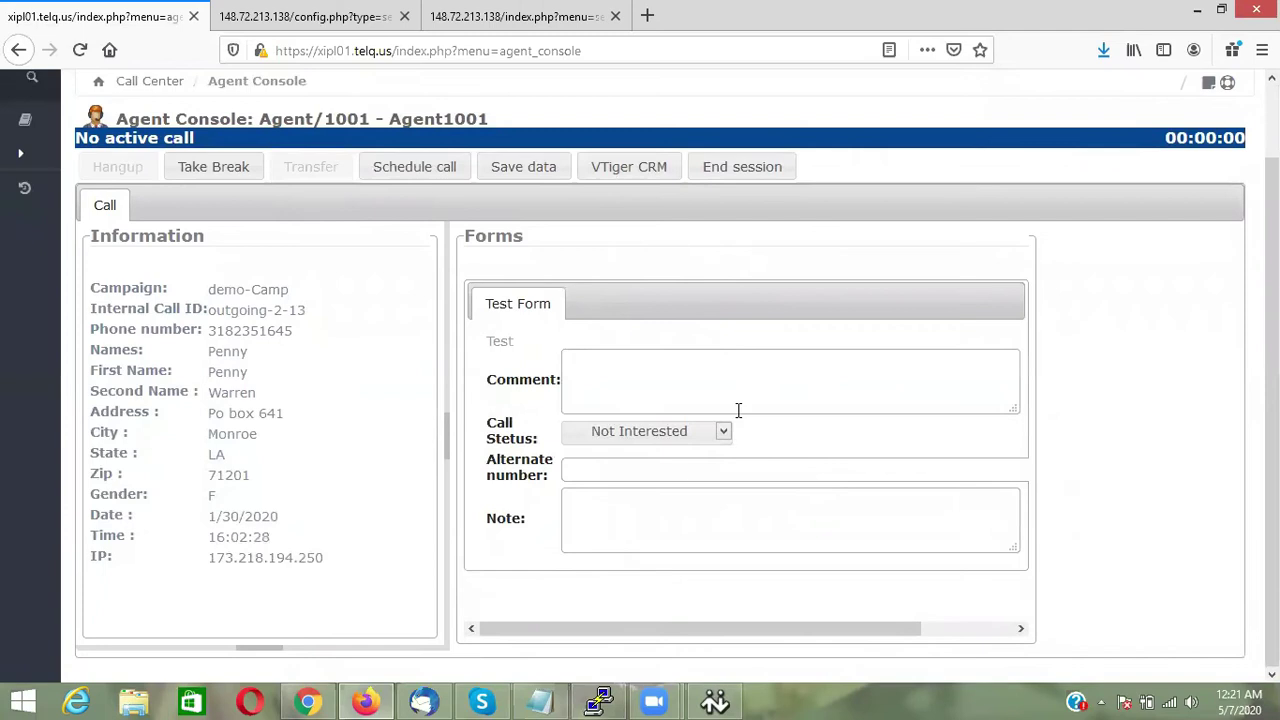
left_click(227, 171)
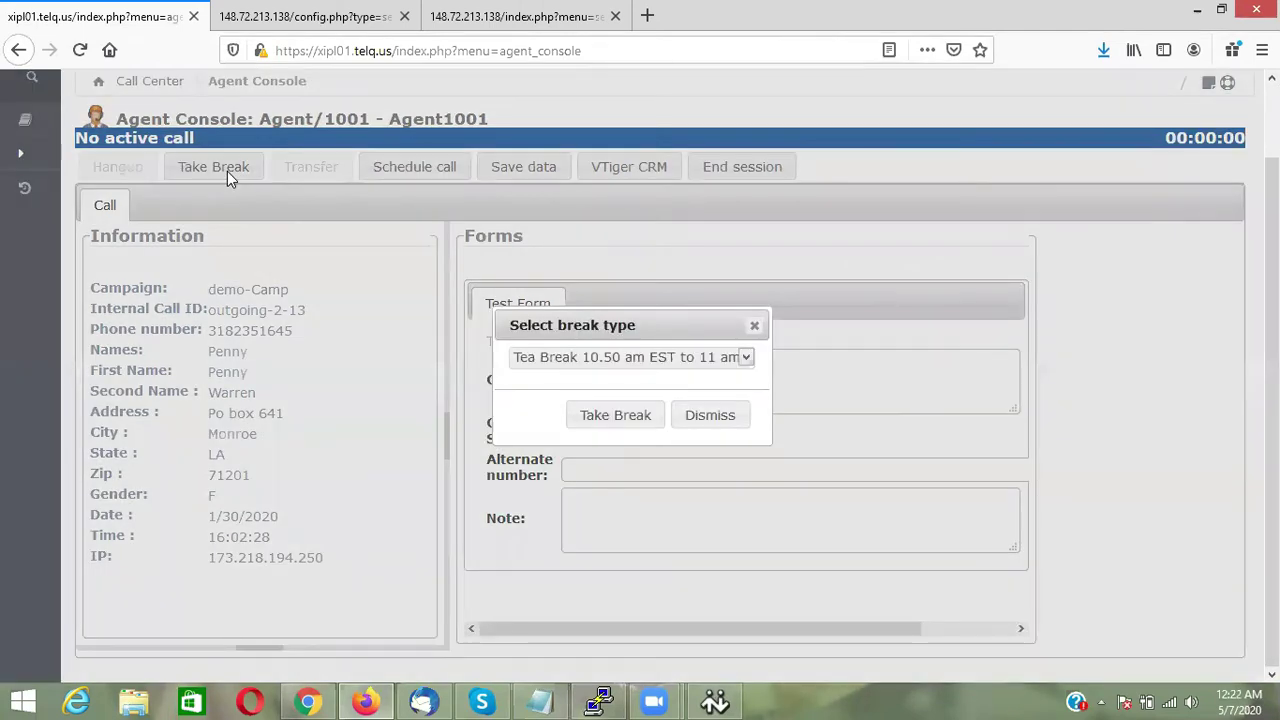
left_click(596, 359)
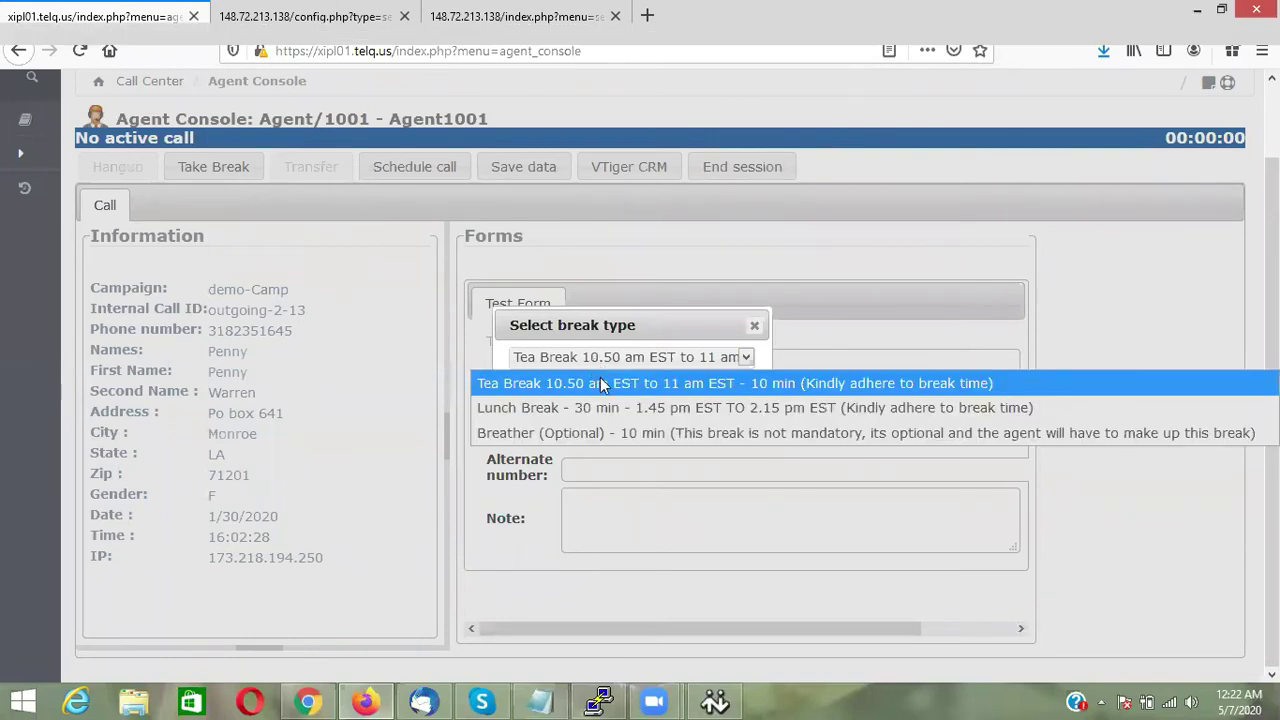
left_click(602, 407)
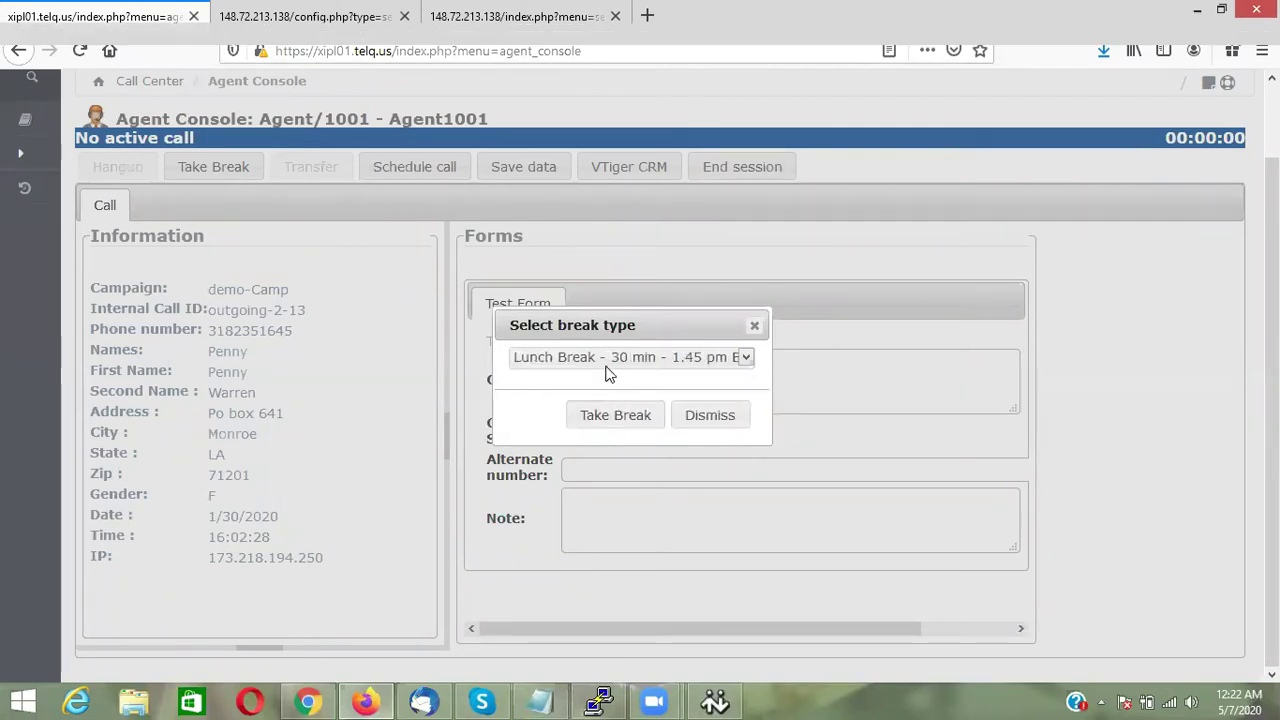
left_click(614, 418)
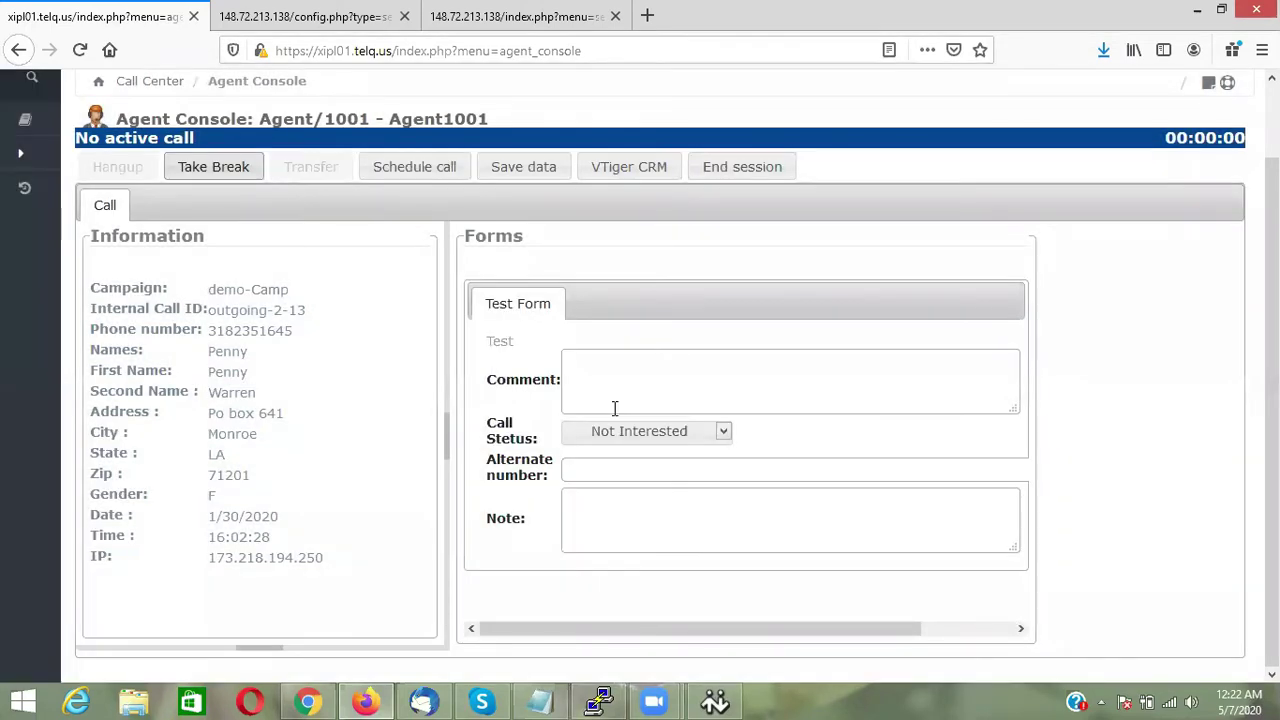
Review the Agent Console's on-break status and end the agent's Lunch Break
scroll(640, 370, "up", 1)
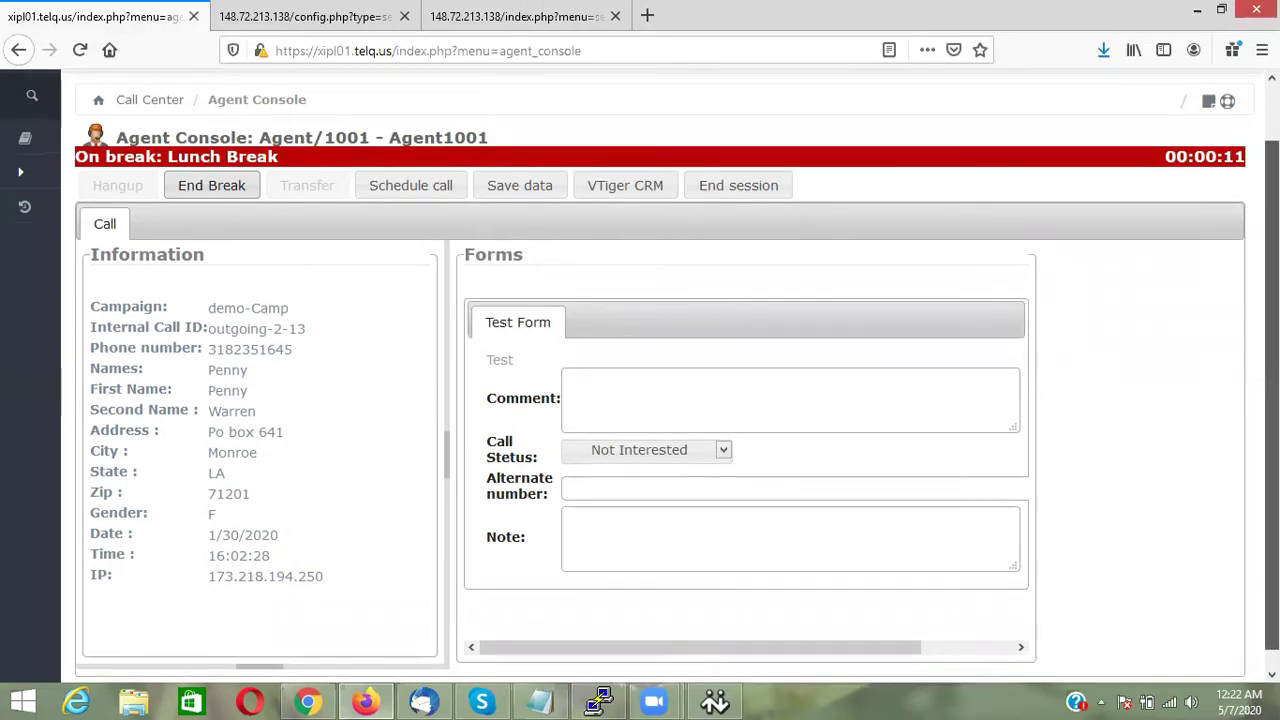
scroll(640, 380, "up", 1)
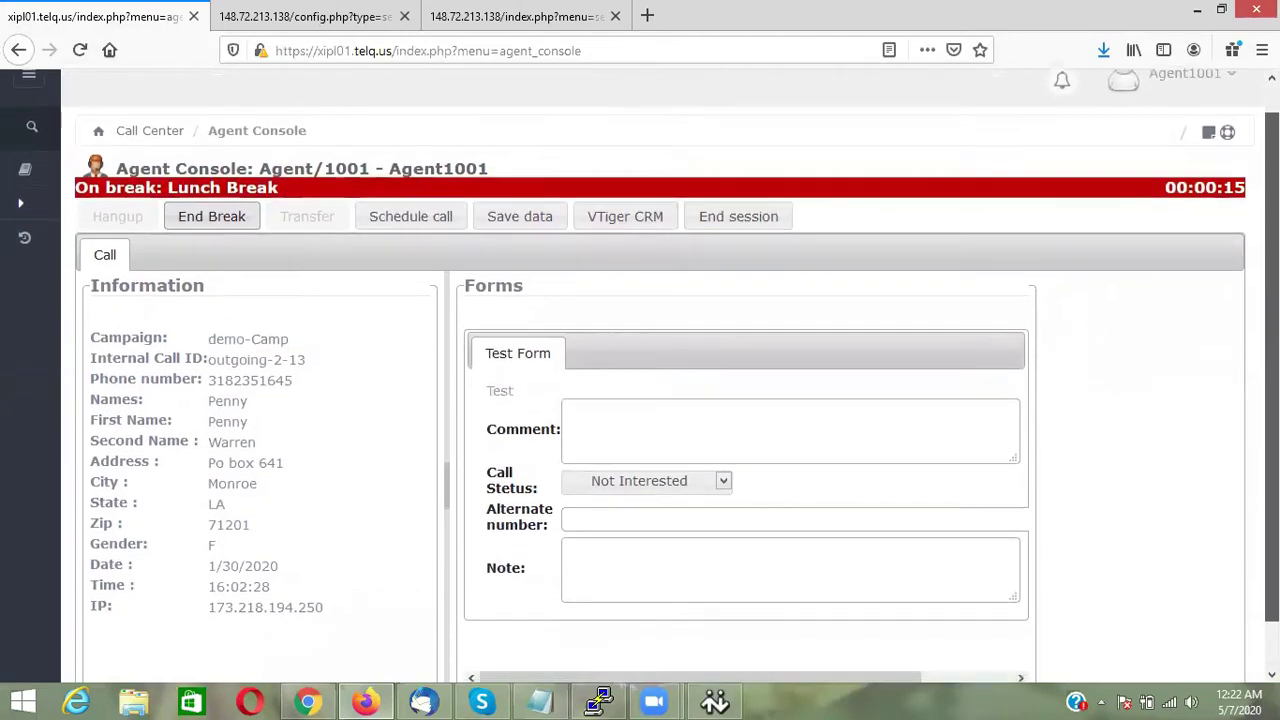
scroll(640, 380, "down", 1)
scroll(640, 380, "down", 1)
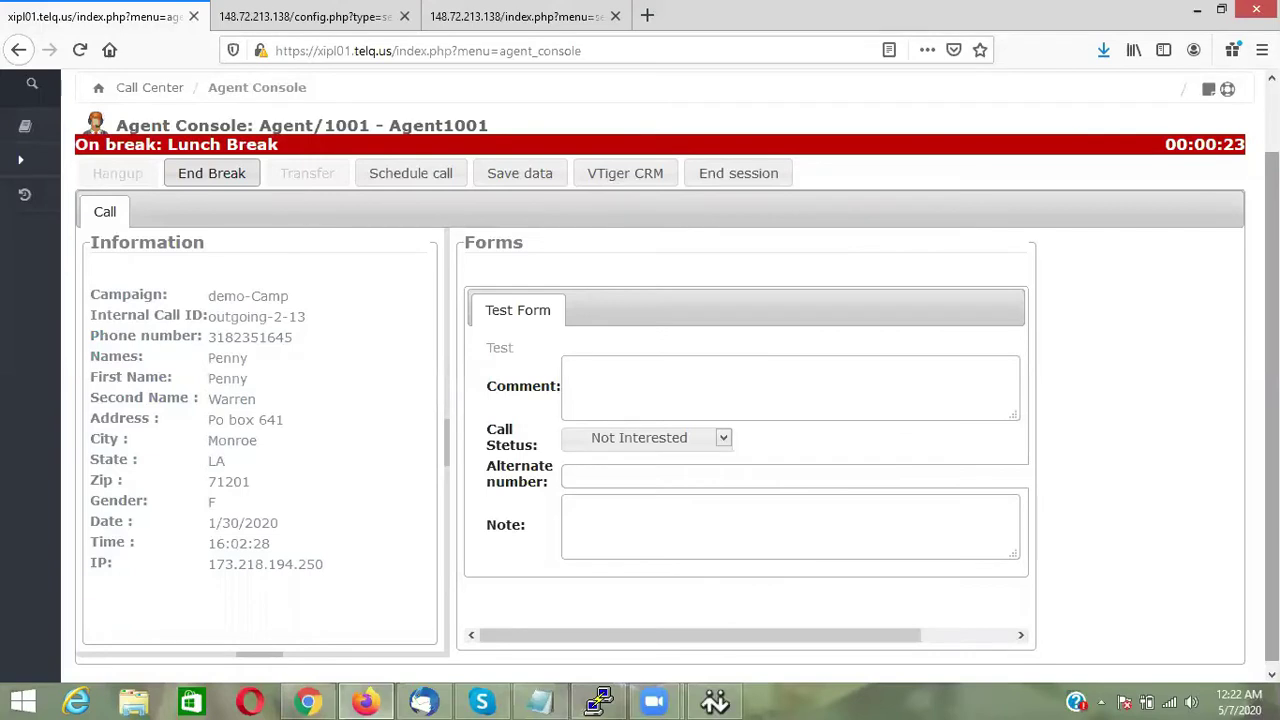
left_click(228, 180)
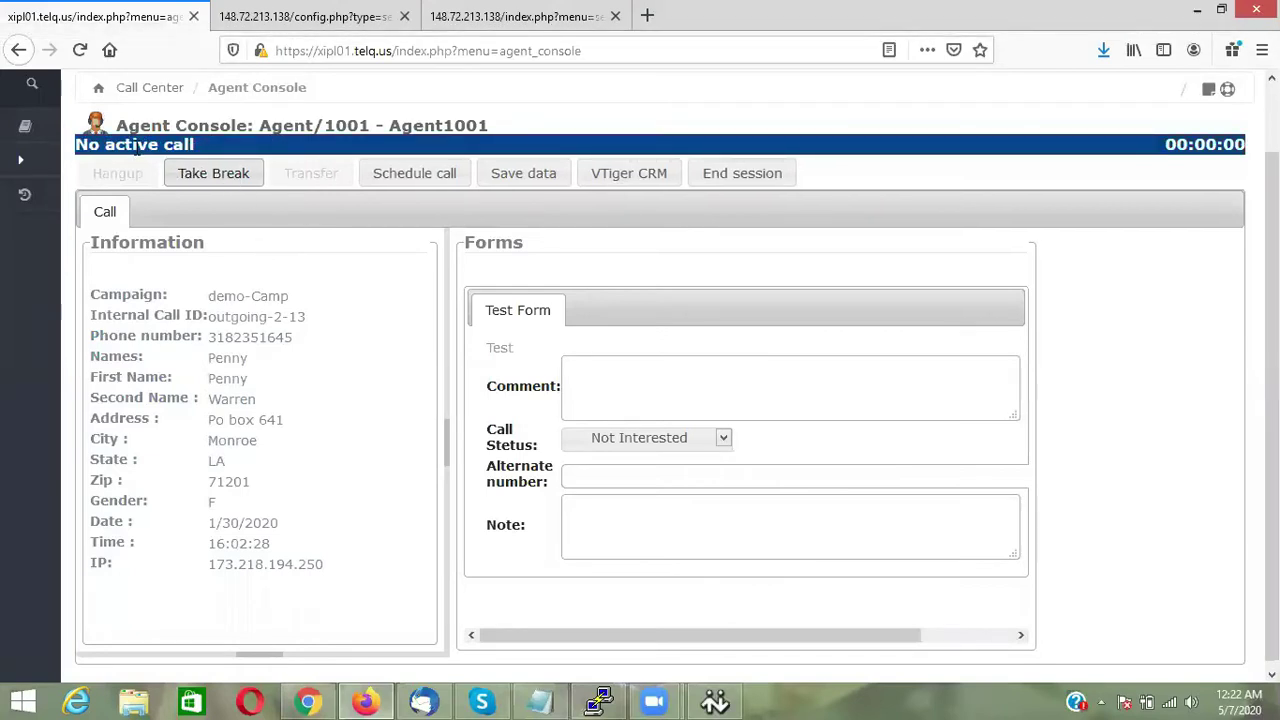
Examine the Schedule call options for scheduling at a date and to the same agent, and close the dialog without scheduling
scroll(640, 370, "up", 2)
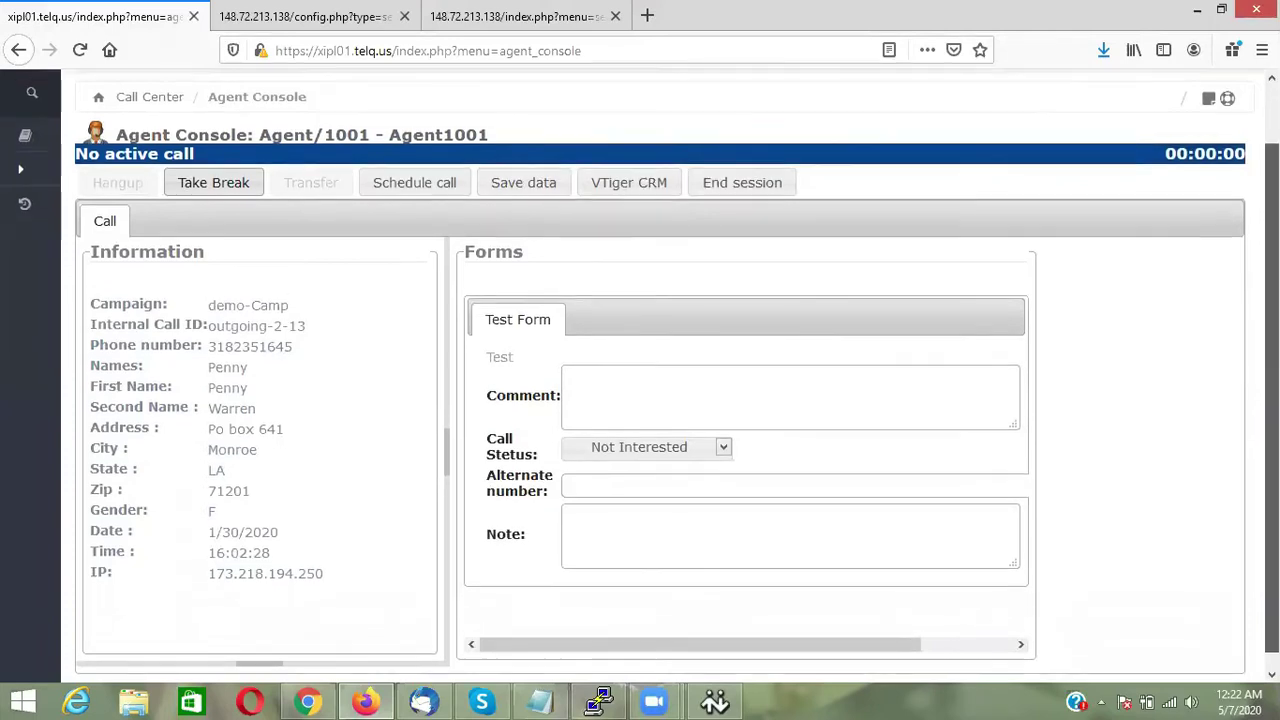
left_click(424, 240)
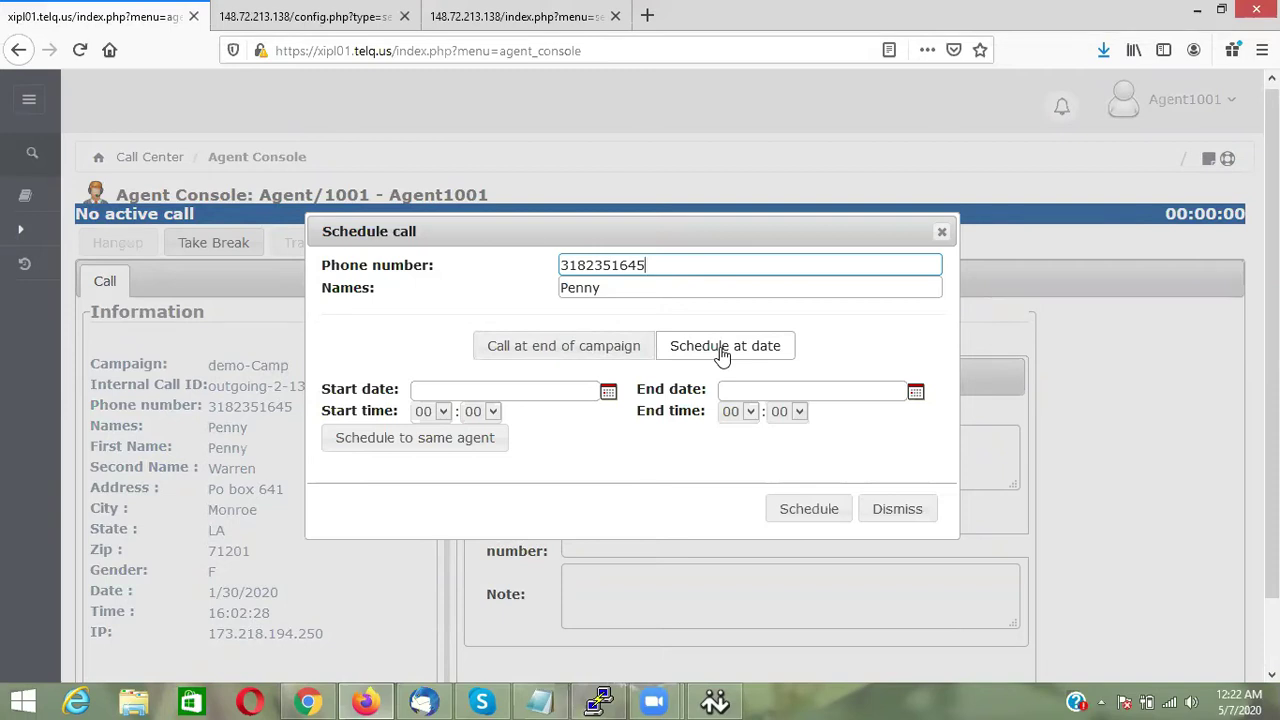
left_click(445, 441)
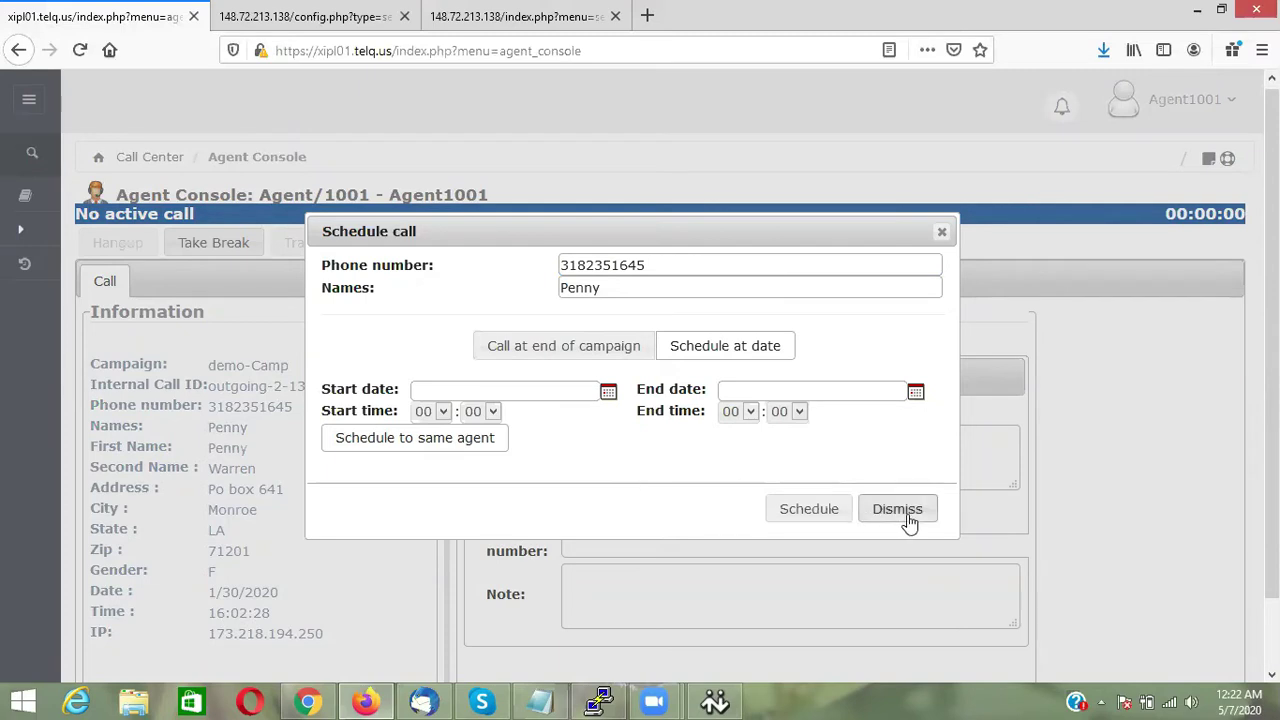
left_click(942, 233)
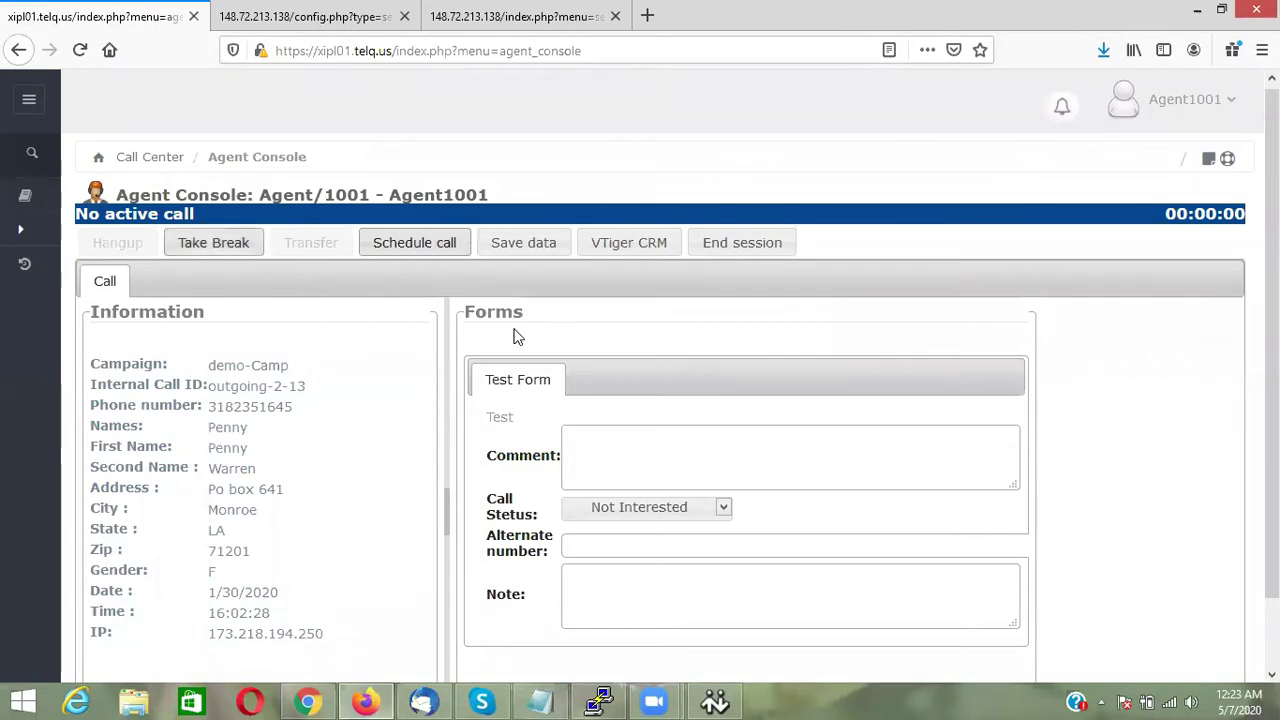
End the agent session, log Agent/1001 back in with extension SIP/1001, and check the login call on the softphone
left_click(737, 249)
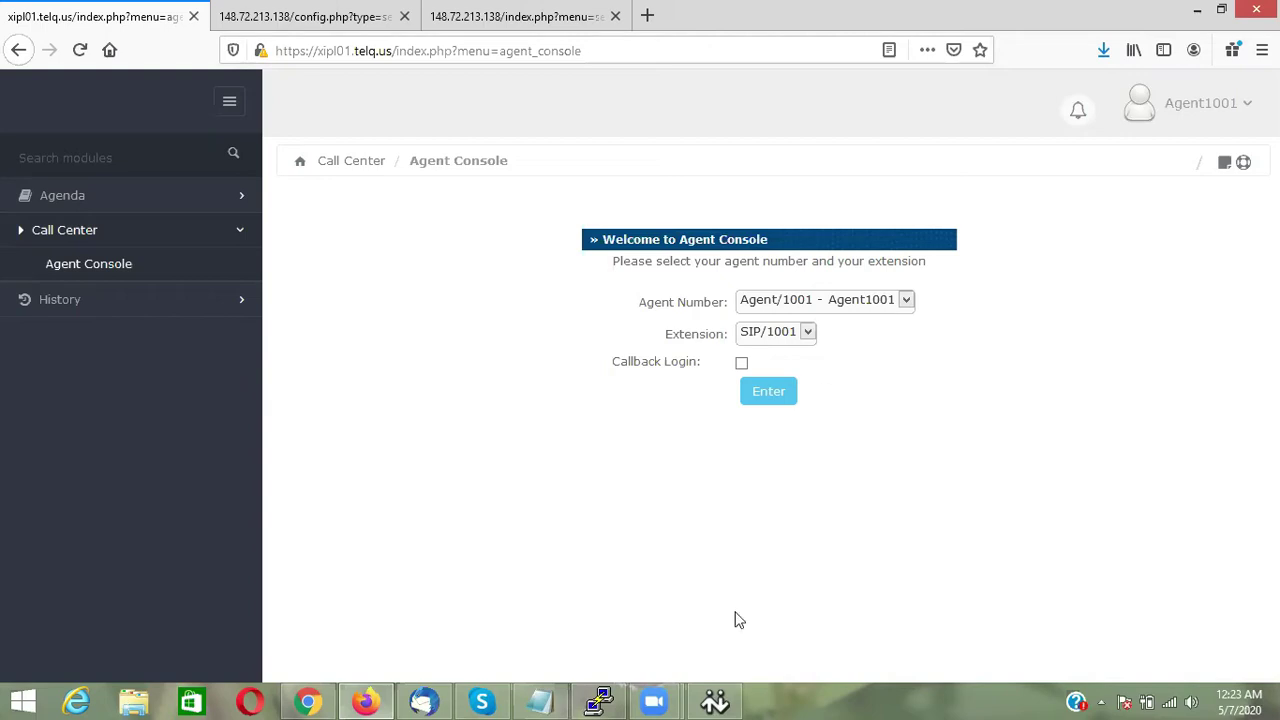
mouse_move(725, 700)
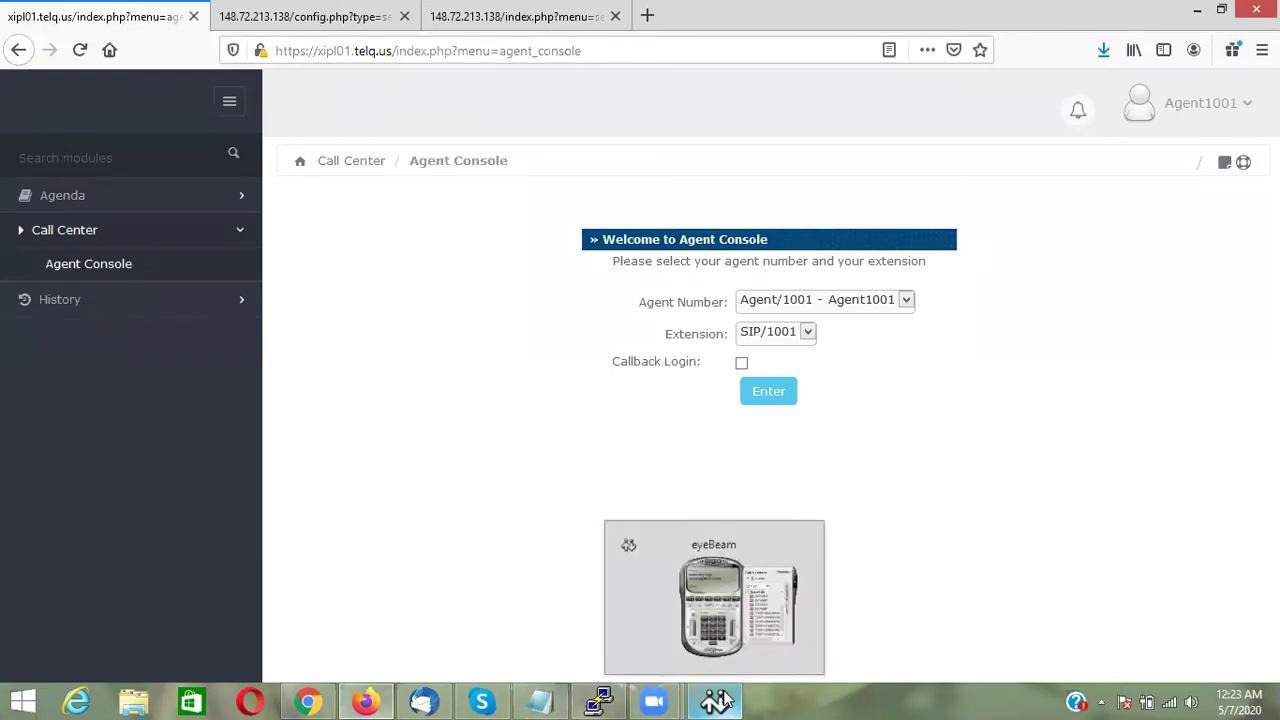
left_click(779, 395)
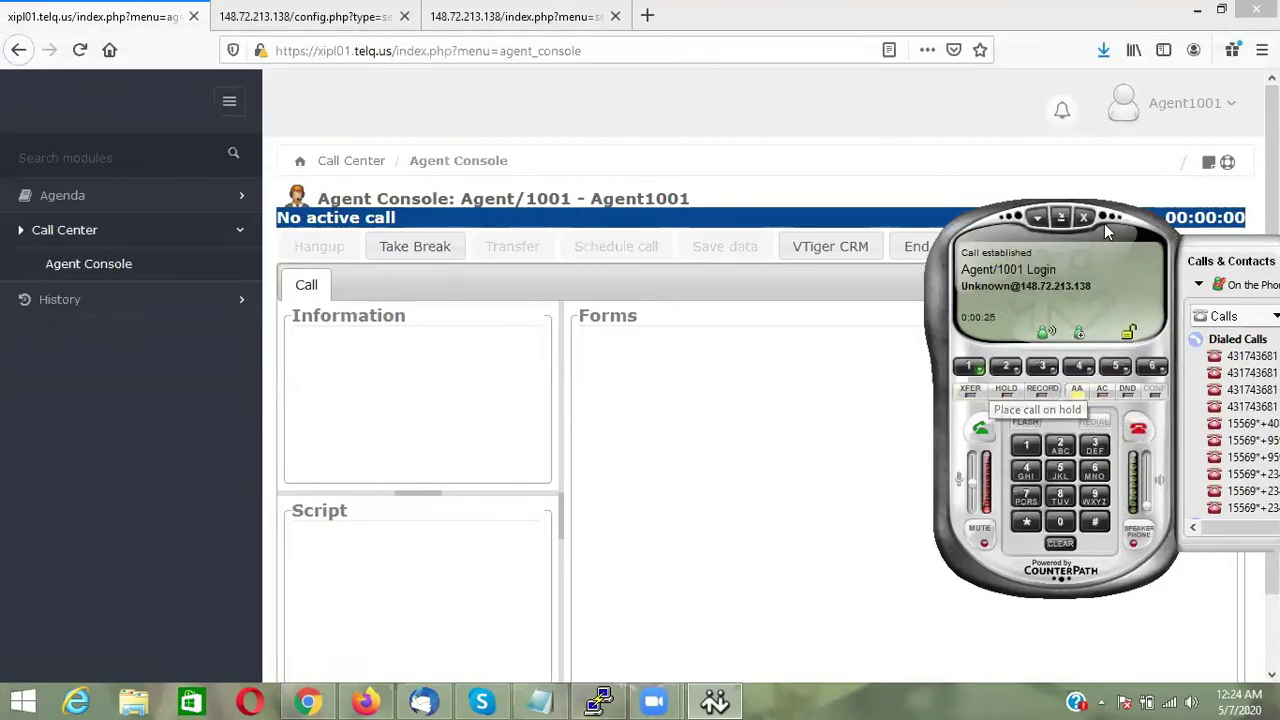
left_click_drag(1100, 215, 1094, 139)
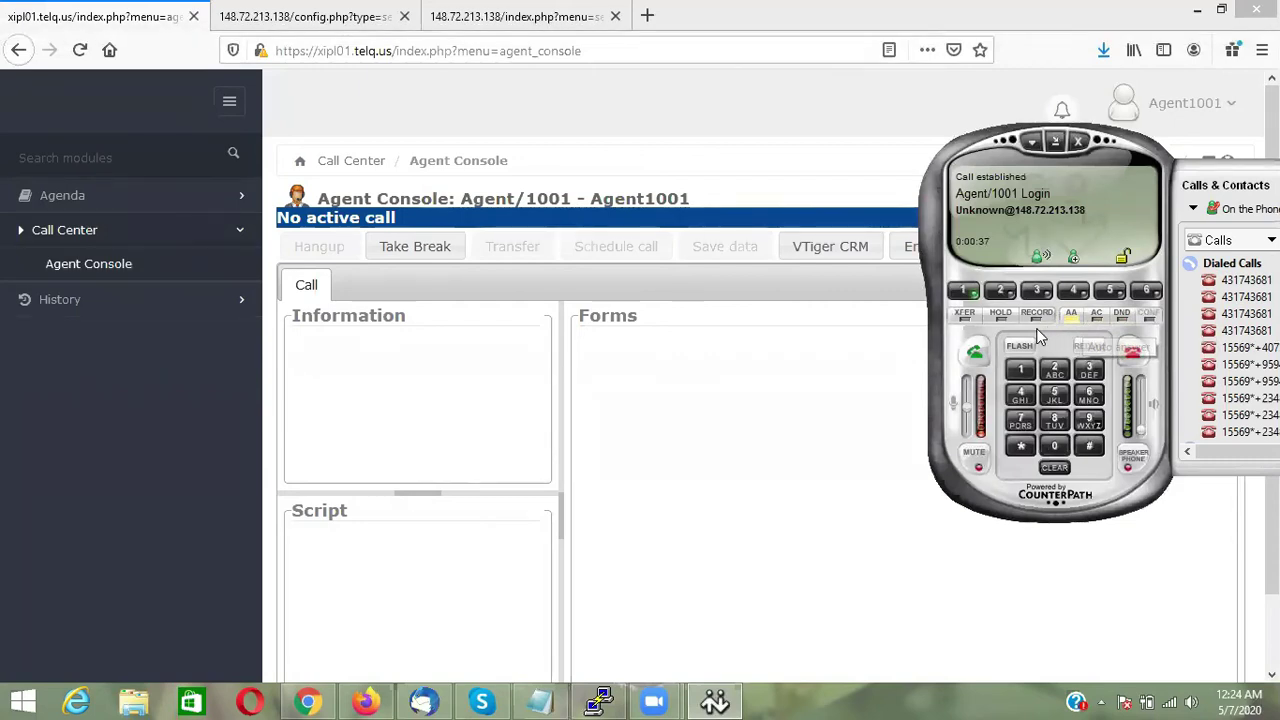
left_click(510, 246)
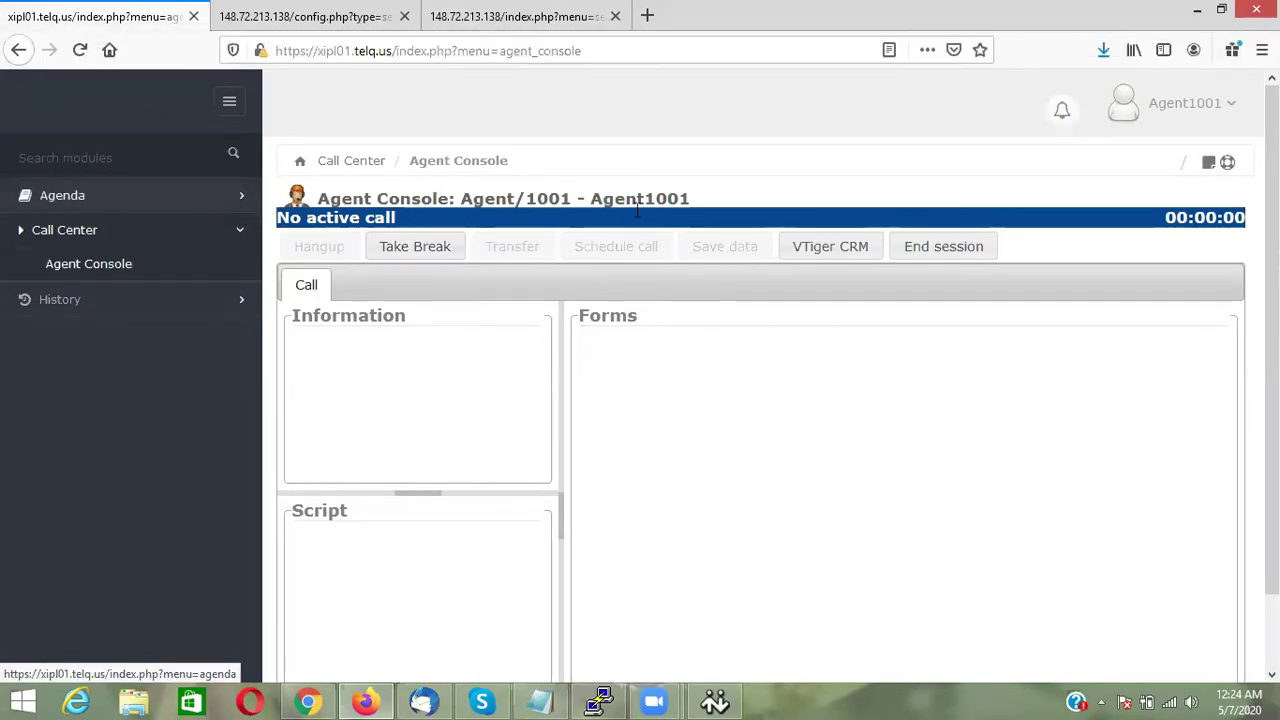
Open the Agent Console page's sticky note for editing and close it without entering any text
left_click(1207, 162)
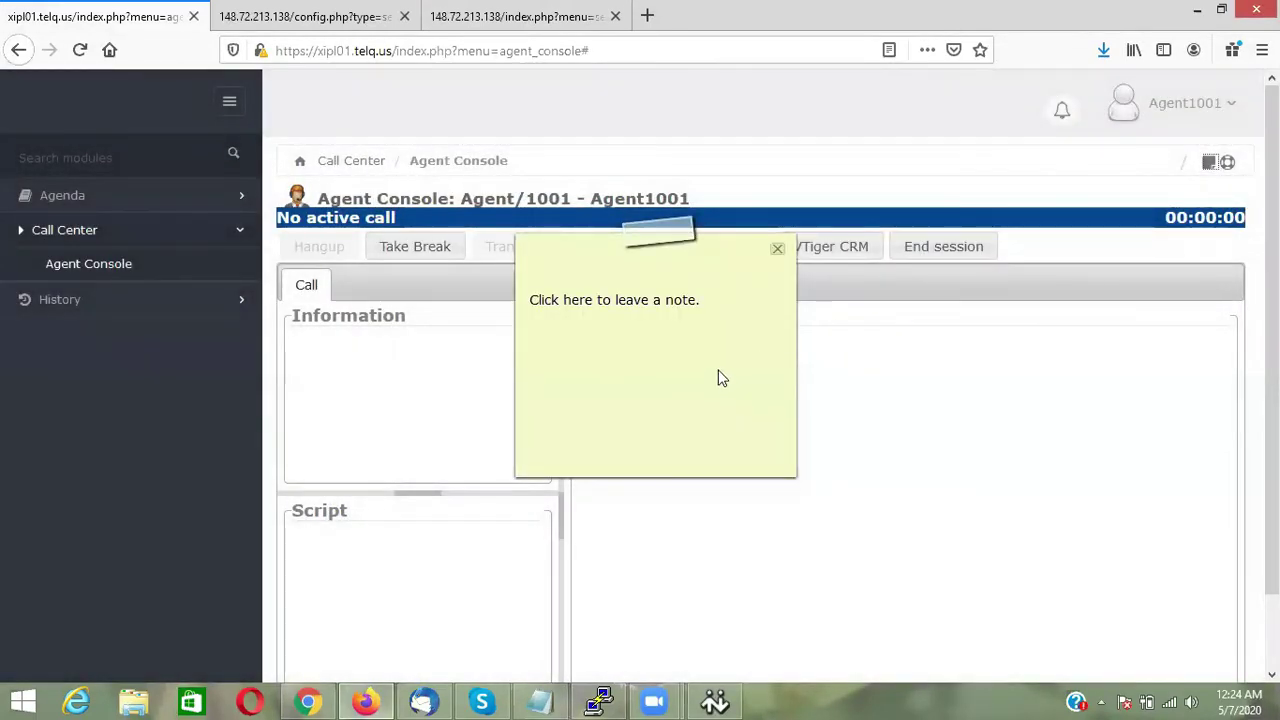
left_click(720, 372)
left_click(727, 464)
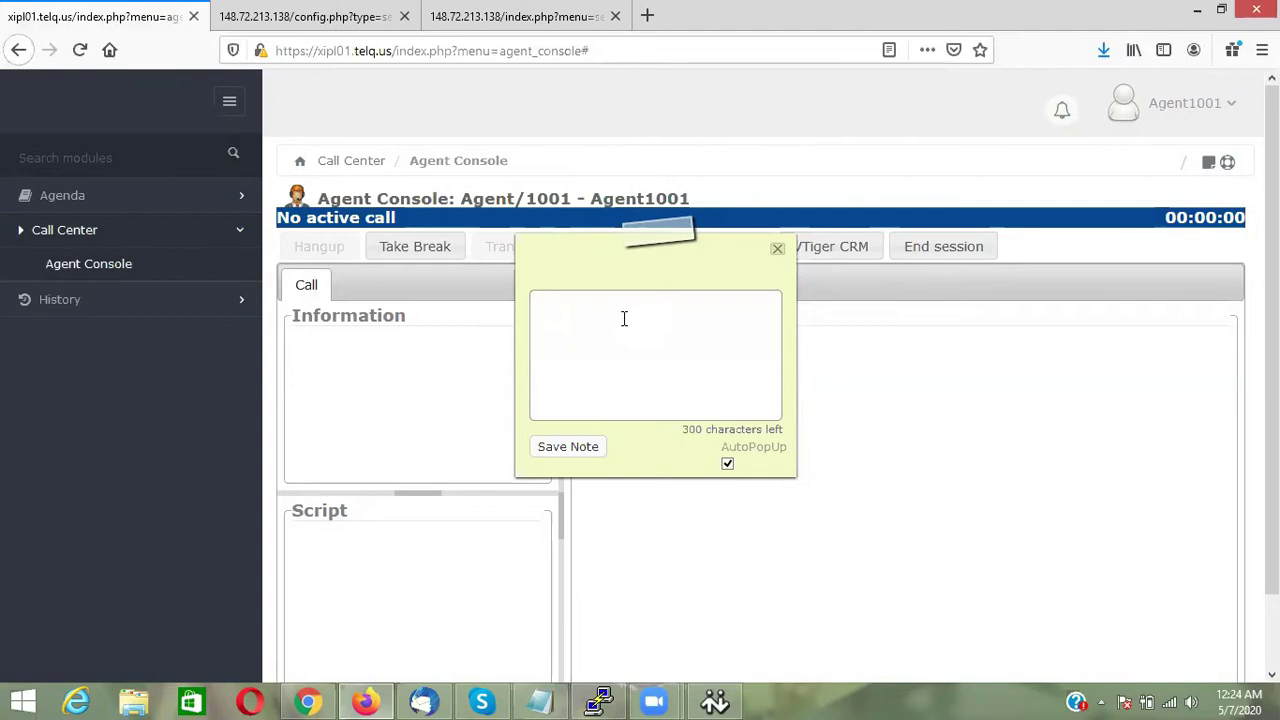
key("ctrl+a")
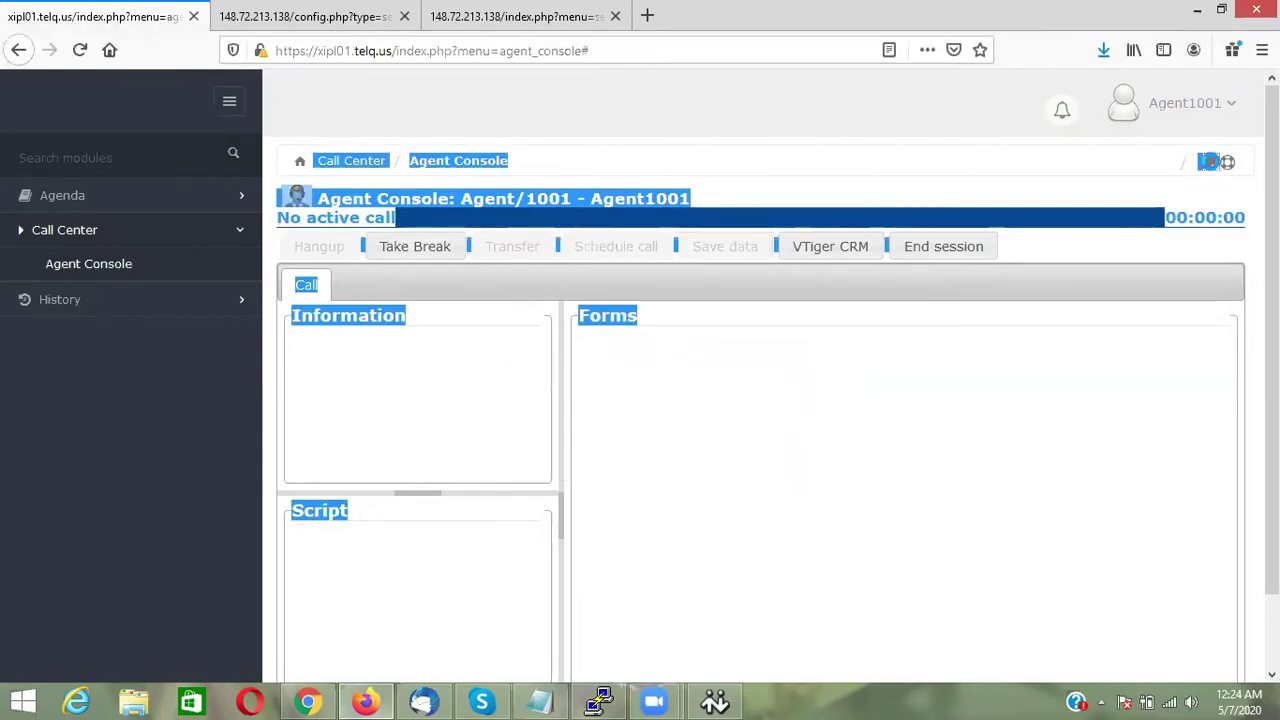
left_click(1207, 162)
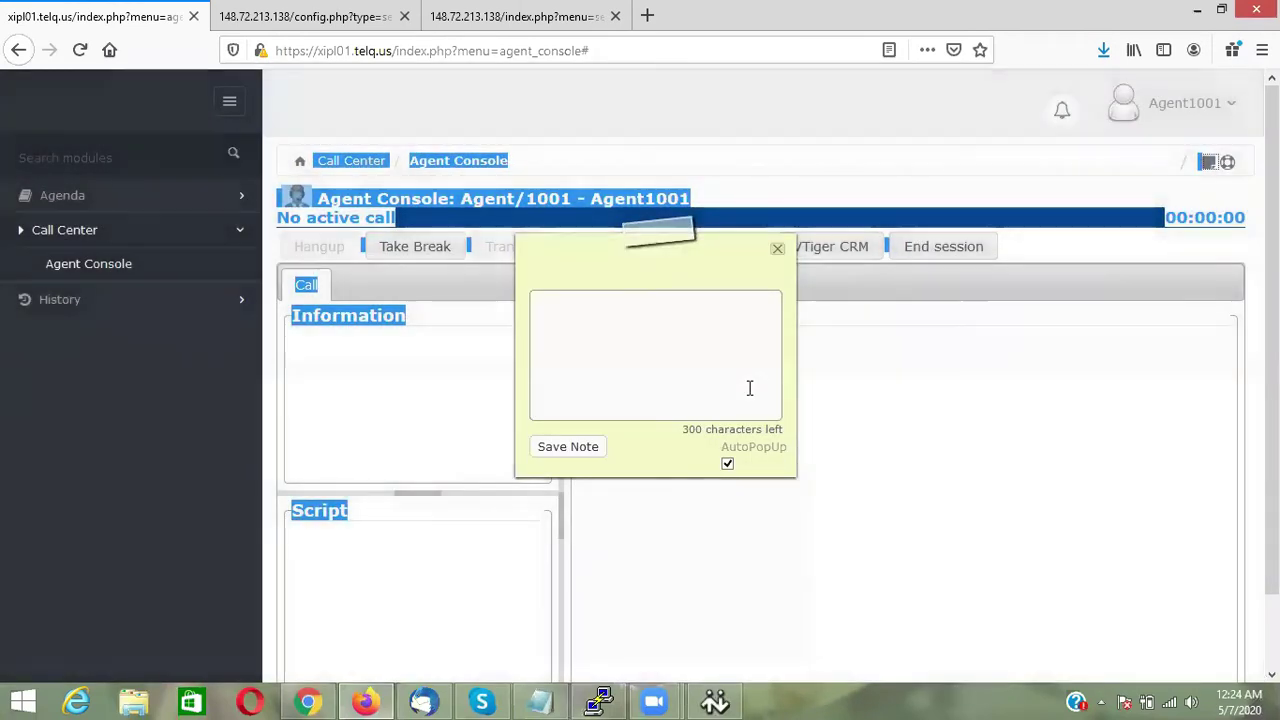
left_click(777, 249)
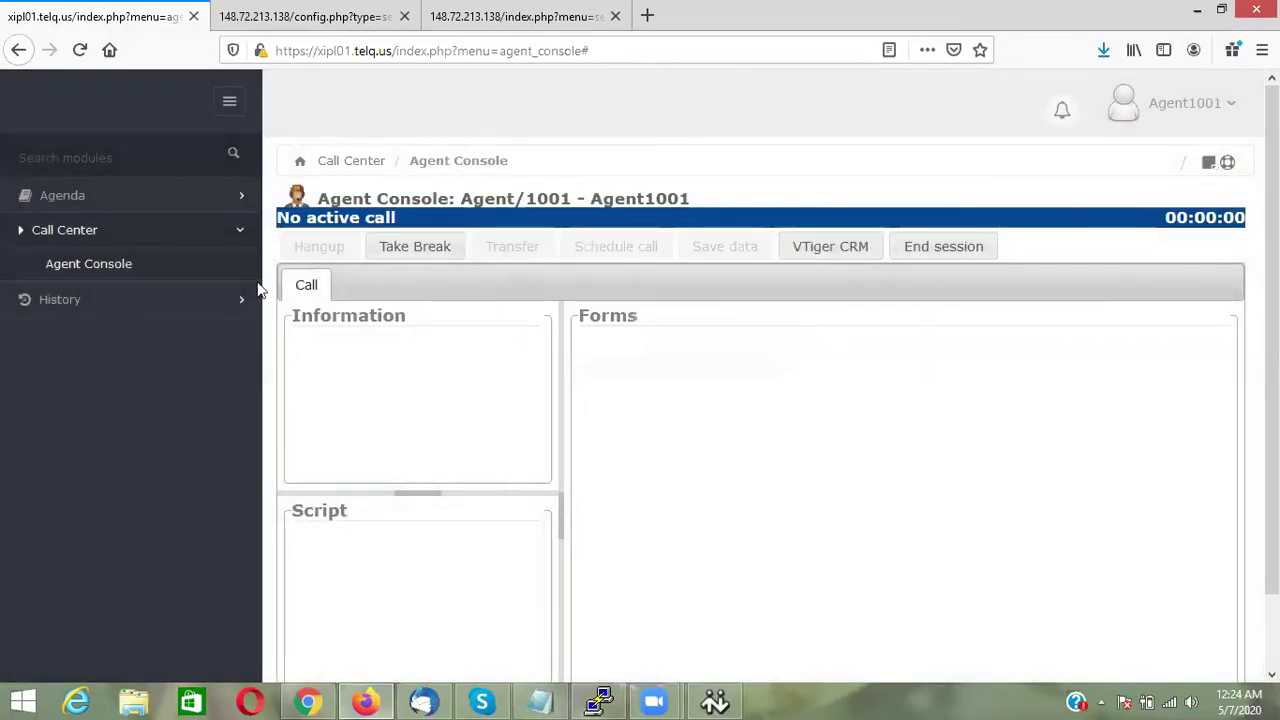
Open the Agenda calendar and save a sticky note reading "Hello team" on that page
left_click(228, 197)
left_click(97, 231)
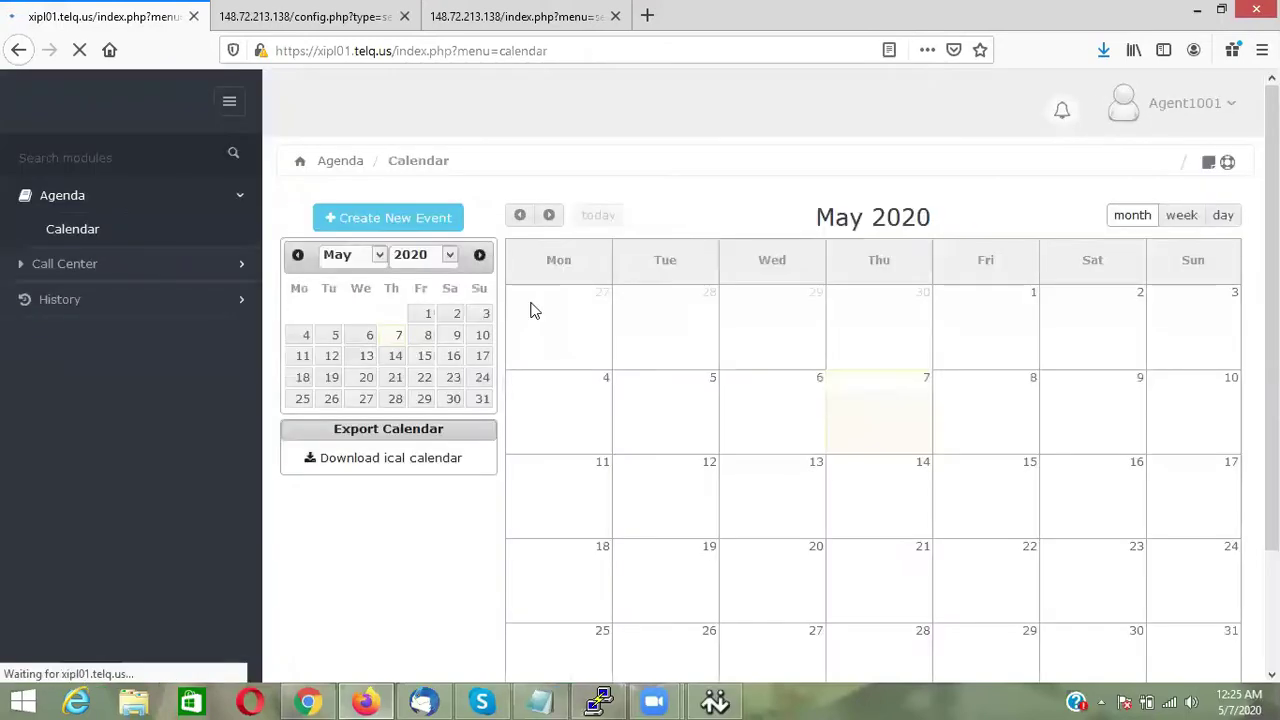
left_click(1210, 163)
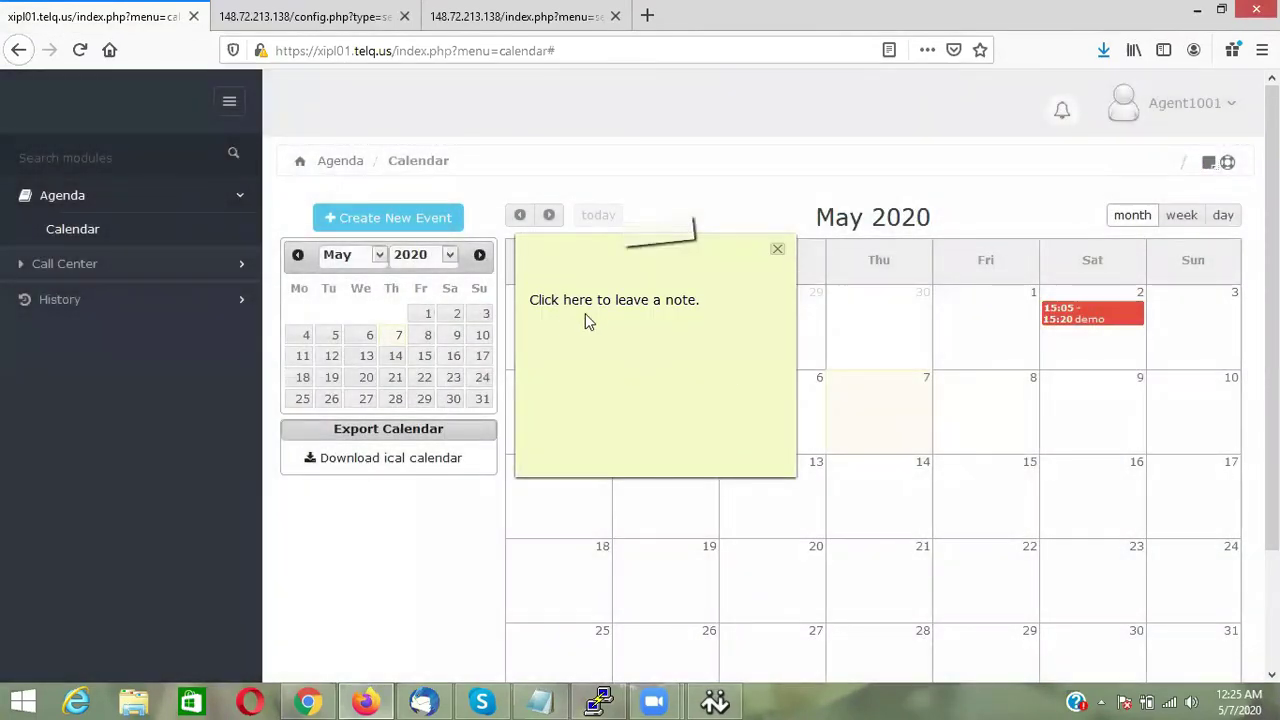
left_click(586, 314)
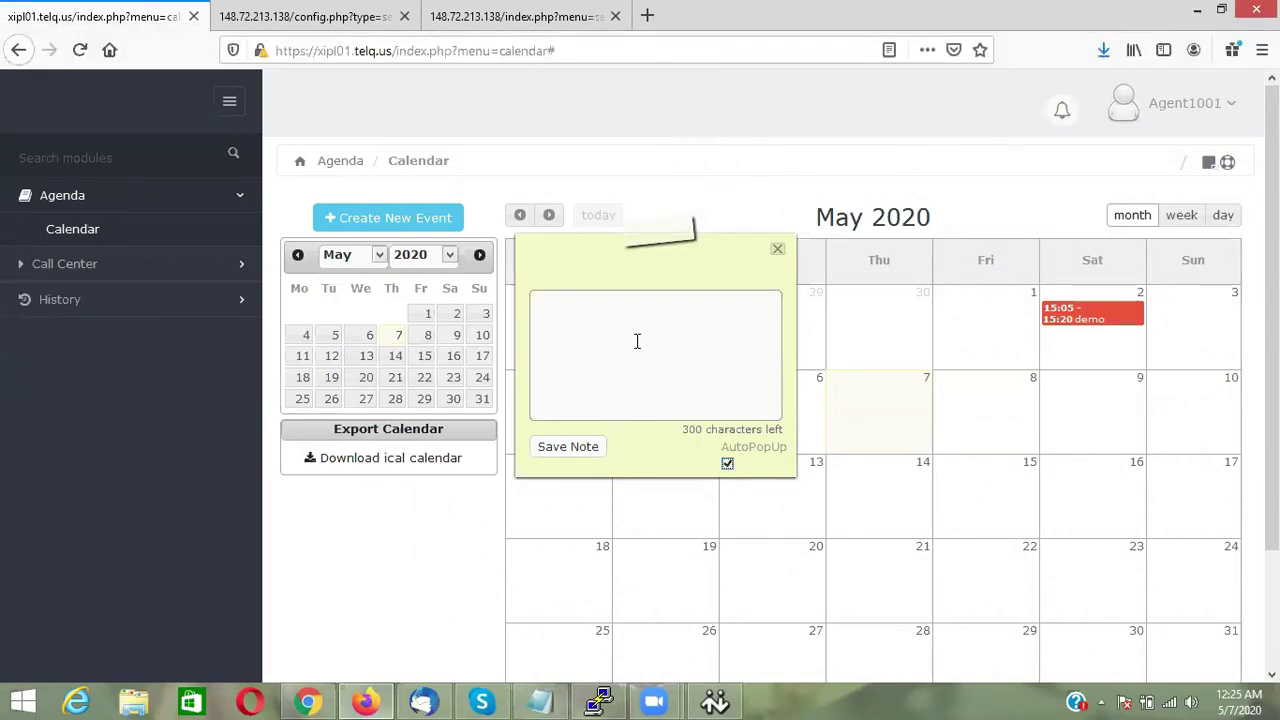
type("ll")
left_click(589, 452)
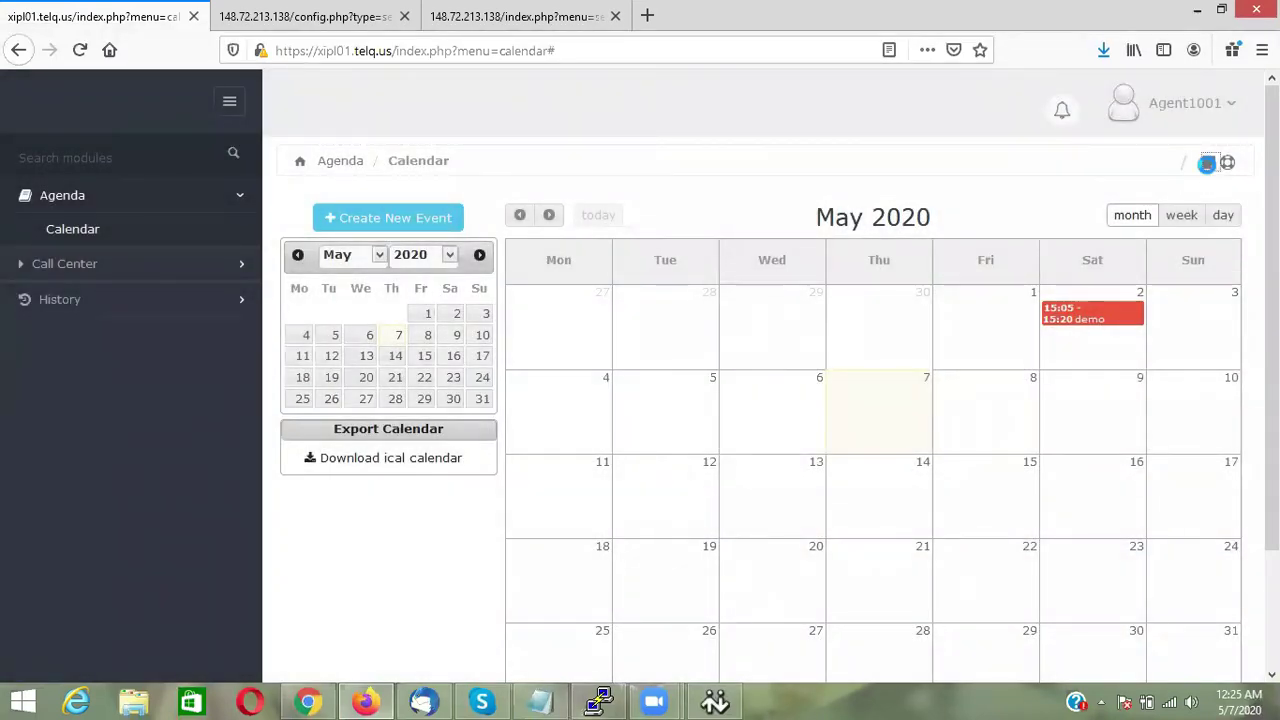
Reopen the calendar page's sticky note to check its saved text, and close it
left_click(1207, 165)
left_click_drag(697, 268, 733, 186)
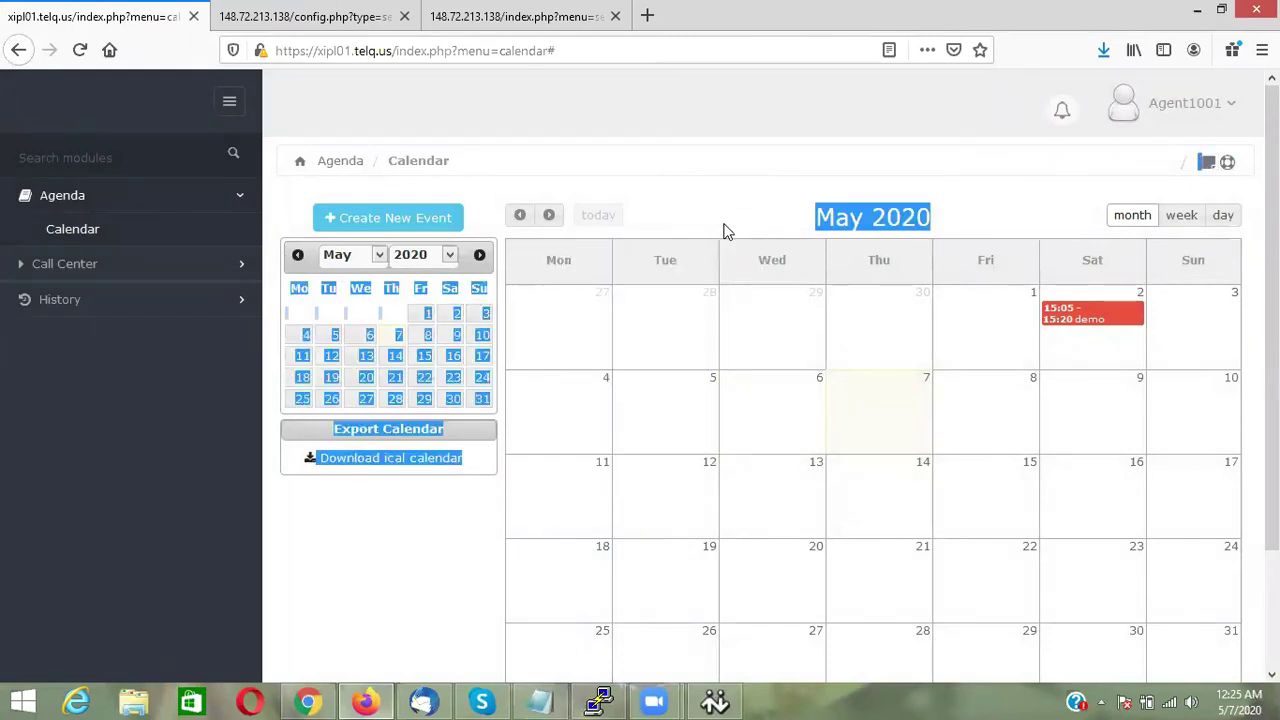
left_click(759, 203)
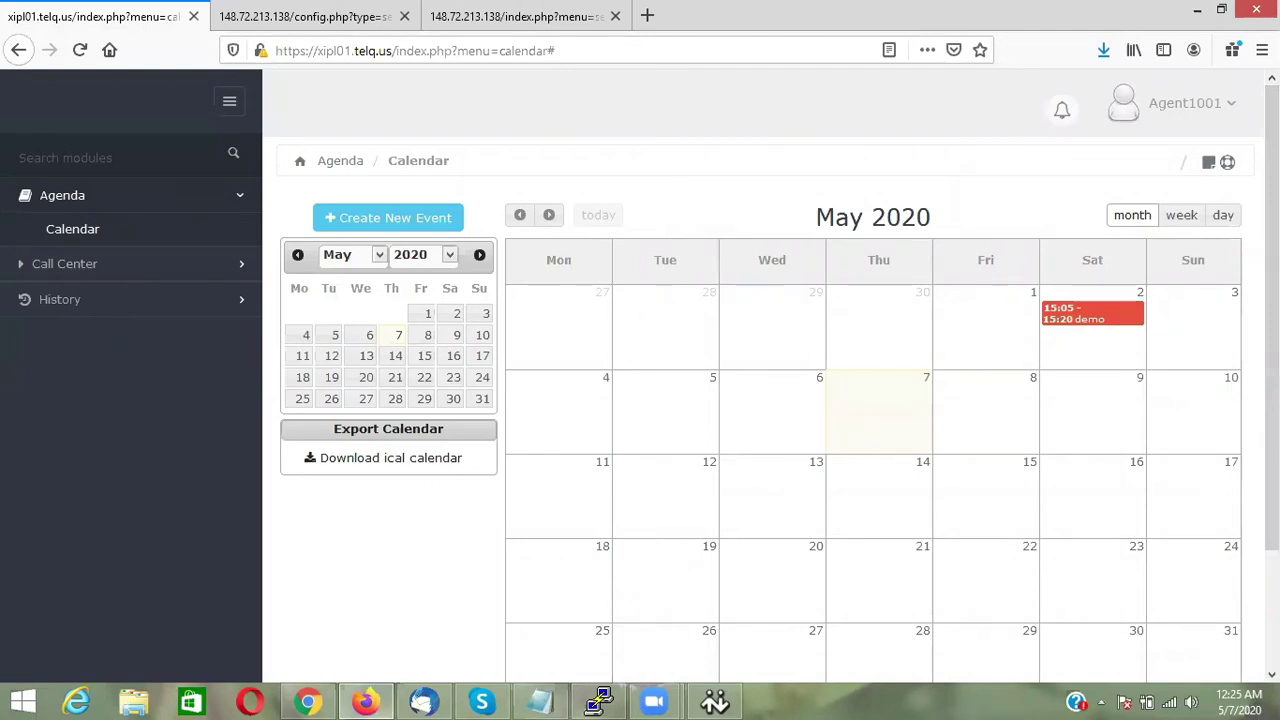
left_click(1208, 162)
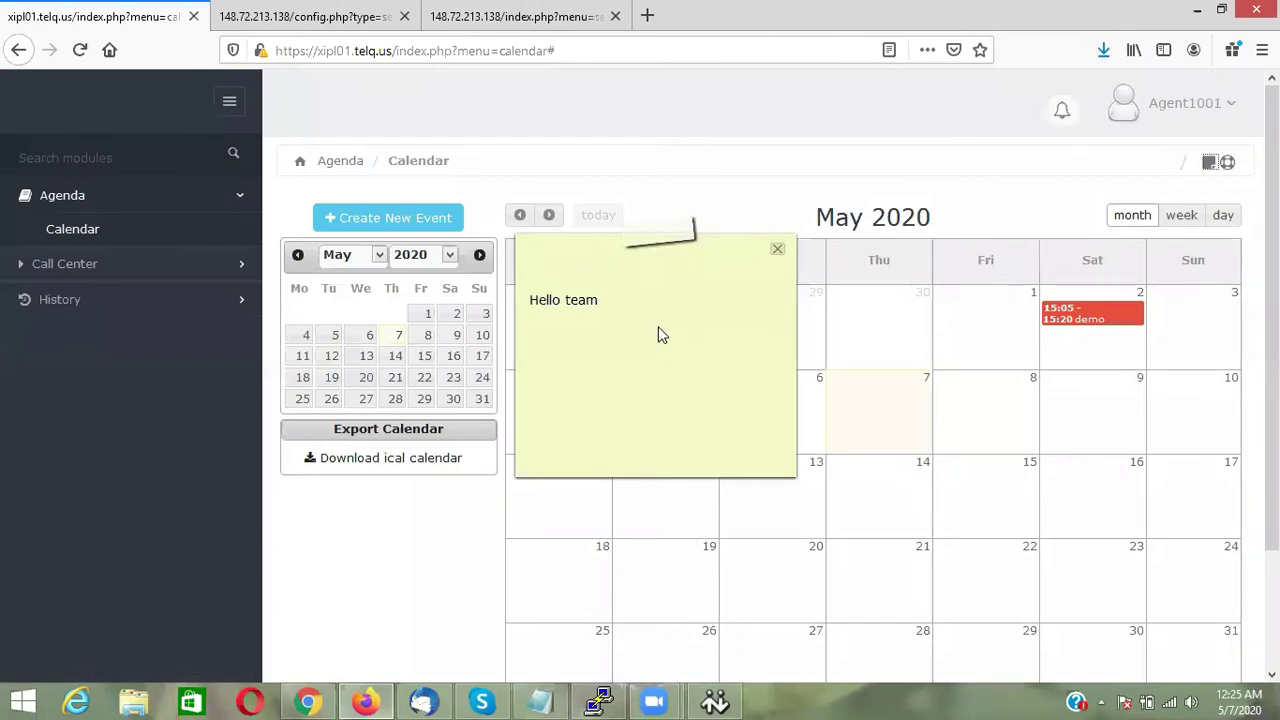
left_click_drag(634, 277, 731, 144)
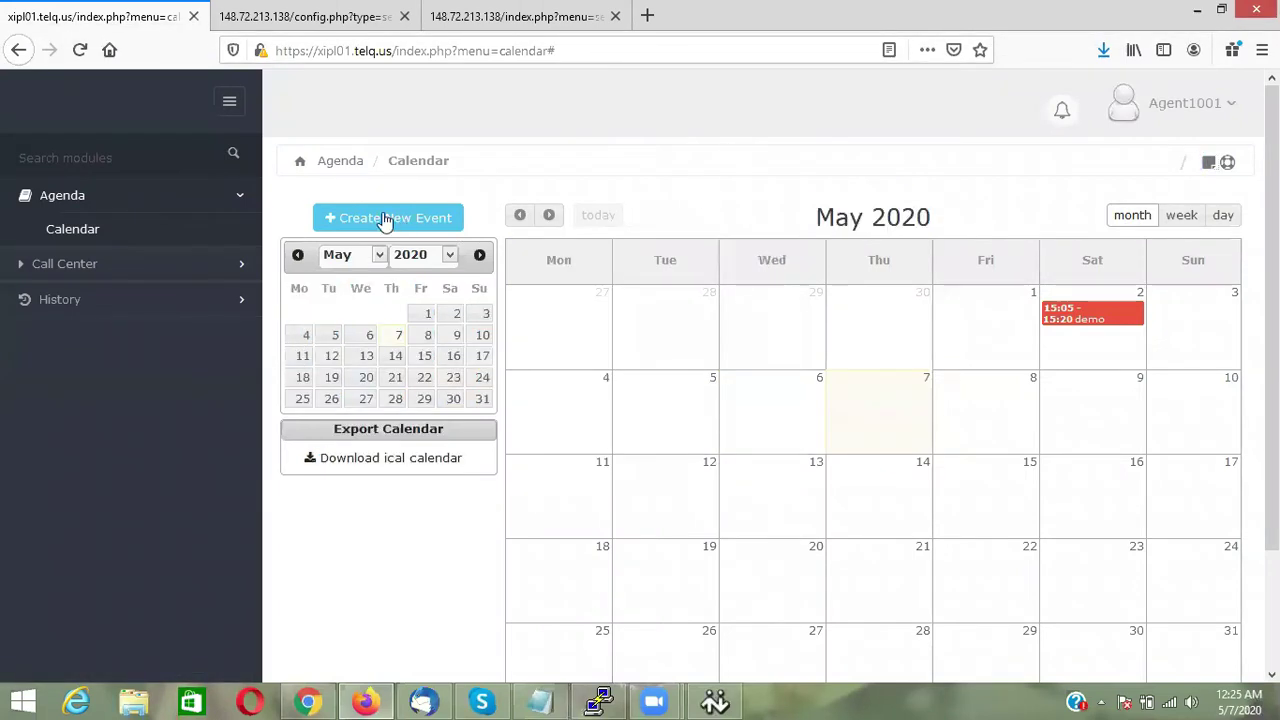
Open the demo event on 2 May for editing and look through its start date and time choices
scroll(770, 370, "down", 2)
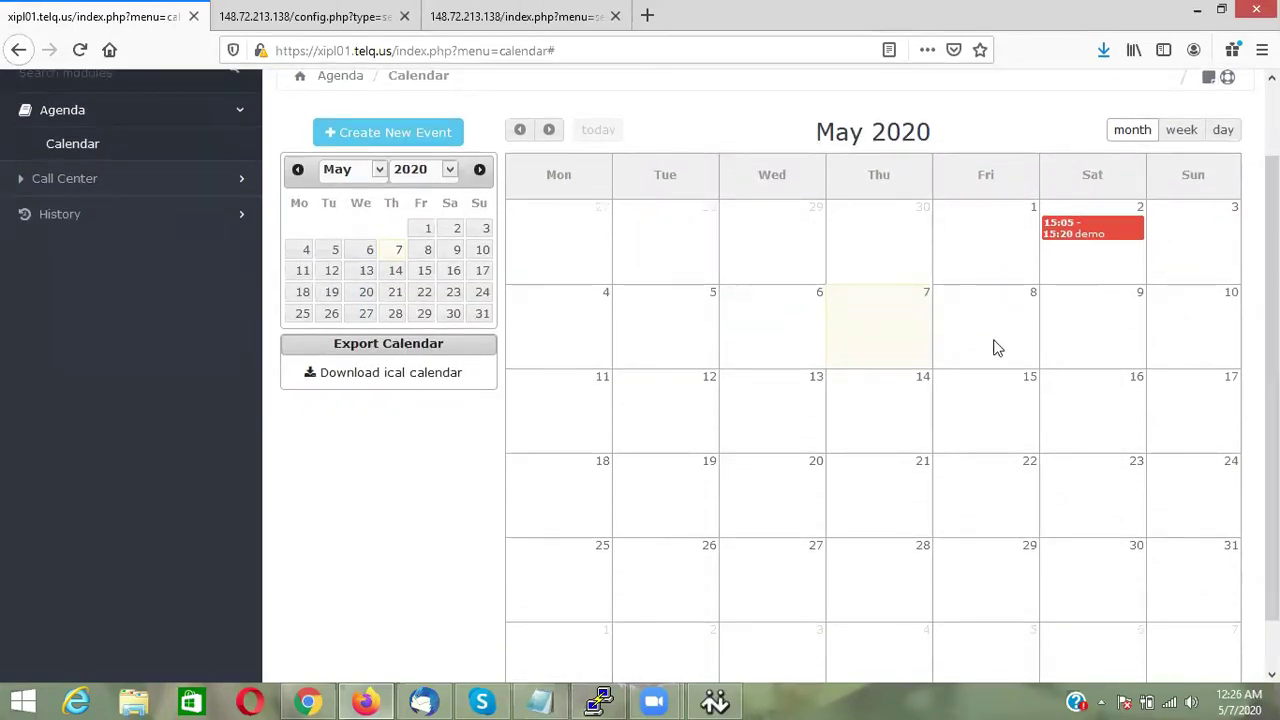
left_click(1080, 236)
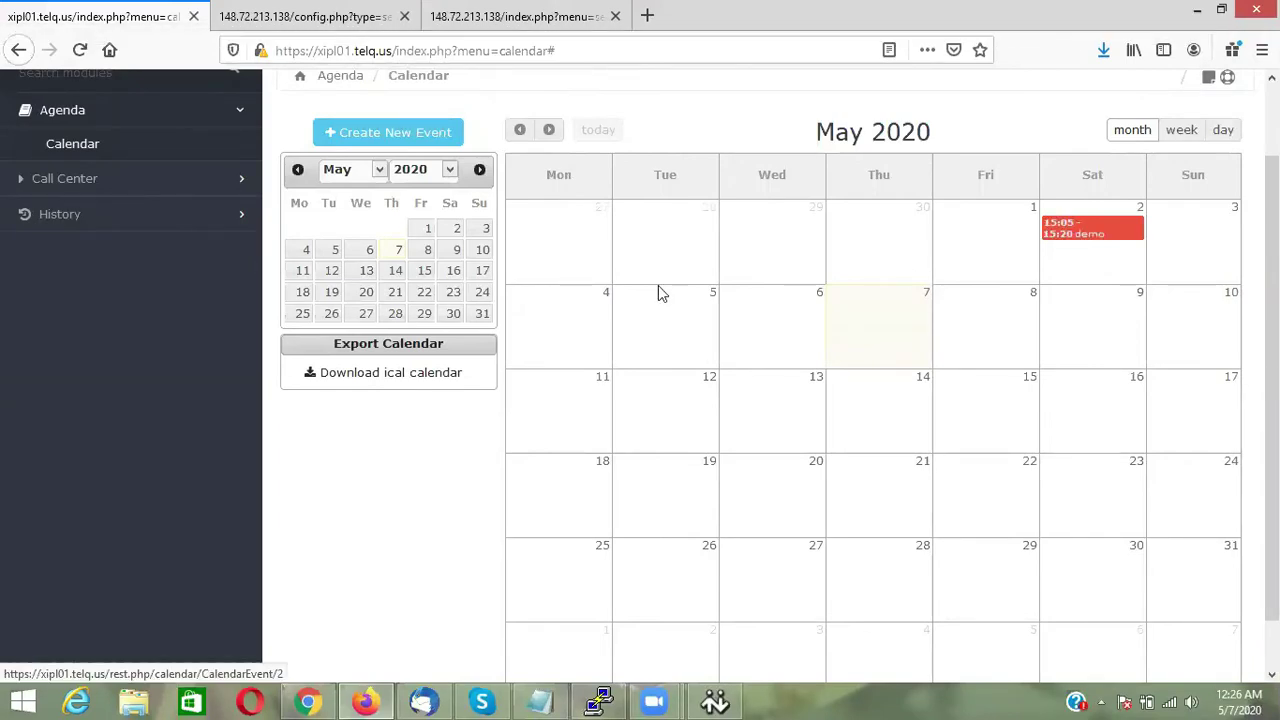
left_click(830, 324)
left_click(644, 201)
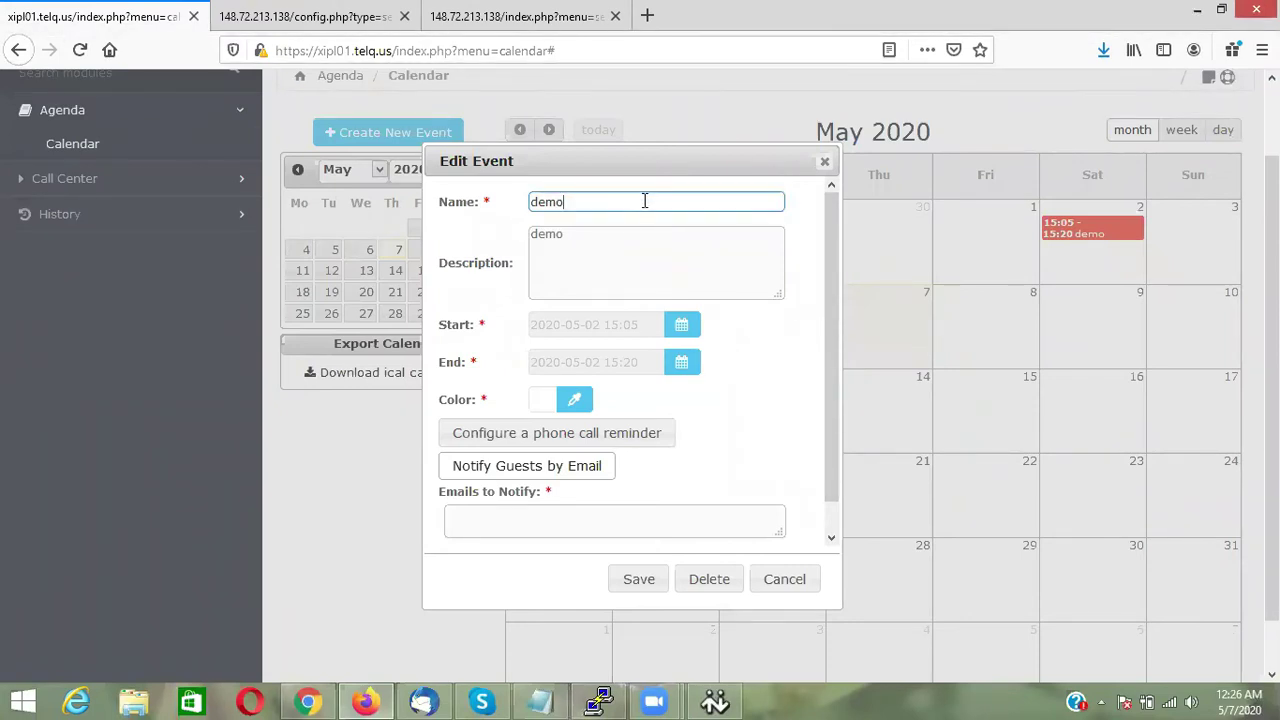
left_click(684, 333)
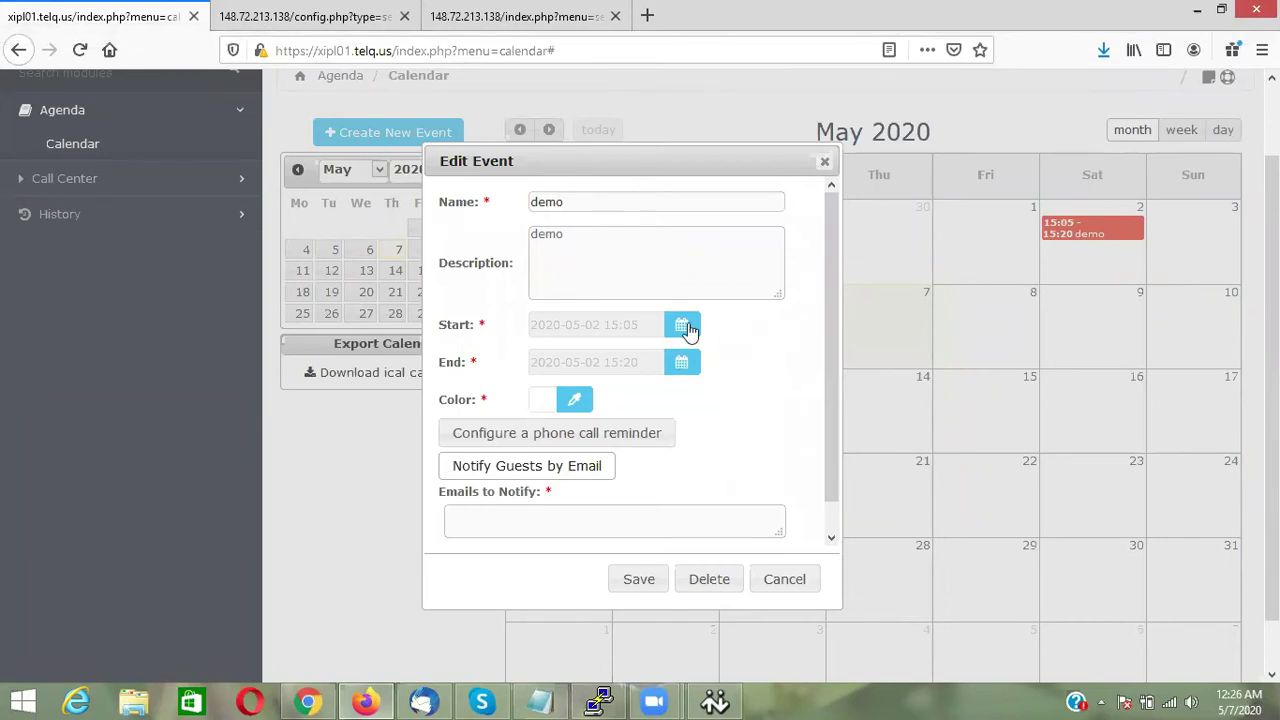
left_click(687, 334)
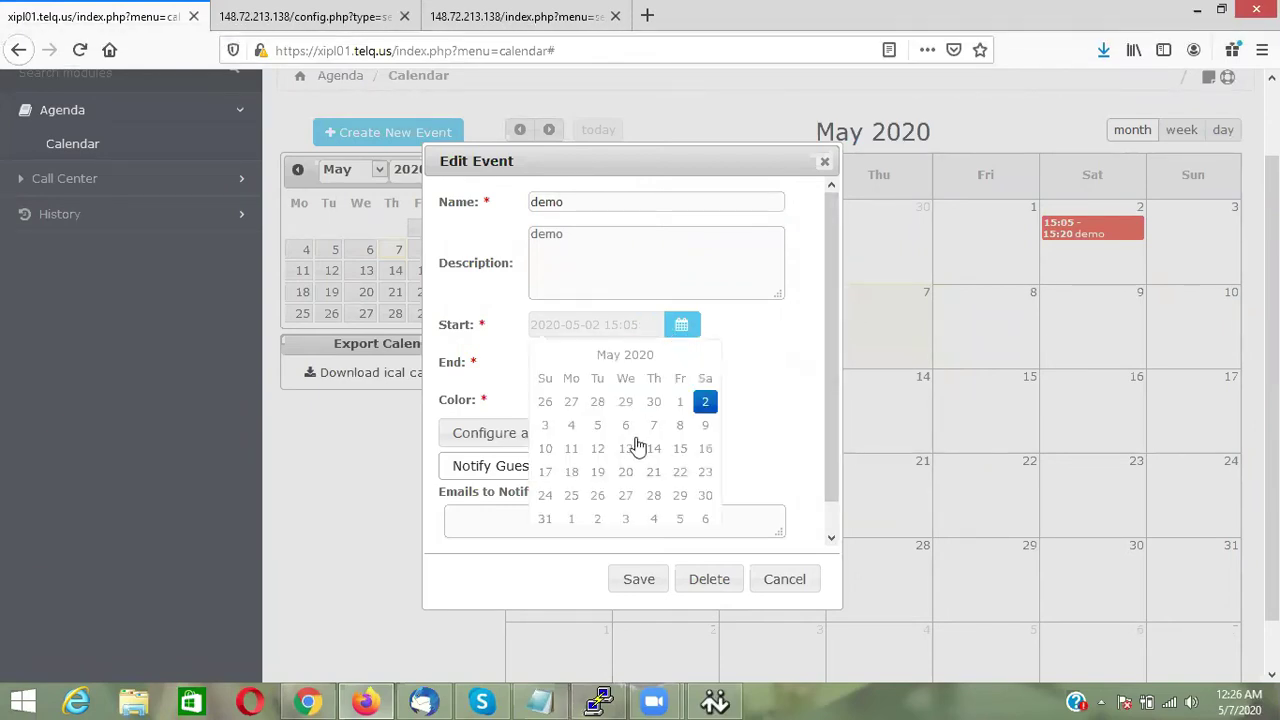
left_click(704, 403)
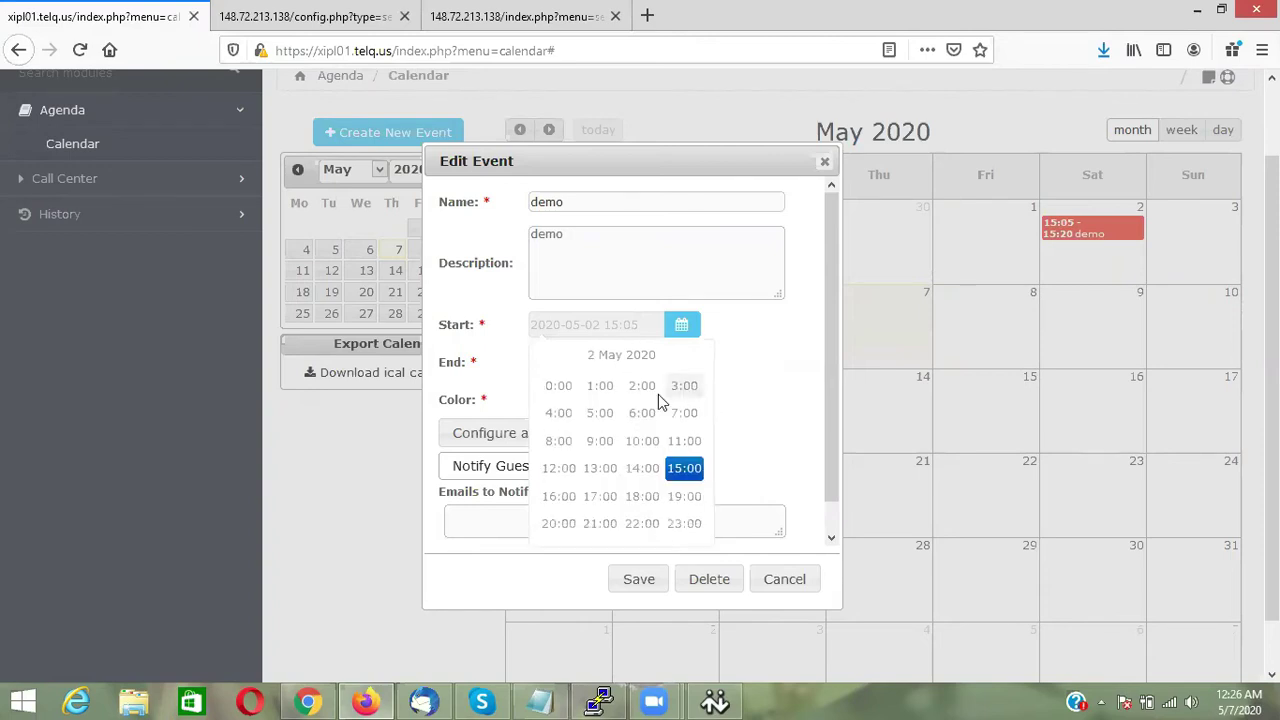
left_click(730, 437)
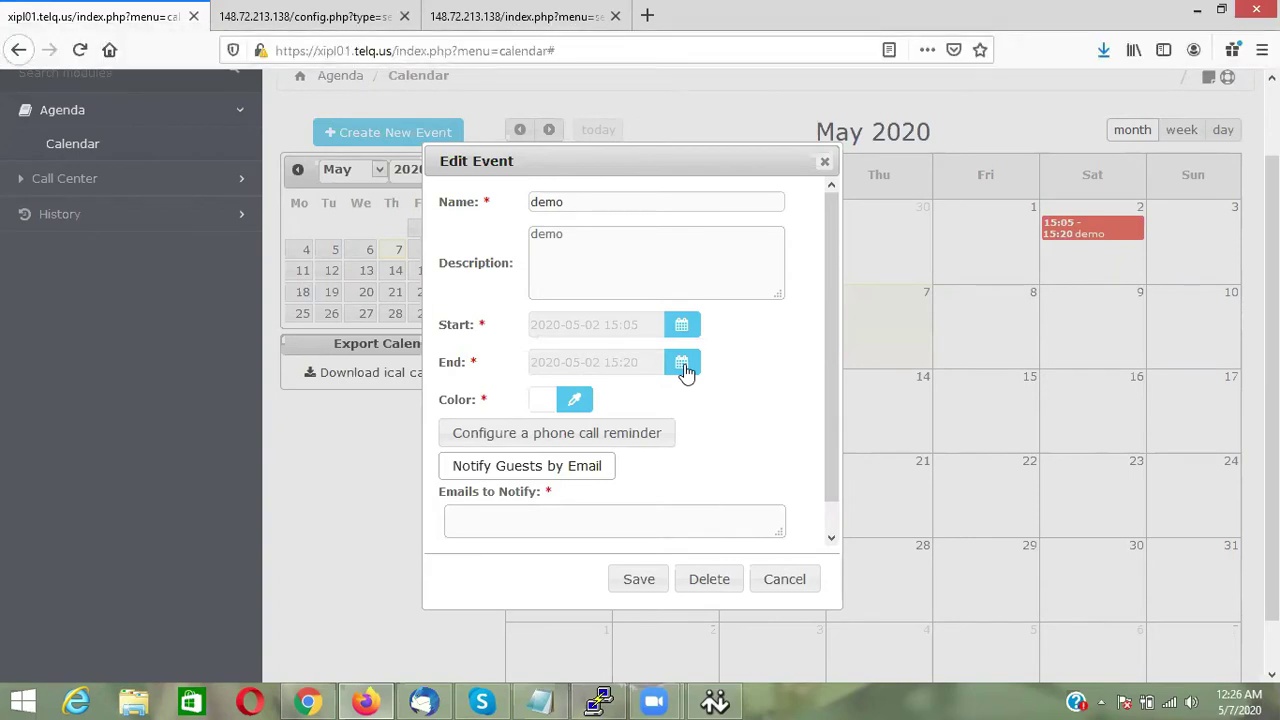
Review the demo event's guest e-mail notification and phone call reminder options, and close the event without saving
left_click_drag(830, 403, 836, 458)
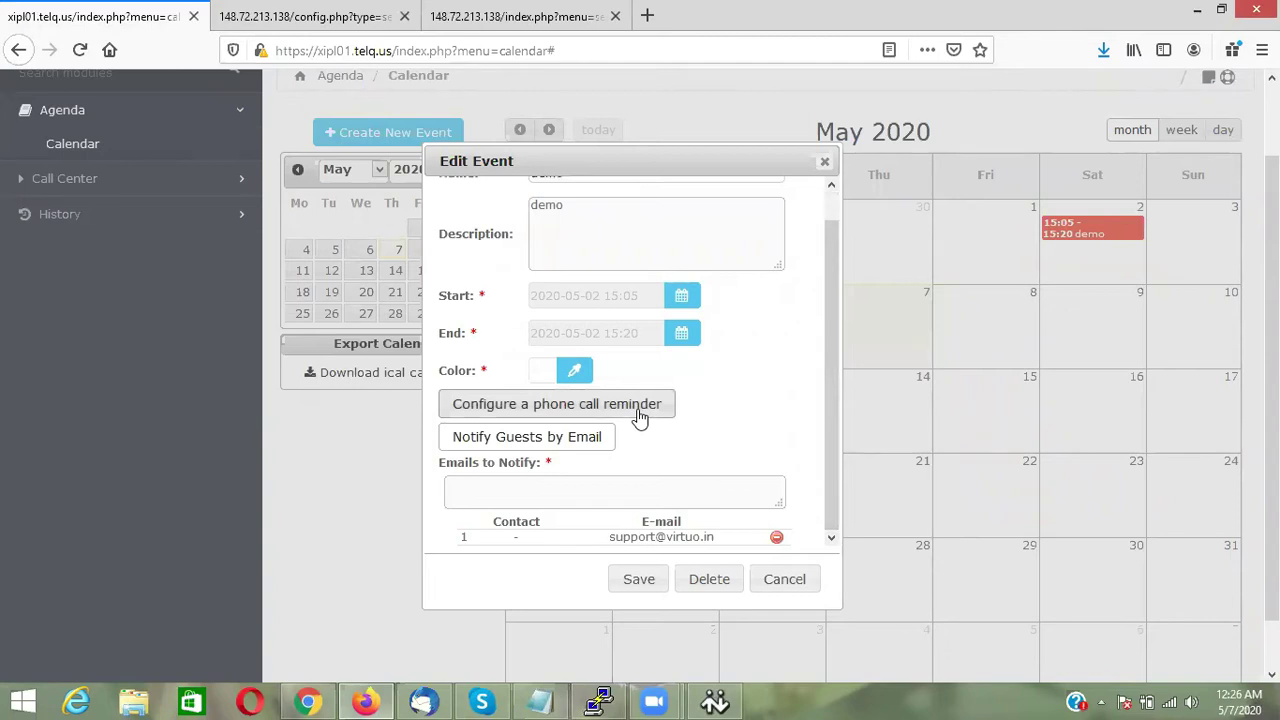
left_click(572, 440)
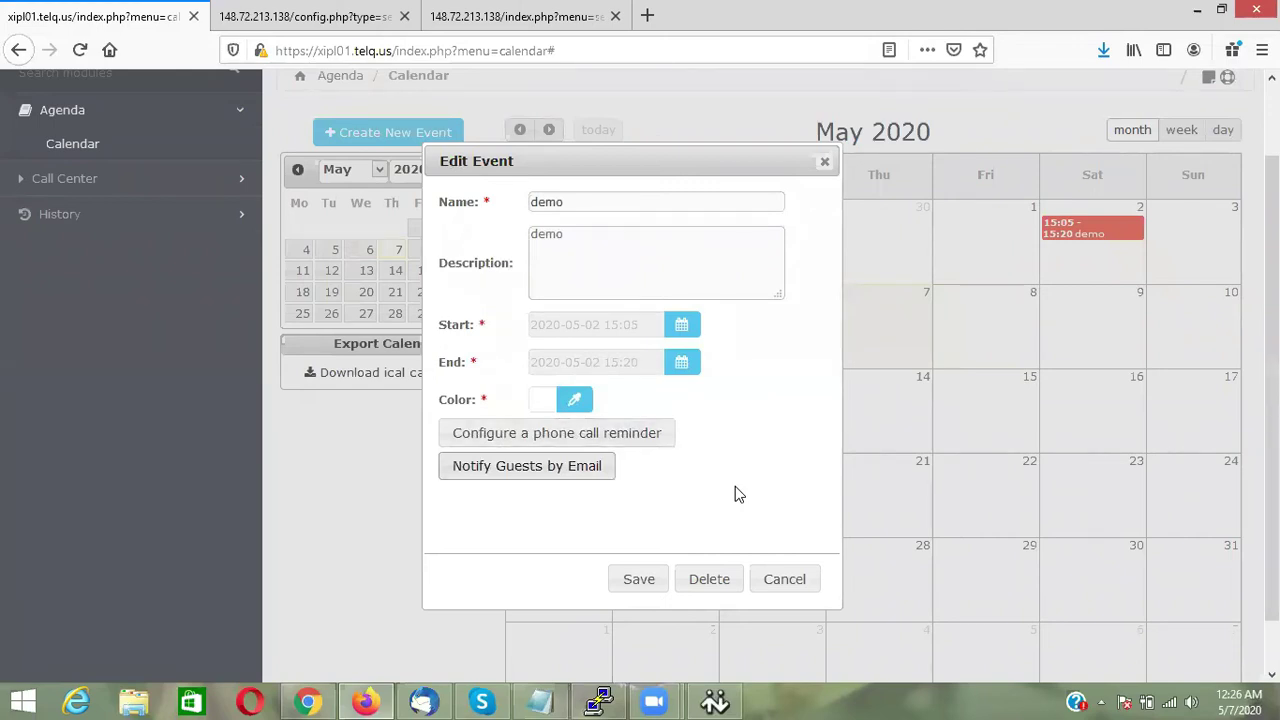
left_click(609, 432)
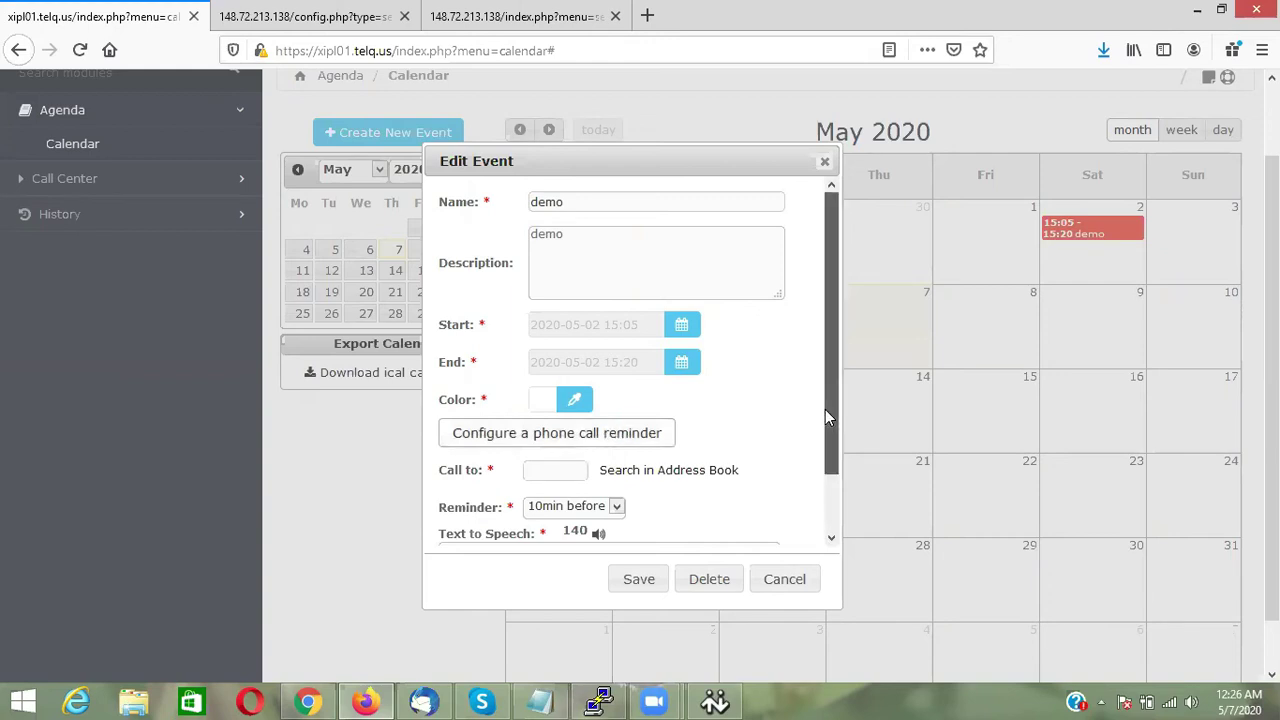
left_click_drag(825, 409, 830, 455)
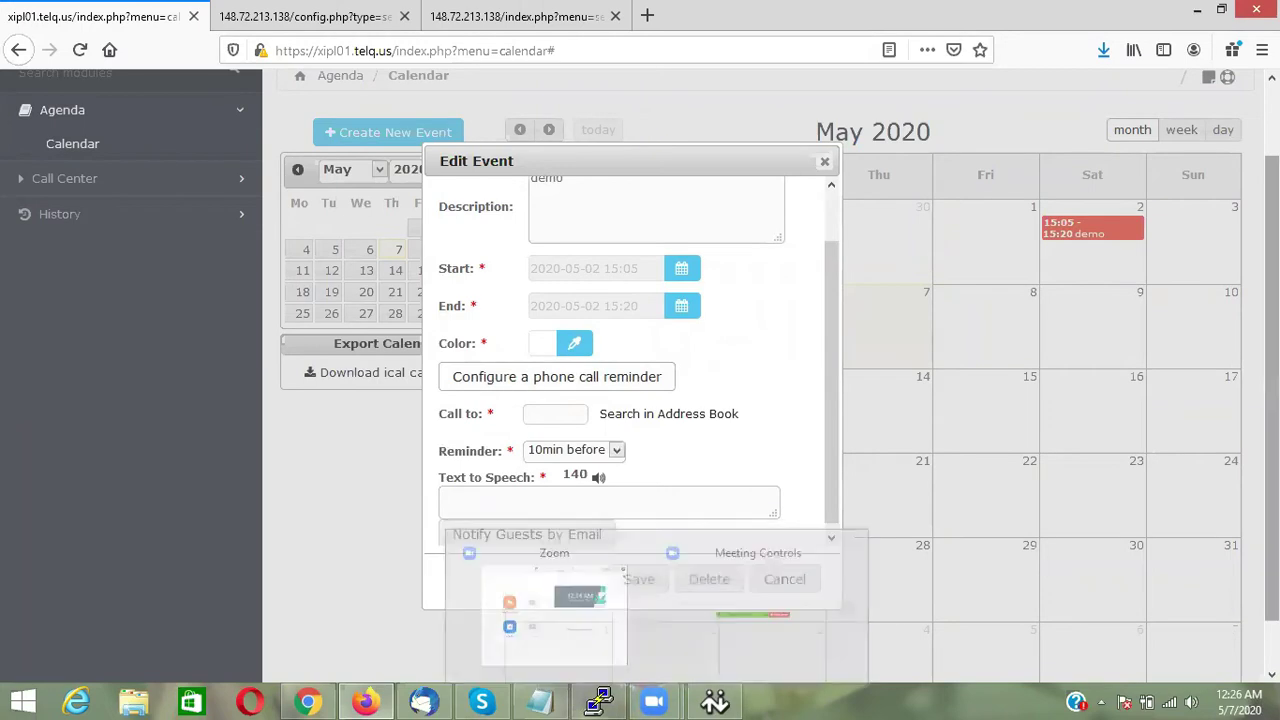
scroll(793, 580, "down", 1)
left_click(622, 435)
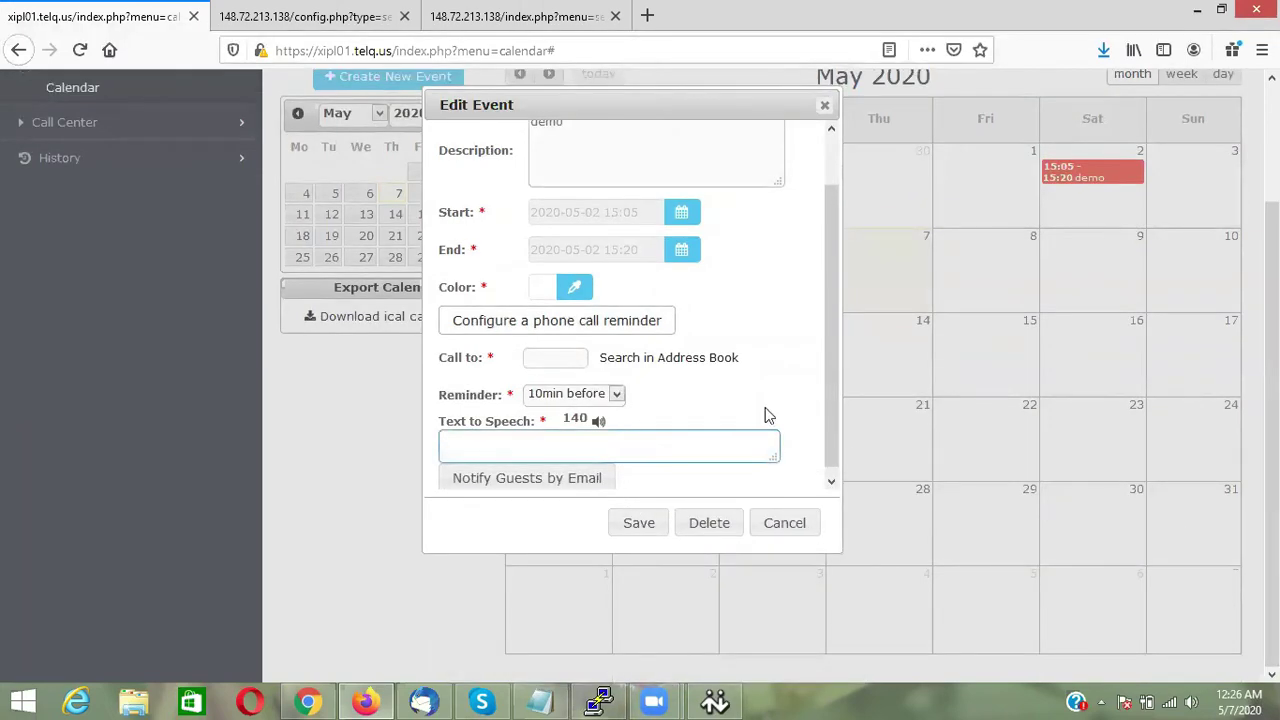
left_click_drag(832, 382, 832, 431)
left_click(714, 701)
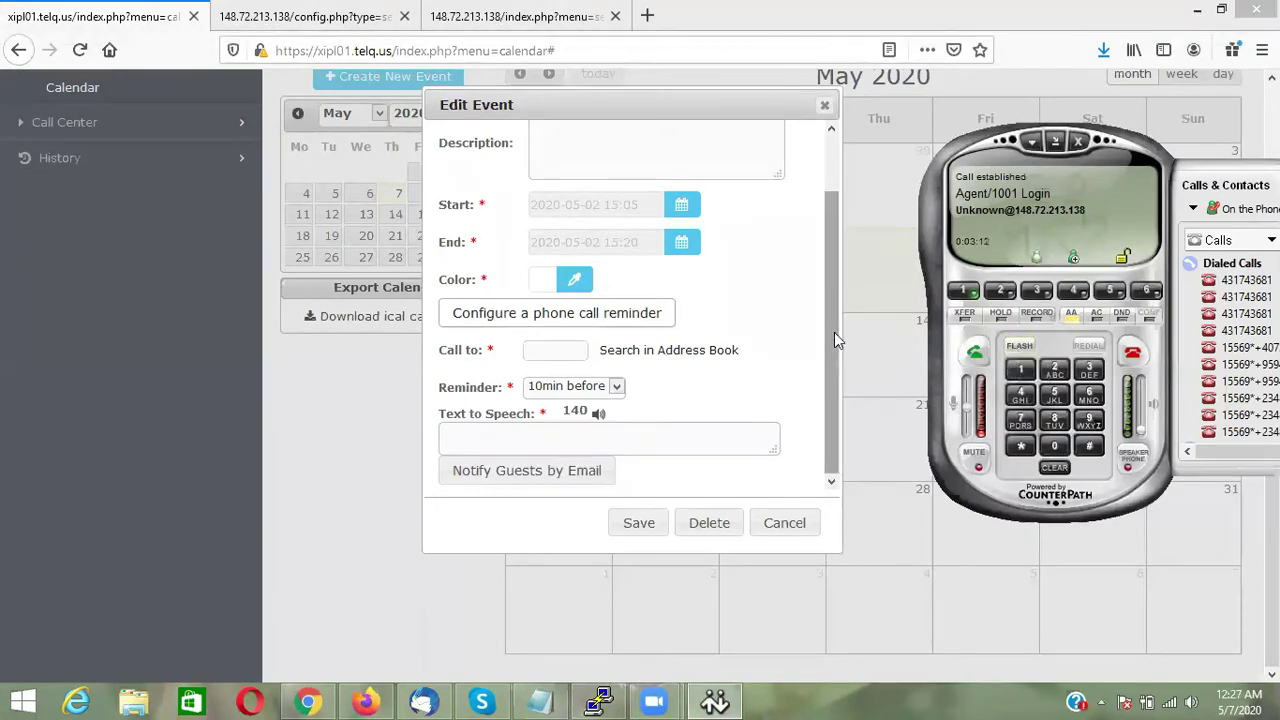
left_click(826, 105)
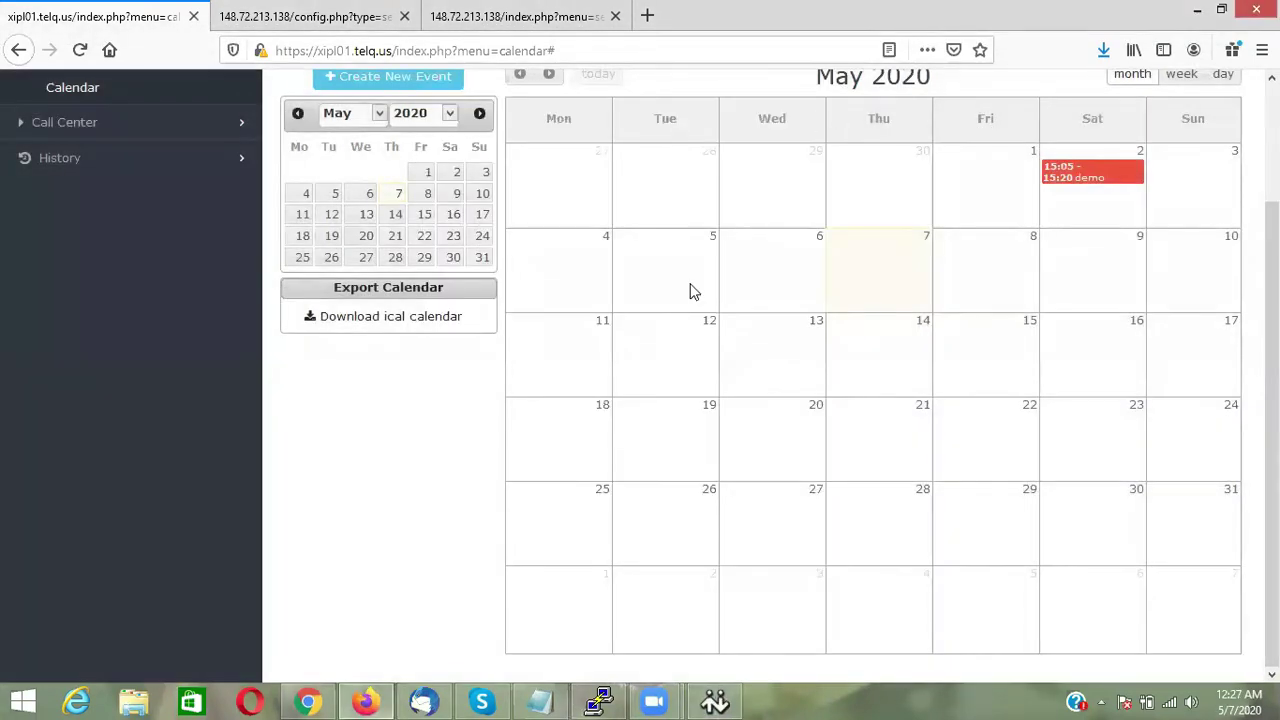
Log the Agent1001 account out of the web portal from the calendar page
scroll(1240, 350, "up", 2)
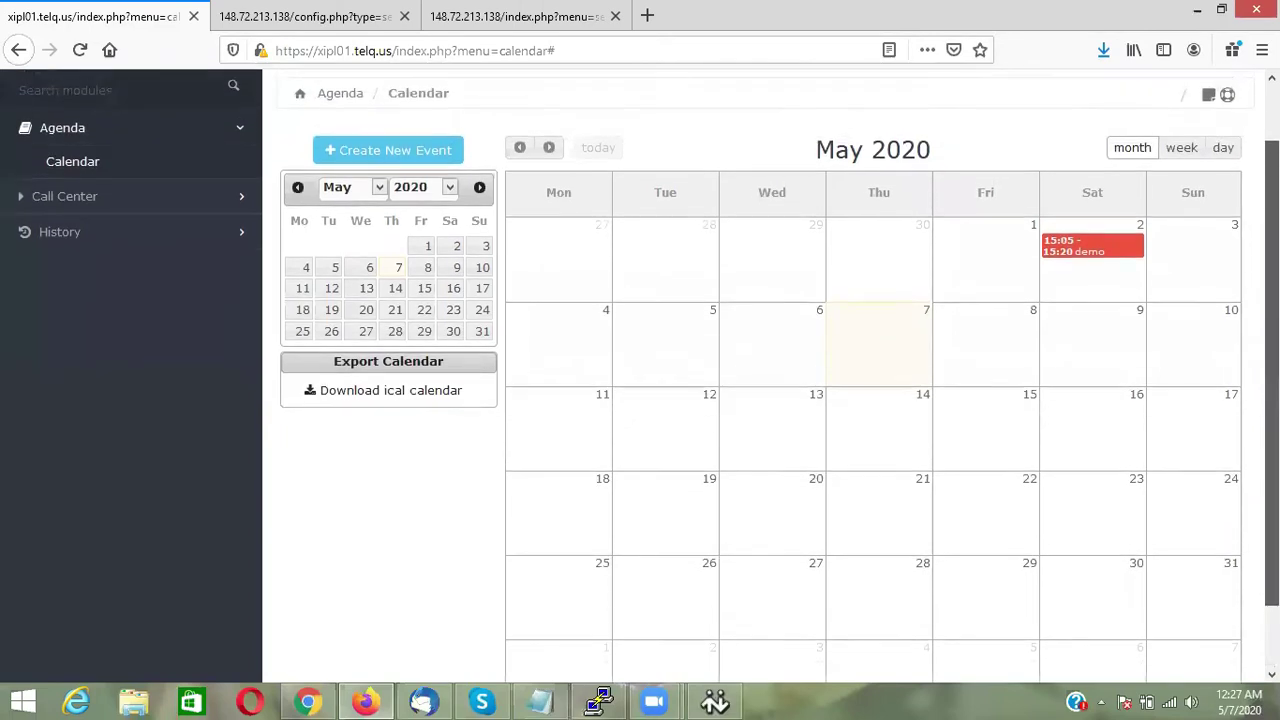
left_click(1082, 265)
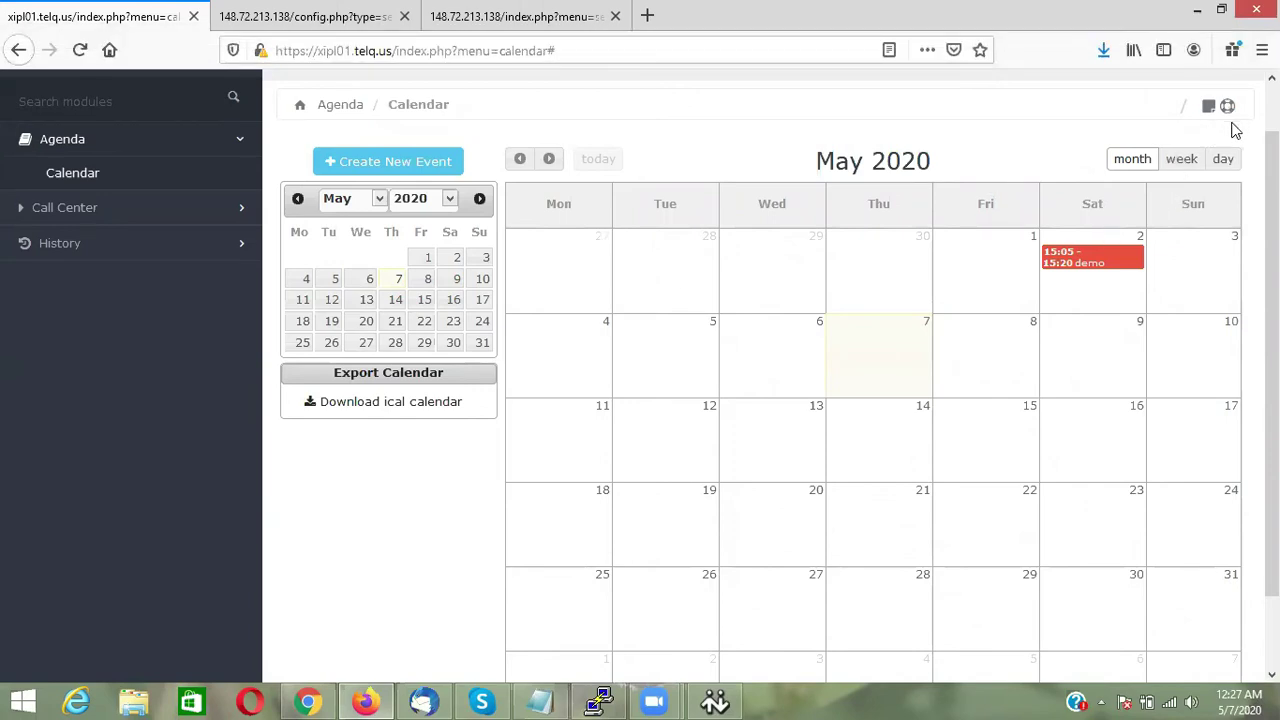
scroll(1240, 131, "up", 1)
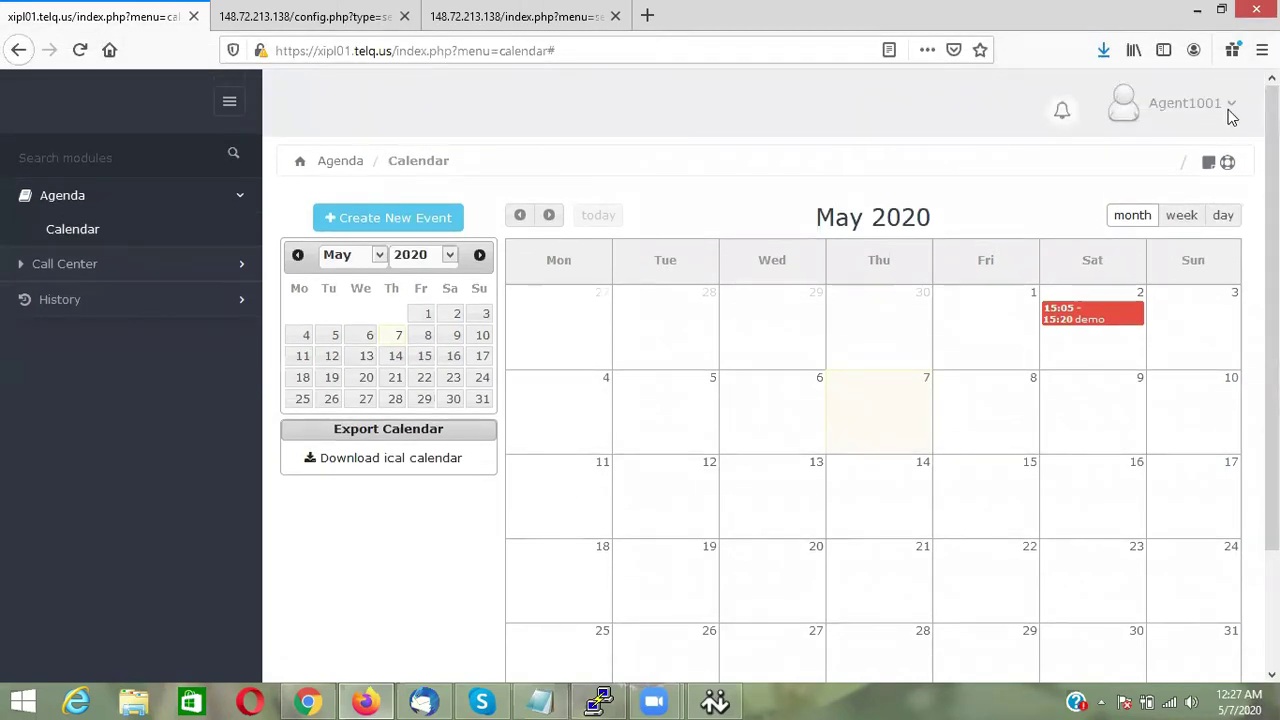
left_click(1222, 110)
left_click(1152, 184)
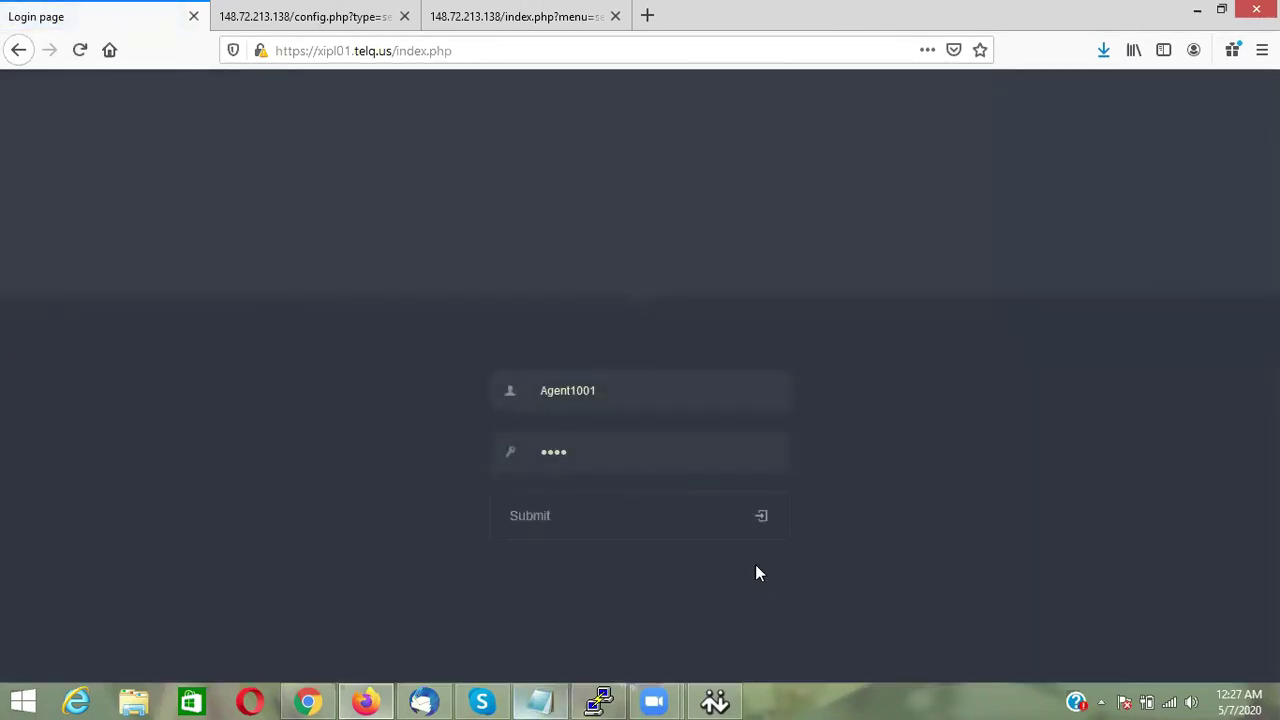
Check the agent's login call on the softphone while logged out, and return to the portal's login page in Firefox
key("alt+Tab")
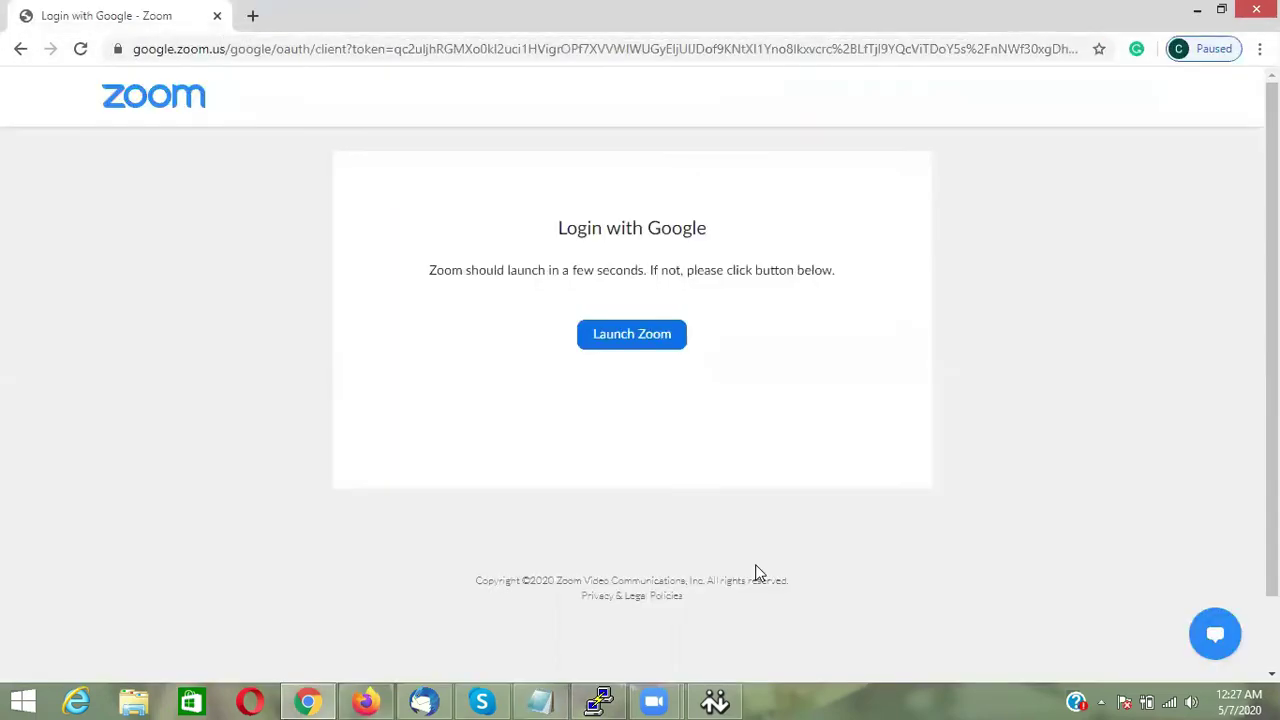
left_click(730, 694)
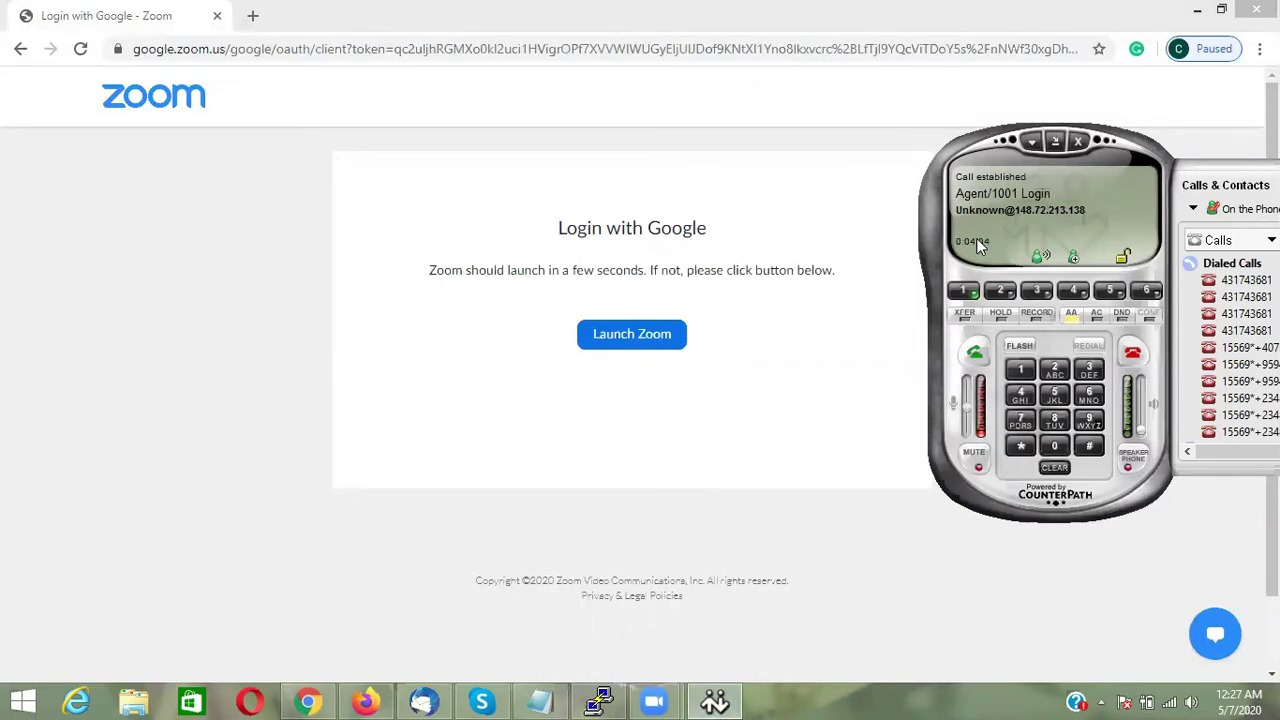
left_click(366, 700)
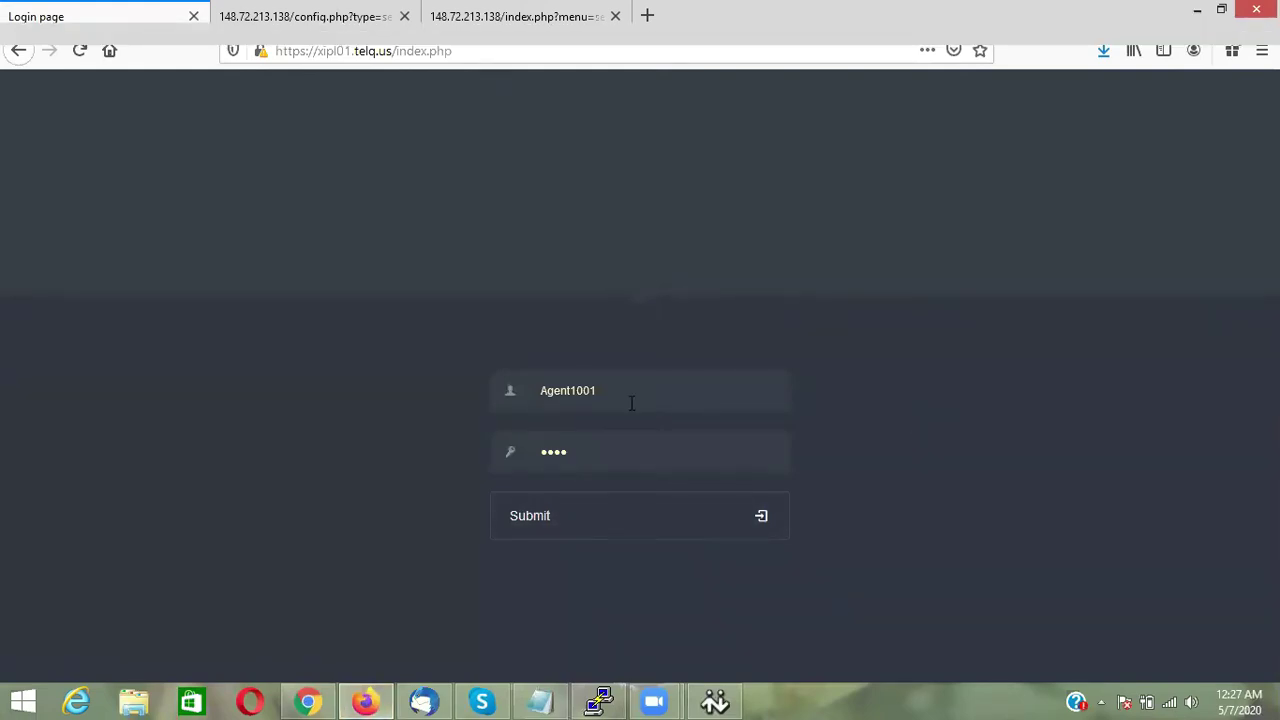
Log back in to the portal with the prefilled Agent1001 credentials and open the Call Center's Agent Console
left_click(606, 522)
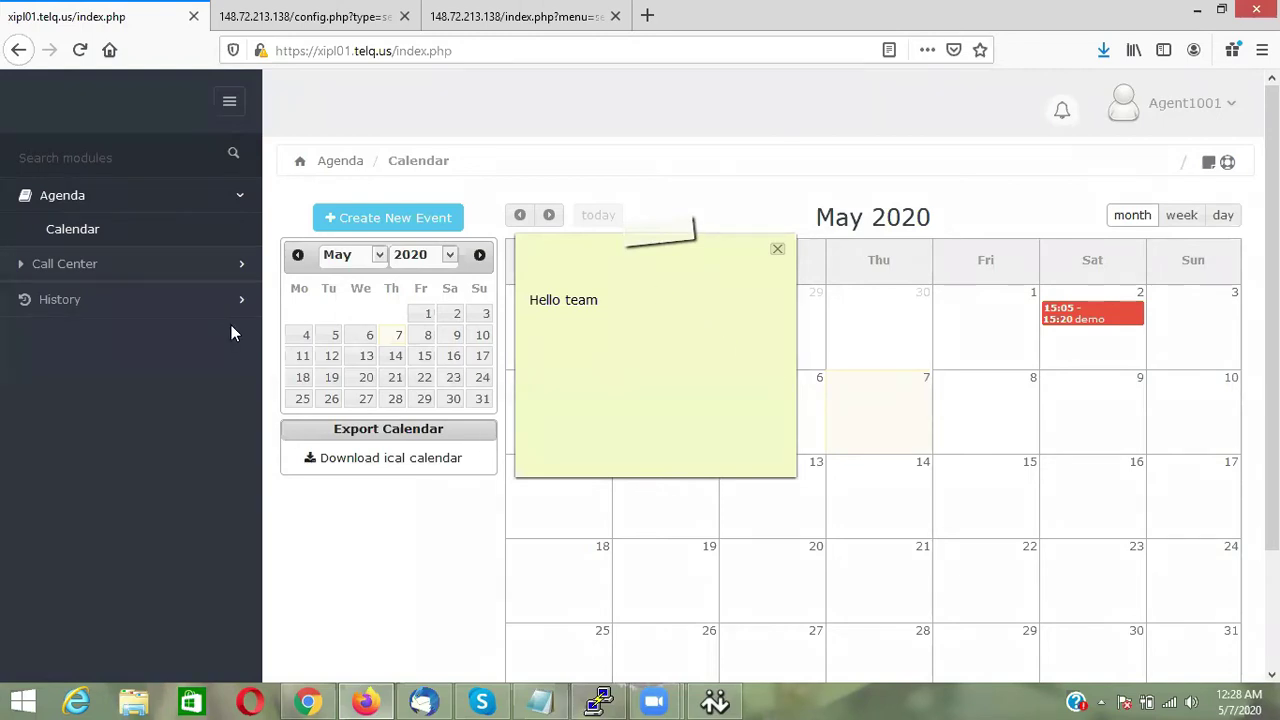
left_click(125, 264)
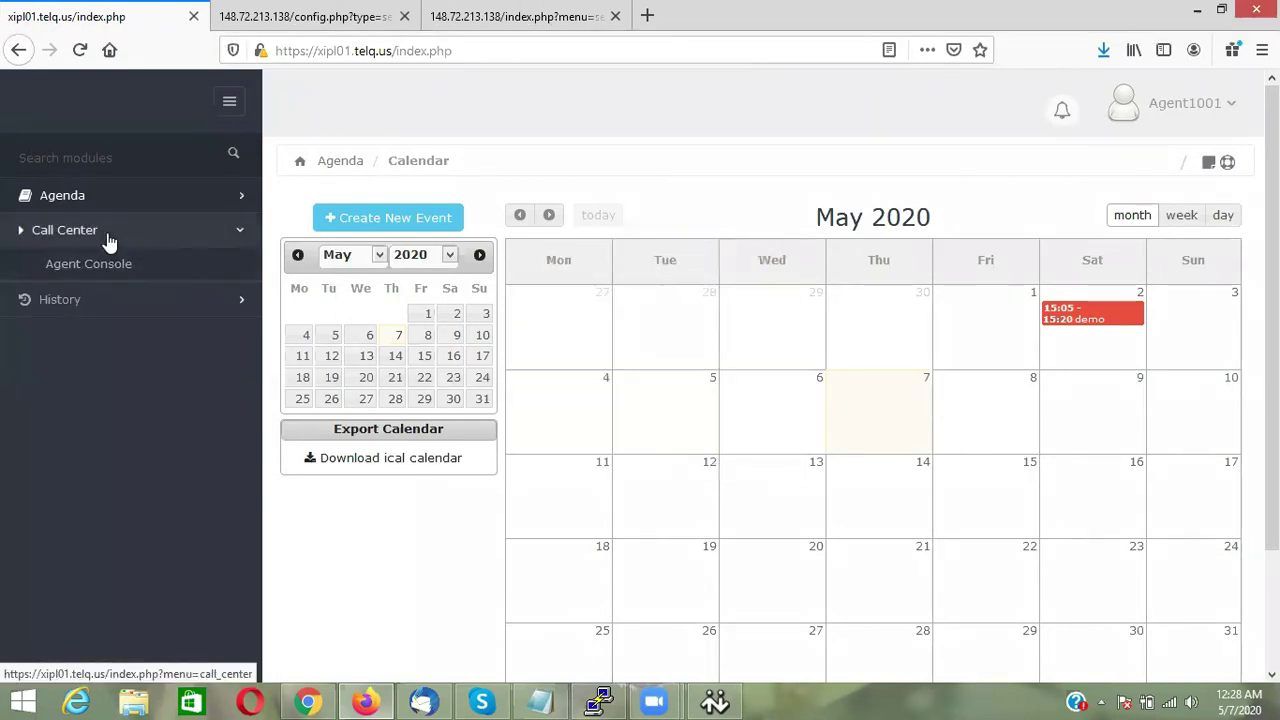
left_click(111, 268)
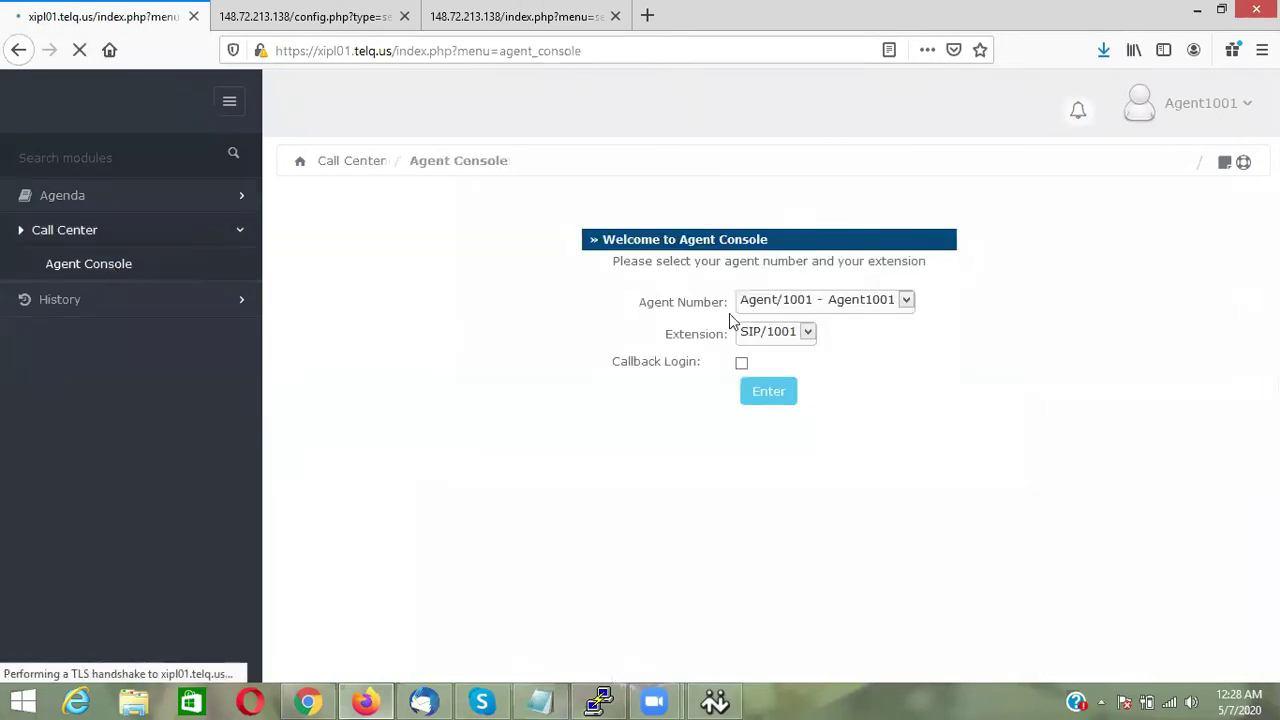
Enter the Agent Console as Agent/1001 with extension SIP/1001, and check the ongoing login call on the softphone
left_click(791, 302)
left_click(791, 302)
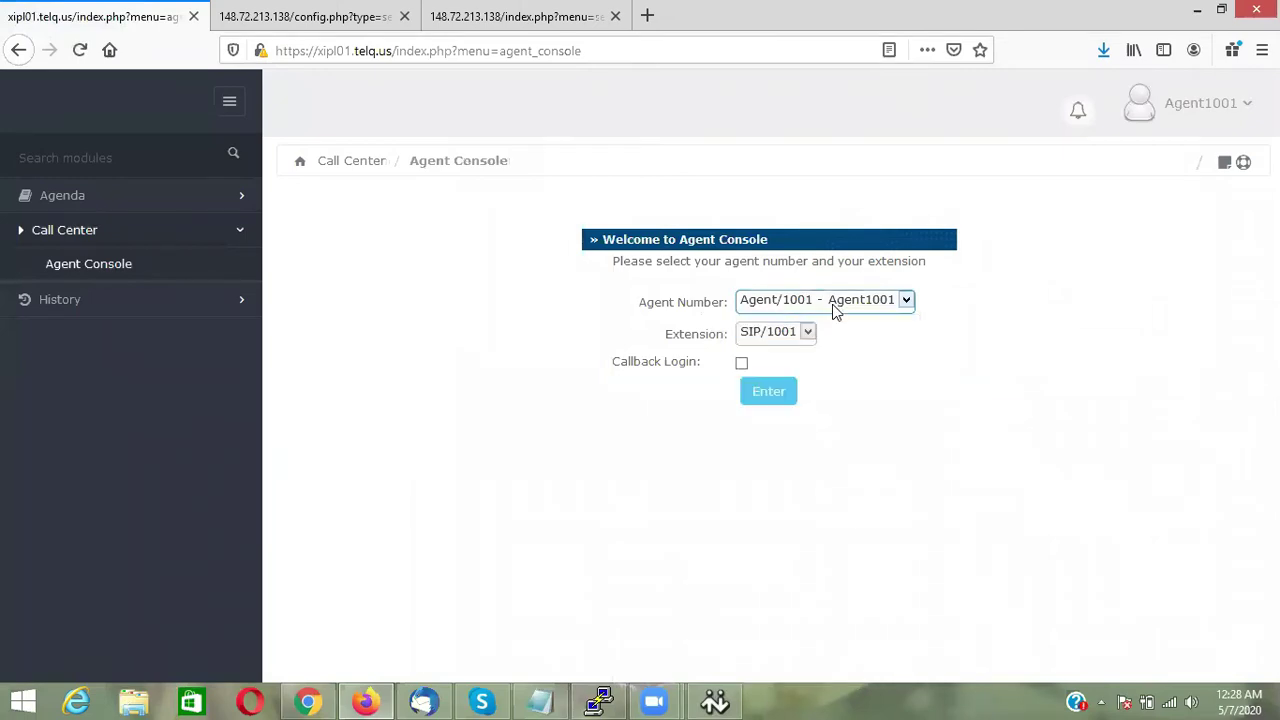
left_click(715, 700)
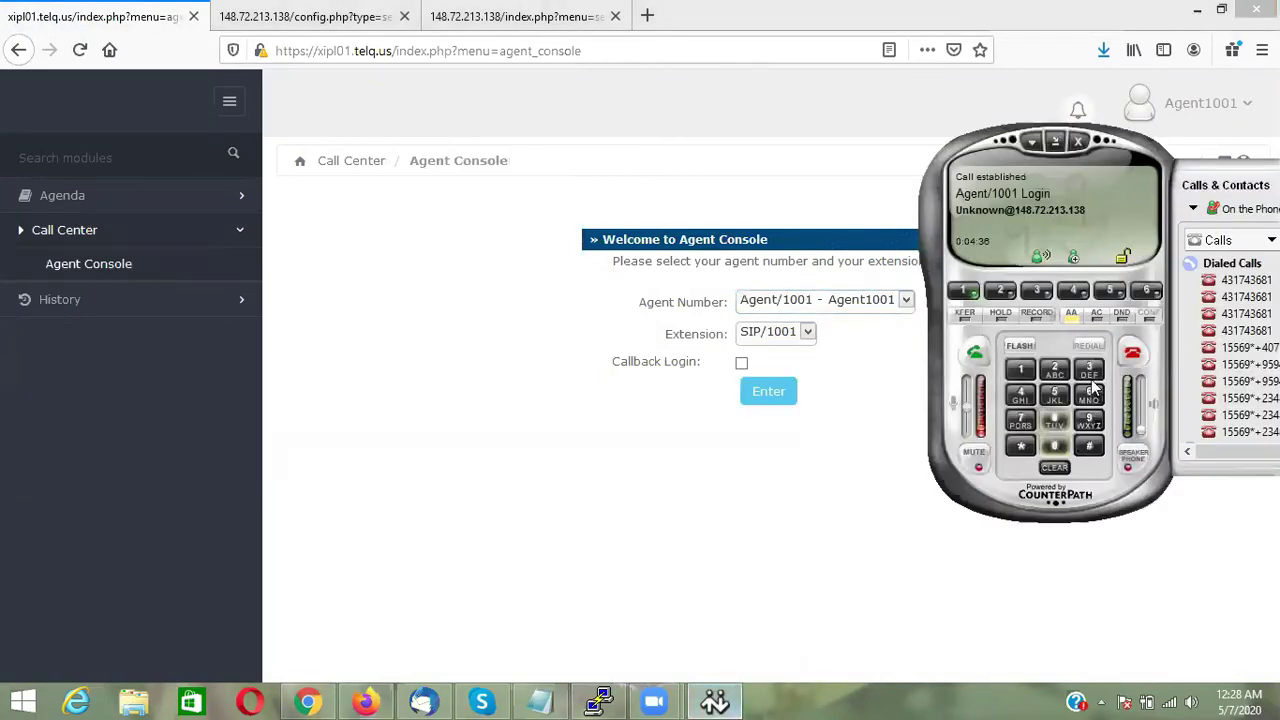
left_click(784, 343)
left_click(784, 343)
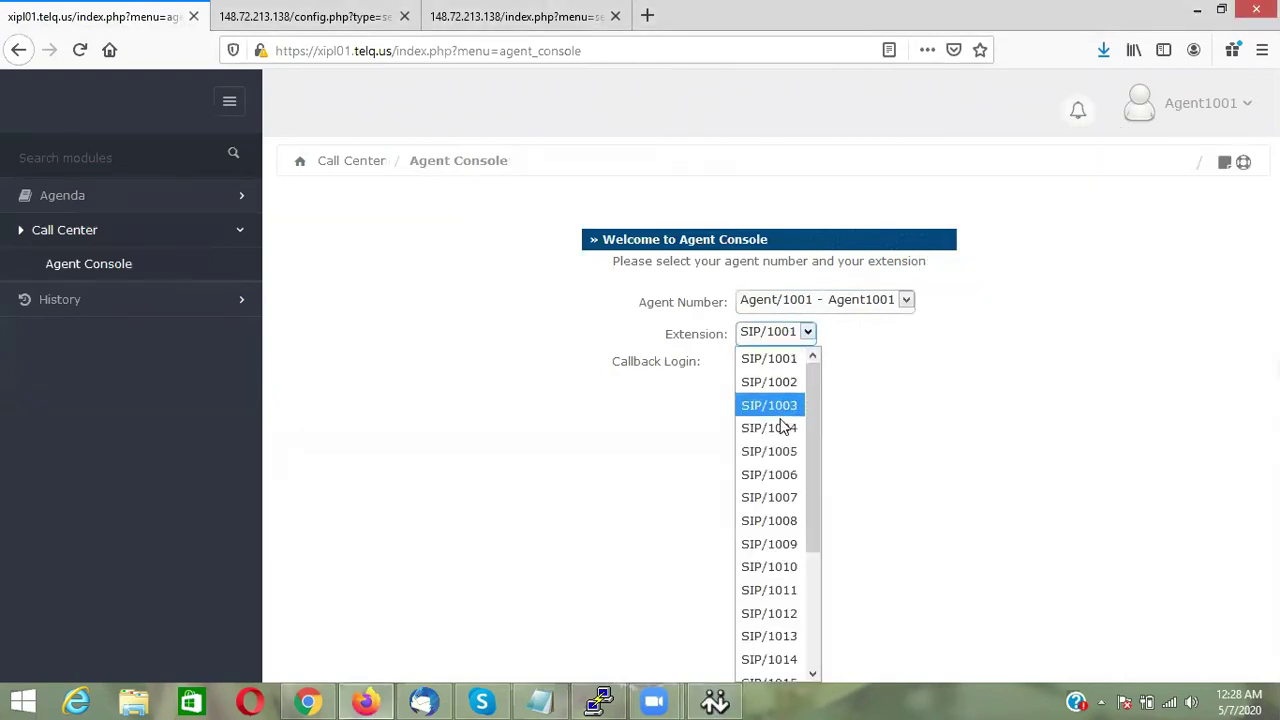
left_click(954, 386)
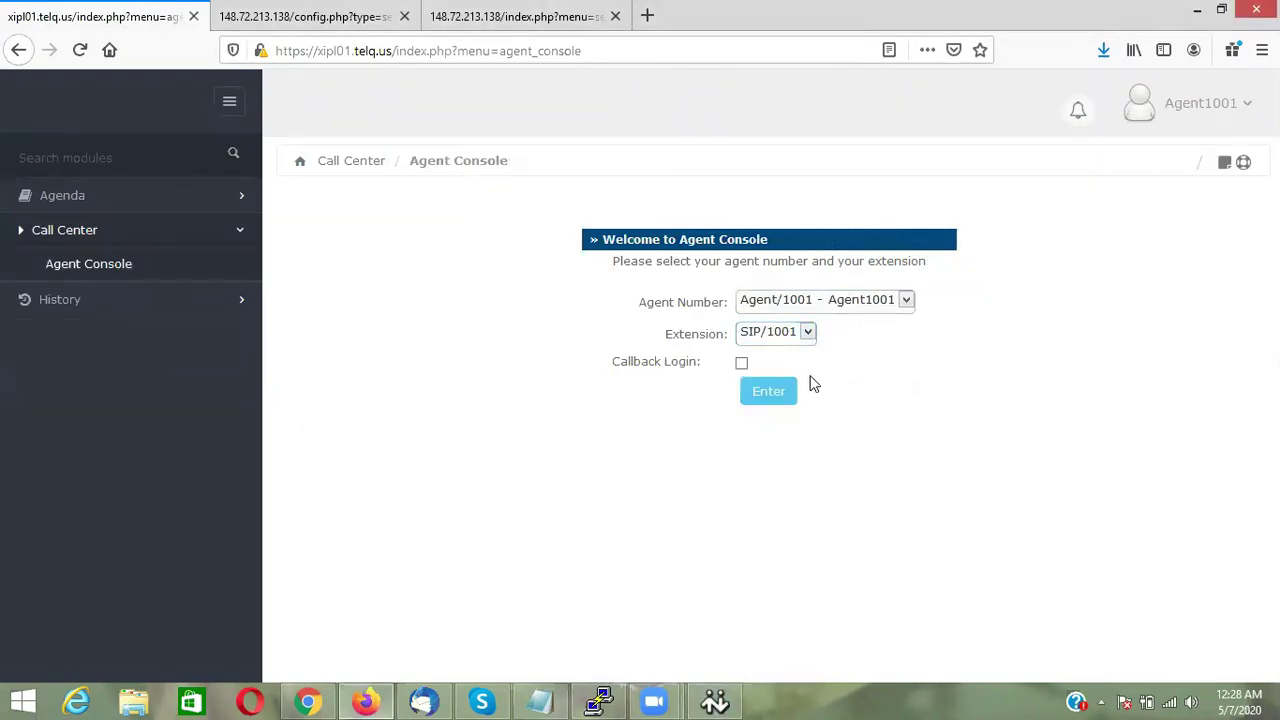
left_click(770, 397)
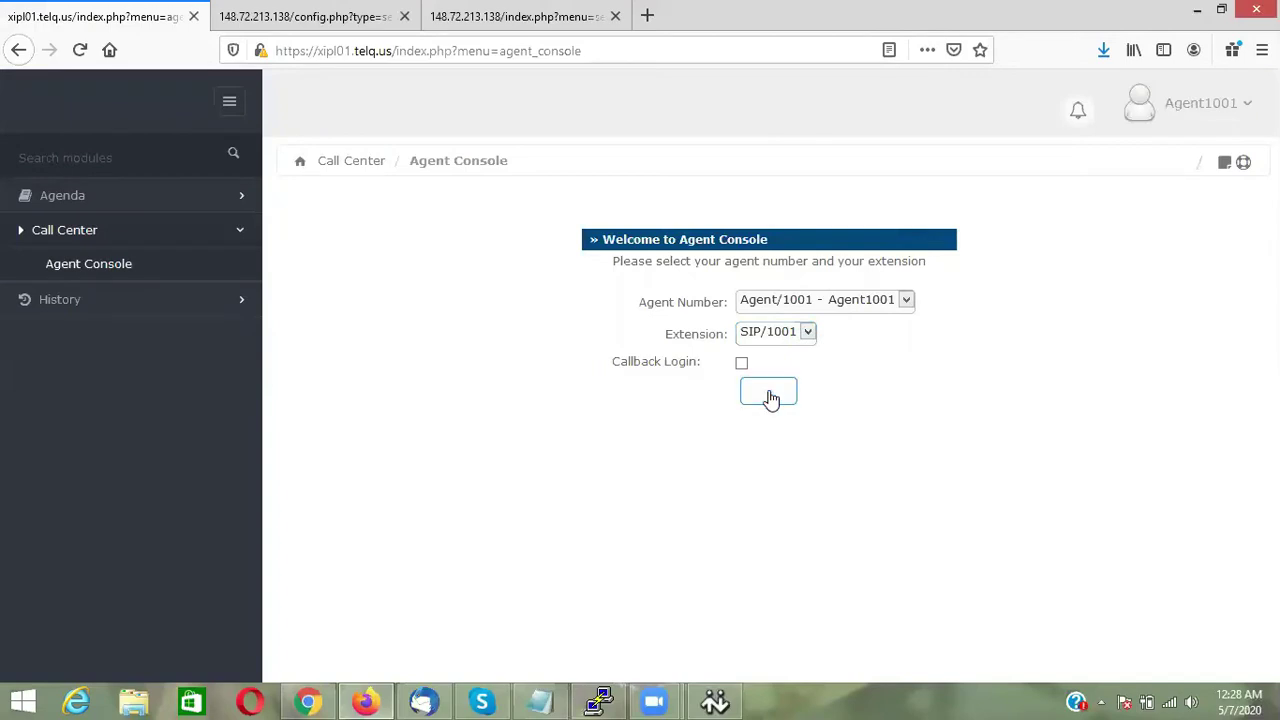
left_click(715, 700)
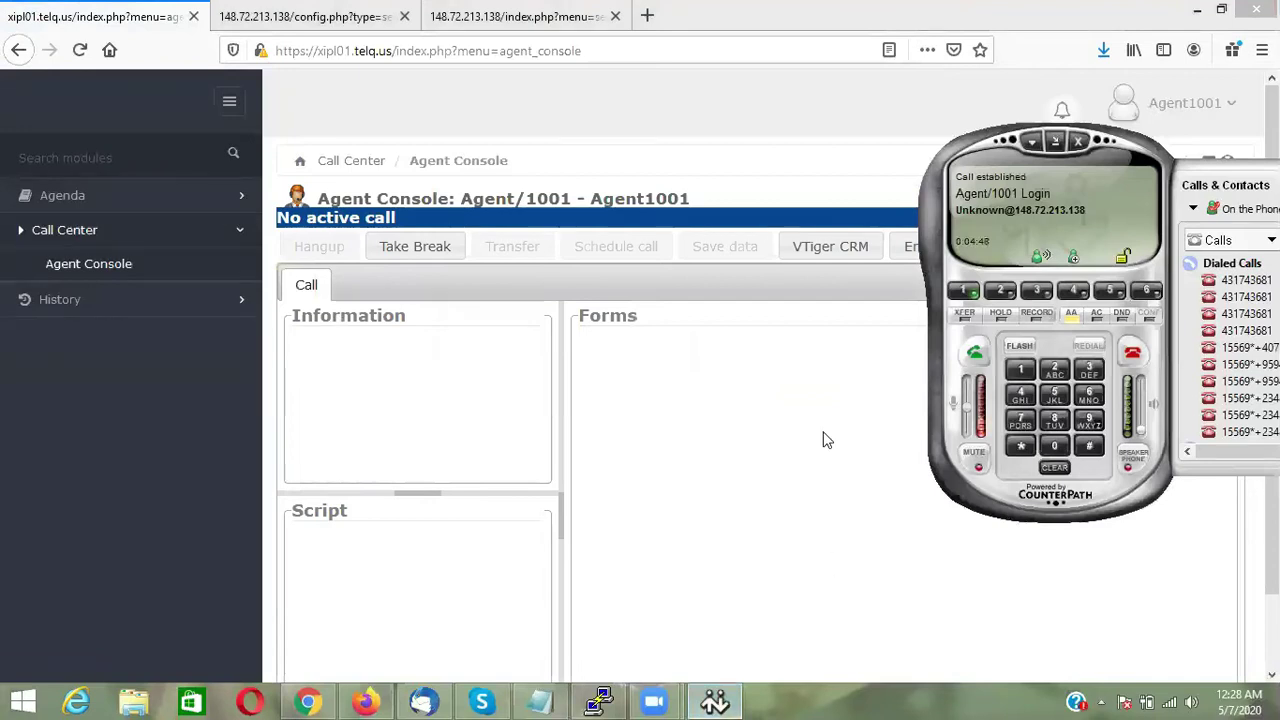
left_click(1272, 540)
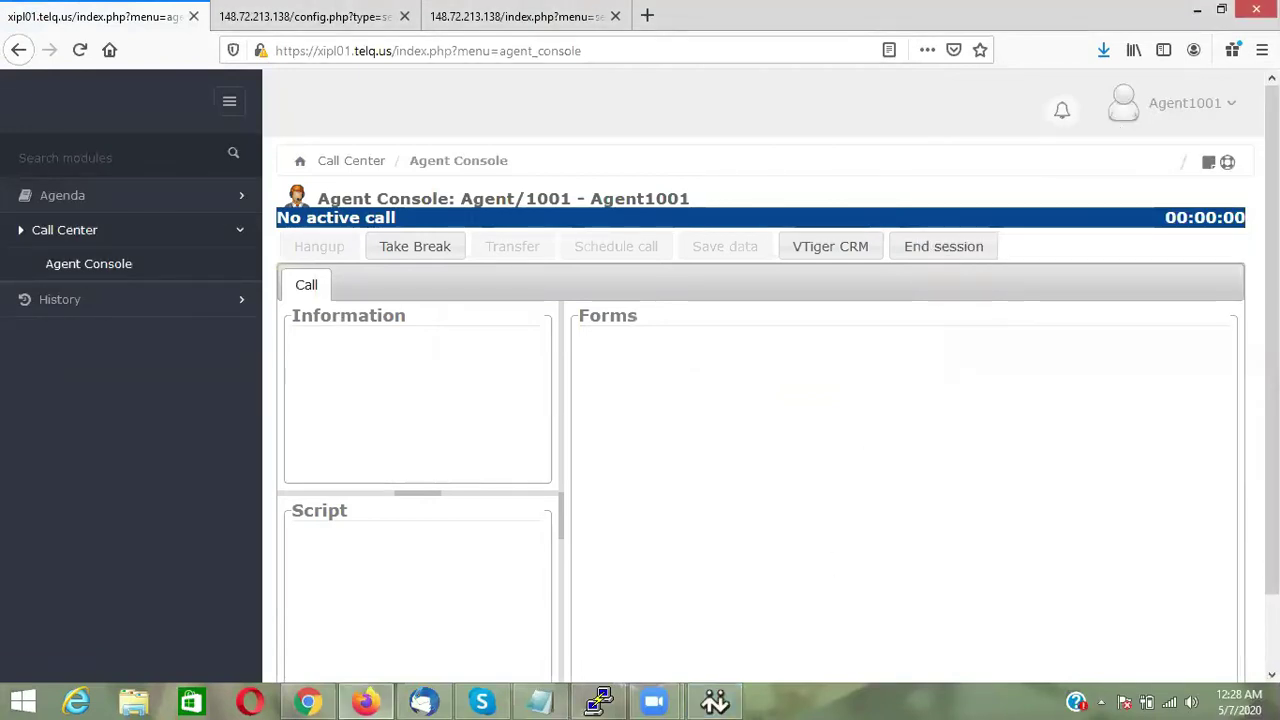
Resize the Agent Console layout by widening the Information and Script panels and making the Information panel taller
scroll(1250, 450, "down", 1)
scroll(1250, 450, "up", 1)
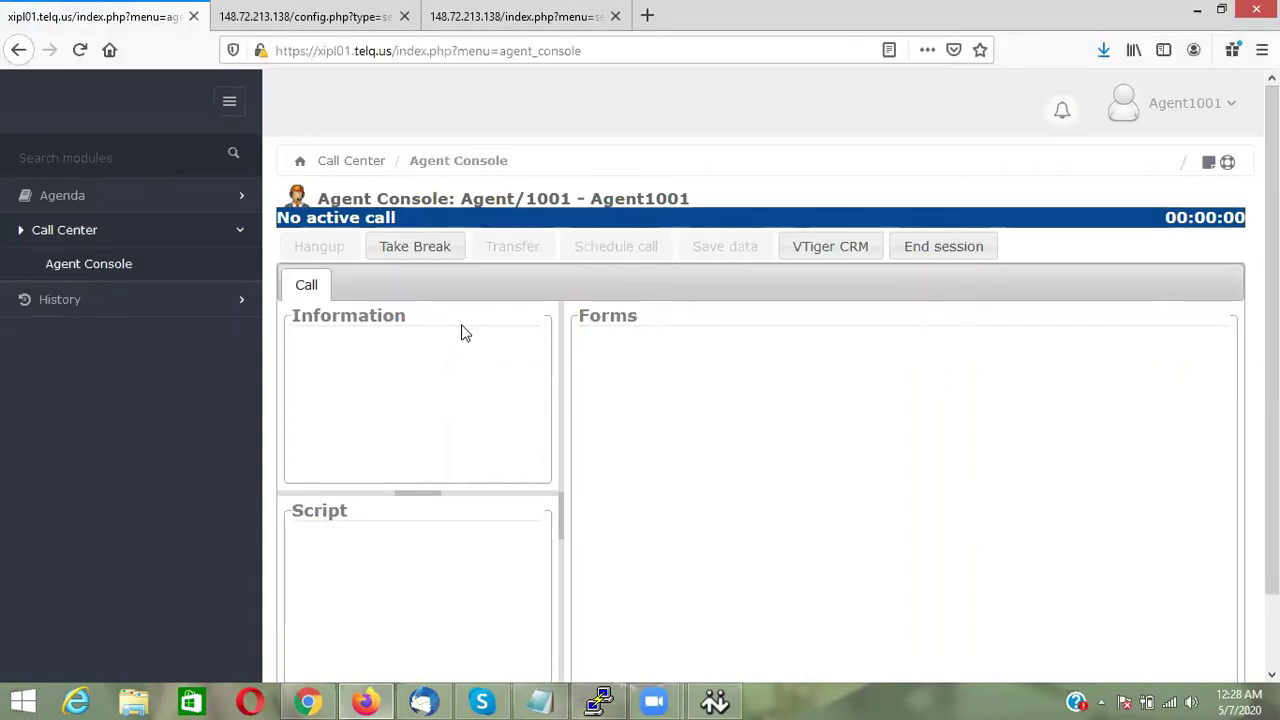
left_click_drag(560, 398, 691, 397)
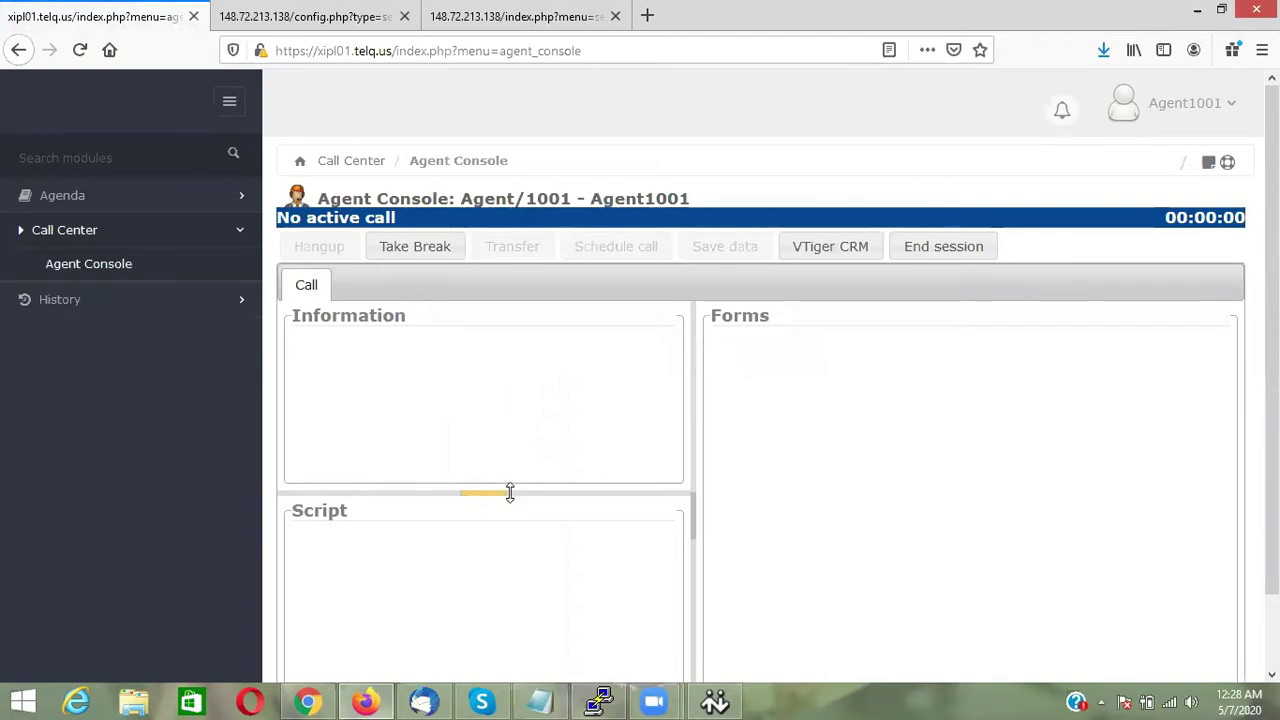
left_click_drag(511, 493, 511, 561)
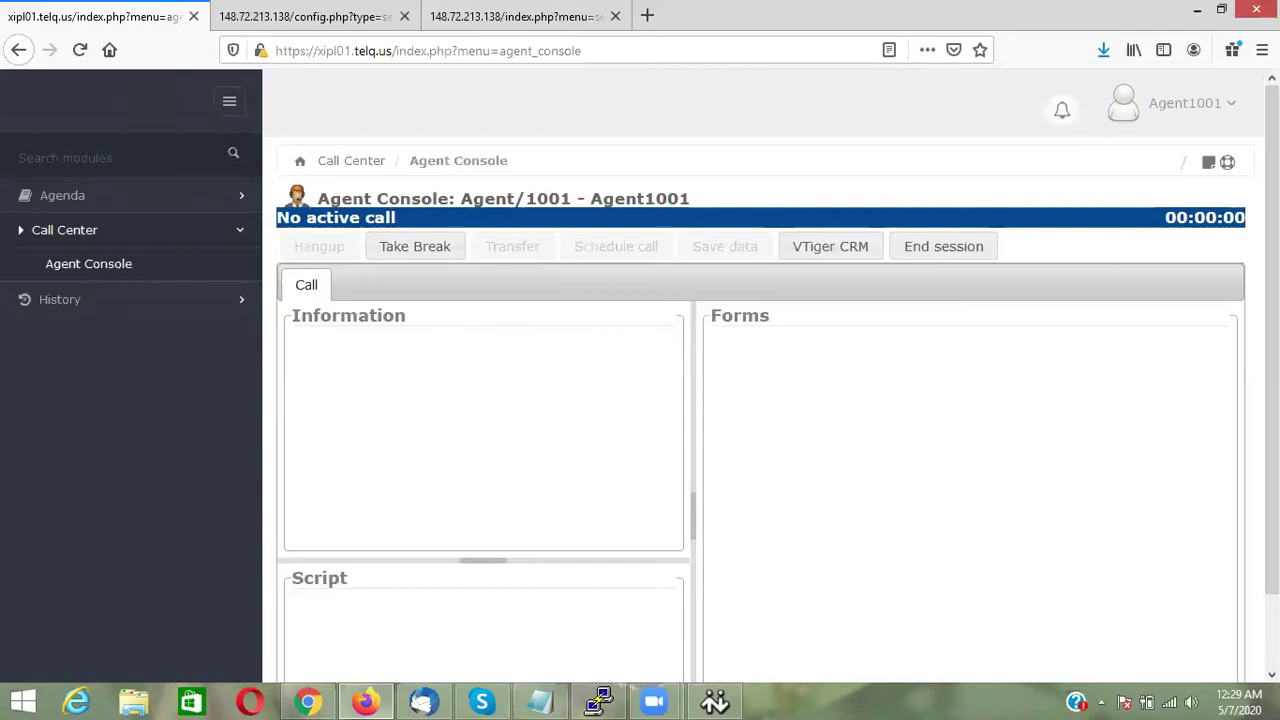
scroll(1272, 400, "down", 1)
scroll(1272, 400, "up", 1)
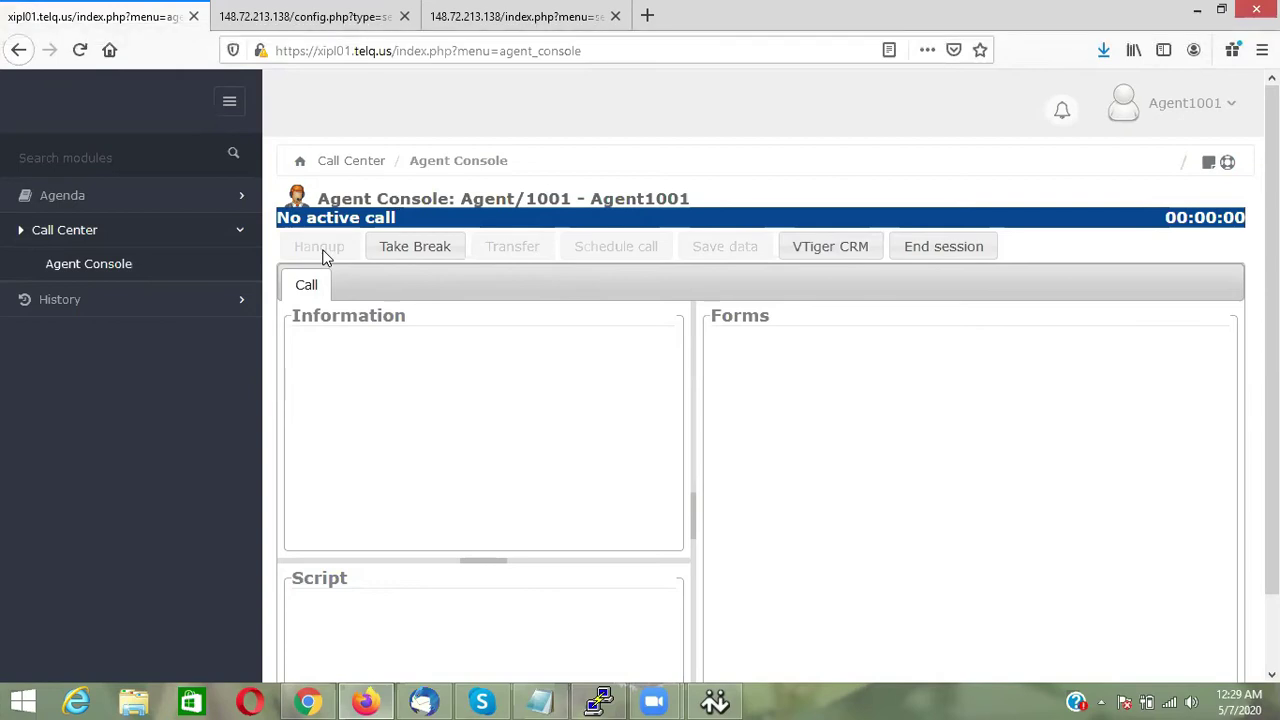
View the break types available to the agent, select Breather (Optional), and close the dialog without starting a break
left_click(406, 251)
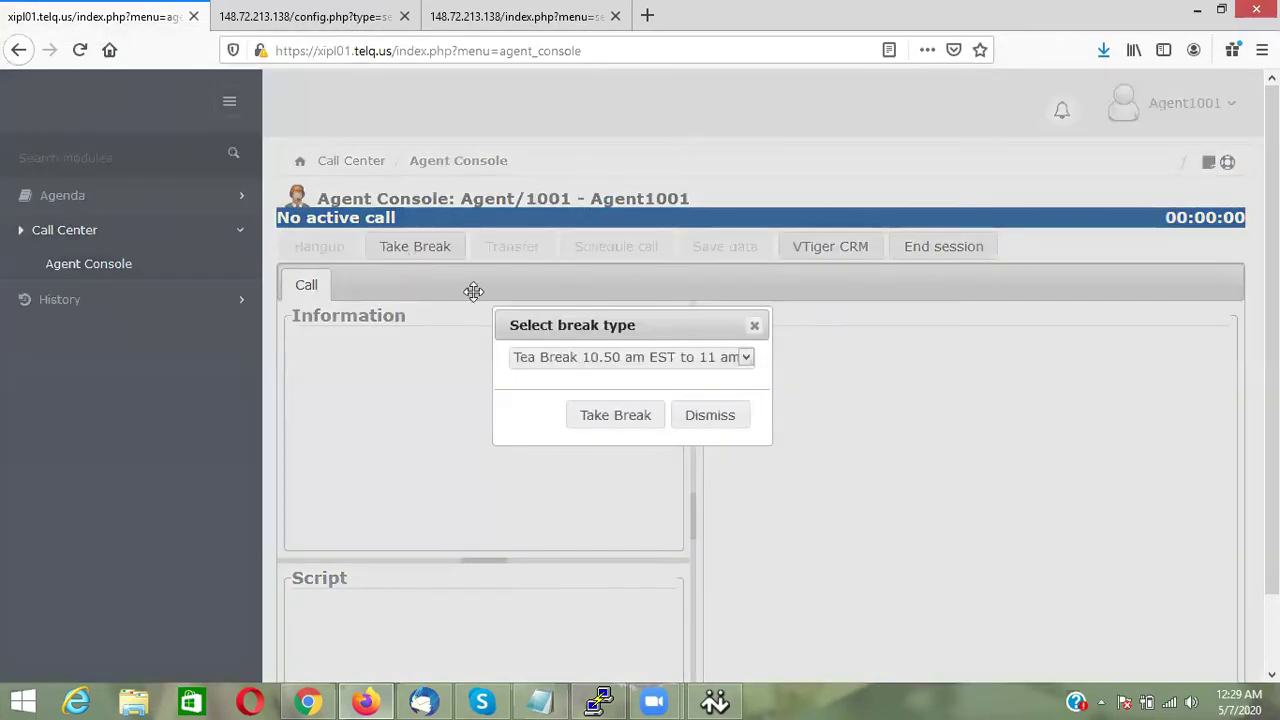
left_click(605, 368)
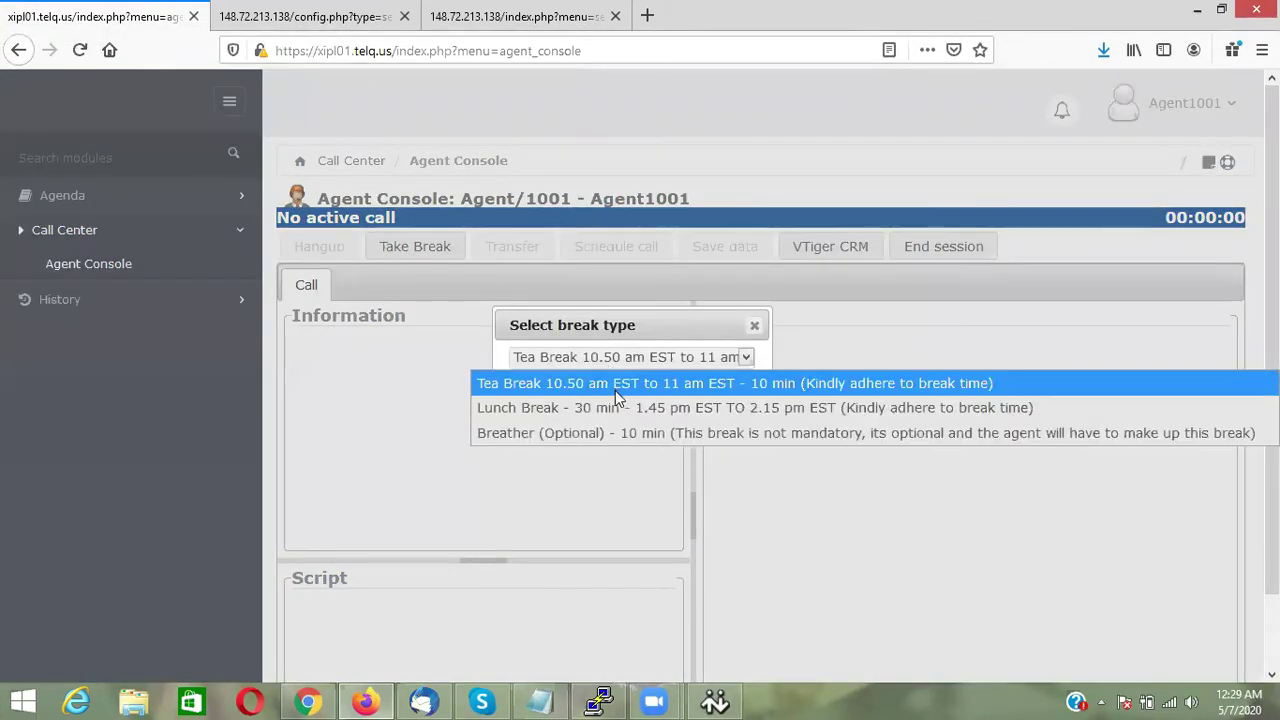
left_click(628, 433)
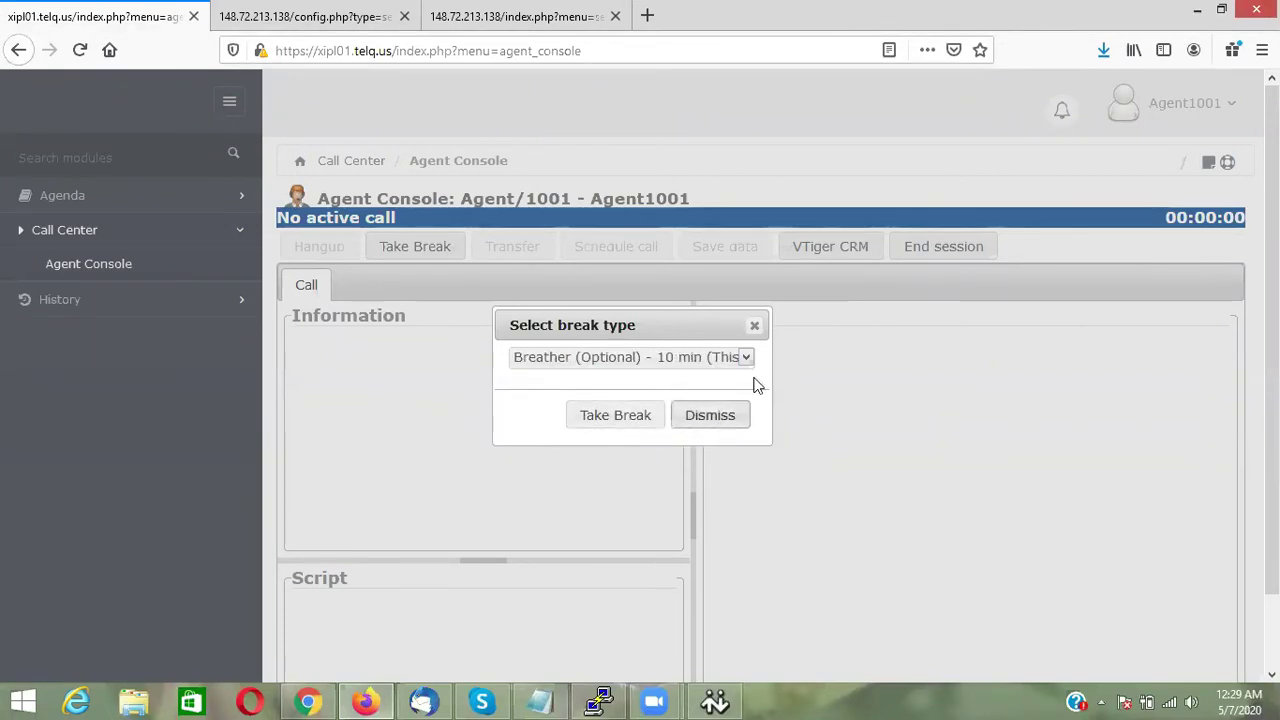
left_click(754, 325)
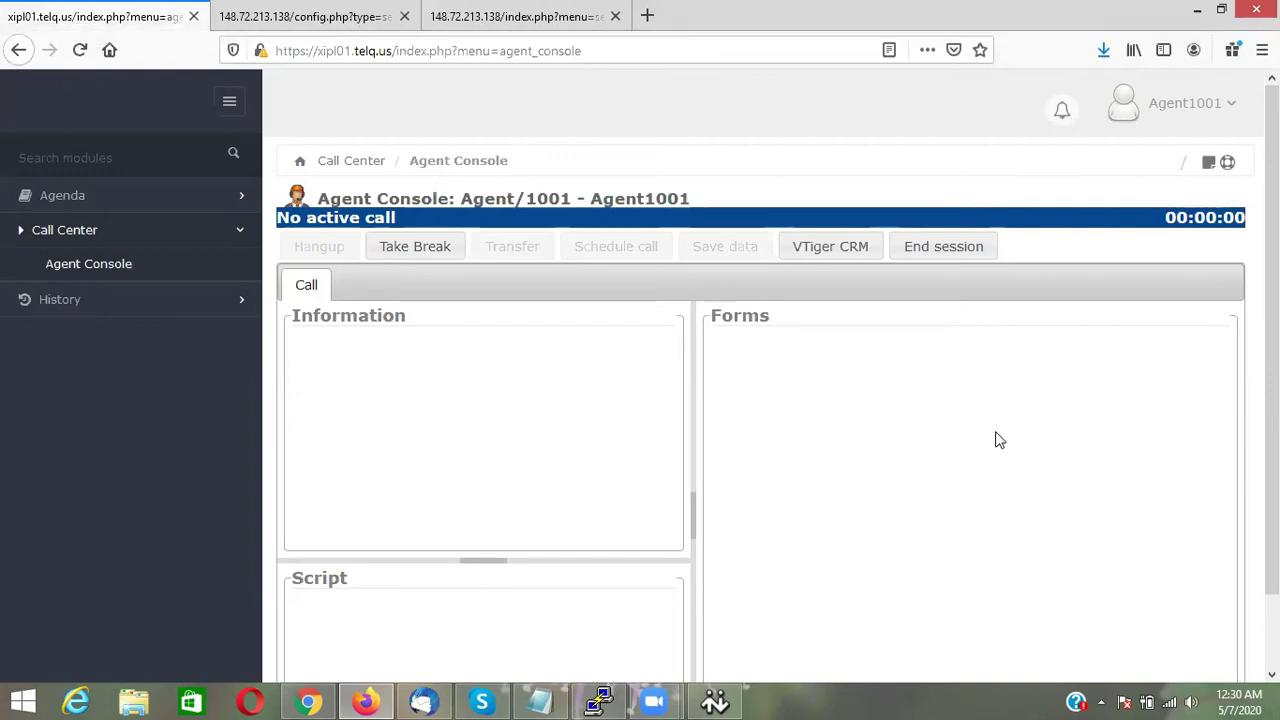
Narrow the Information and Script panels slightly to give the Forms panel more width
scroll(1000, 438, "down", 2)
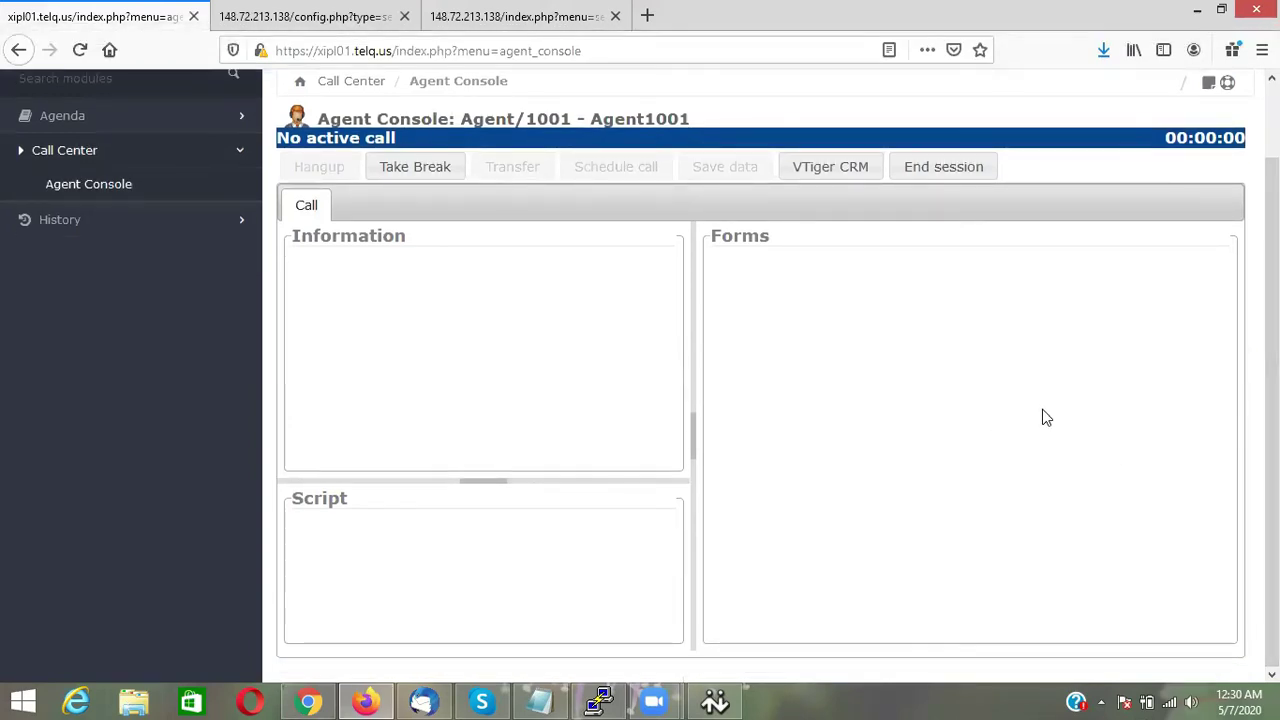
scroll(1042, 418, "up", 2)
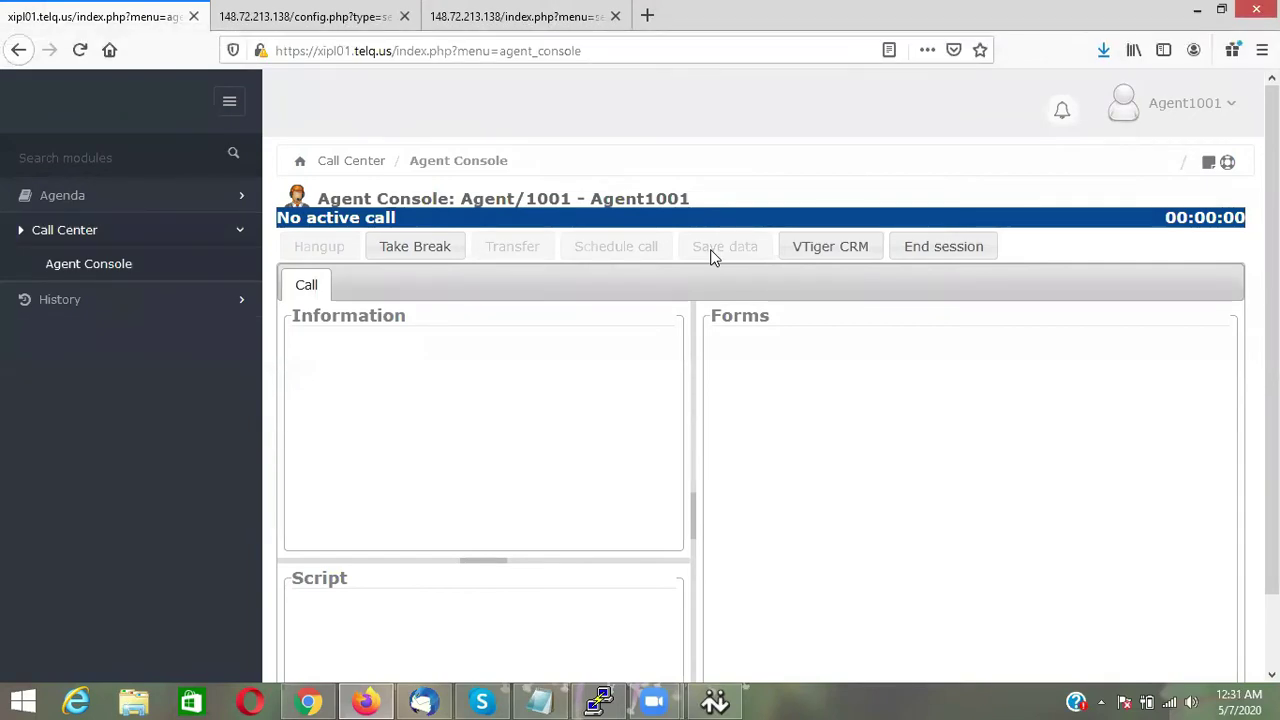
left_click_drag(694, 364, 657, 371)
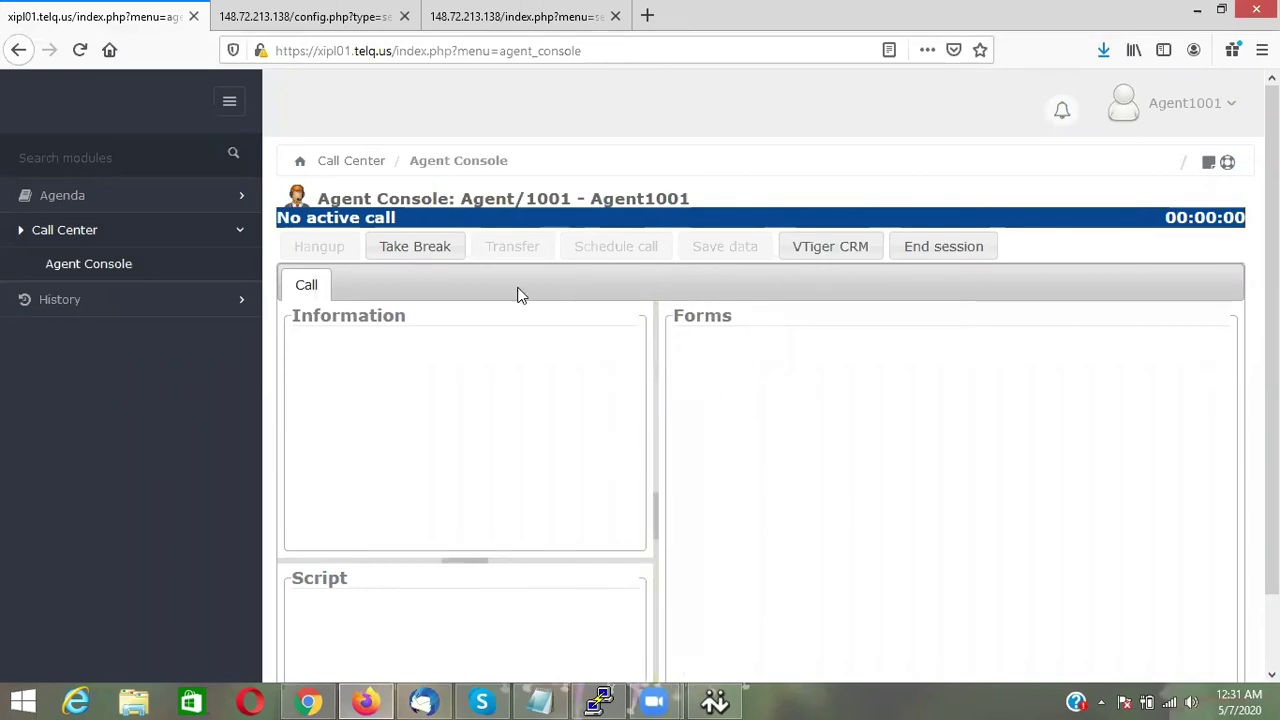
Take the Tea Break 10.50 am EST to 11 am EST, and end that break
left_click(431, 249)
left_click(555, 368)
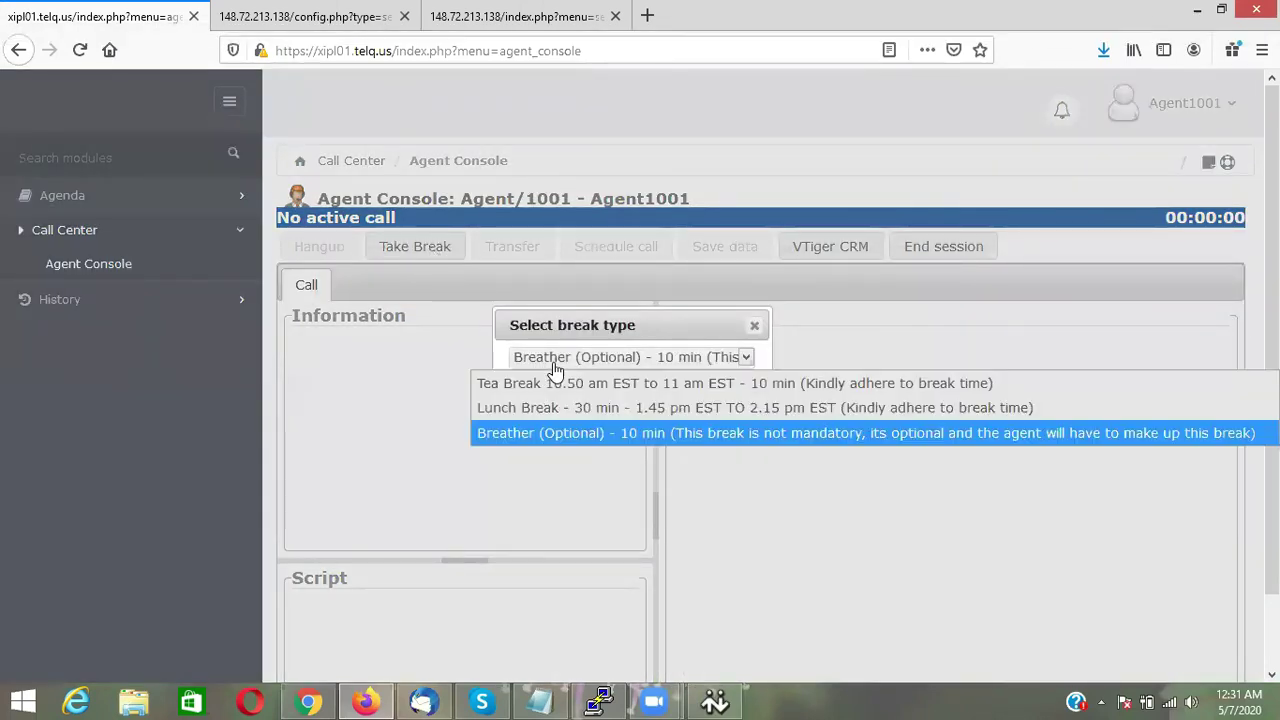
left_click(626, 390)
left_click(614, 414)
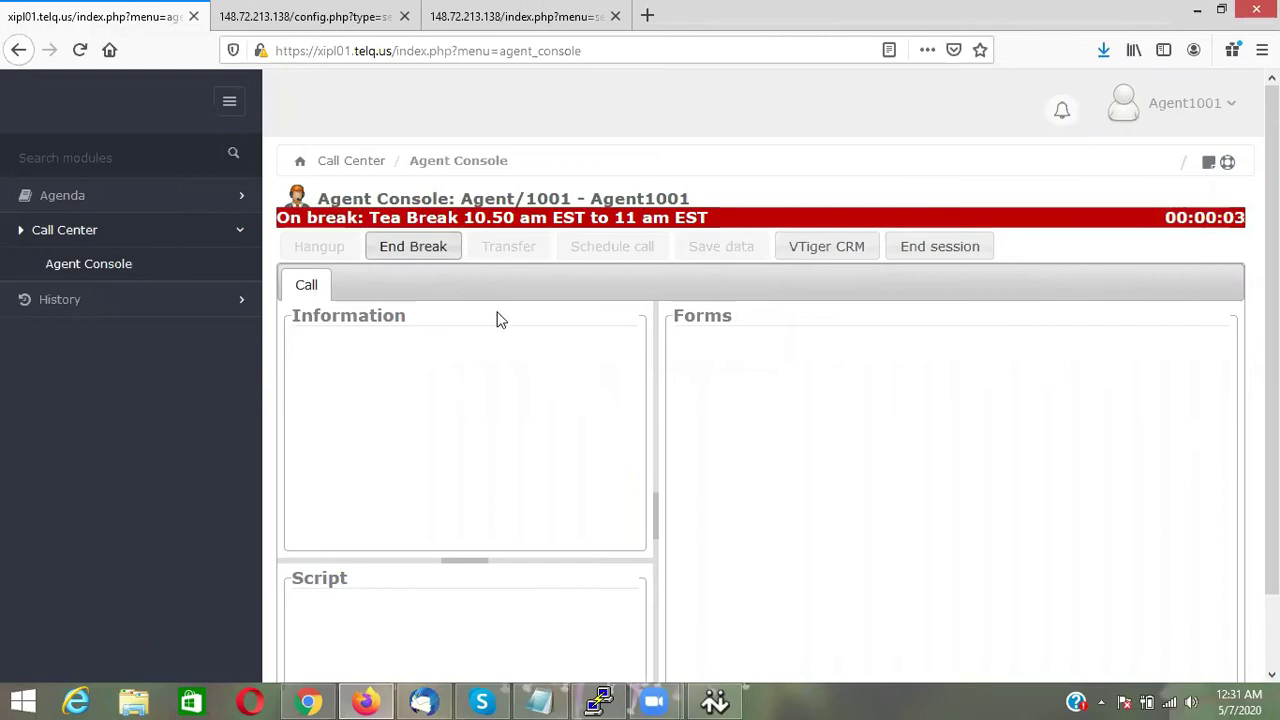
left_click(417, 249)
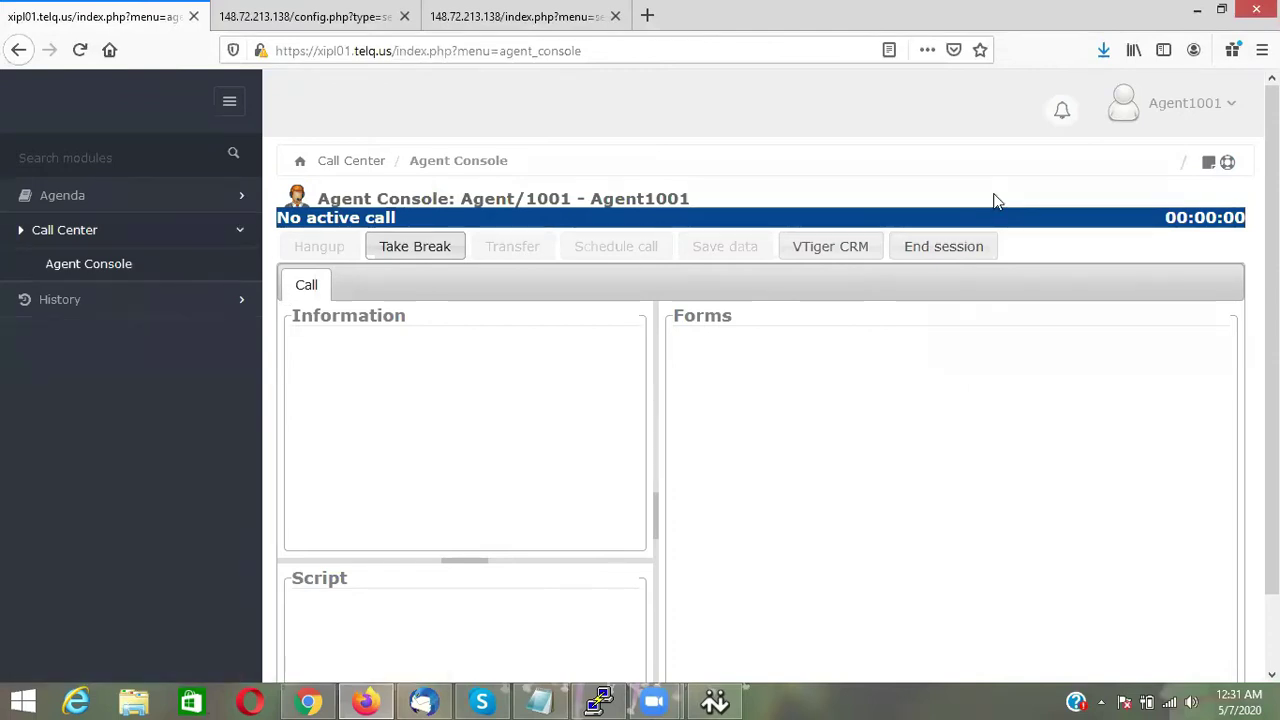
View and close the Agent Console's sticky note, and open the Agenda's Calendar and close its note
left_click(1208, 162)
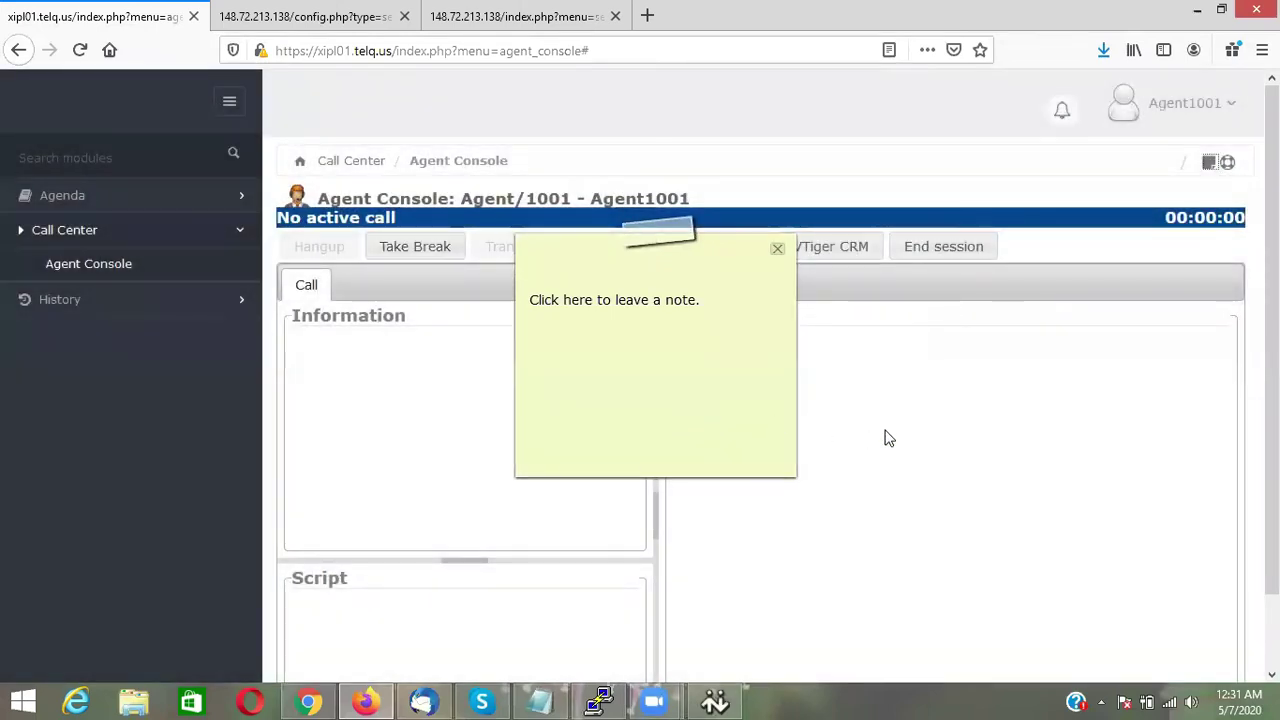
left_click(840, 303)
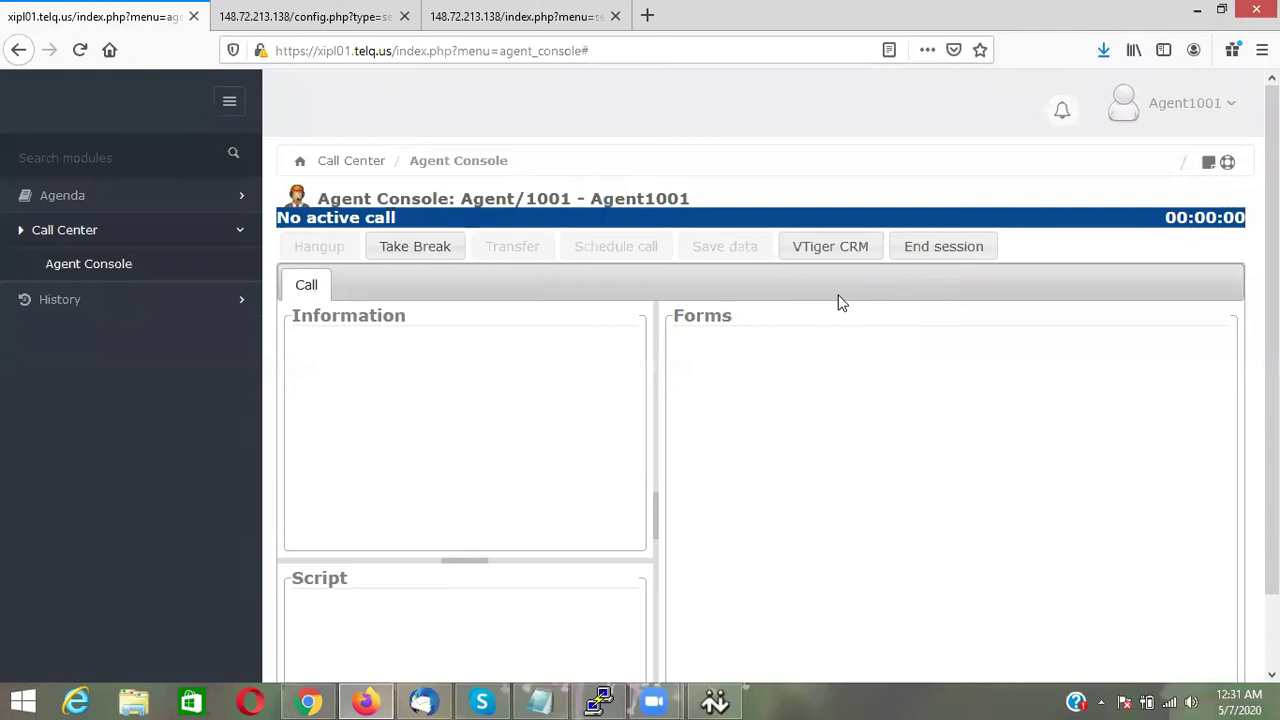
left_click(100, 195)
left_click(82, 231)
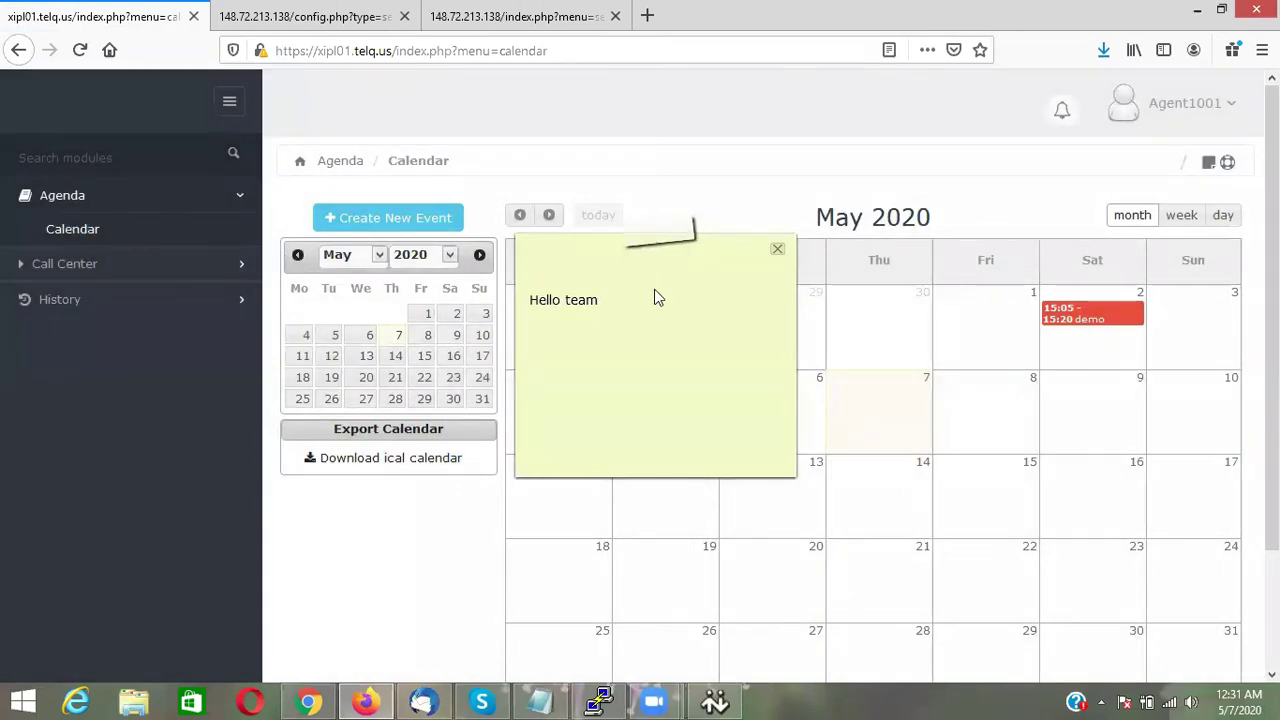
left_click(779, 252)
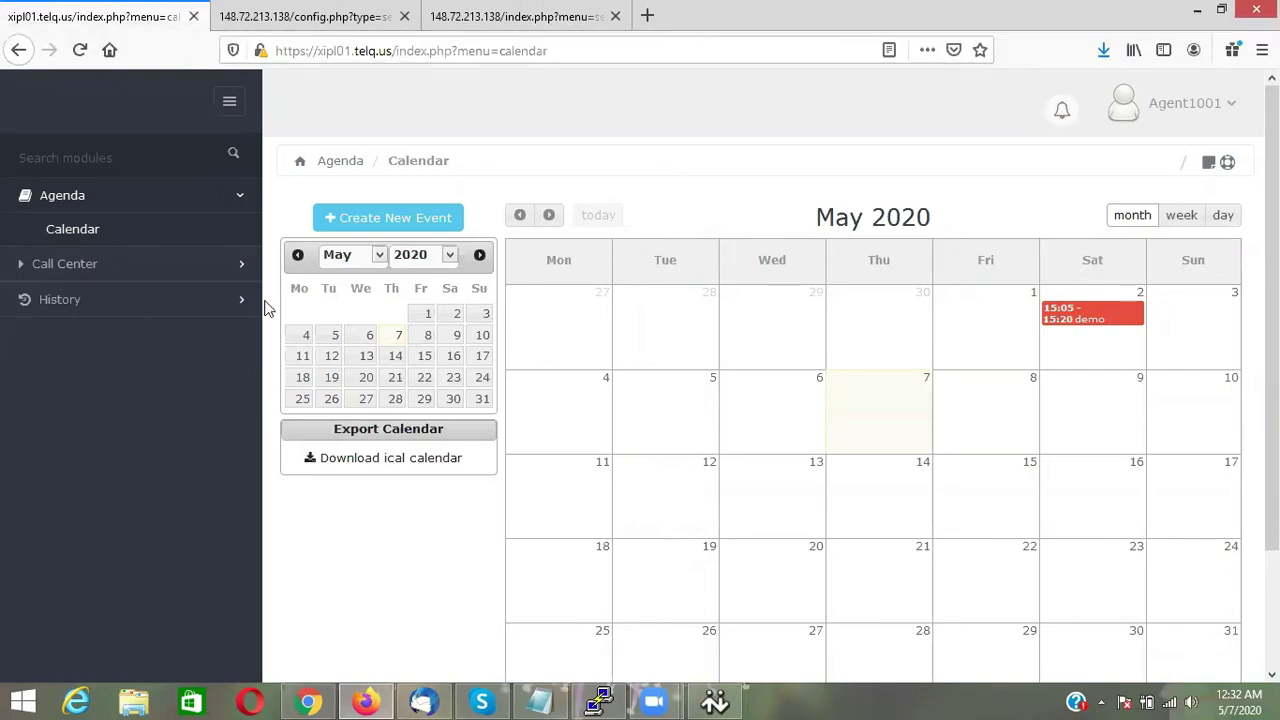
Return to the Call Center's Agent Console and end the agent session
left_click(221, 270)
left_click(107, 272)
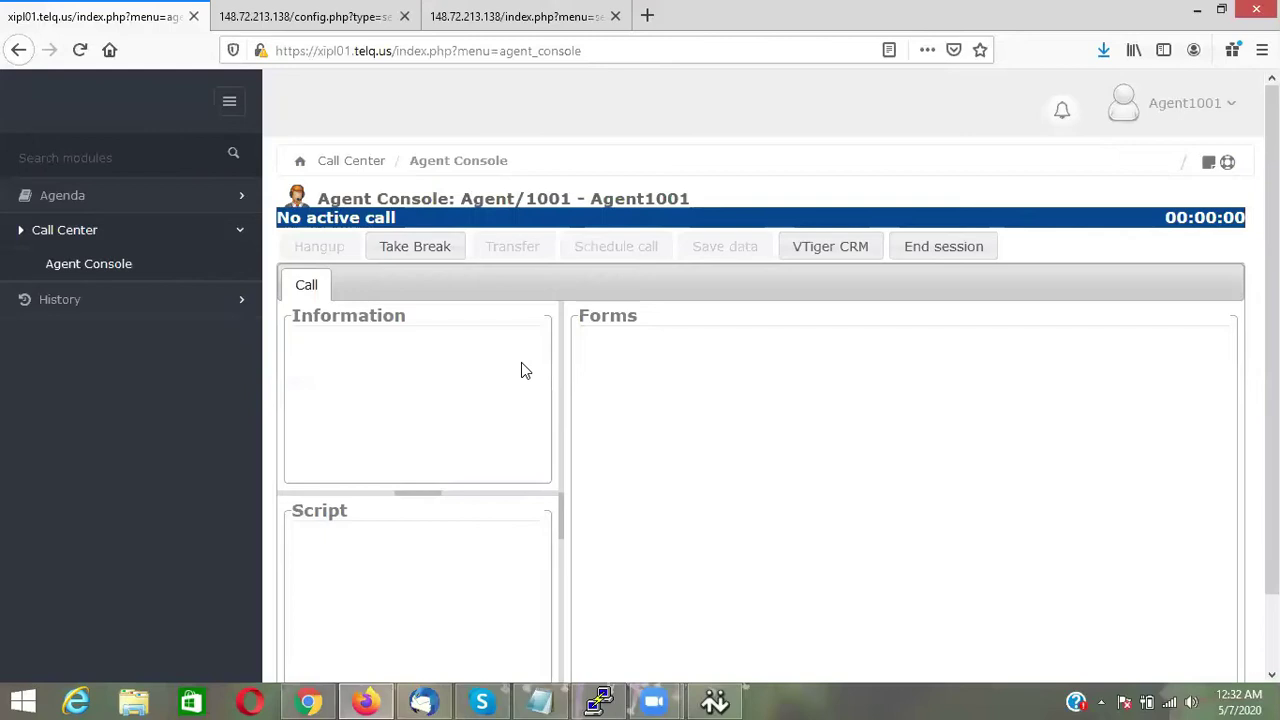
left_click(115, 275)
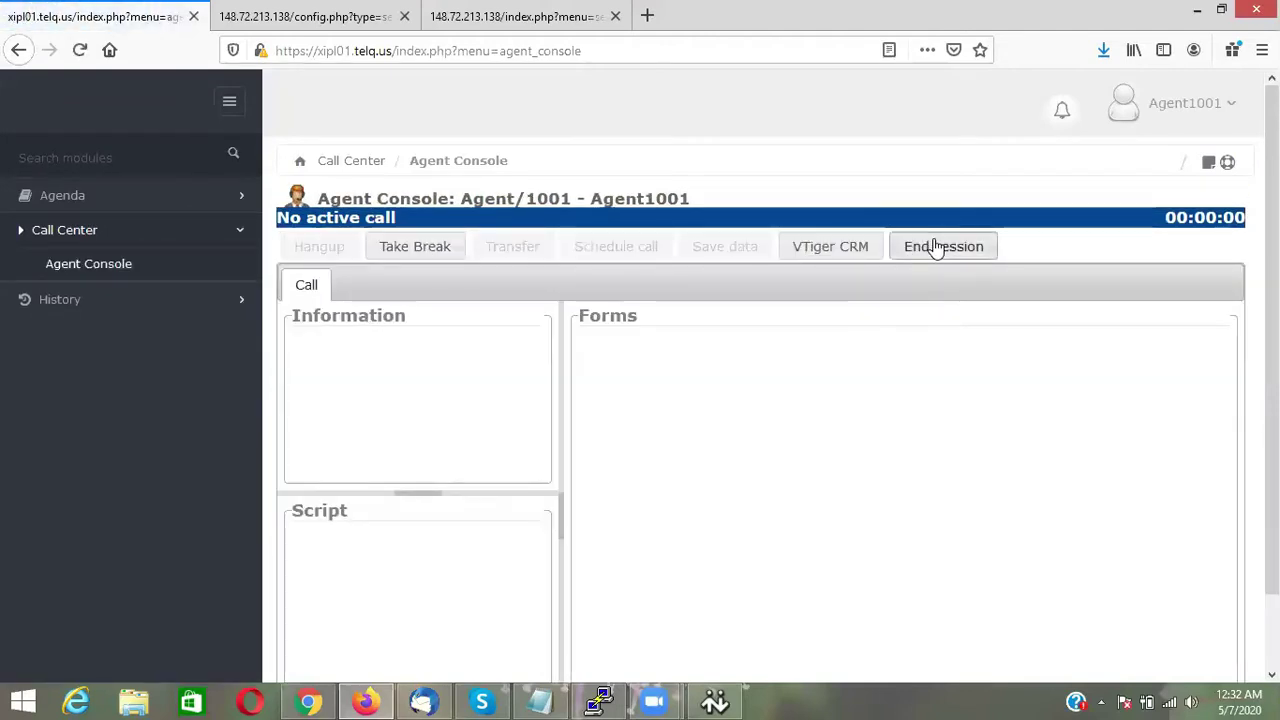
left_click(935, 247)
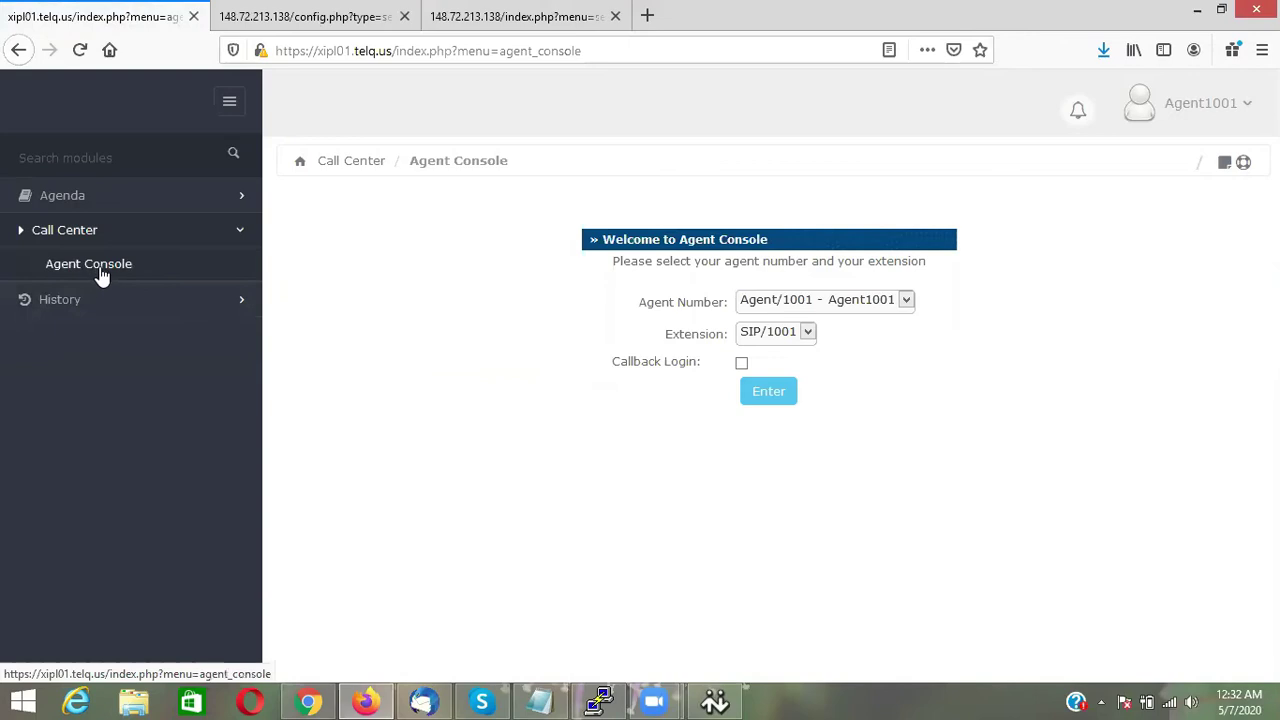
Check the agent number and extension lists, and start the Agent Console login as Agent/1001 with extension SIP/1001
left_click(846, 303)
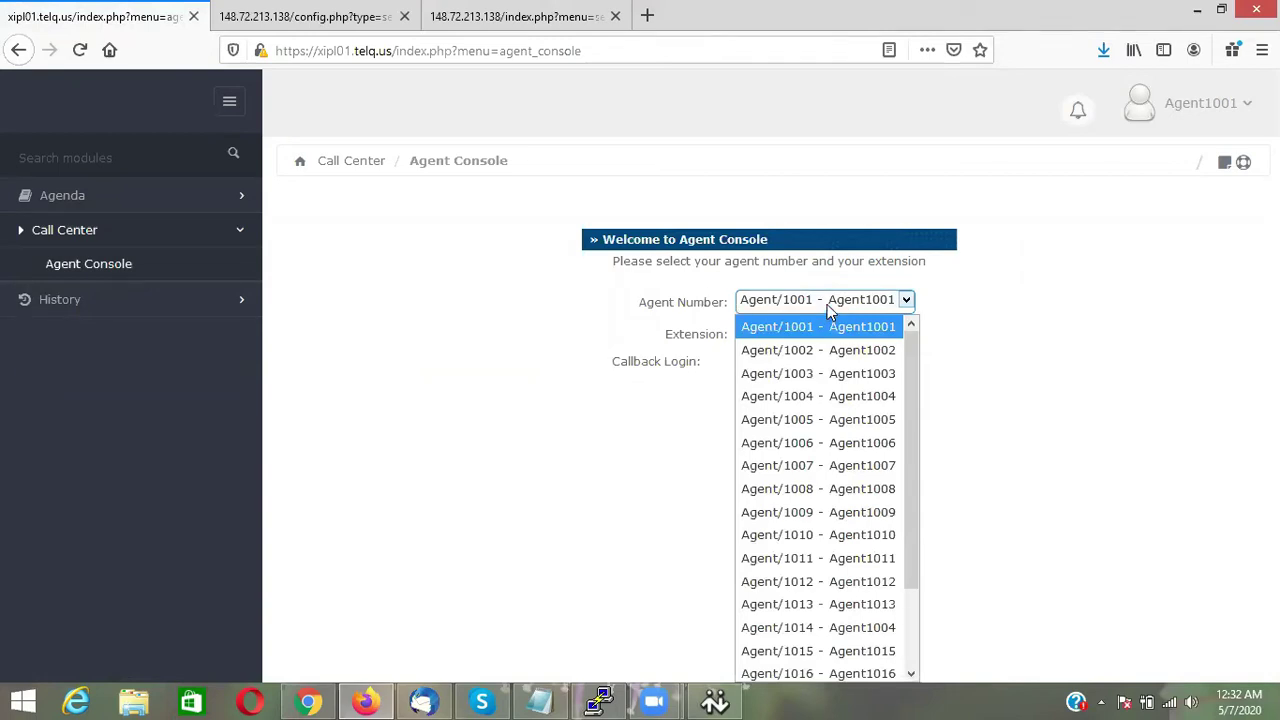
left_click(827, 304)
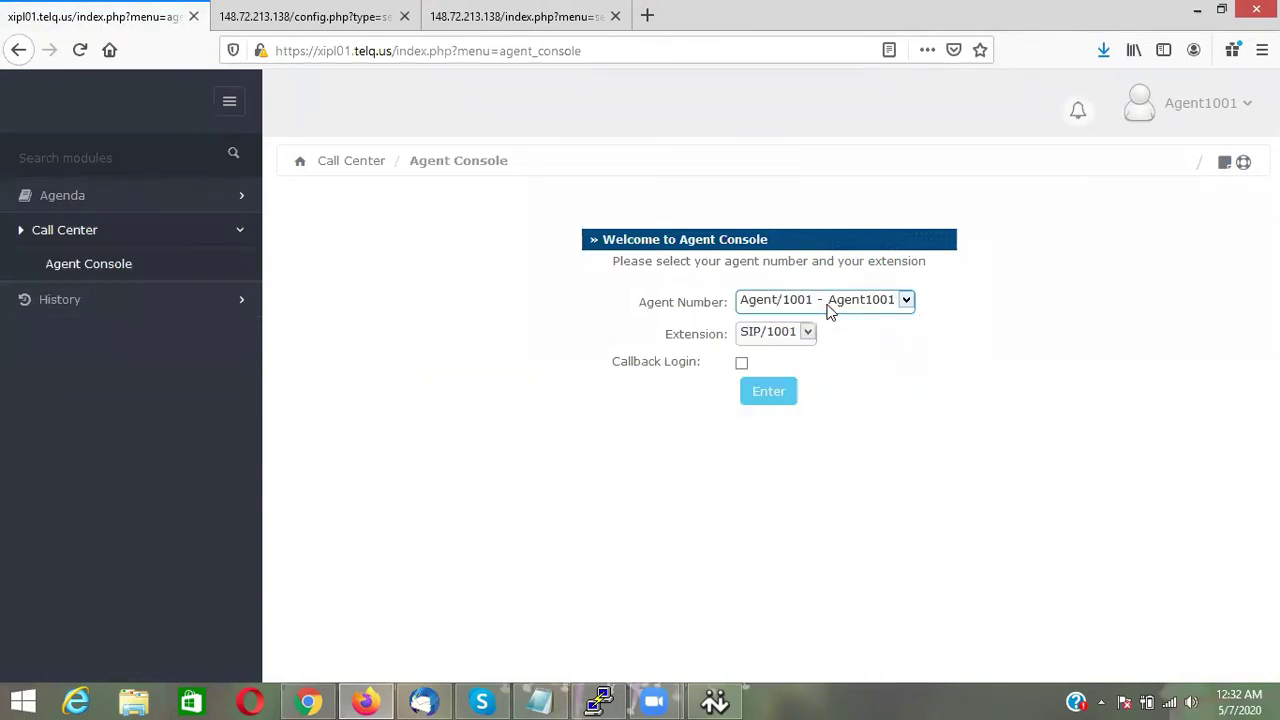
left_click(883, 302)
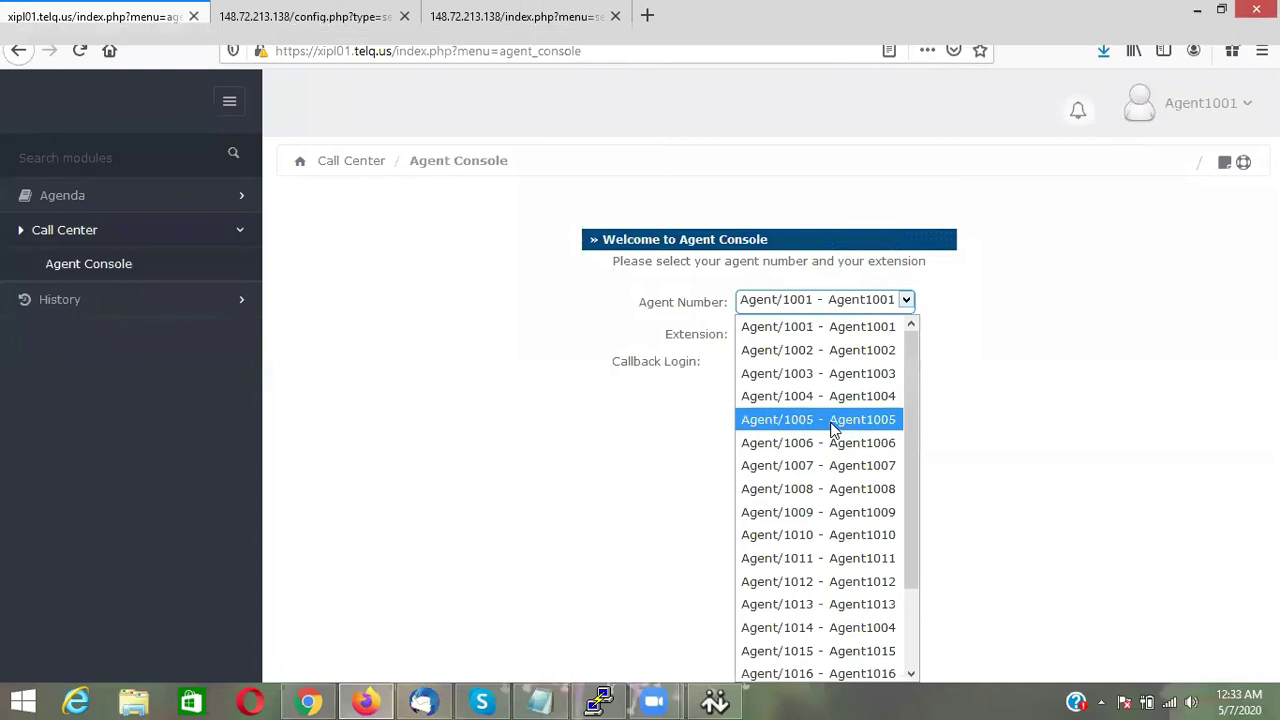
left_click(1014, 405)
left_click(790, 332)
left_click(894, 341)
left_click(779, 394)
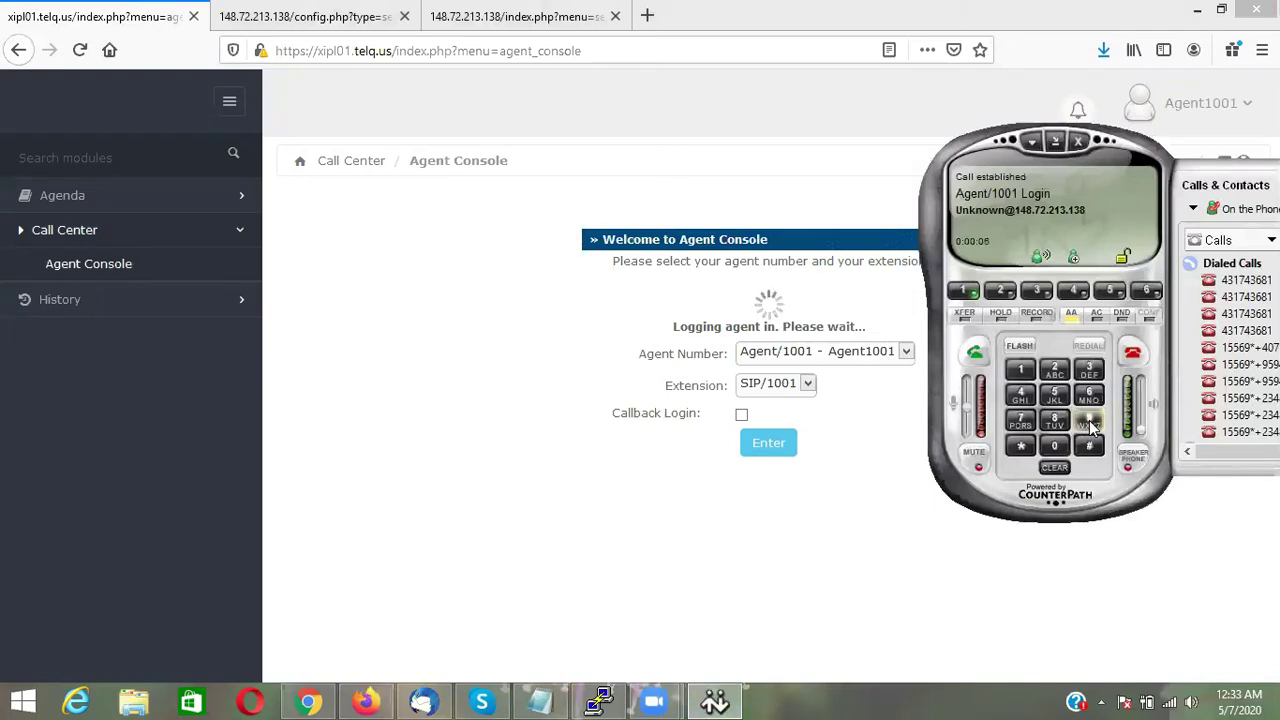
Enter the agent password followed by # on the softphone keypad to complete the agent login
left_click(1089, 421)
left_click(1089, 421)
left_click(1089, 421)
left_click(1091, 446)
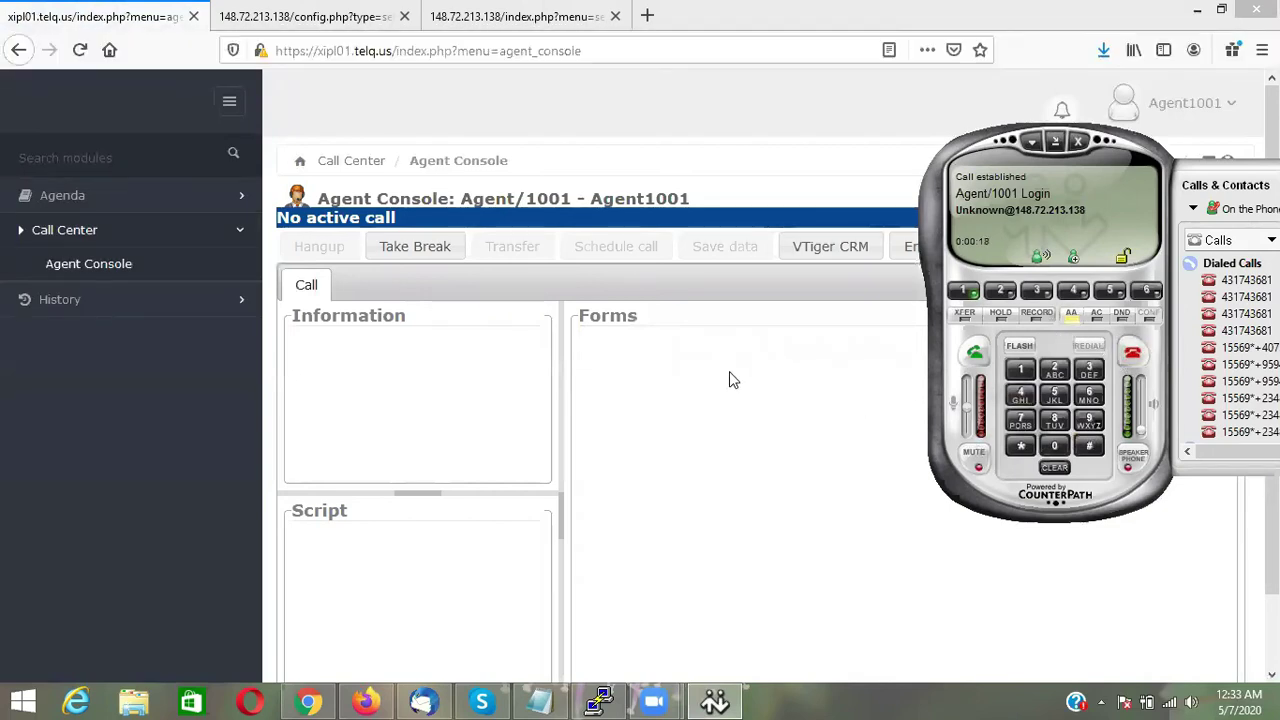
Collapse the module sidebar and widen the Information and Script panels of the Agent Console
left_click(229, 107)
left_click(229, 107)
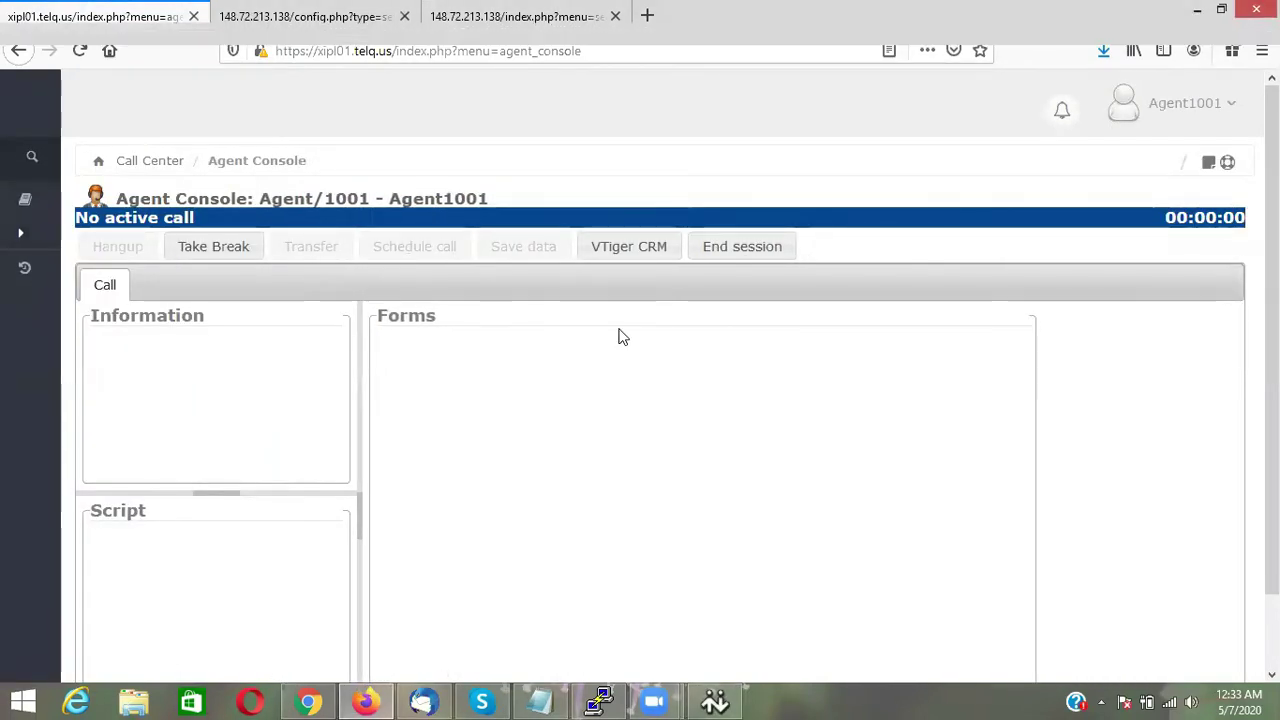
scroll(389, 374, "down", 2)
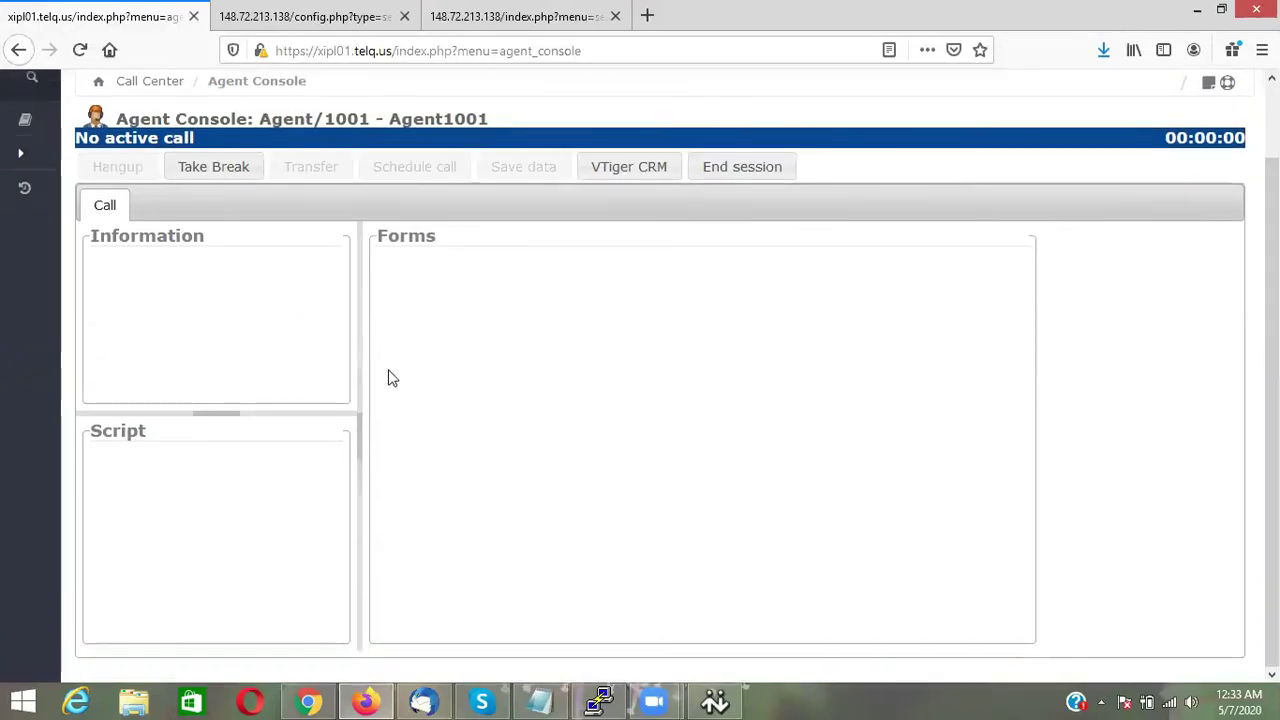
left_click_drag(357, 290, 472, 296)
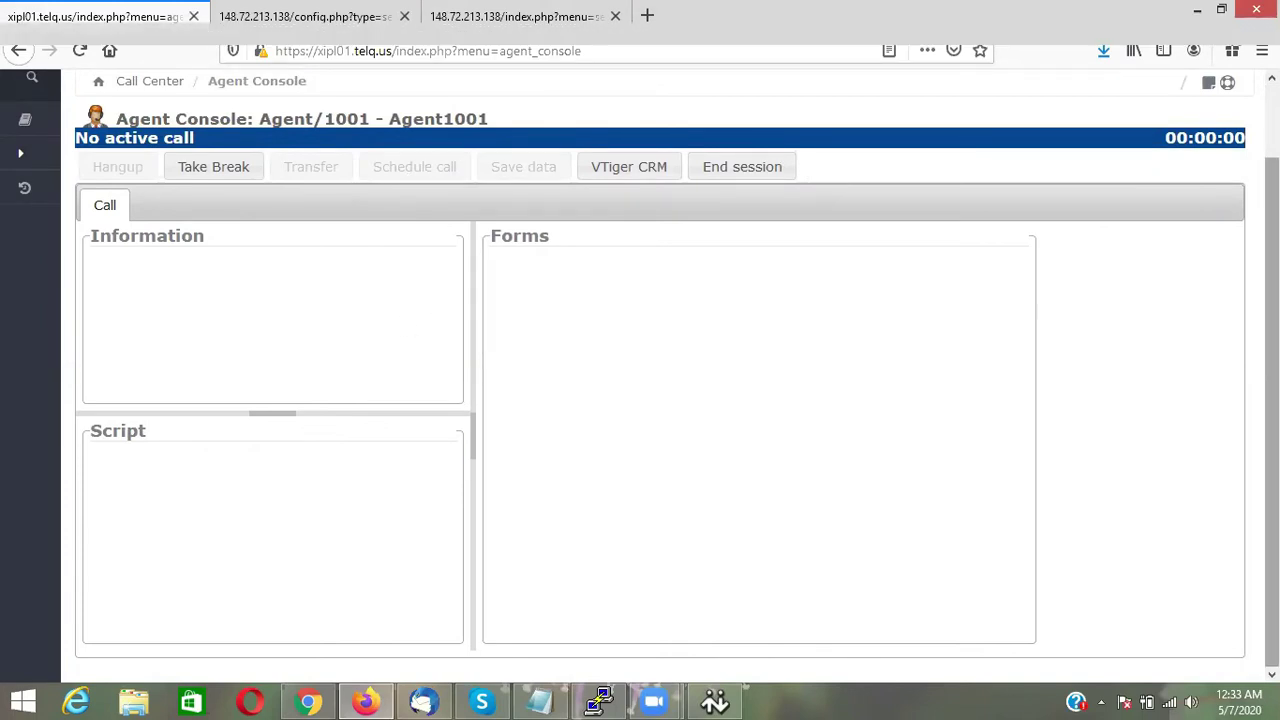
Check the tea, lunch and breather options in the break type list again, and dismiss the dialog
scroll(1216, 320, "up", 2)
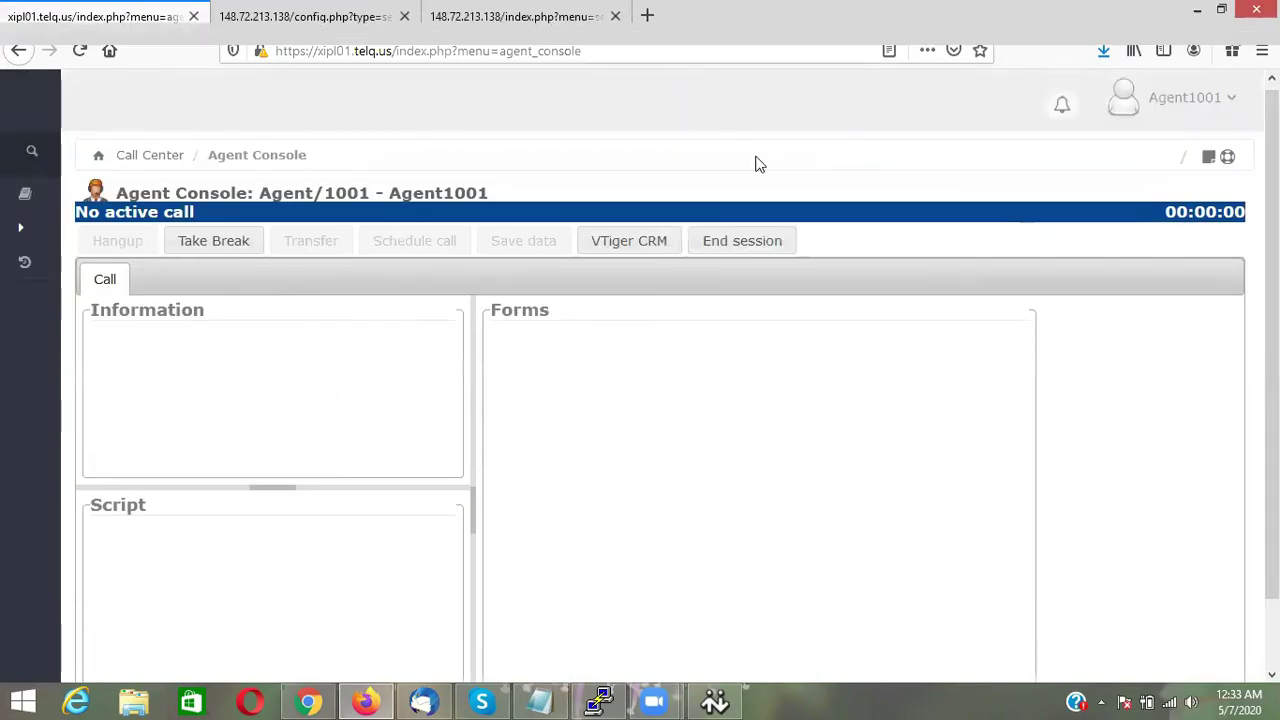
left_click(211, 248)
left_click(612, 362)
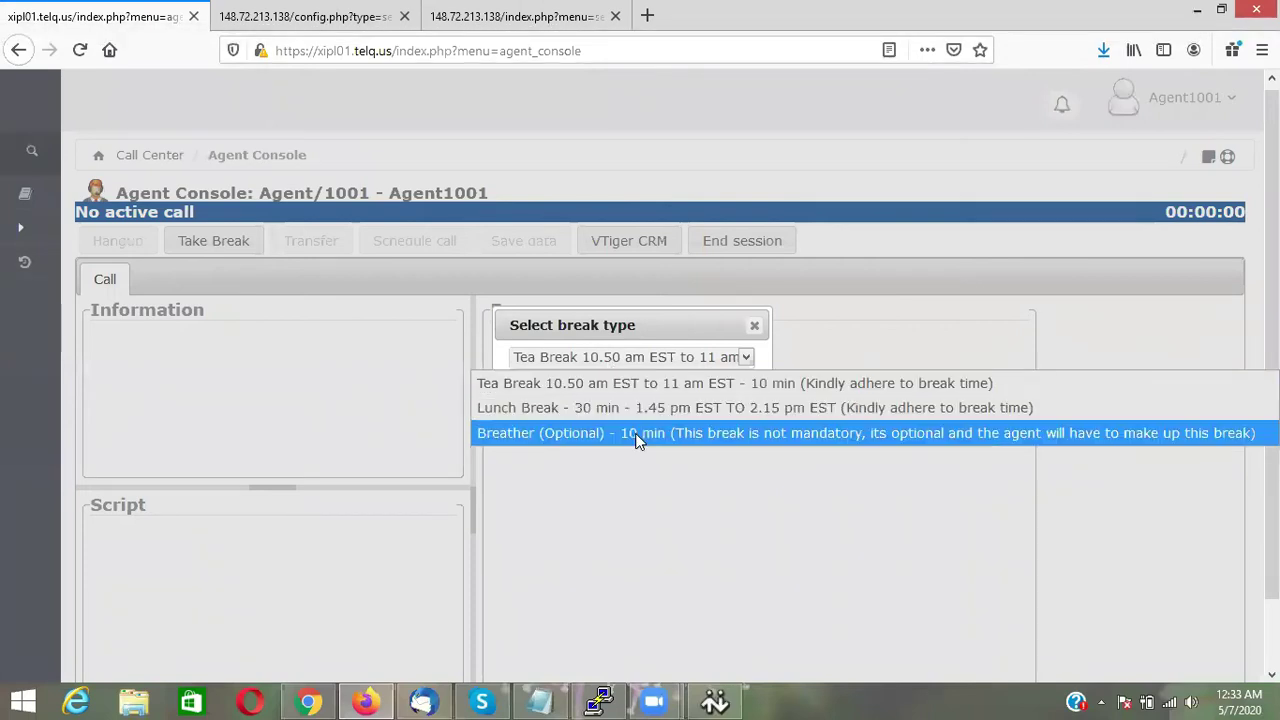
left_click(264, 448)
left_click(708, 415)
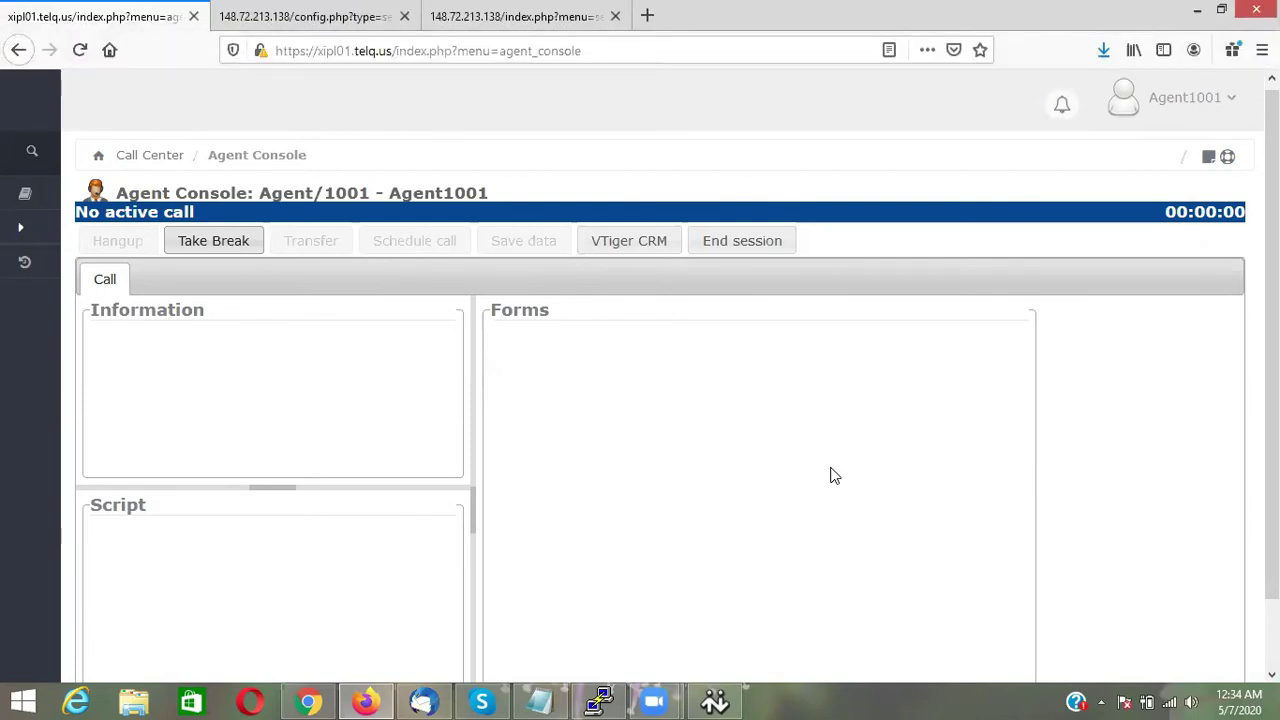
Activate the demo-Camp outgoing campaign in the admin portal and return to the Agent Console
left_click(305, 16)
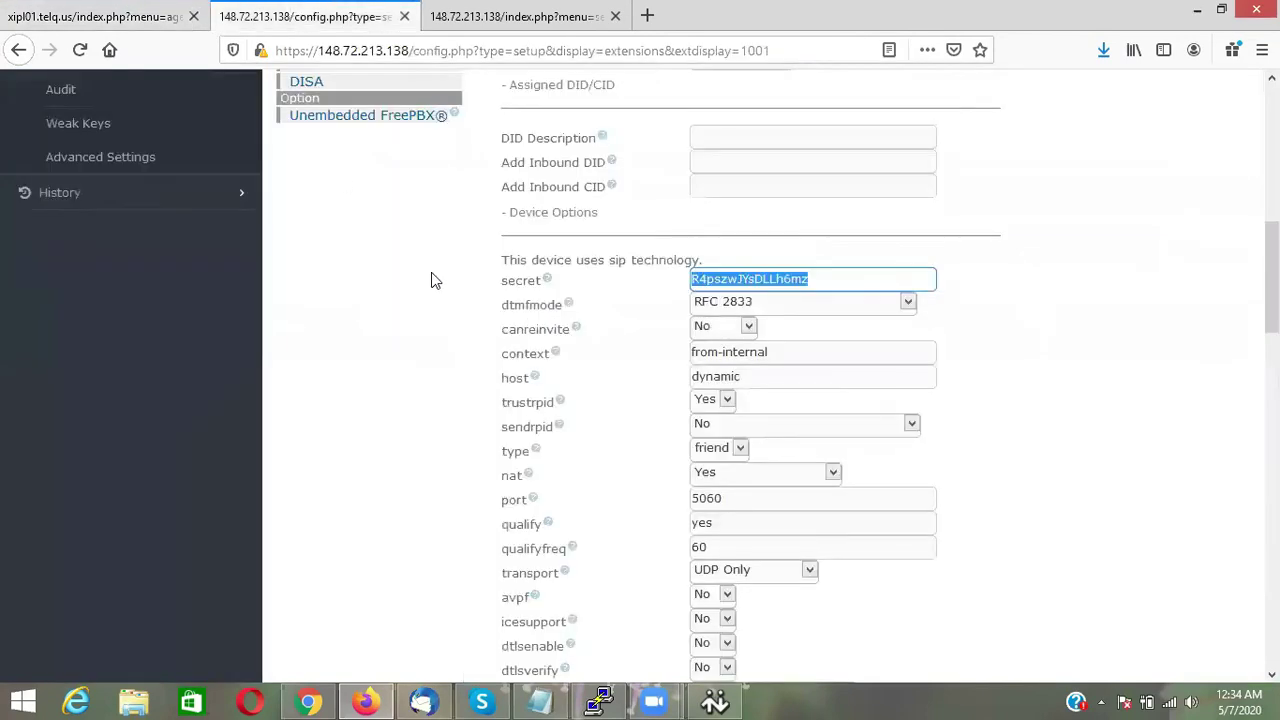
key("ctrl+Tab")
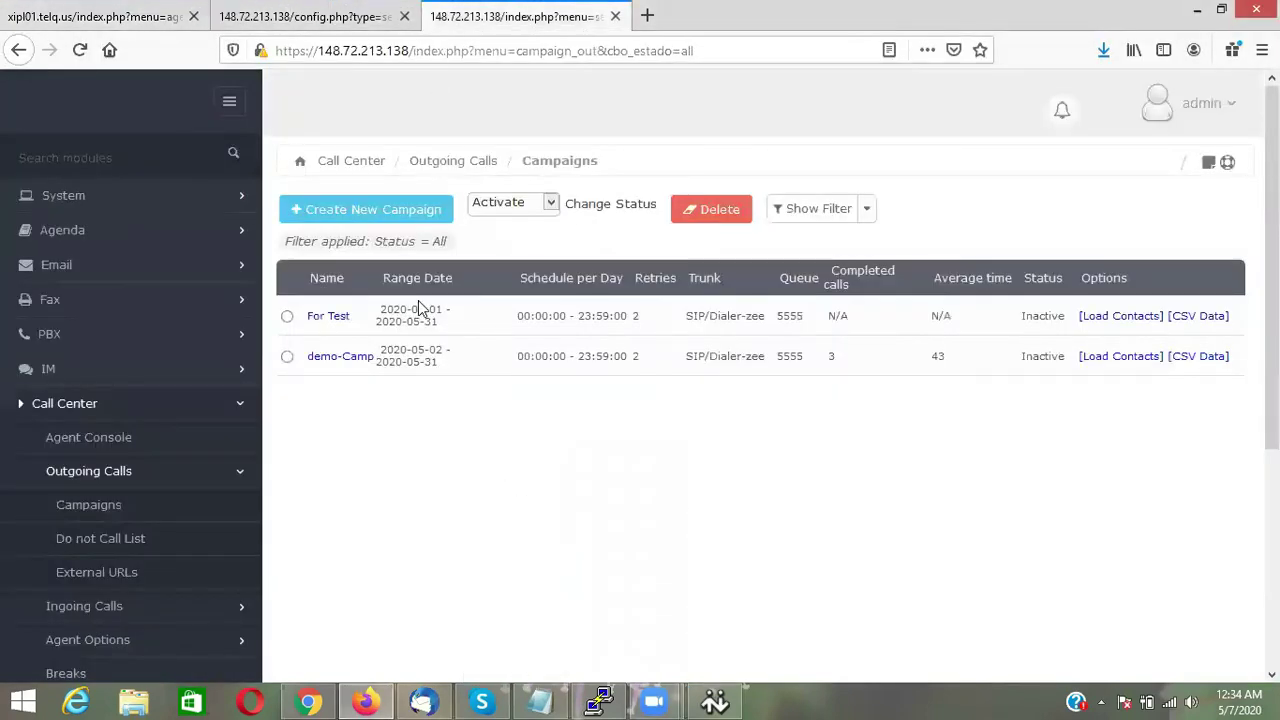
left_click(287, 358)
left_click(590, 210)
key("ctrl+Tab")
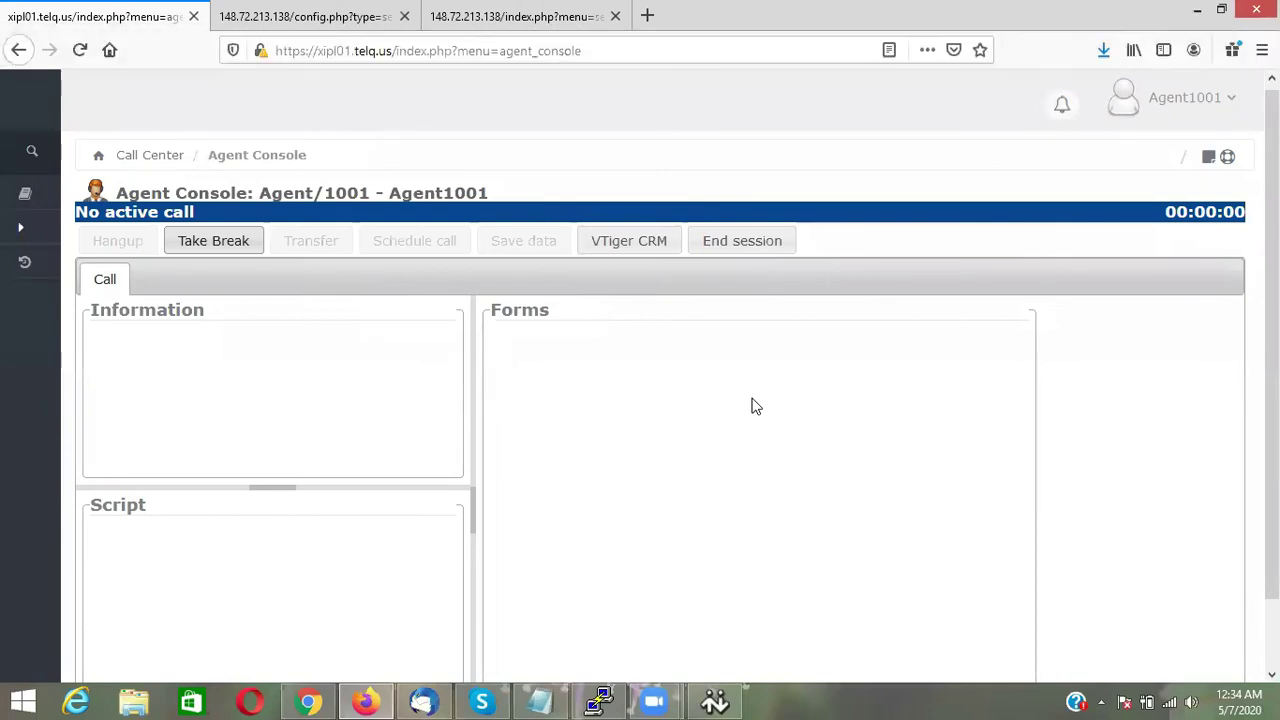
Open the PBX Operator Panel in a new tab from the admin portal's Campaigns page
left_click(461, 30)
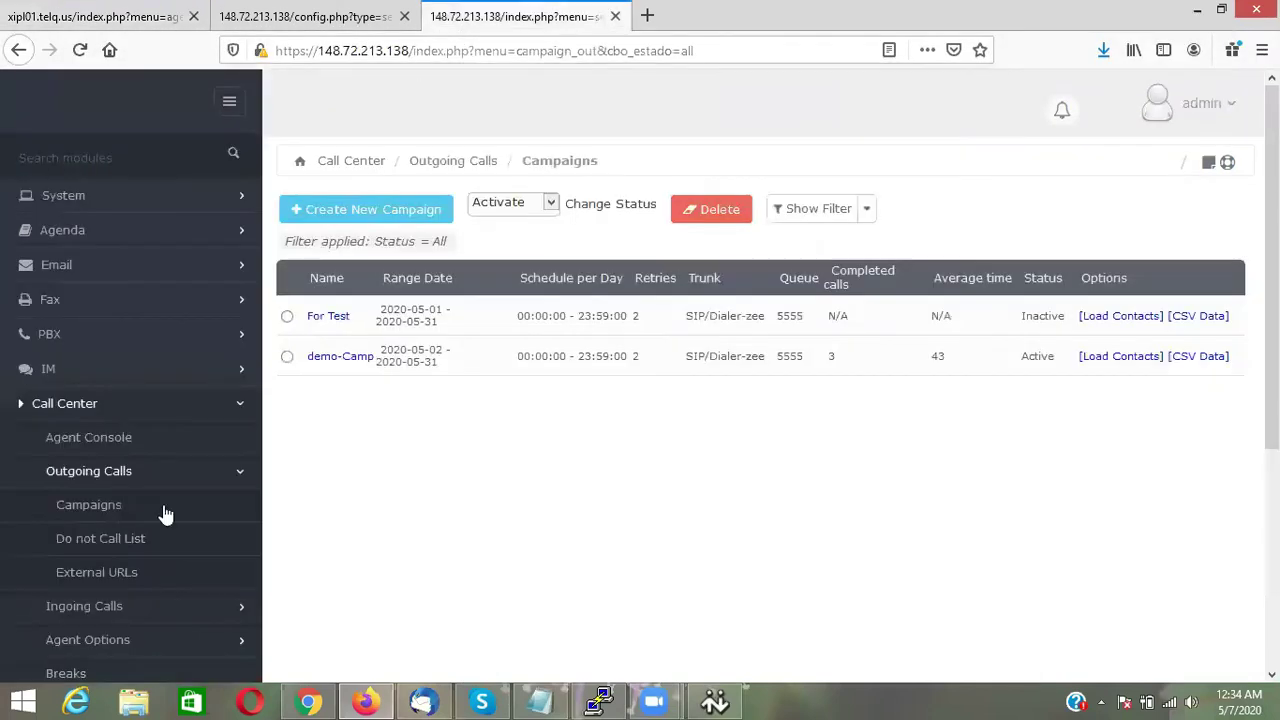
left_click(155, 336)
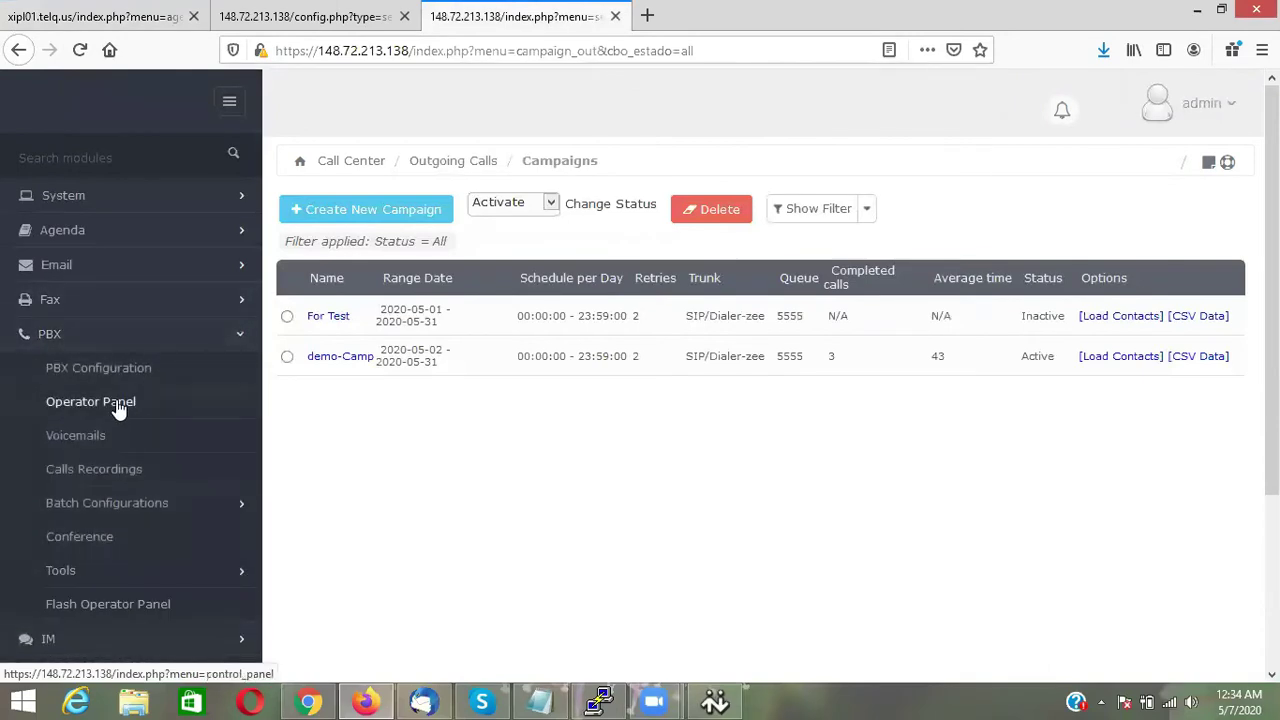
right_click(133, 406)
left_click(140, 418)
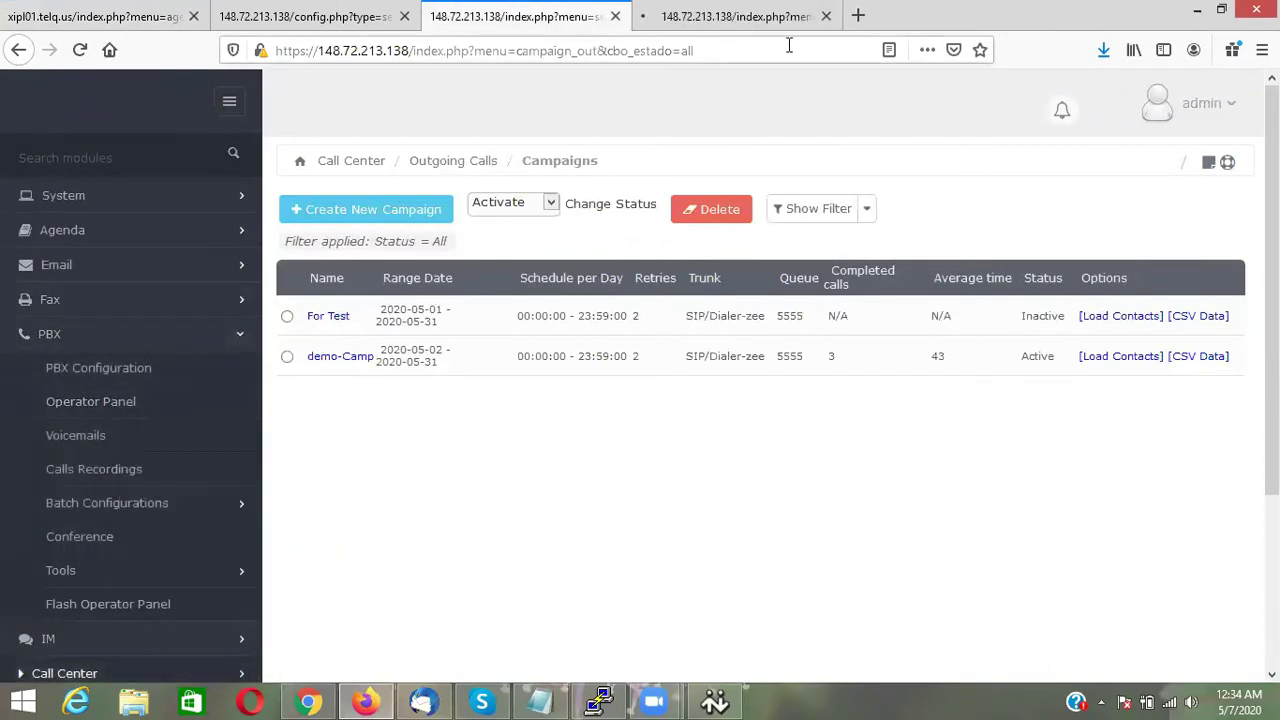
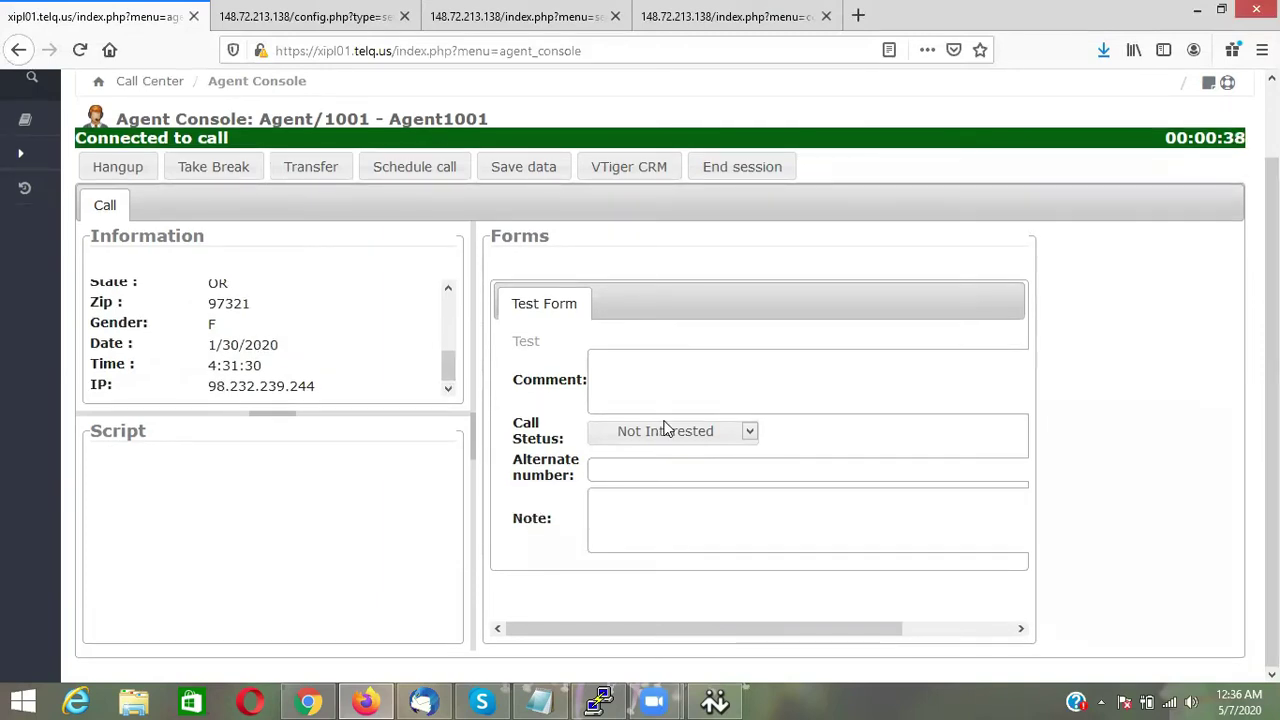
Set the Test Form's call status to Hangup and save the form data
left_click(673, 431)
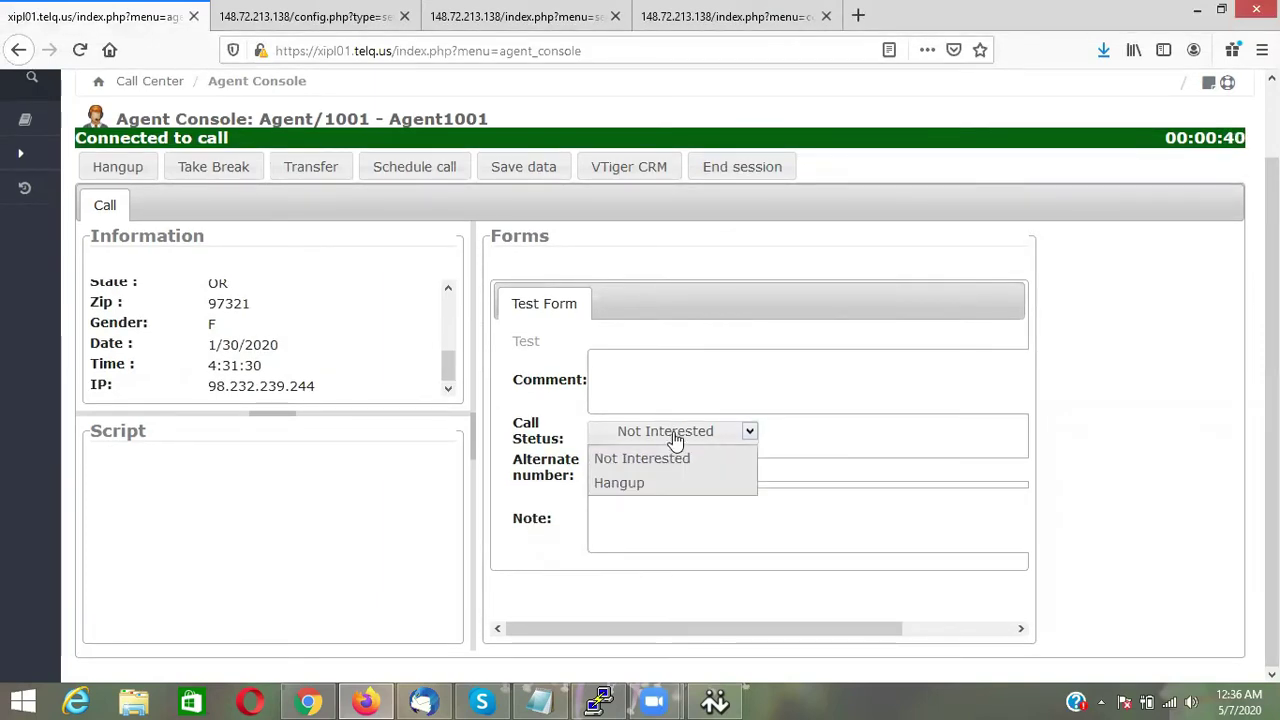
left_click(673, 459)
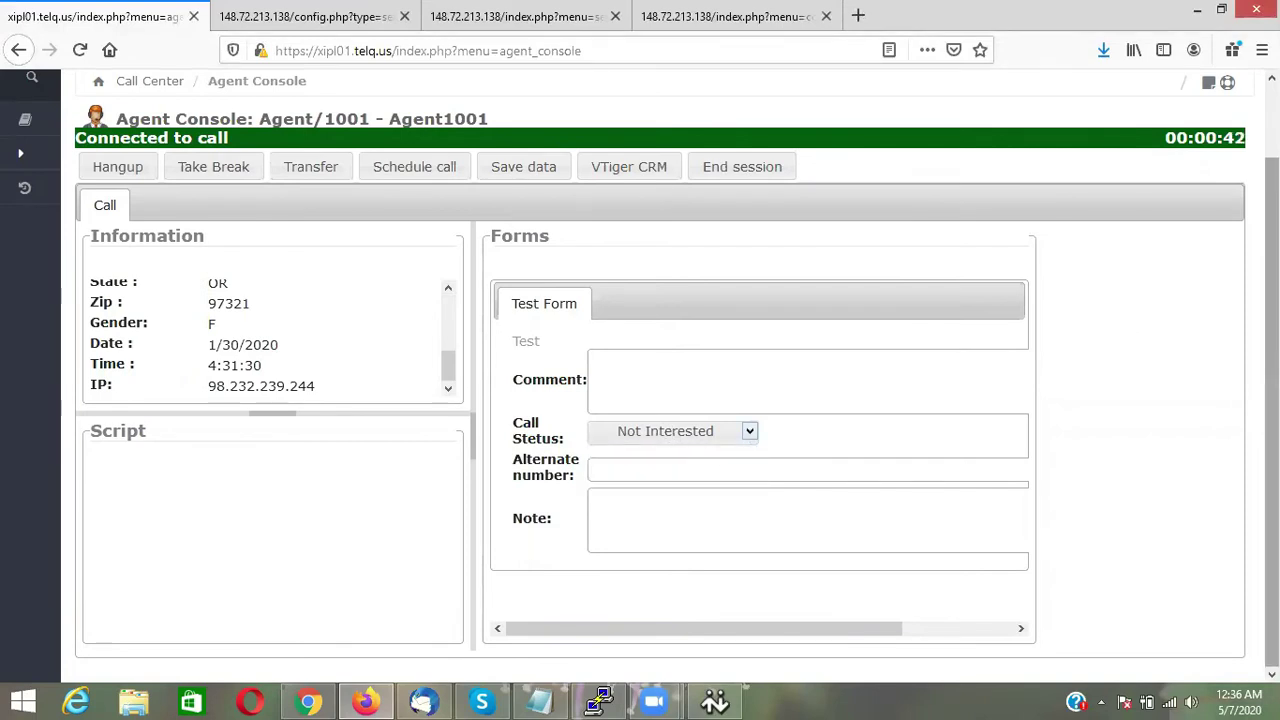
left_click(628, 440)
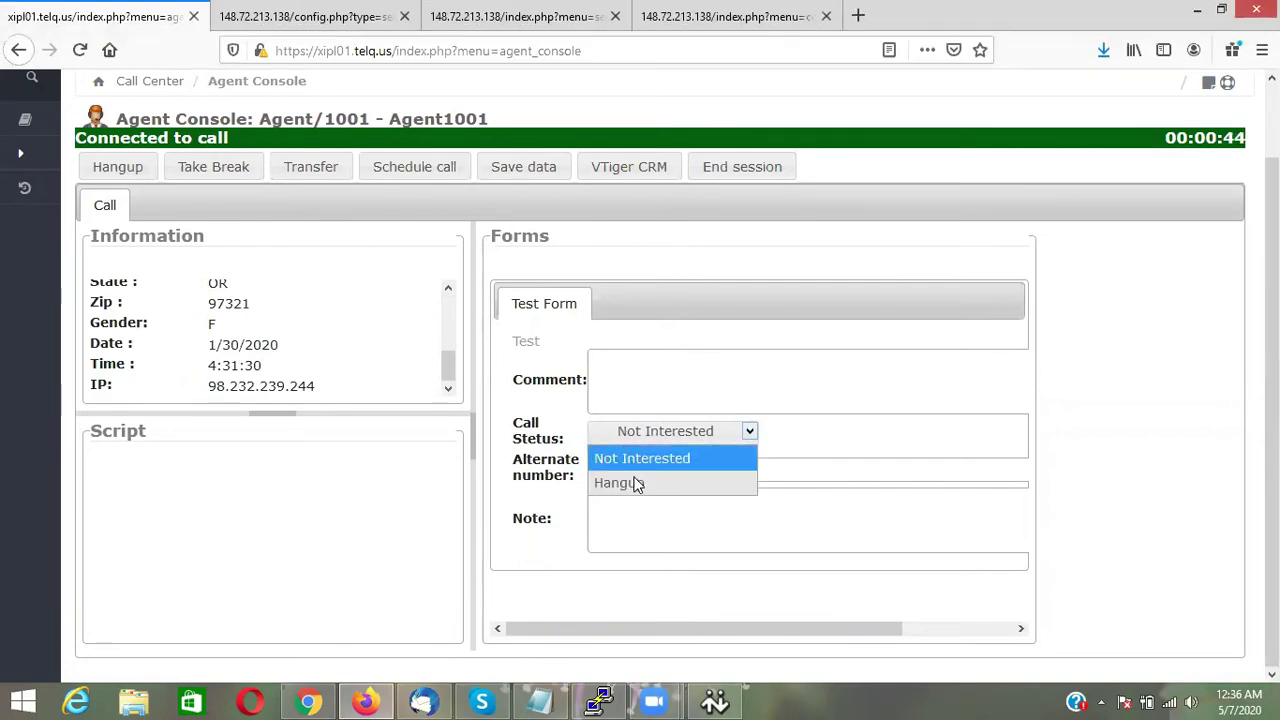
left_click(634, 479)
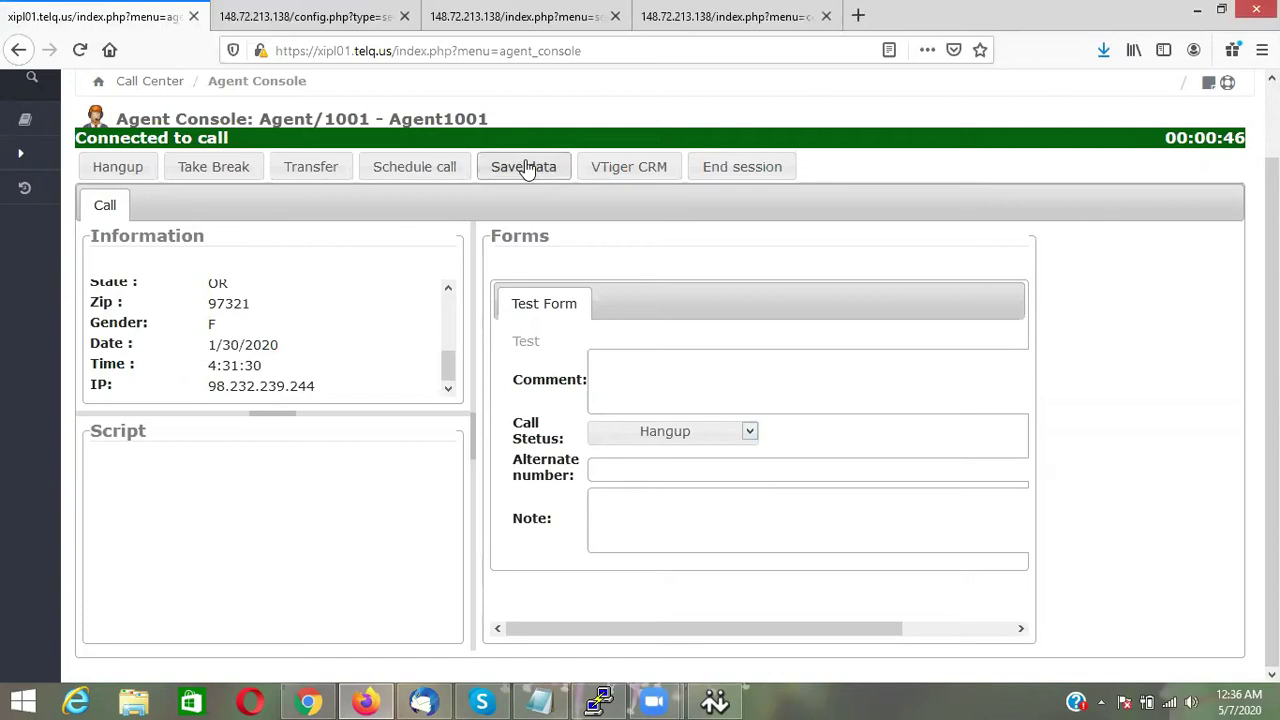
left_click(523, 167)
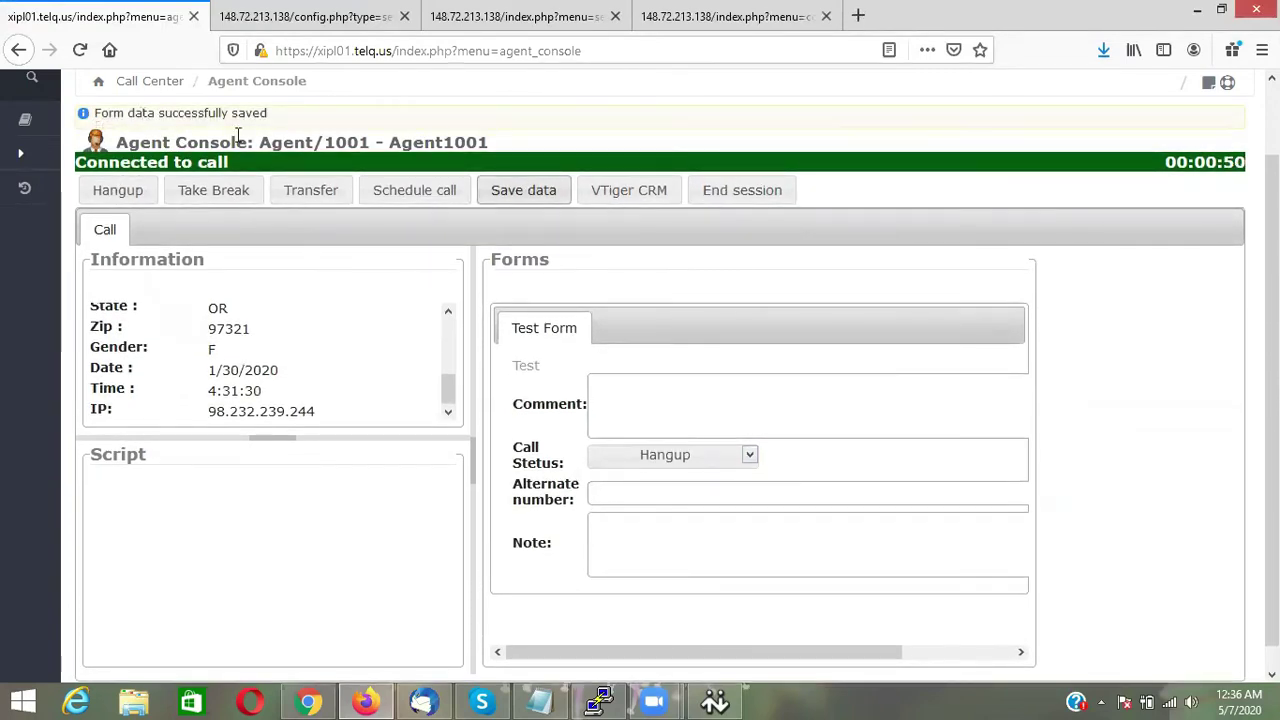
Prepare an attended transfer of the call to extension 1005, check the softphone, and close the transfer dialog without transferring
left_click(310, 192)
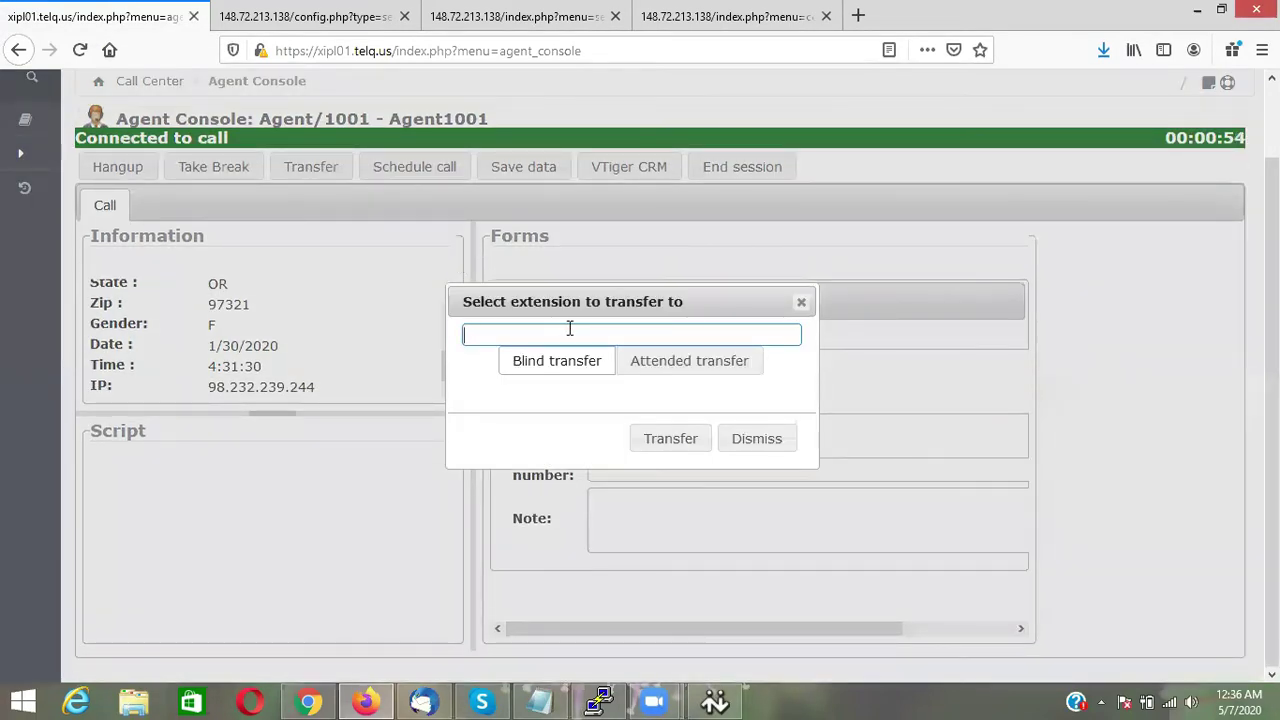
left_click(684, 366)
left_click(603, 335)
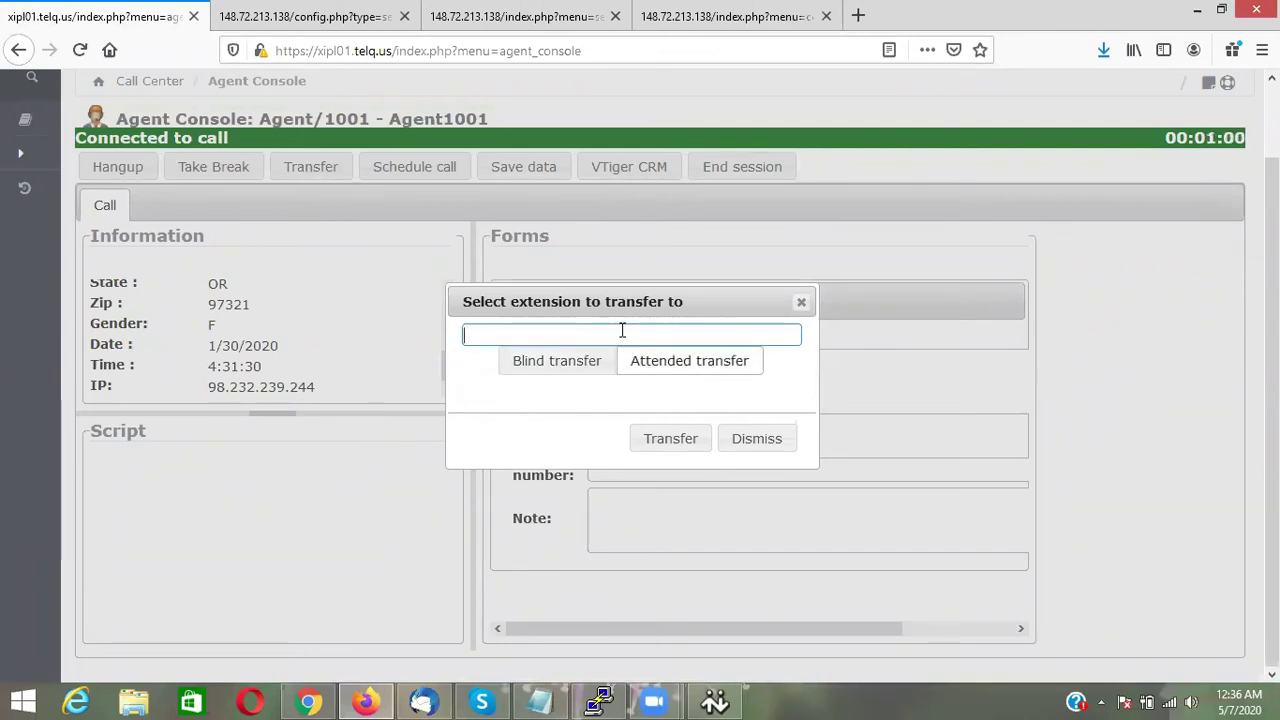
type("1005")
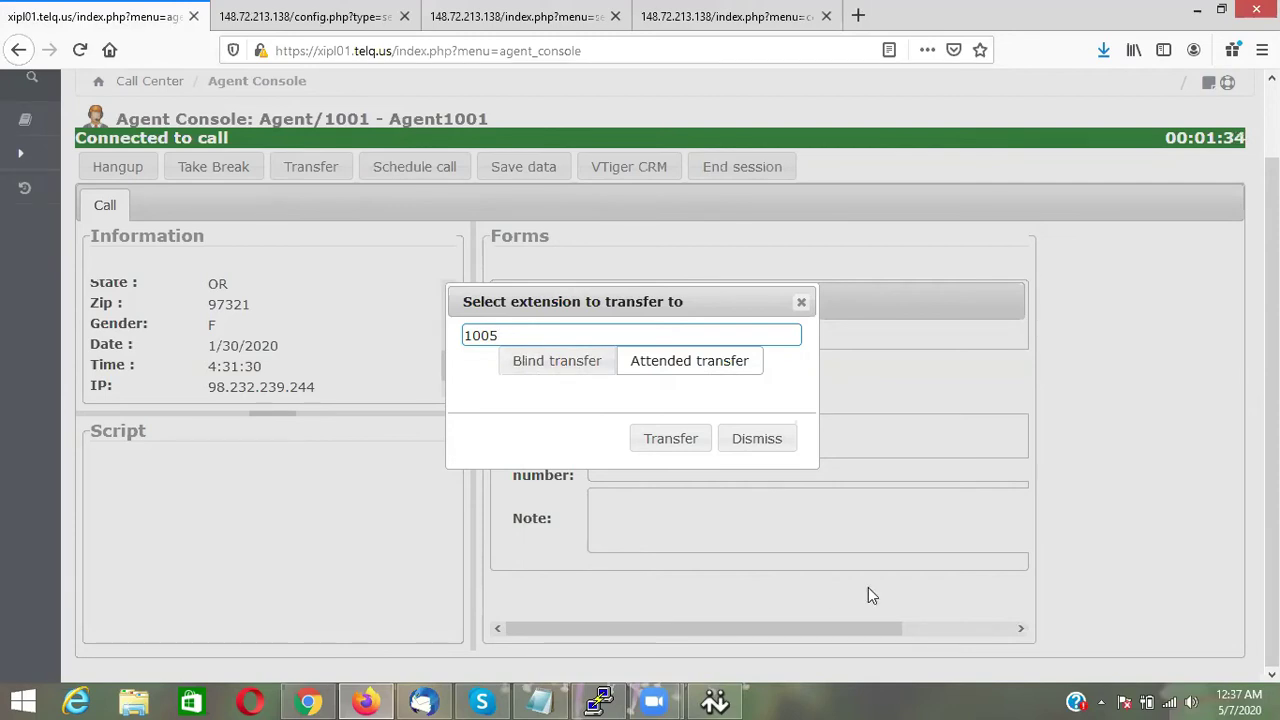
left_click(388, 278)
left_click(714, 702)
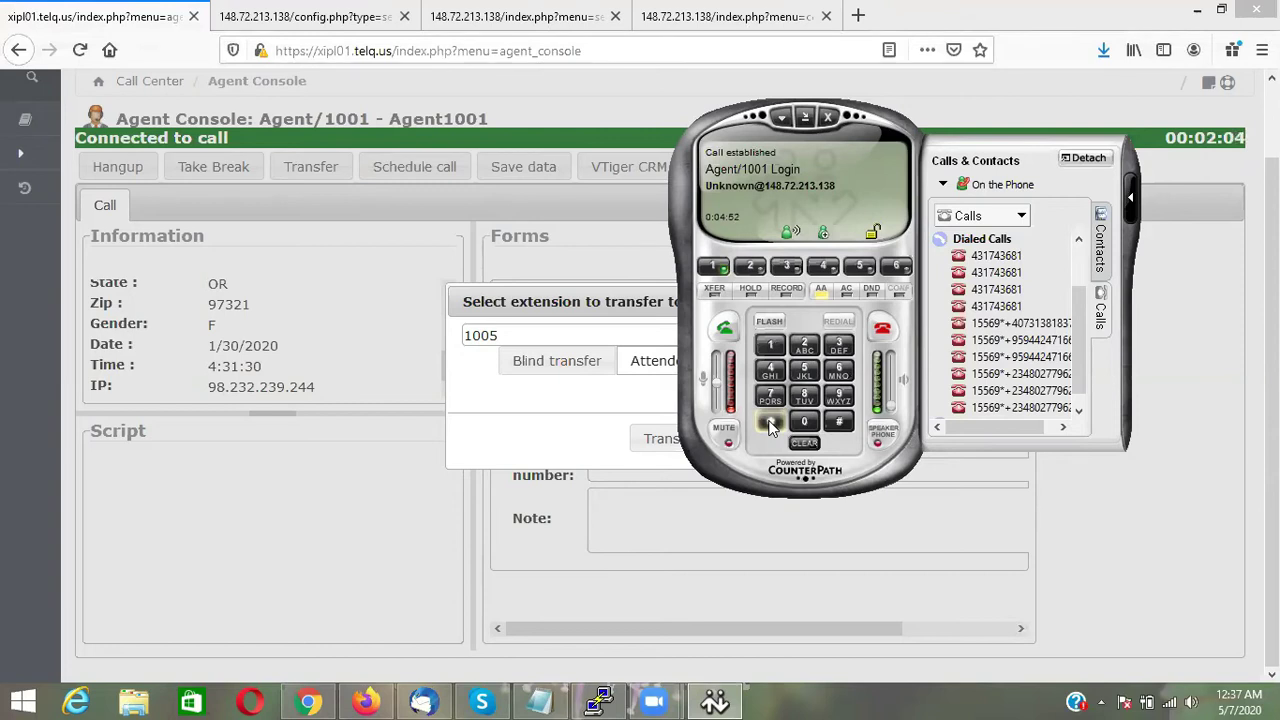
left_click(422, 291)
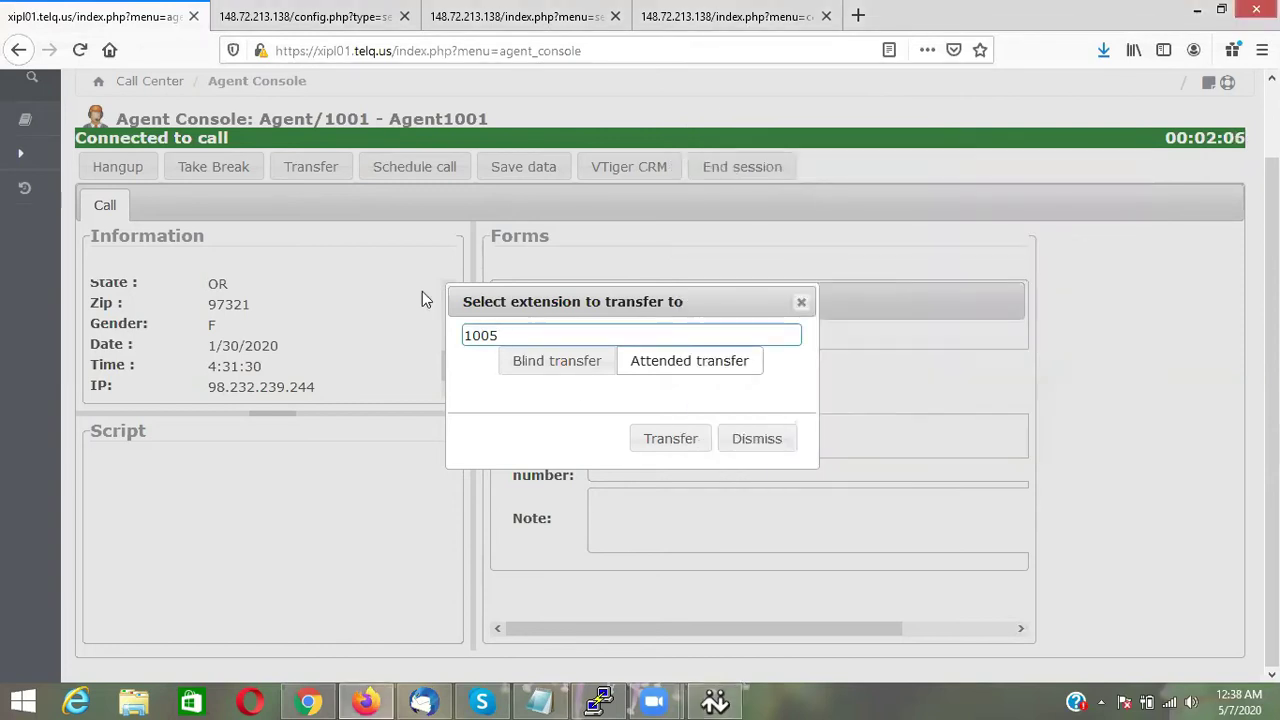
left_click(808, 311)
left_click(801, 302)
Hang up the connected call in the Agent Console and bring up the softphone
left_click(96, 174)
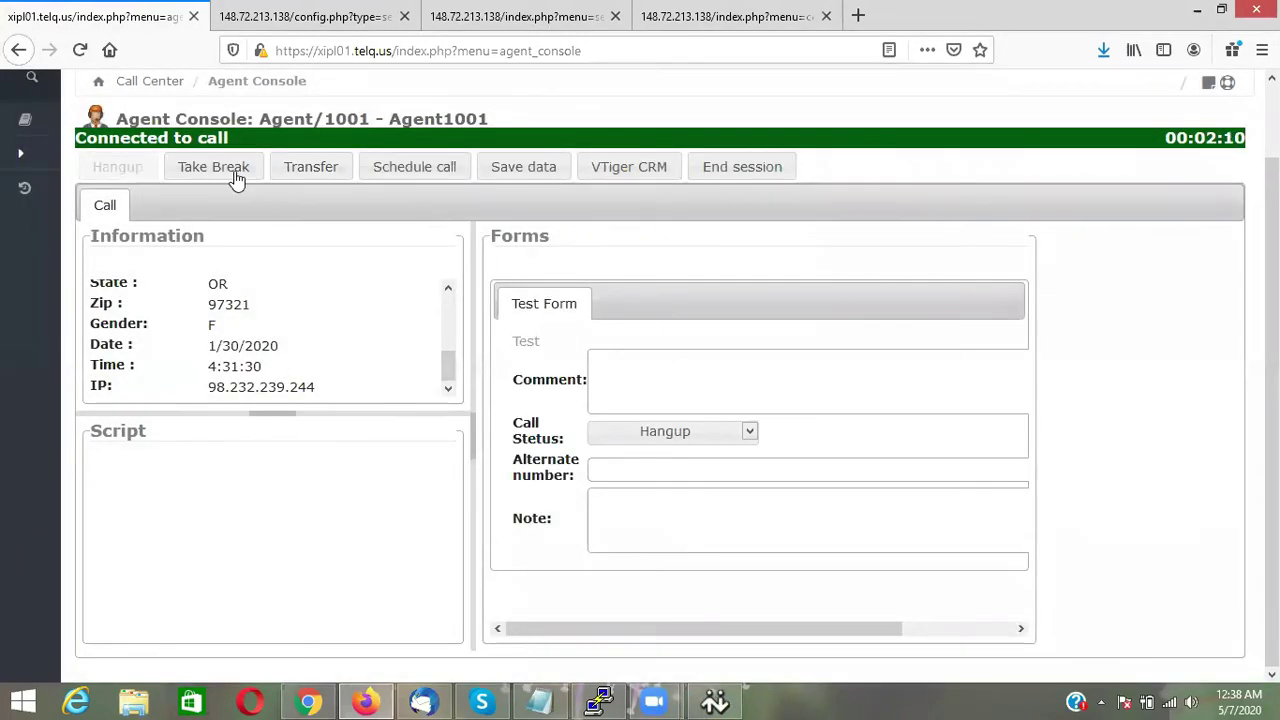
left_click(714, 702)
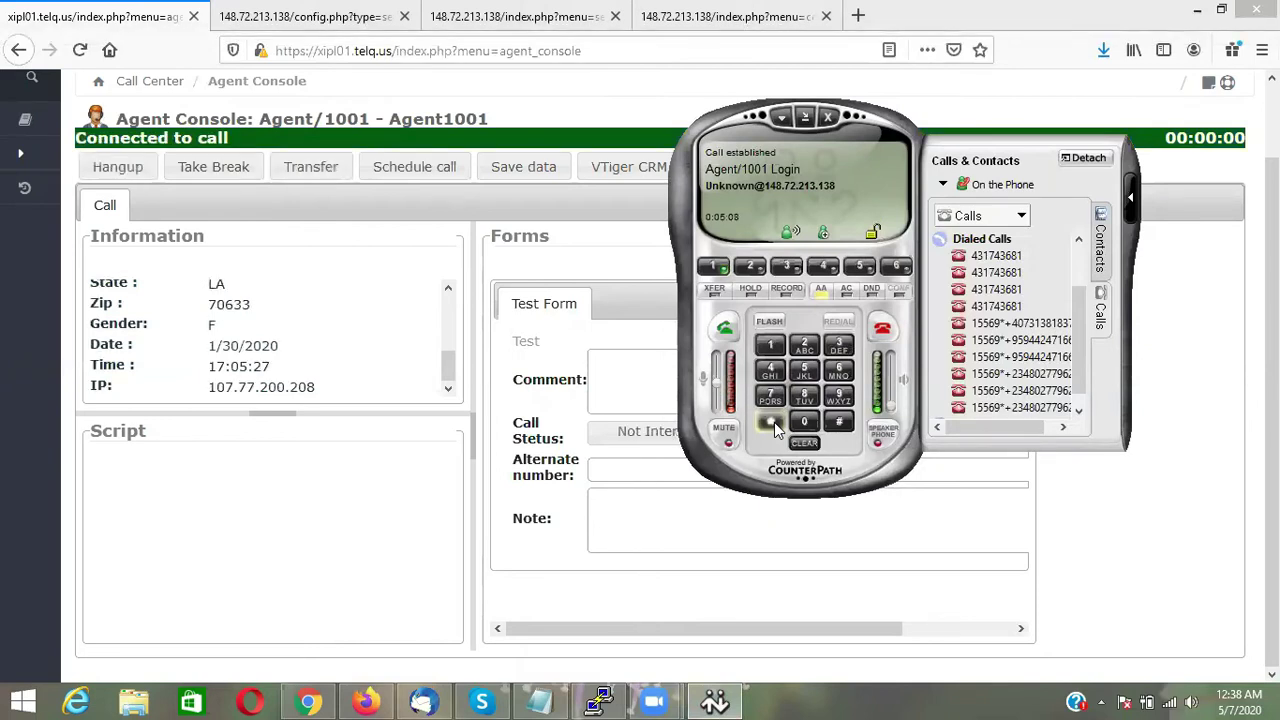
Deactivate the demo-Camp outgoing campaign in the admin portal, and hang up the connected call in the Agent Console
left_click(485, 16)
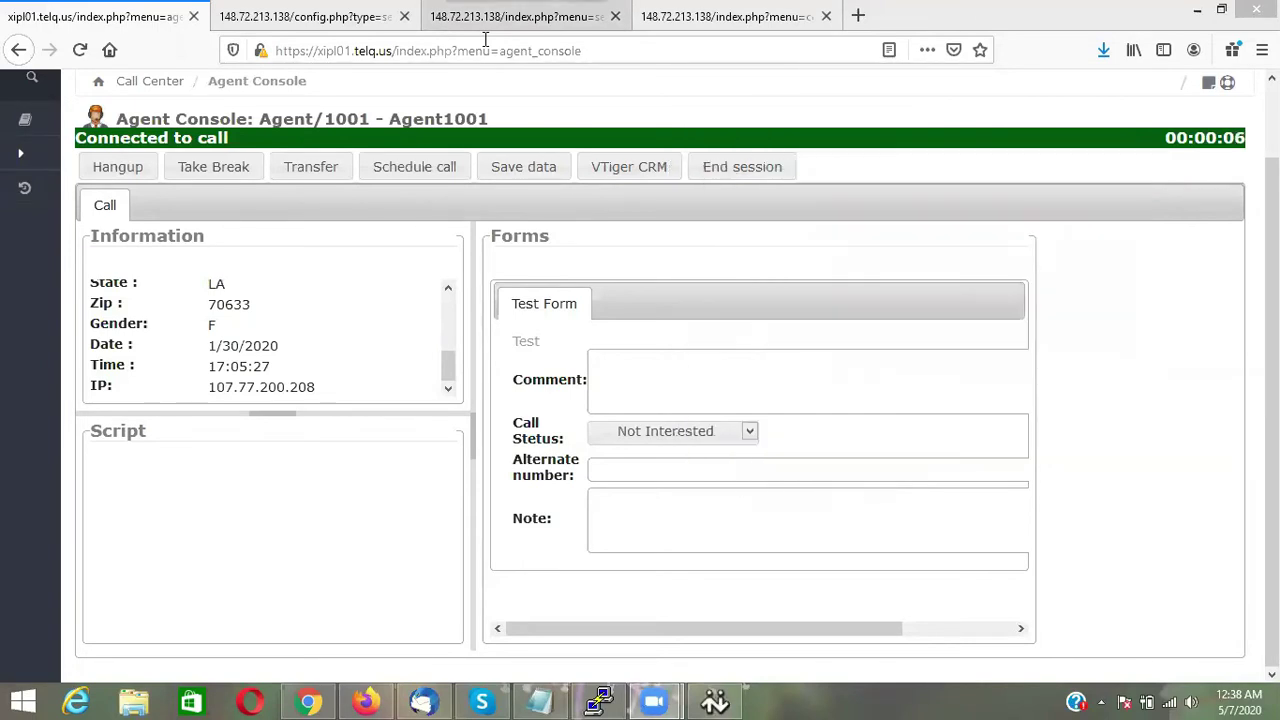
left_click(514, 203)
left_click(517, 247)
left_click(610, 204)
left_click(40, 12)
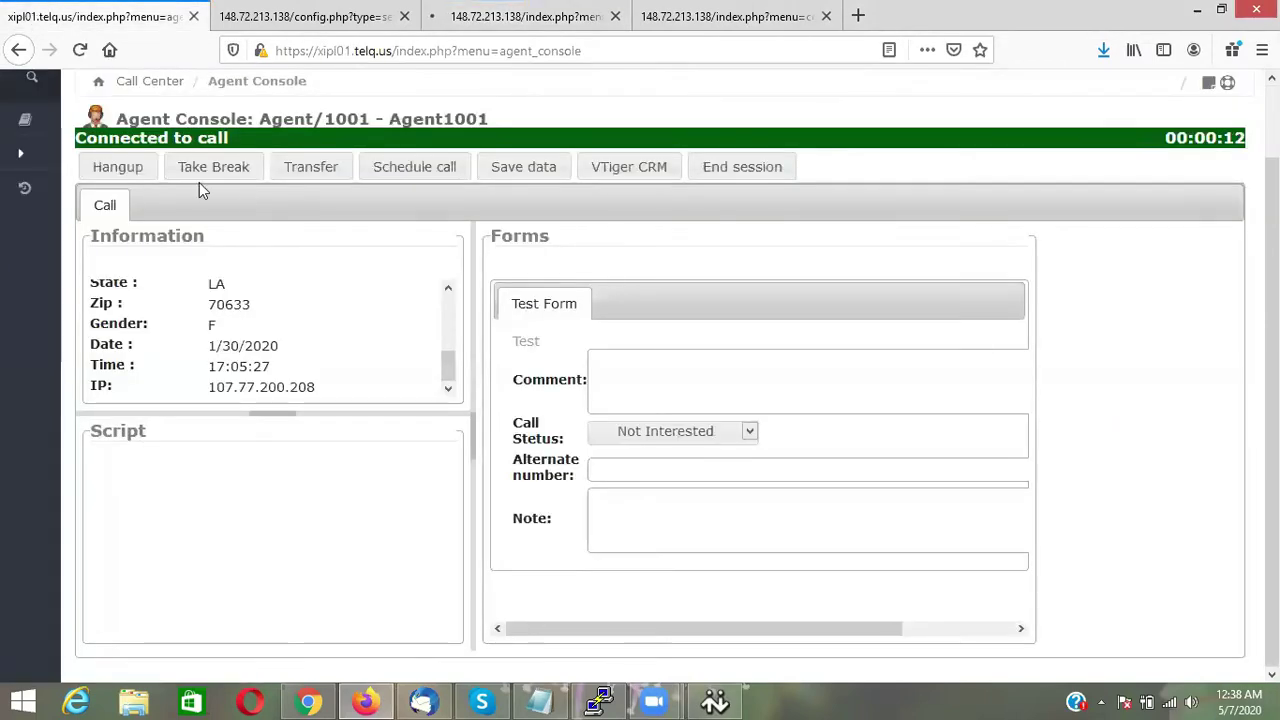
left_click(117, 168)
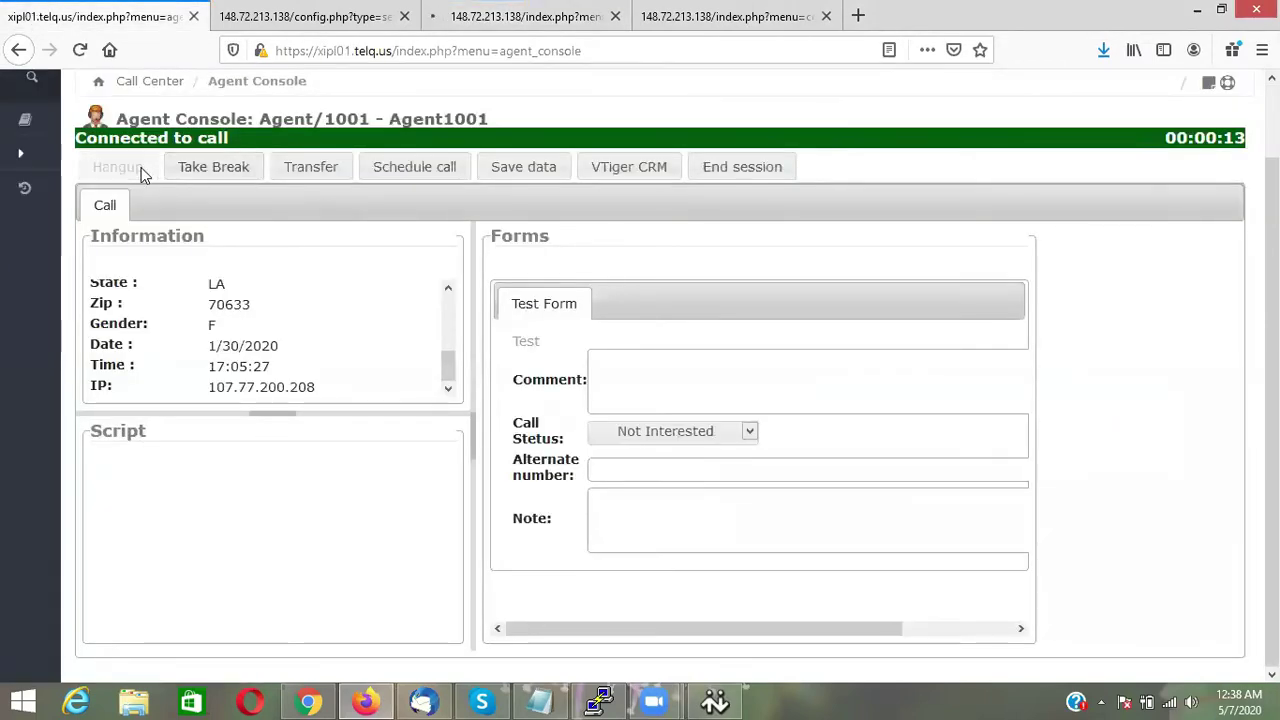
Check the campaign status in the admin portal and the agent login call on the softphone, and return to the Agent Console
left_click(422, 28)
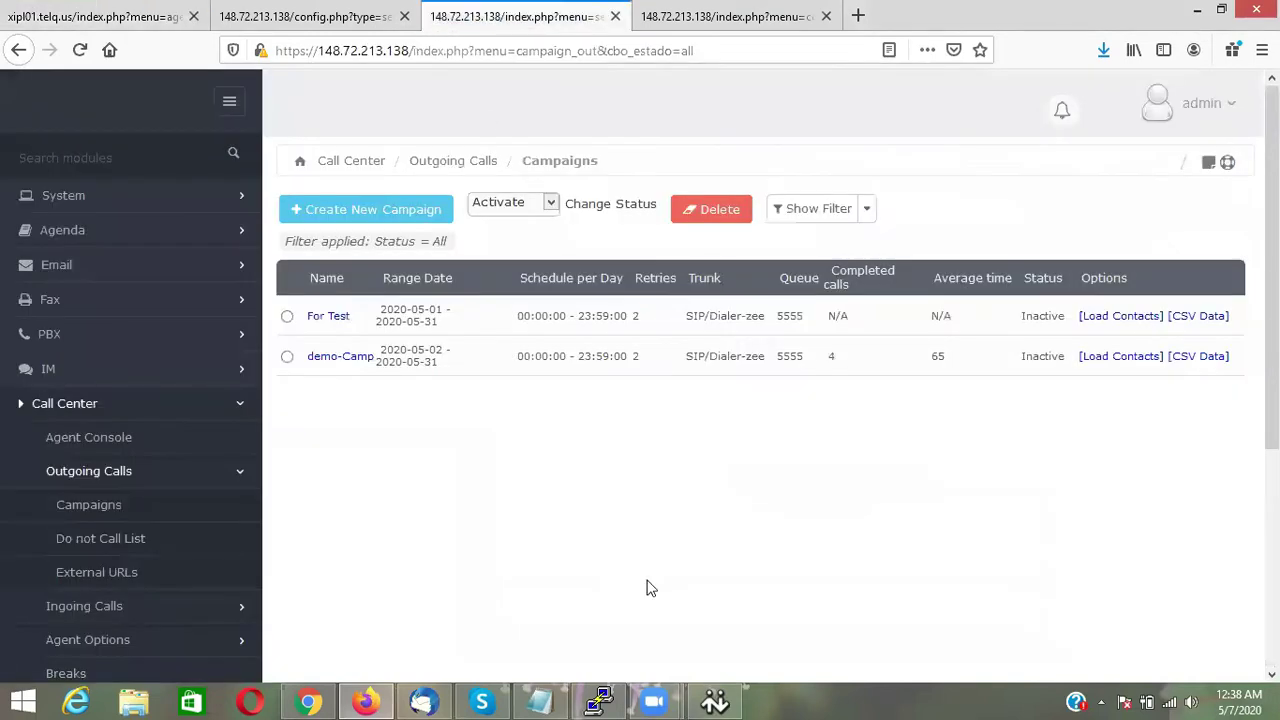
left_click(716, 701)
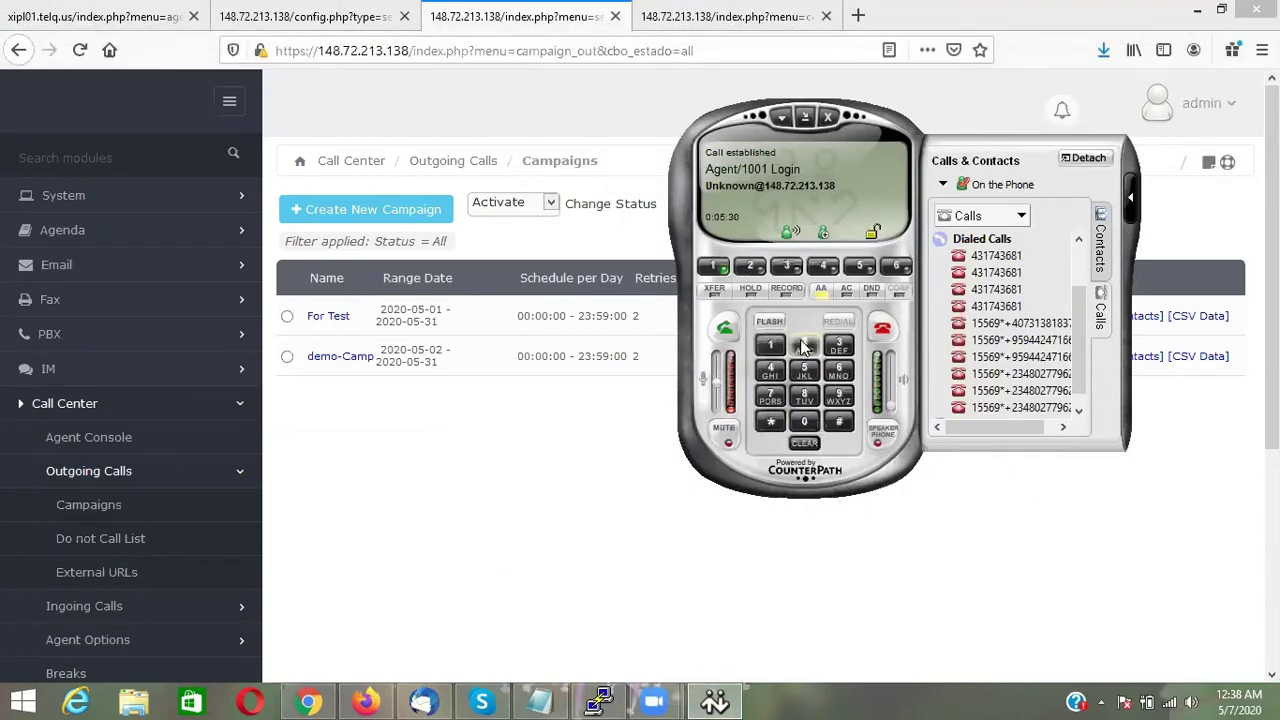
left_click(770, 348)
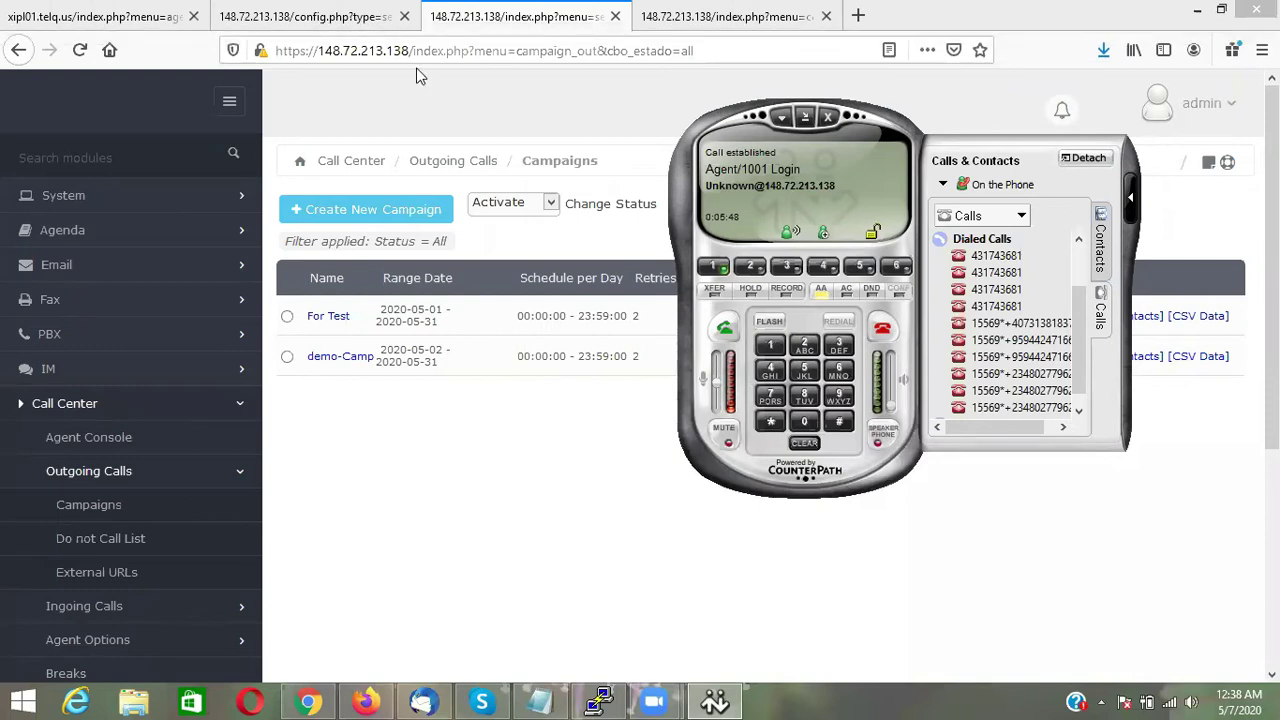
left_click(405, 16)
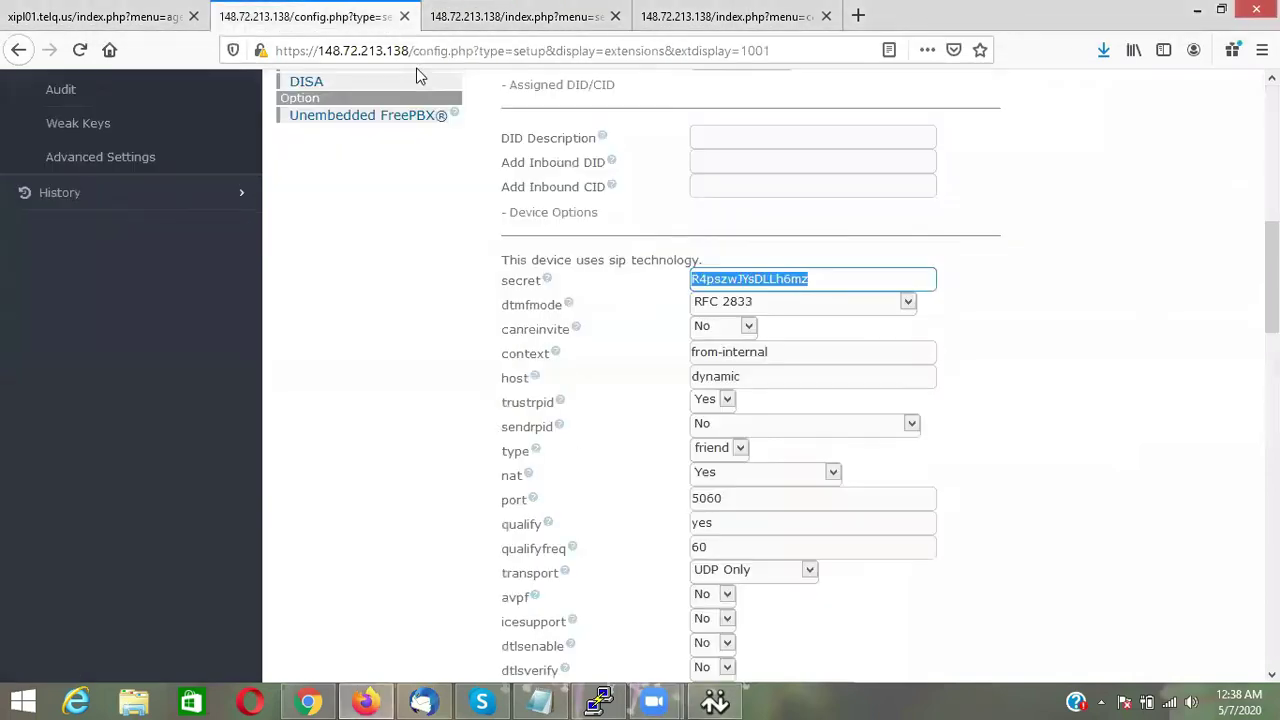
left_click(150, 16)
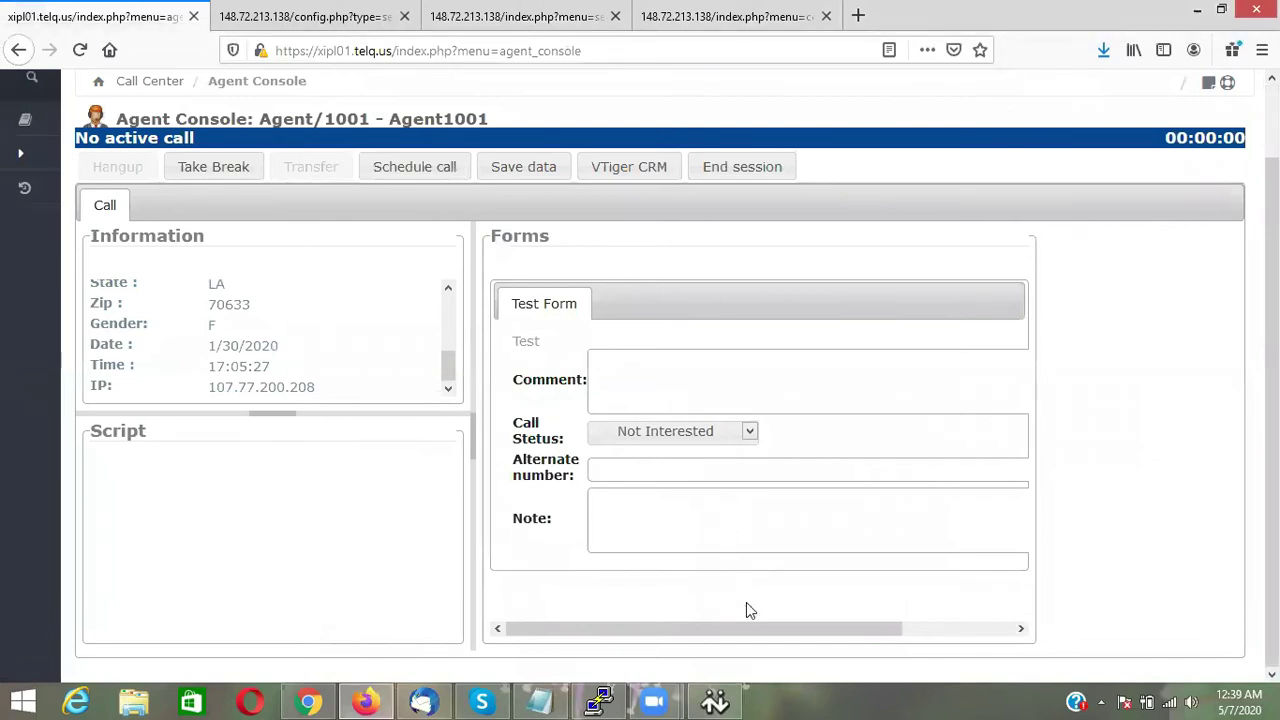
left_click_drag(751, 632, 680, 637)
left_click(715, 701)
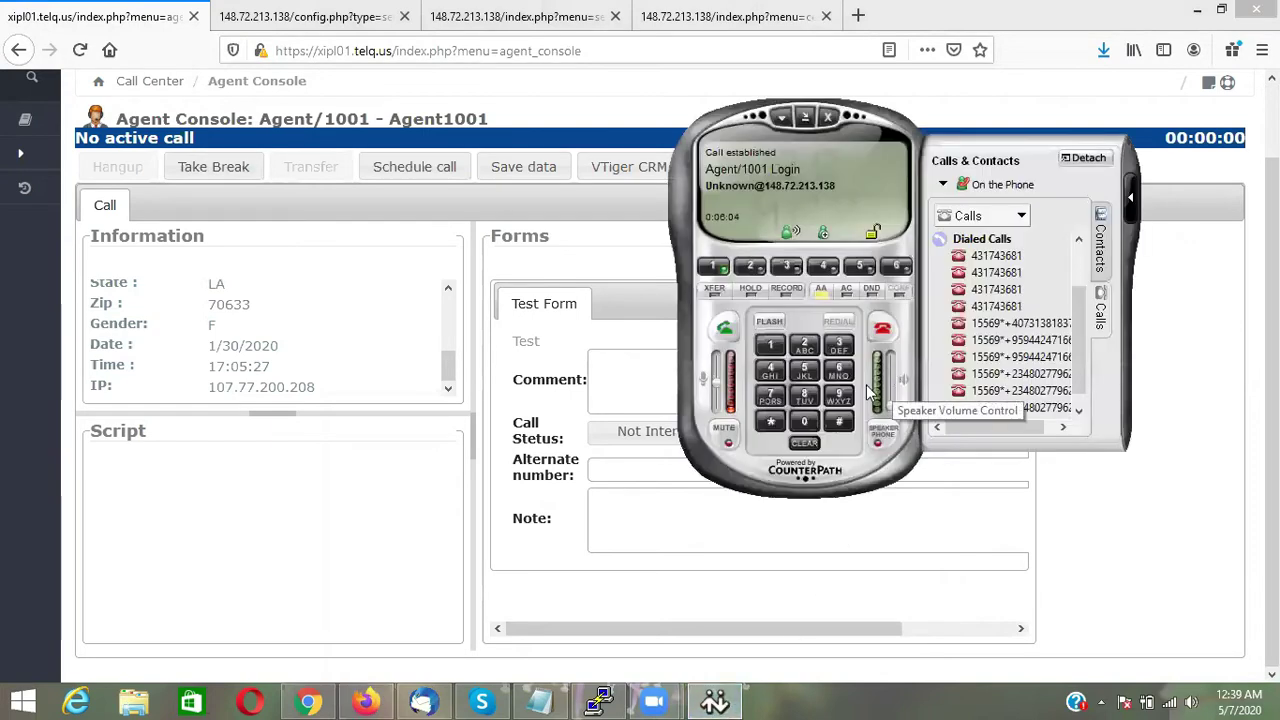
left_click(377, 540)
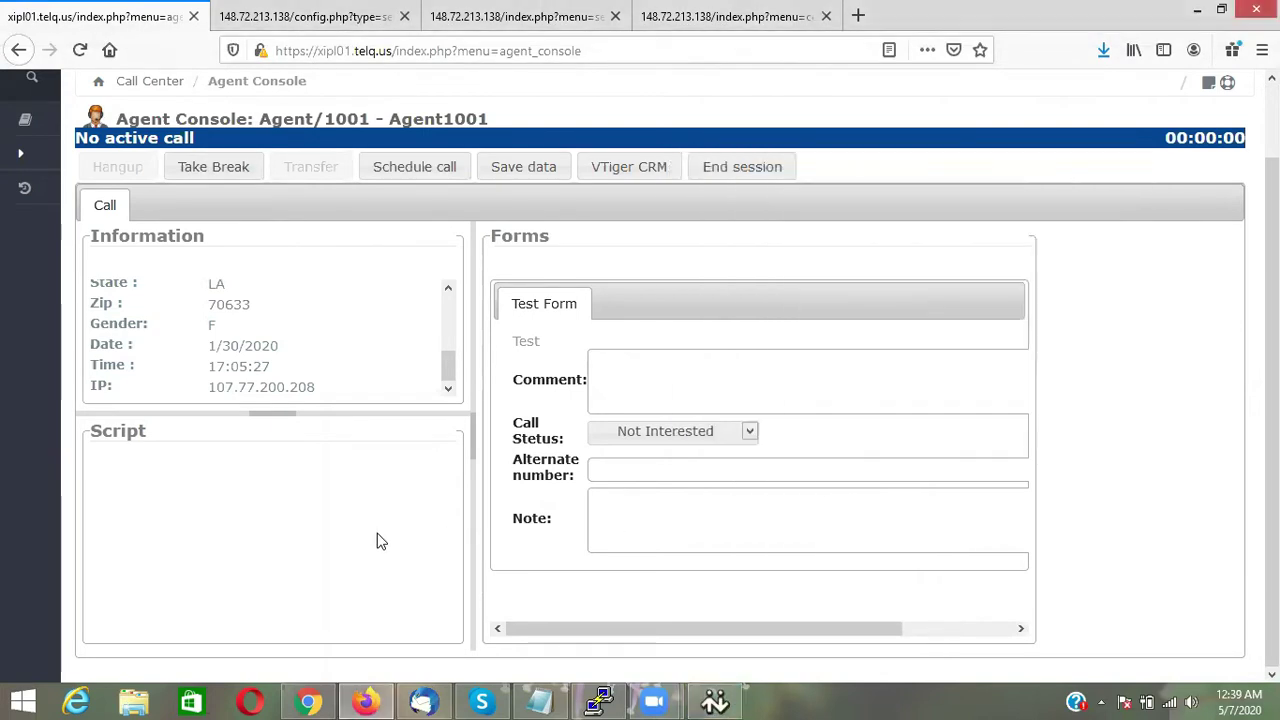
View the end-of-campaign and date options for scheduling a call, and close the dialog without scheduling
left_click(415, 167)
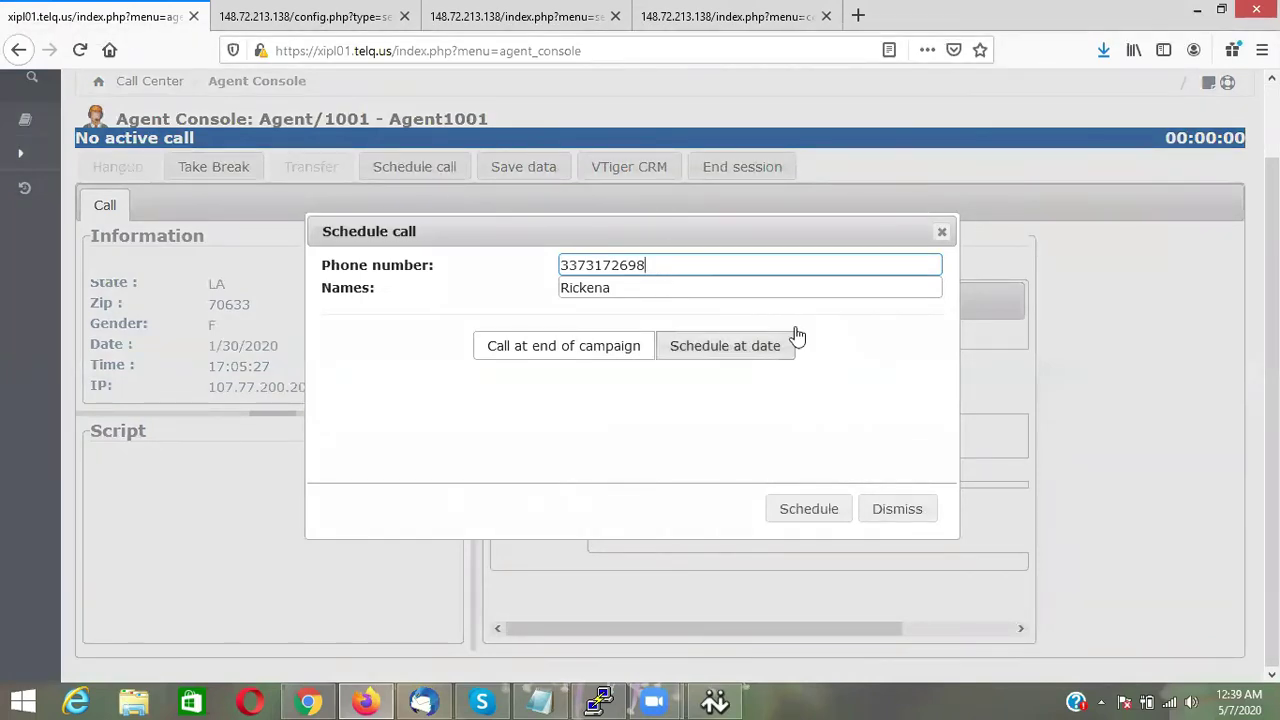
left_click(942, 234)
left_click(942, 234)
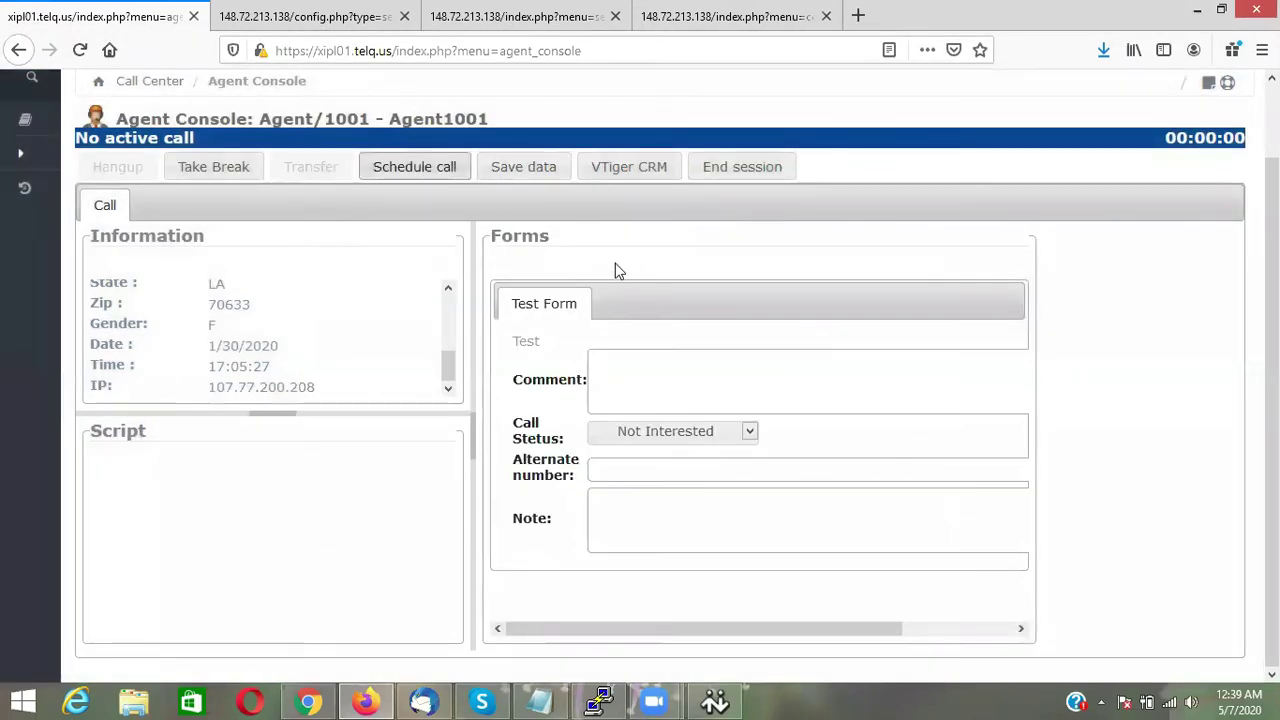
Review the call status options, keep Not Interested selected, and save the form data
left_click(678, 440)
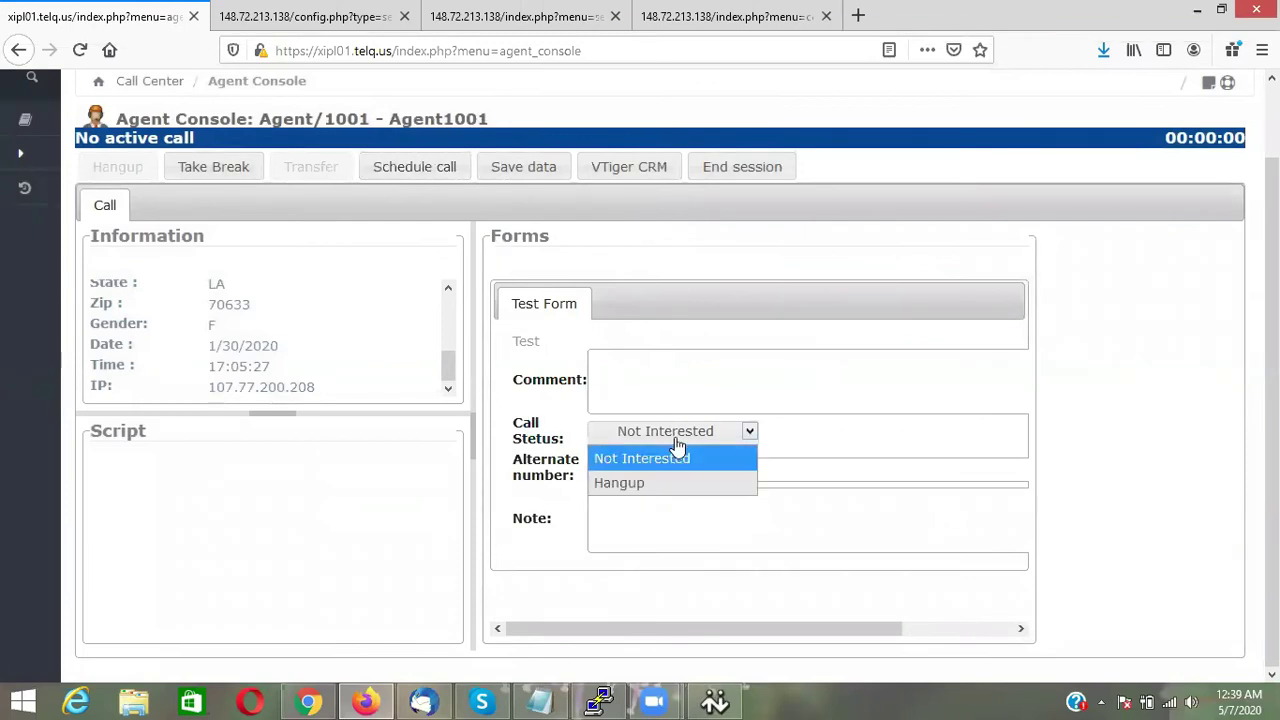
left_click(692, 441)
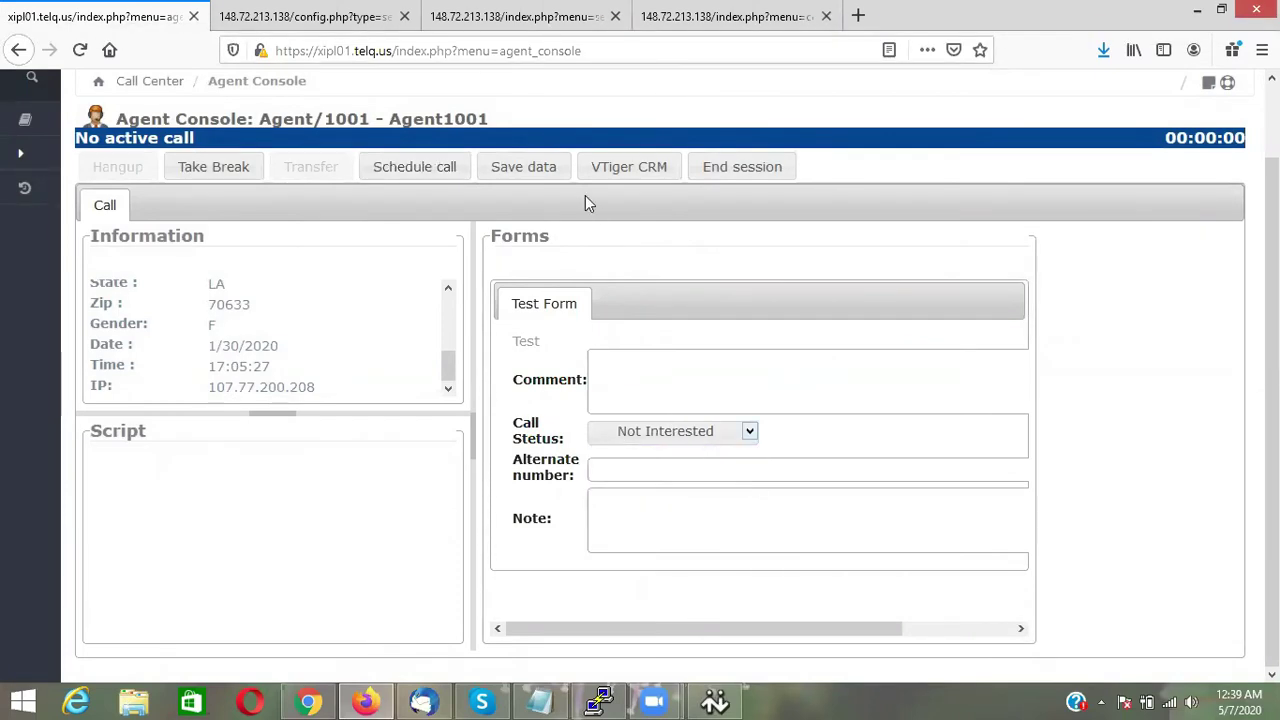
left_click(528, 172)
Widen the Information and Script panels by moving the divider beside the Forms panel
left_click_drag(535, 634, 466, 646)
left_click_drag(474, 232, 552, 233)
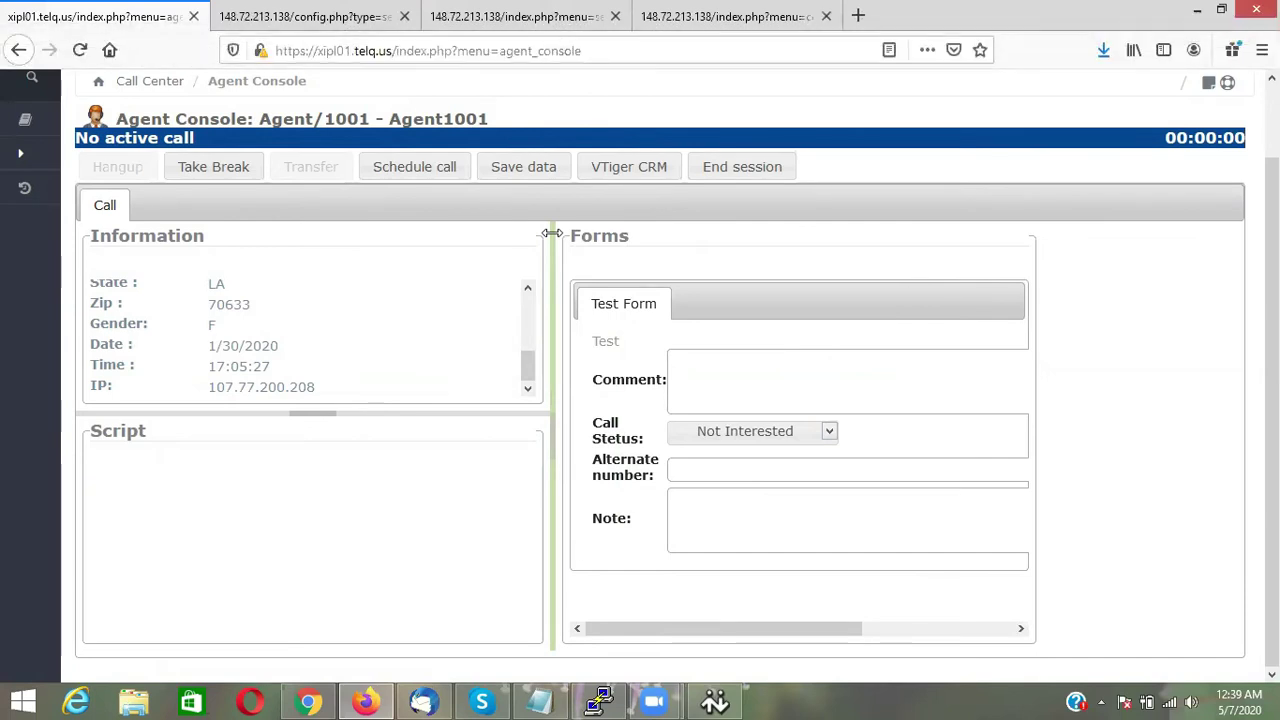
Start entering a phone number on the softphone's second line, cancel it, and return to the Agent Console
left_click(728, 700)
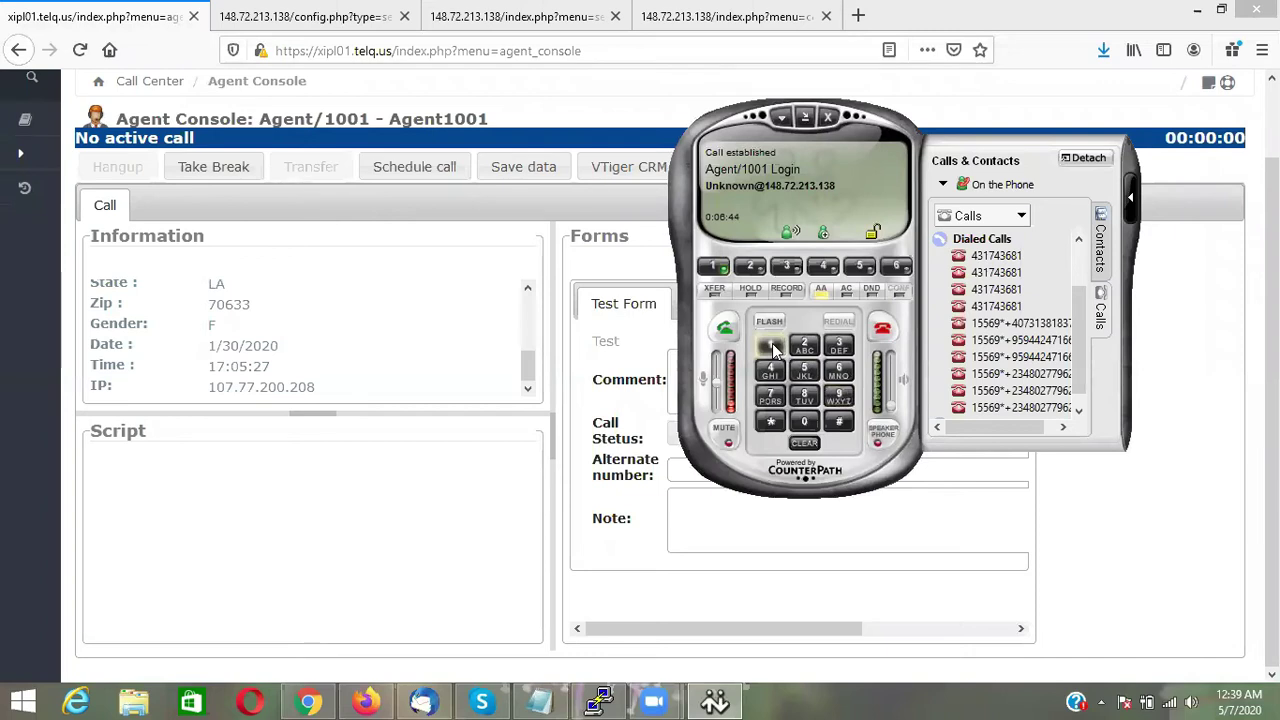
left_click(752, 268)
left_click(772, 343)
left_click(838, 397)
left_click(770, 398)
left_click(800, 395)
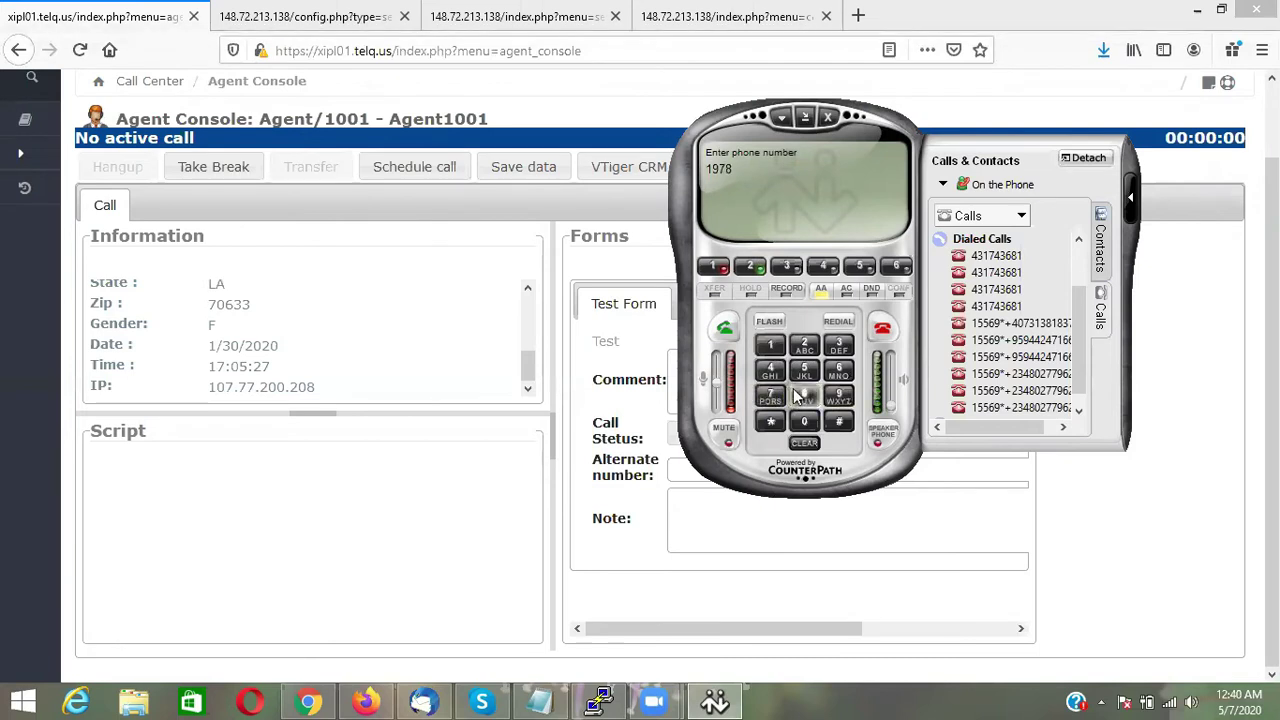
left_click(884, 330)
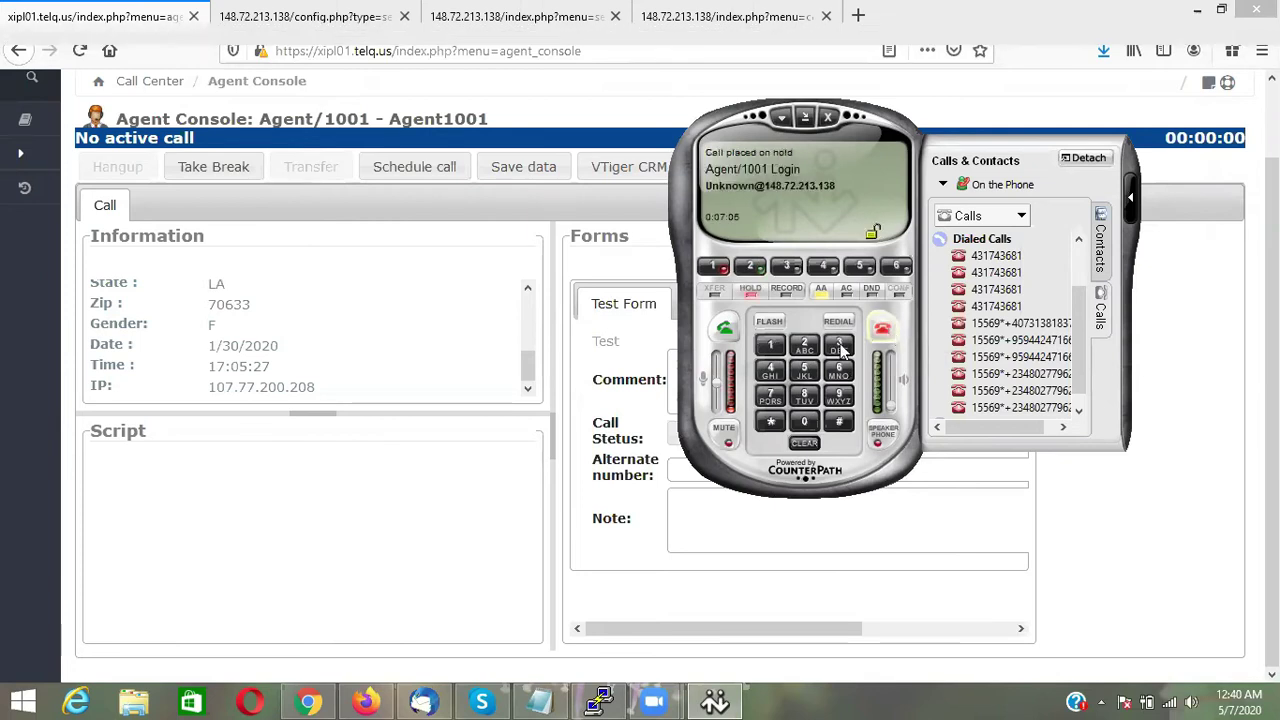
left_click(495, 478)
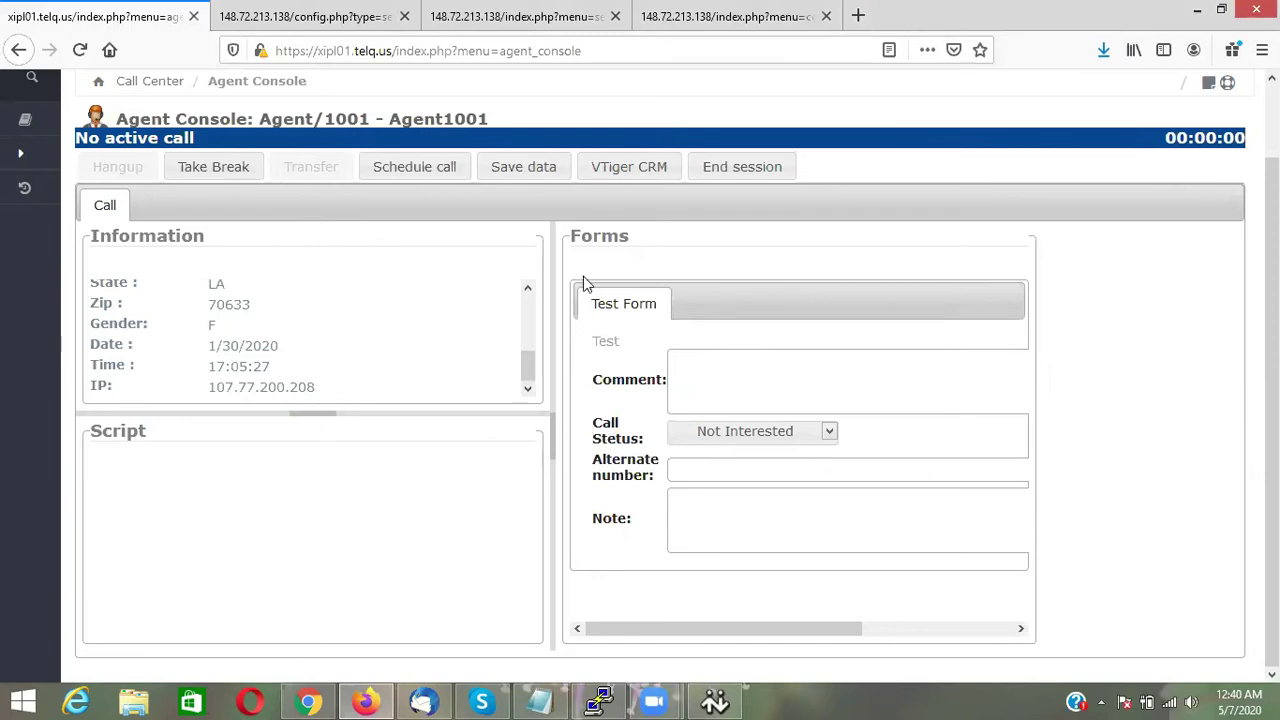
View the contact's name, phone and address details in the Information panel, and open and close the sticky note
left_click_drag(523, 372, 523, 322)
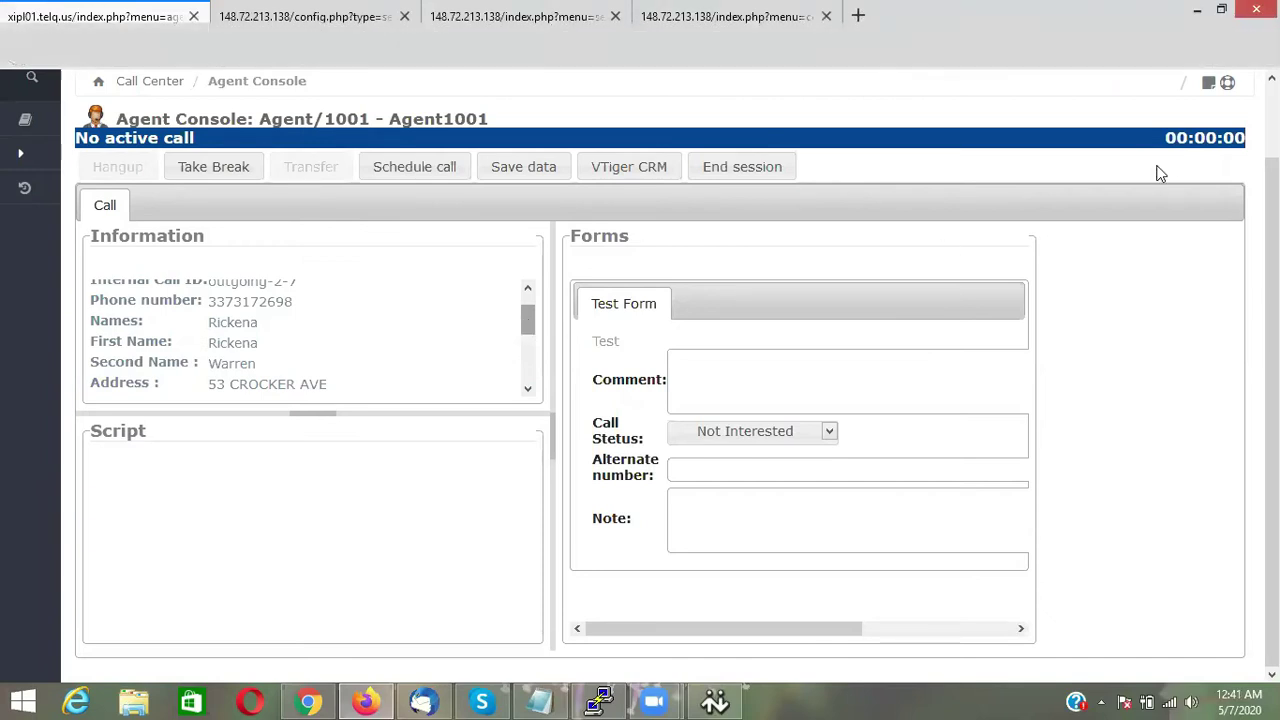
left_click(1210, 81)
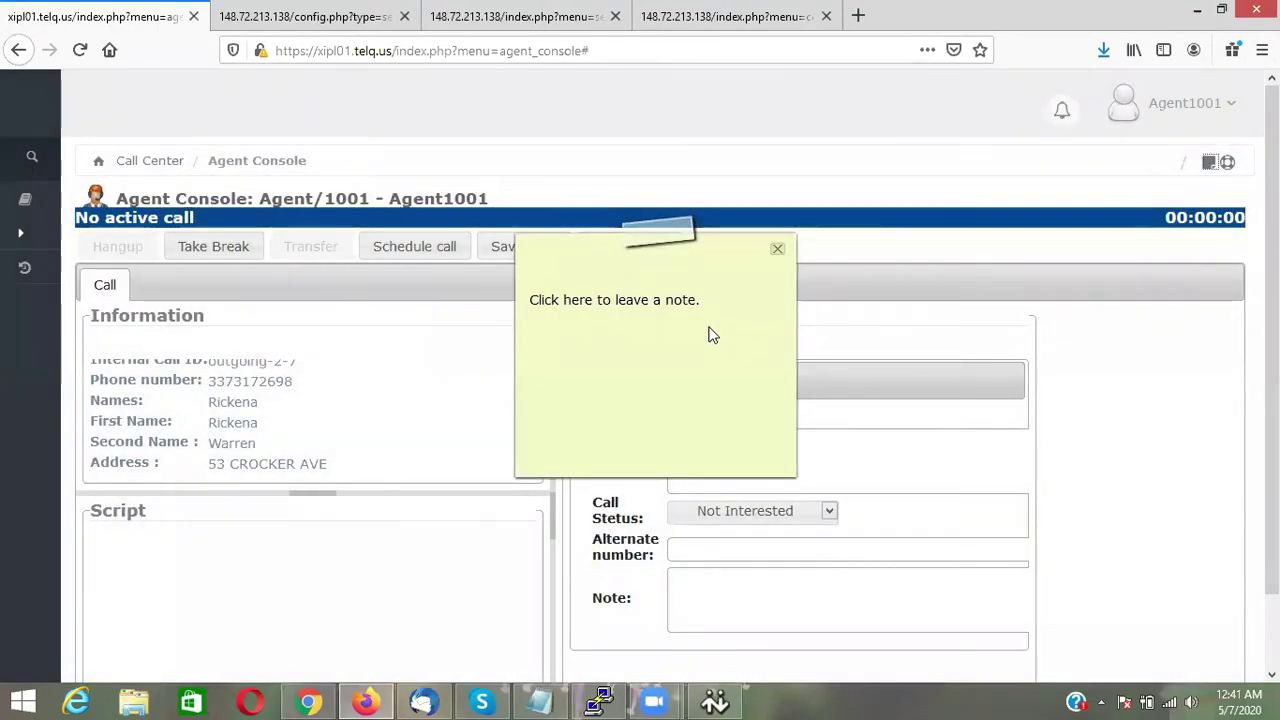
left_click(778, 251)
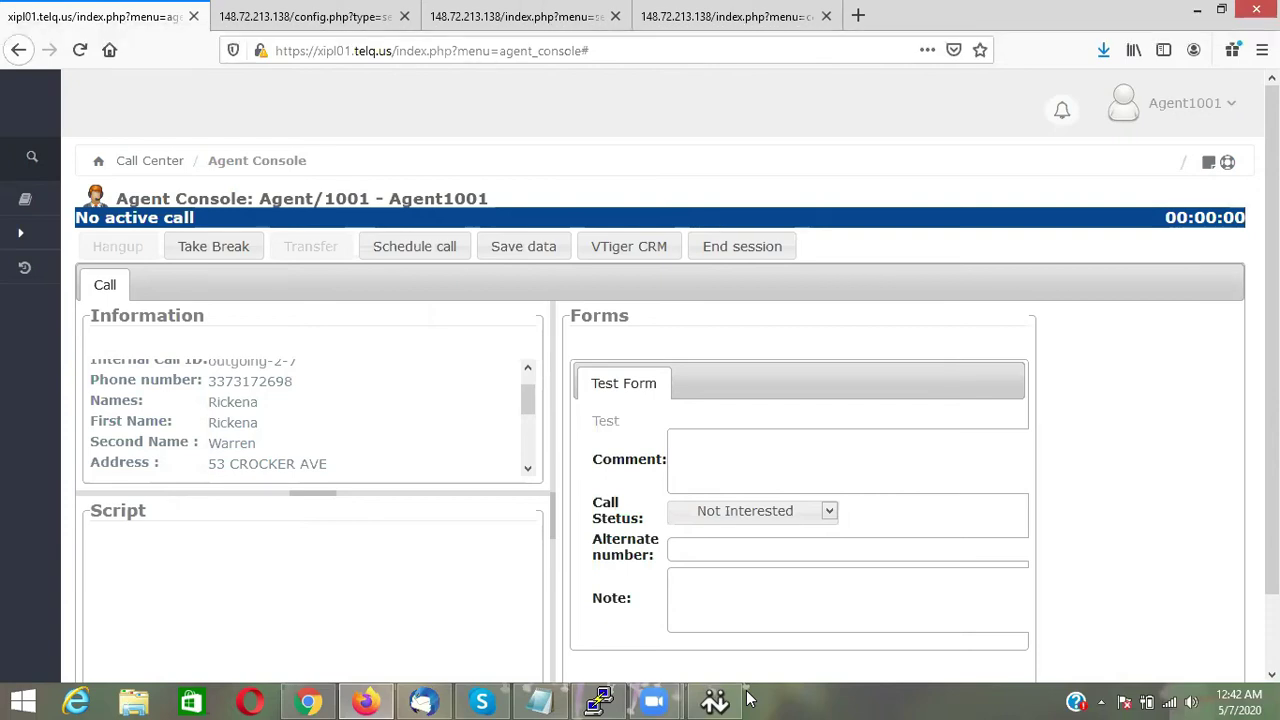
Take the softphone's line 1 agent call off hold, switch to line 2 and back to line 1, and return to the Agent Console
left_click(716, 700)
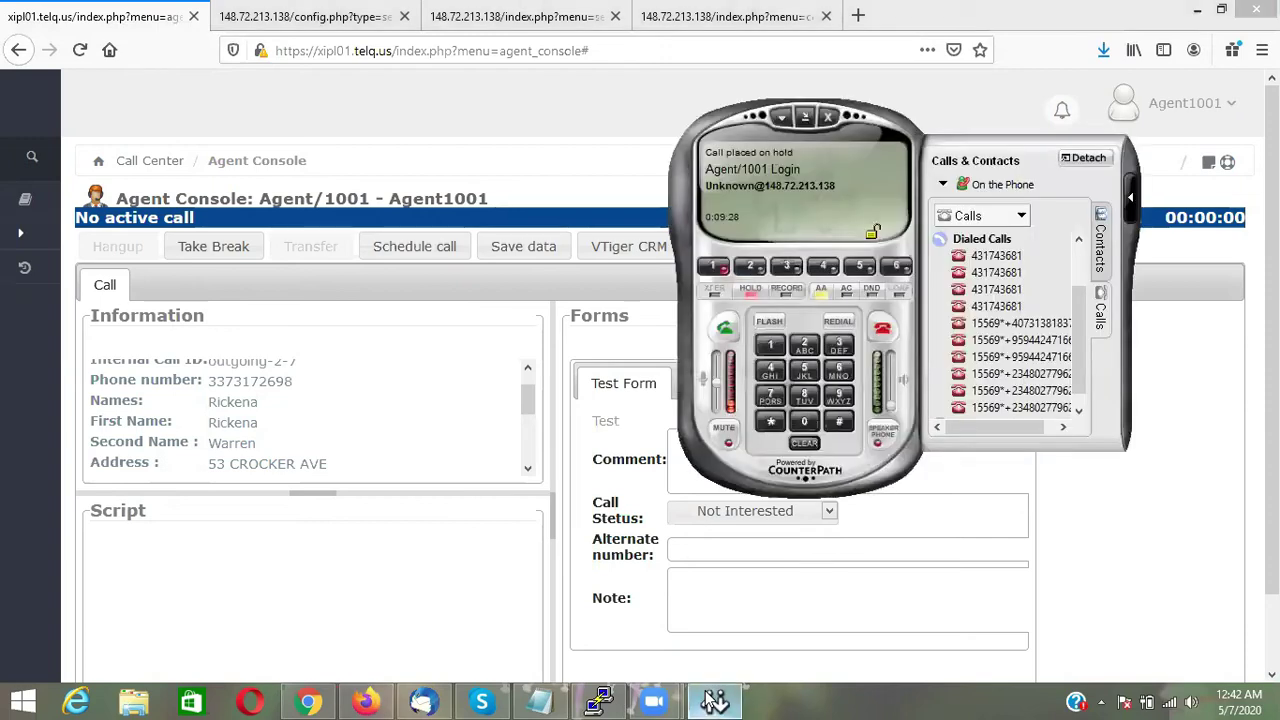
left_click(716, 270)
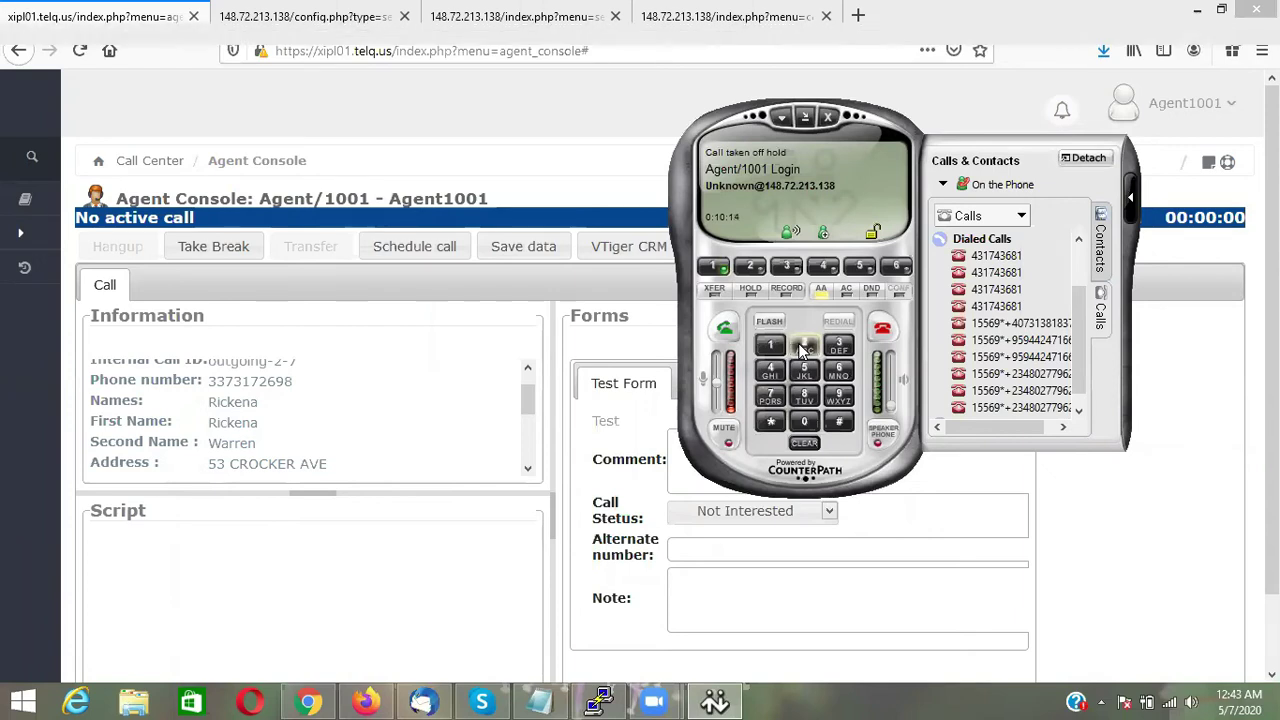
left_click(755, 268)
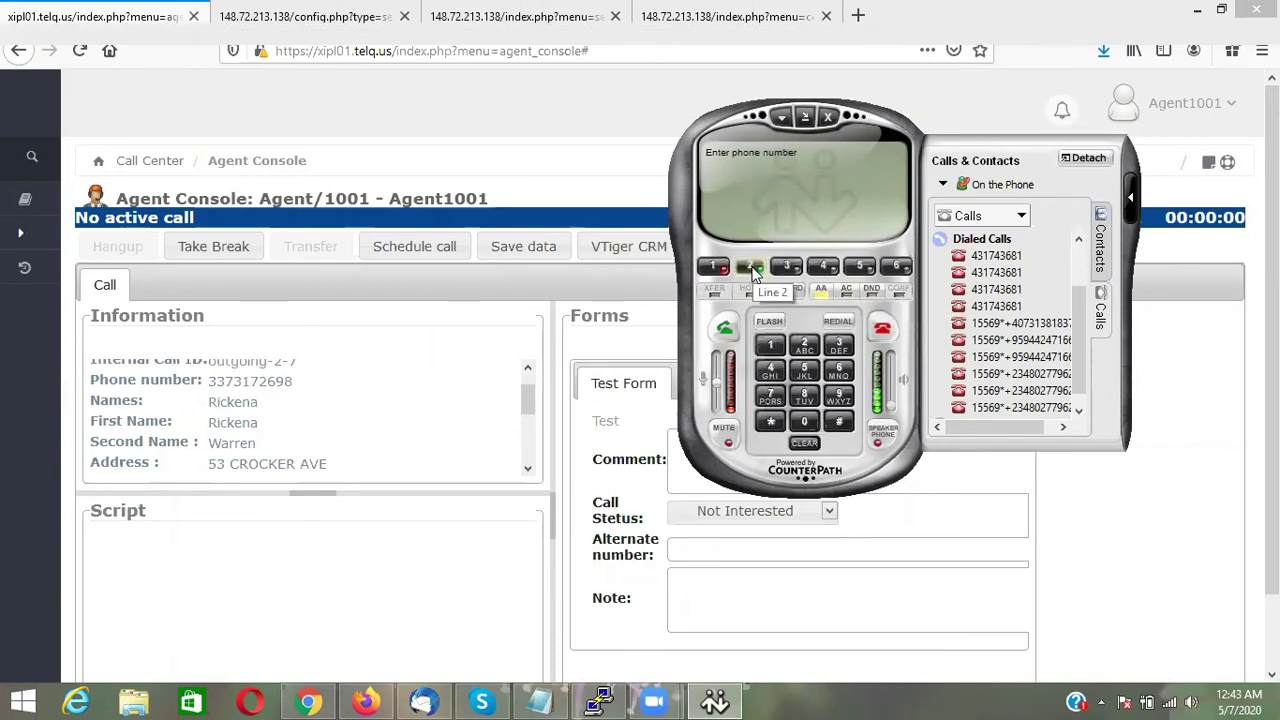
left_click(712, 268)
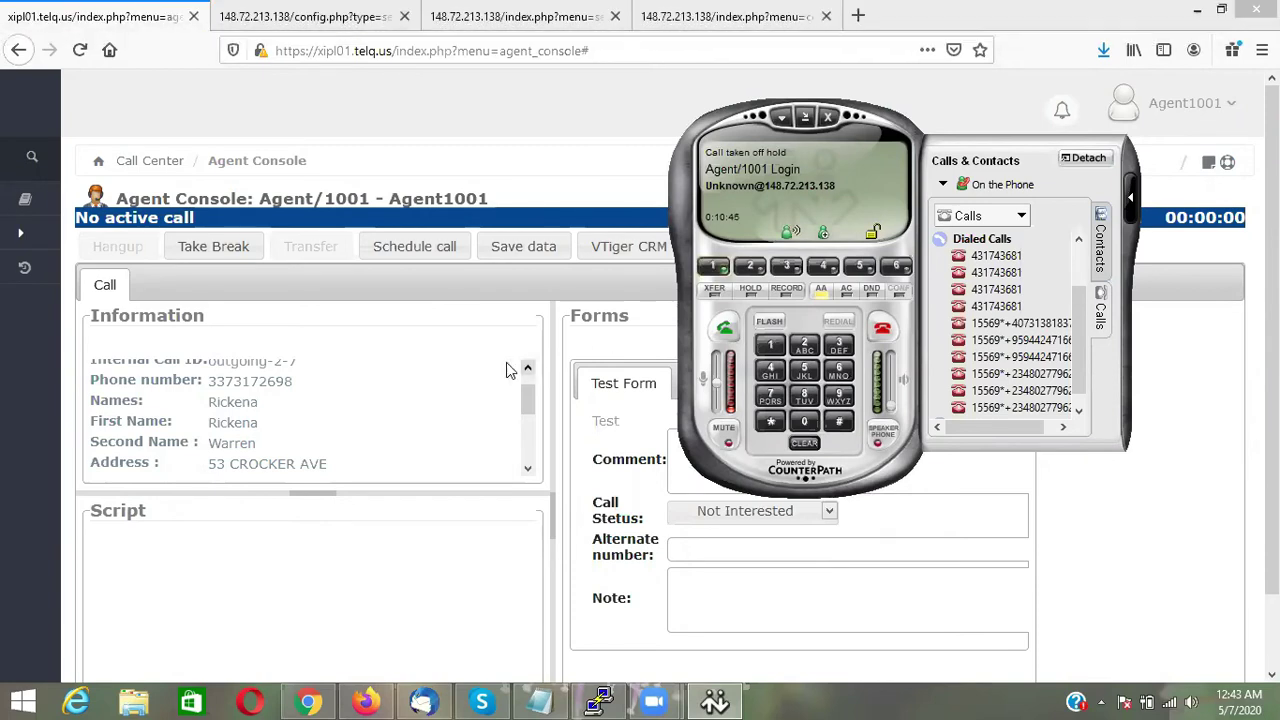
left_click(499, 328)
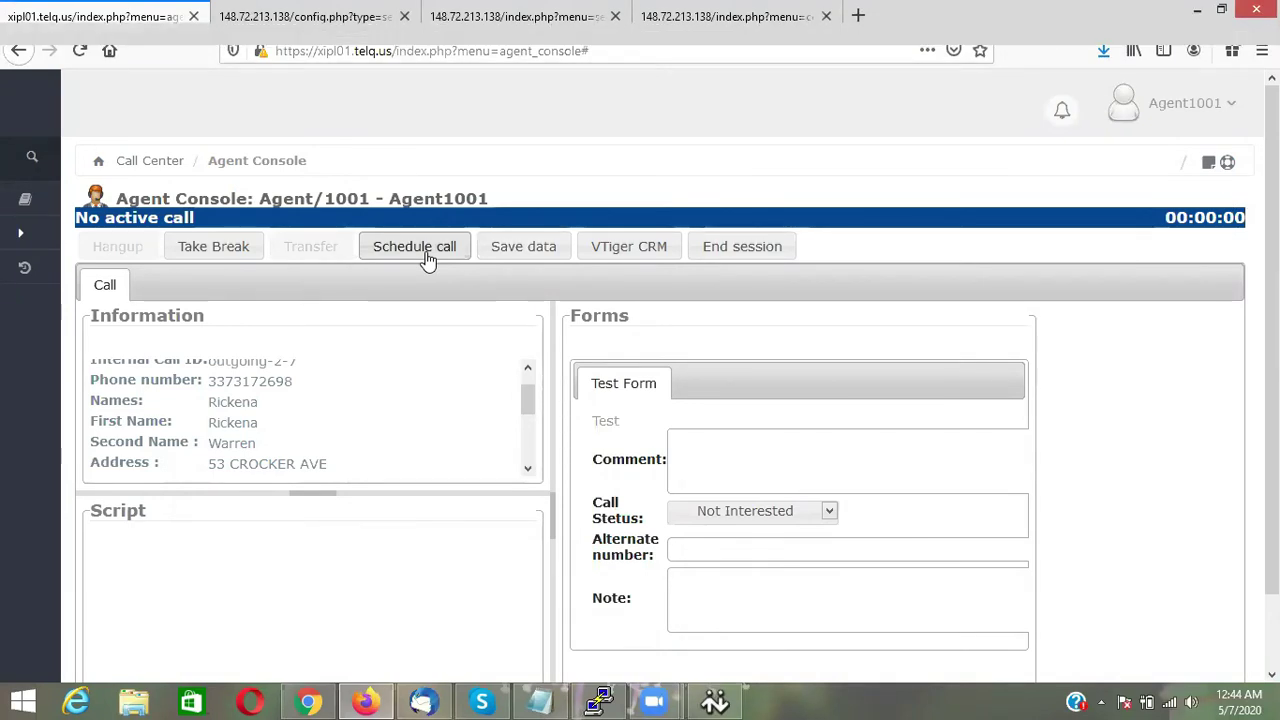
Open the properties of the softphone's xipl01.telq.us SIP account and review the display name, user name, password, authorization name and domain fields
left_click(714, 701)
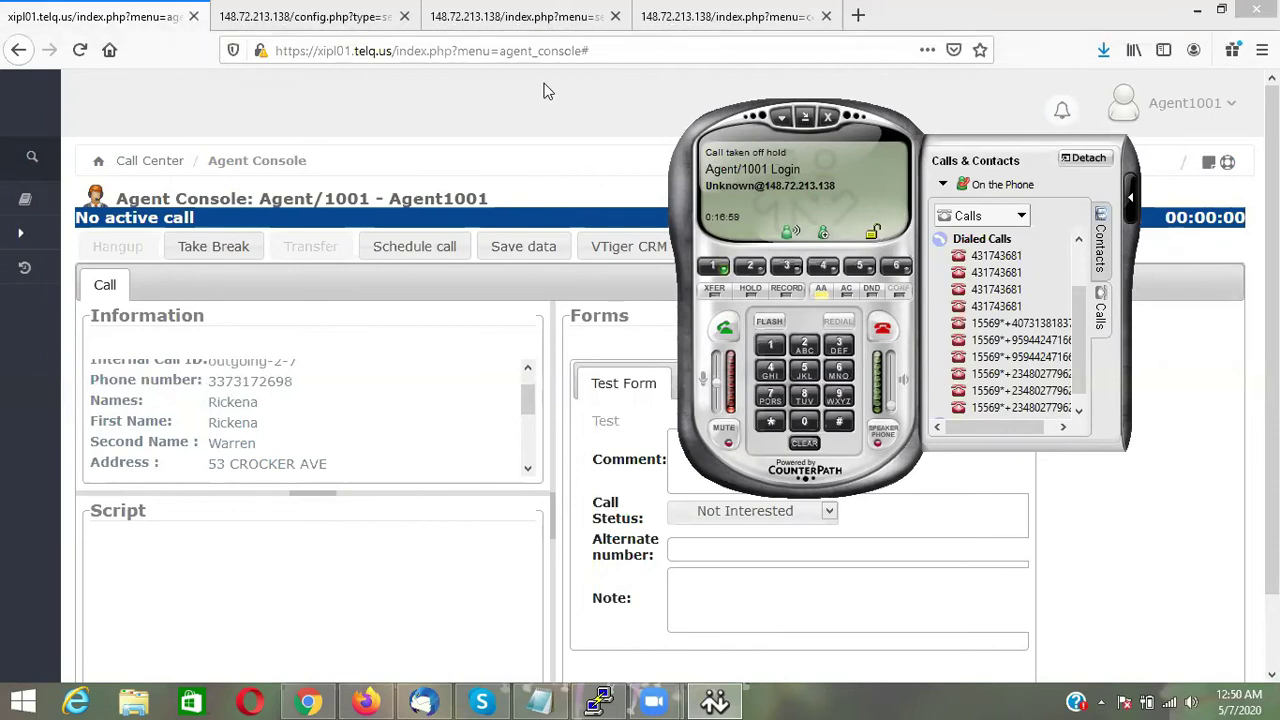
left_click(782, 117)
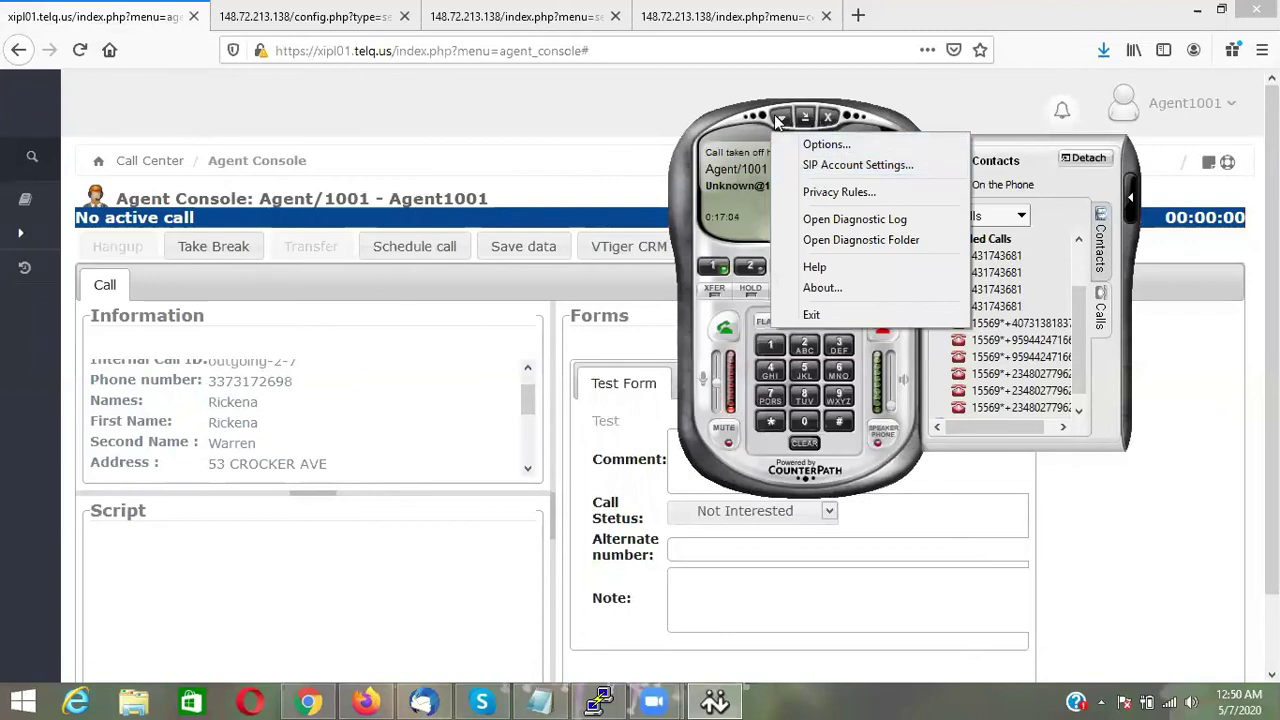
left_click(813, 170)
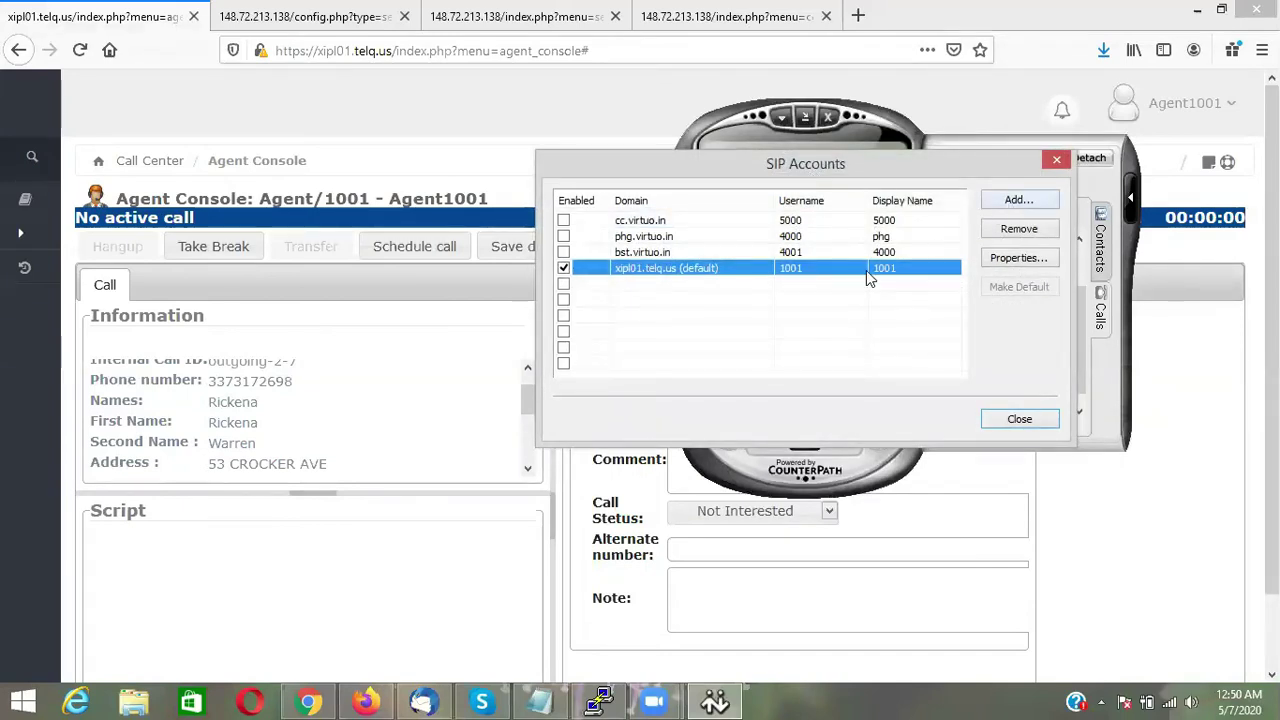
double_click(815, 270)
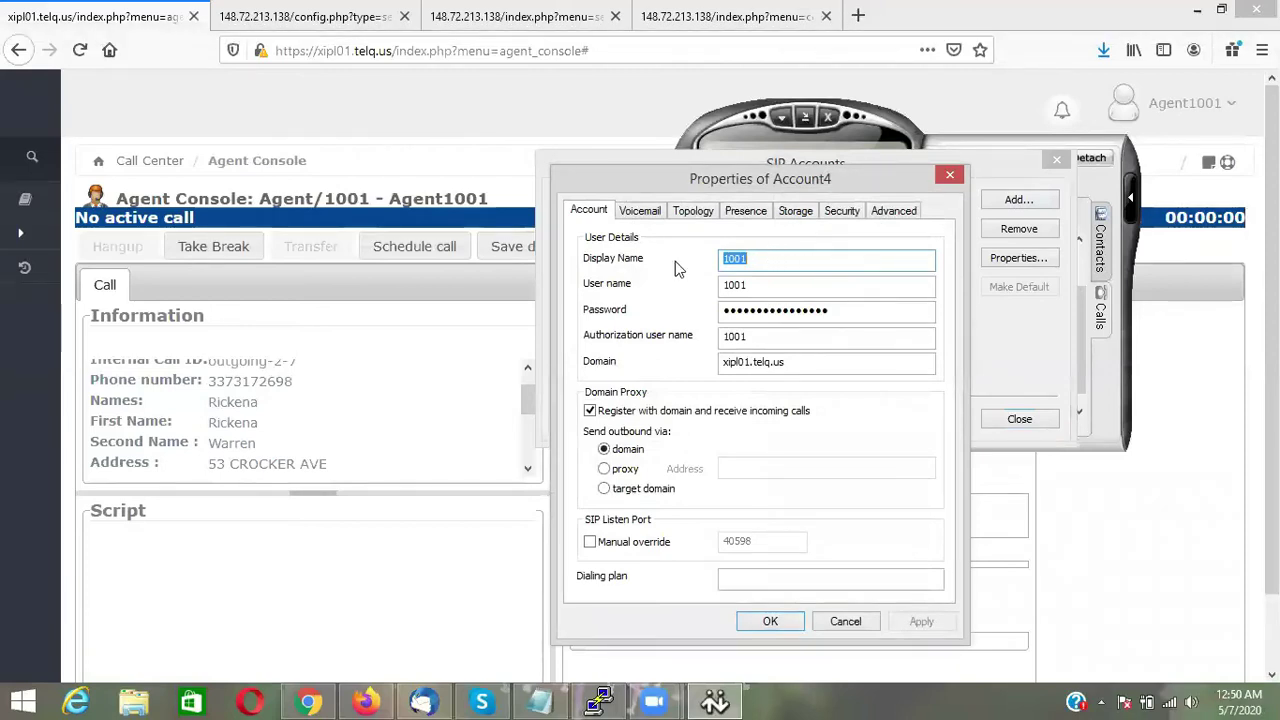
left_click(770, 259)
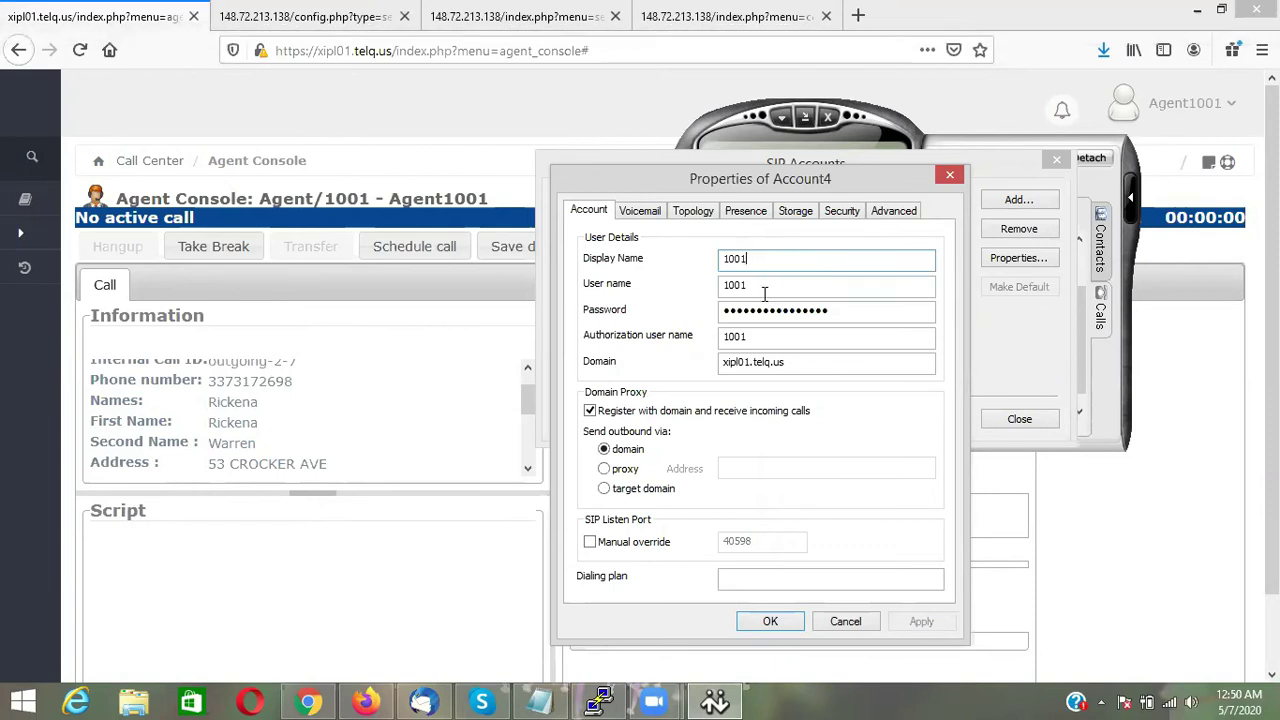
left_click_drag(849, 313, 706, 302)
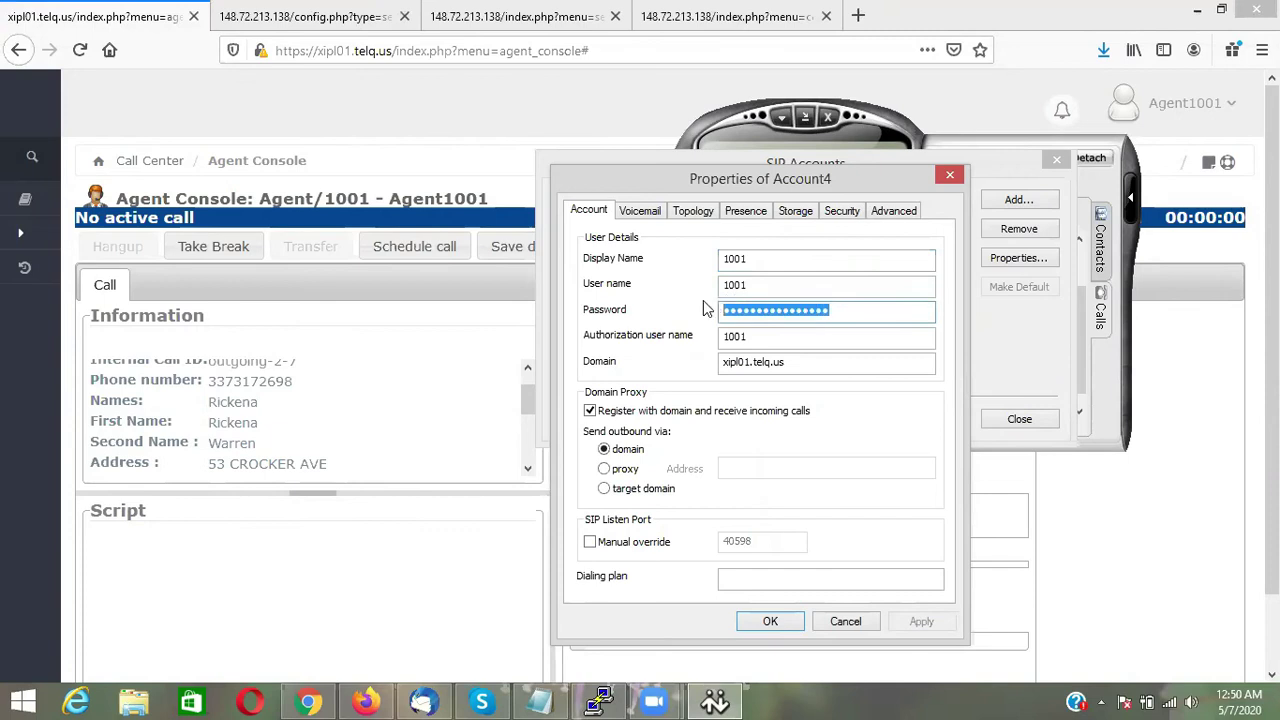
left_click(751, 330)
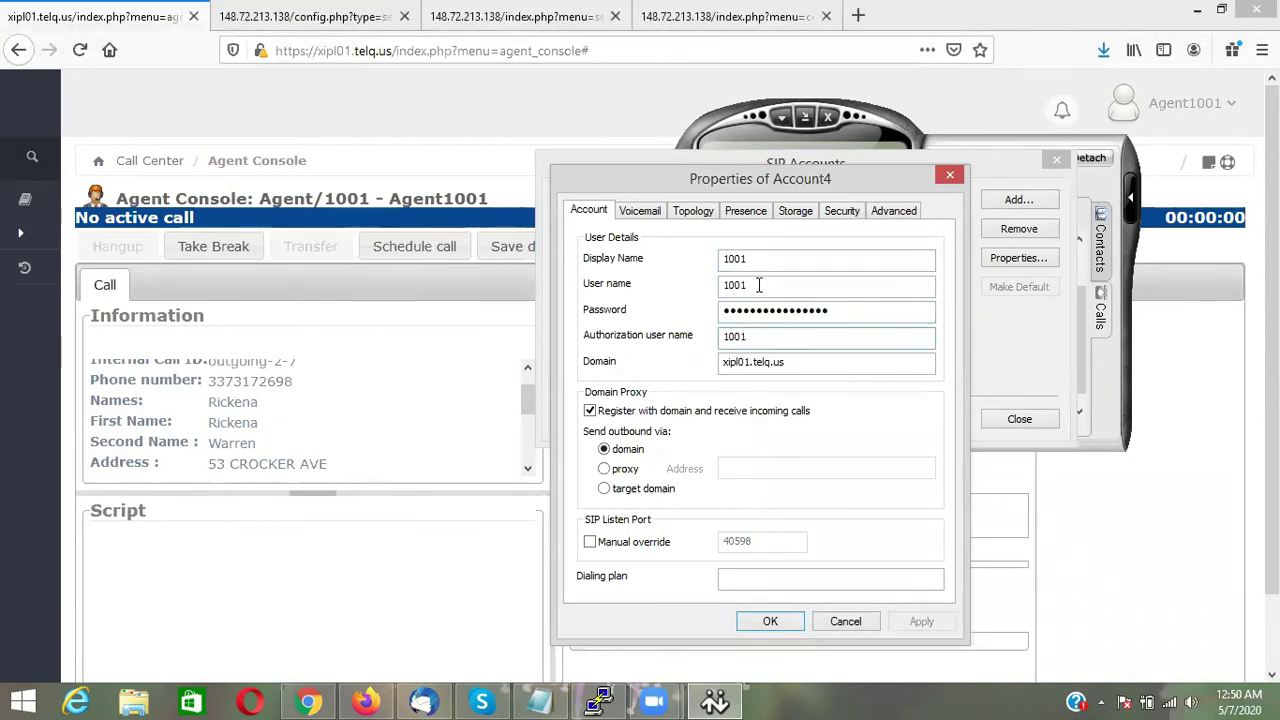
left_click(789, 364)
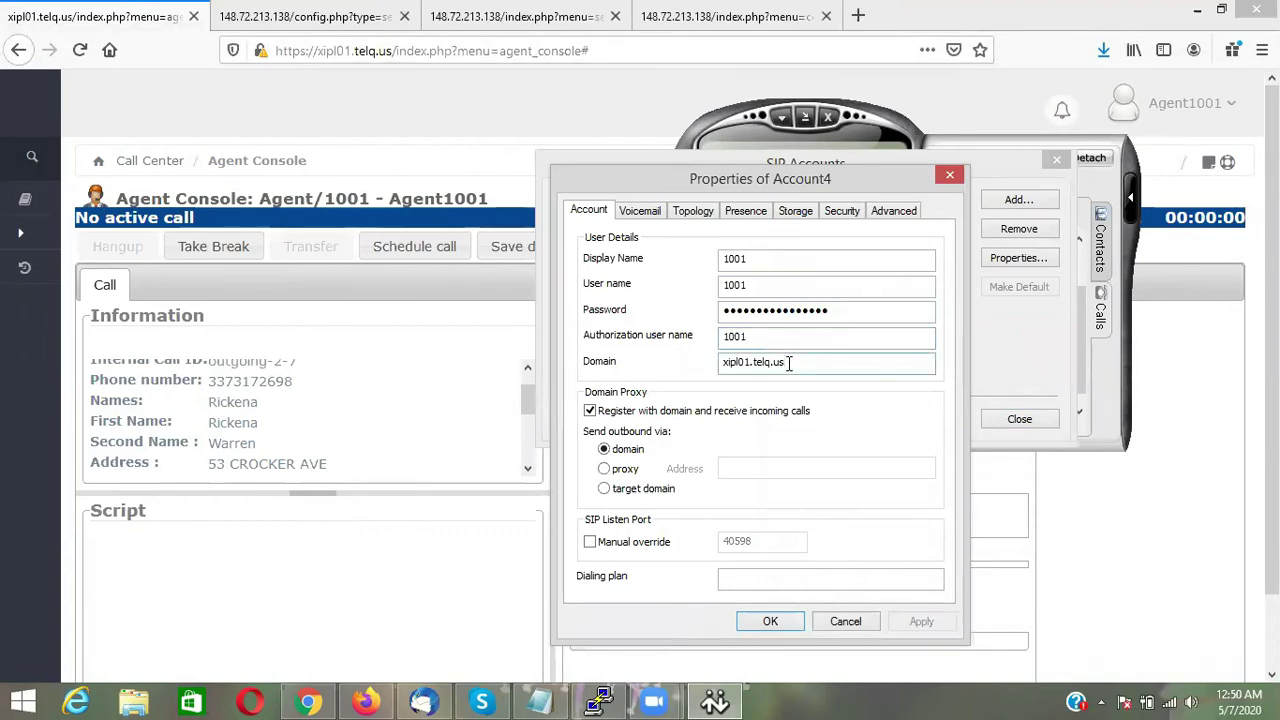
Highlight xipl01.telq.us in the console's web address to match the SIP domain, and accept and close the SIP account settings
left_click(393, 51)
left_click_drag(393, 51, 317, 51)
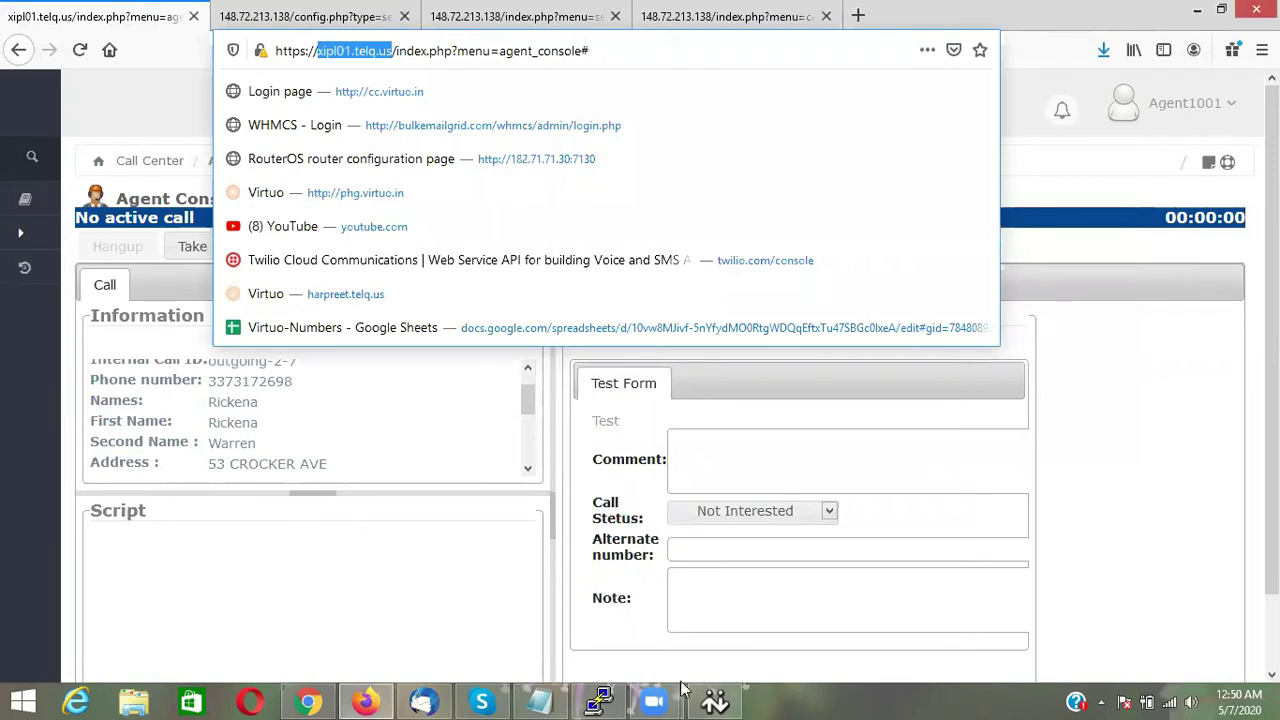
left_click(714, 701)
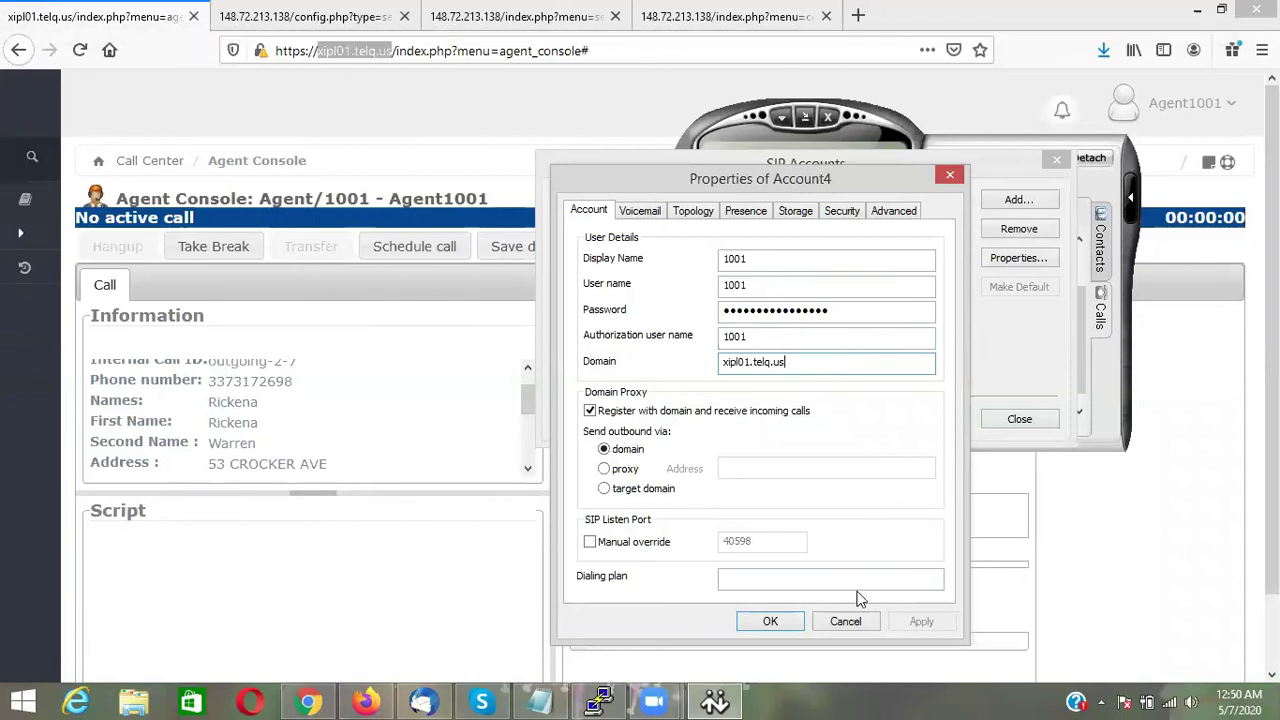
left_click(784, 623)
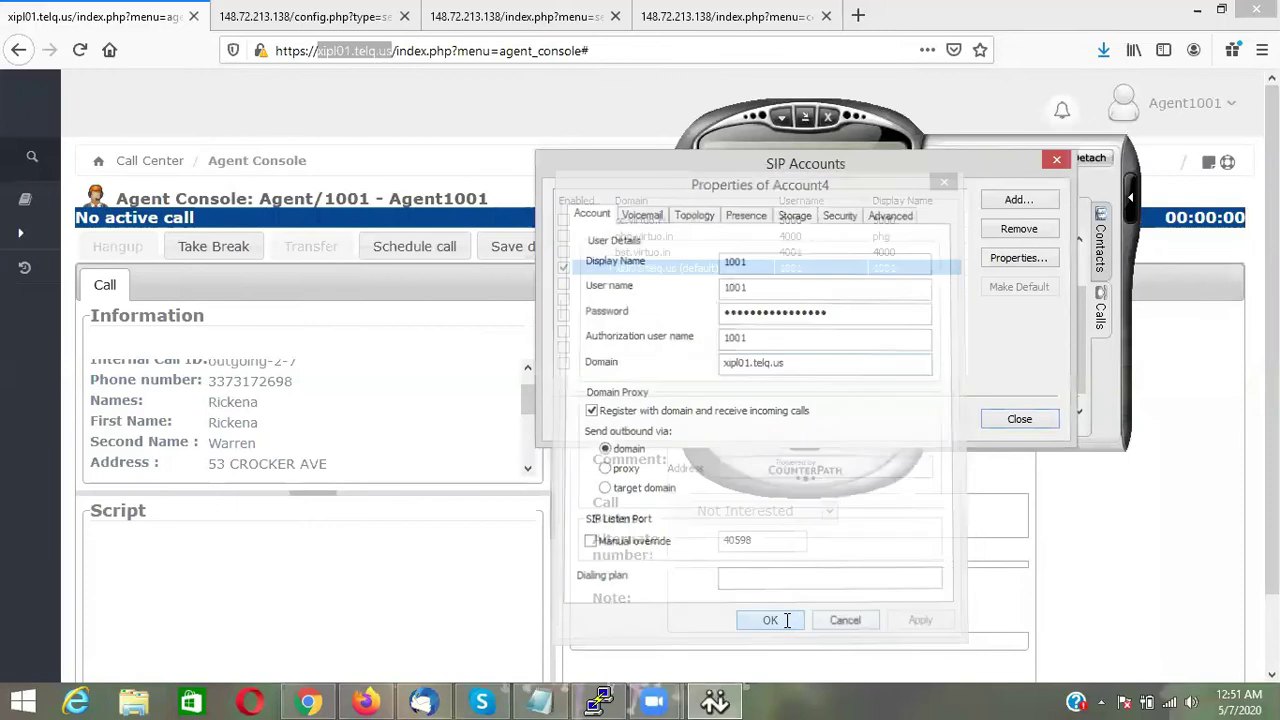
left_click(1019, 419)
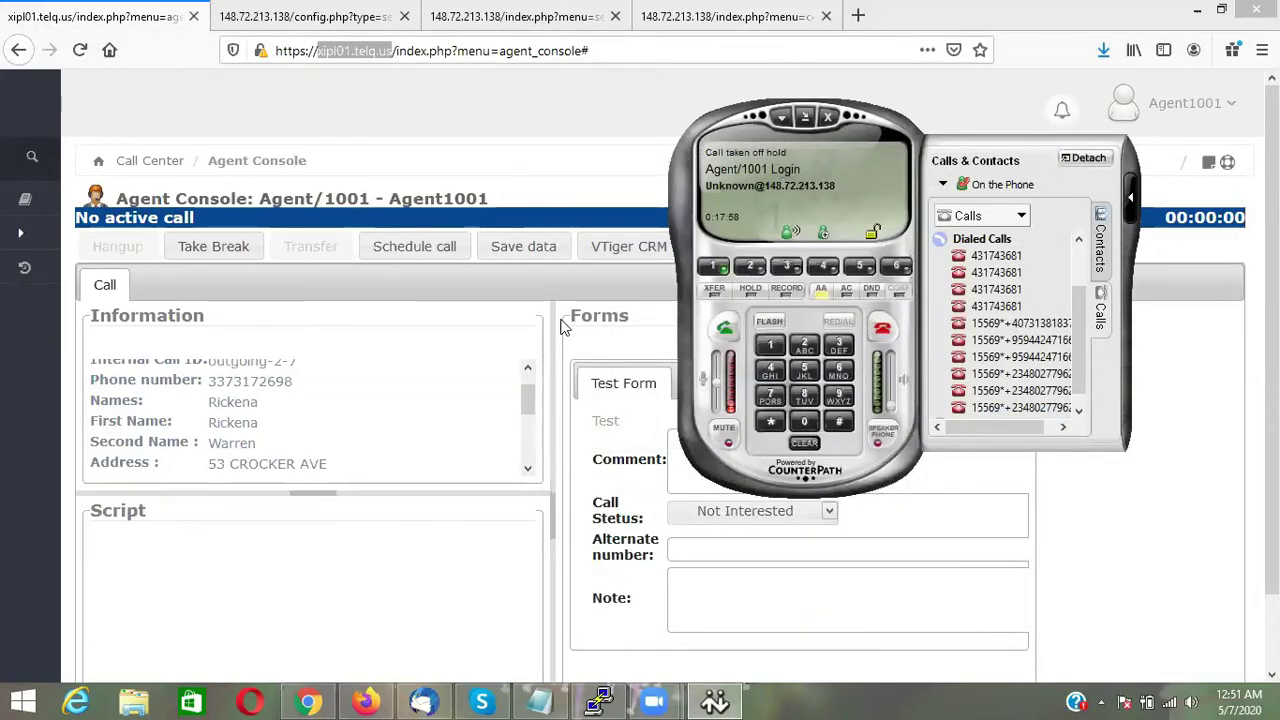
End the agent session in the Agent Console and bring up the softphone
left_click(463, 360)
left_click(723, 252)
left_click(714, 700)
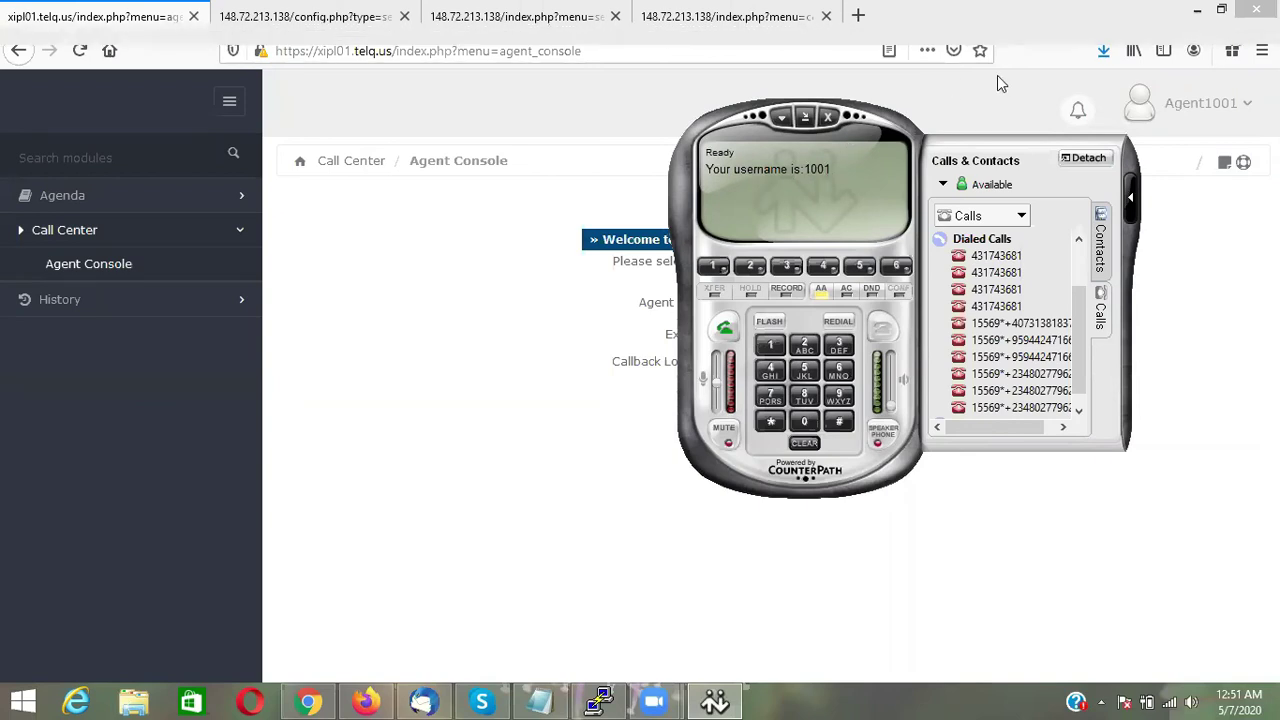
Search the web for "zoiper configuration" in a new browser tab
key("ctrl+t")
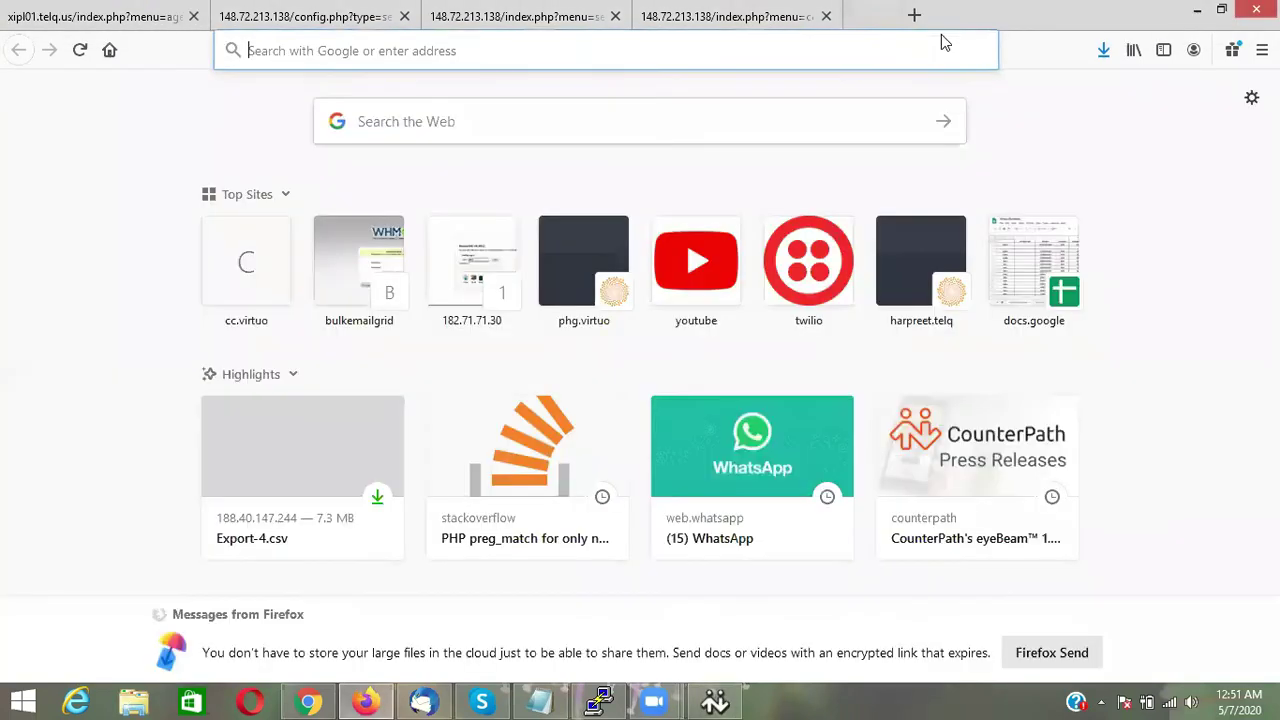
left_click(738, 41)
type("zoiper")
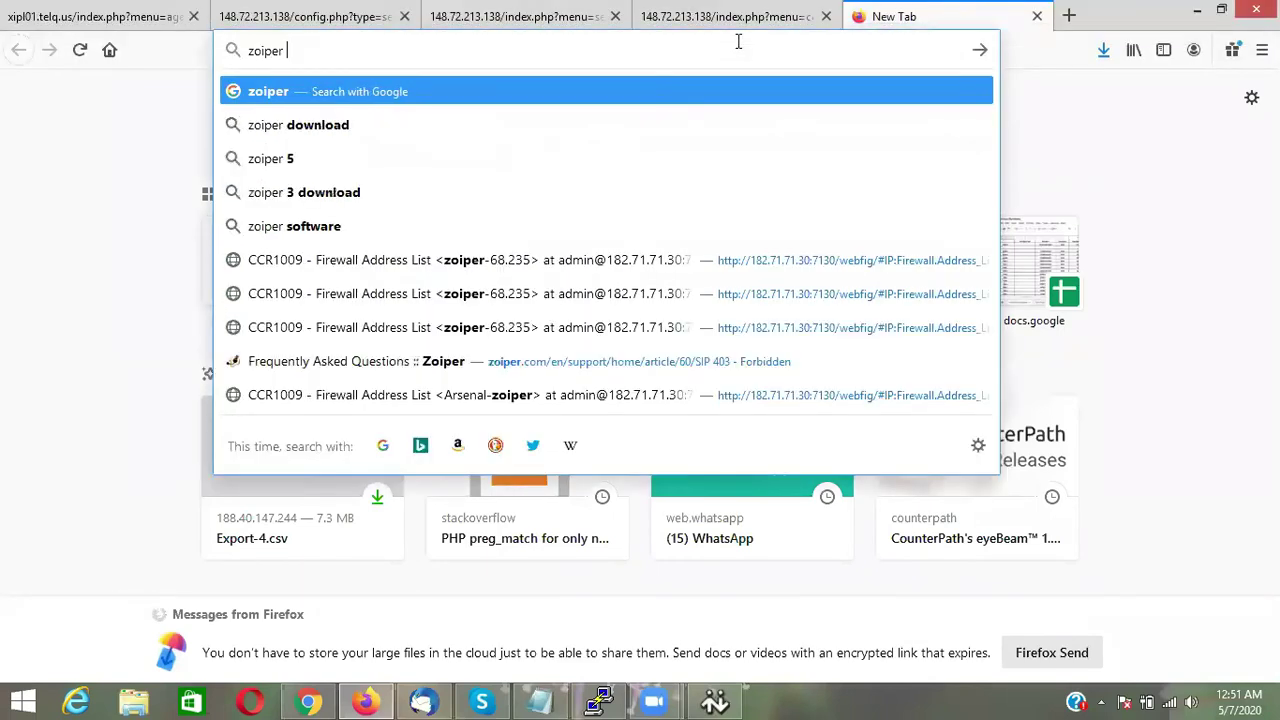
type(" configu")
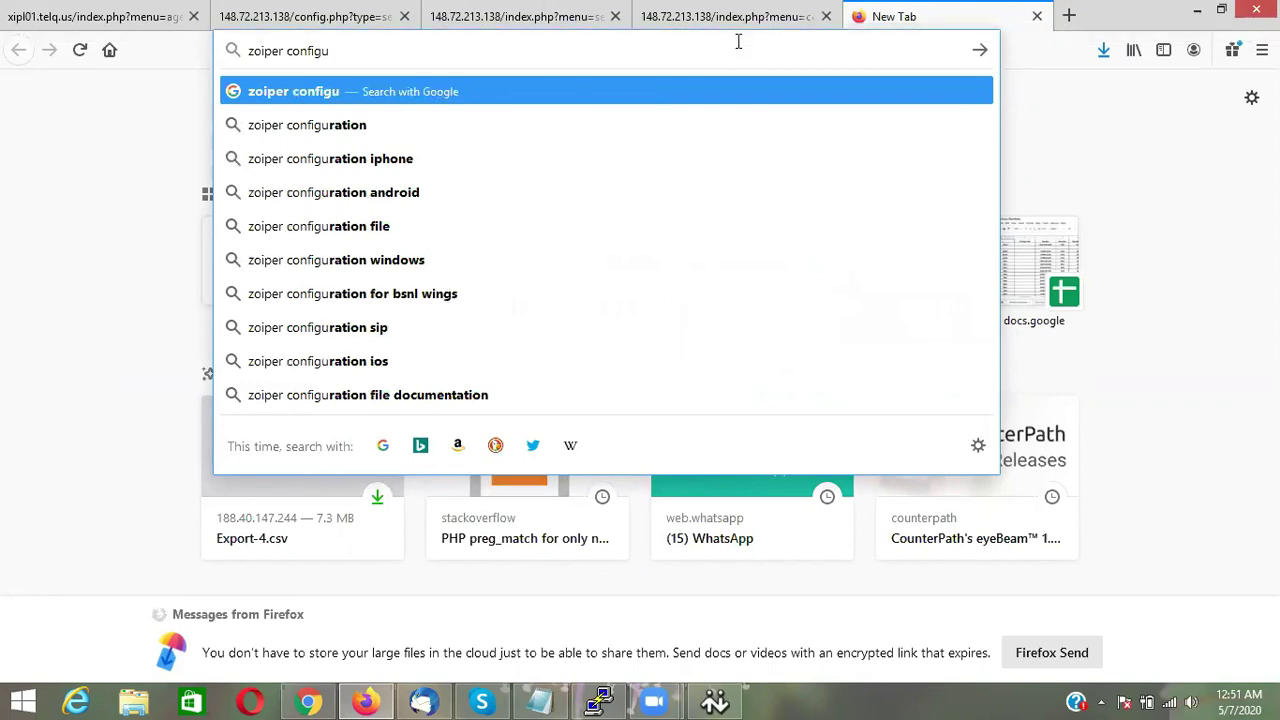
key("Down")
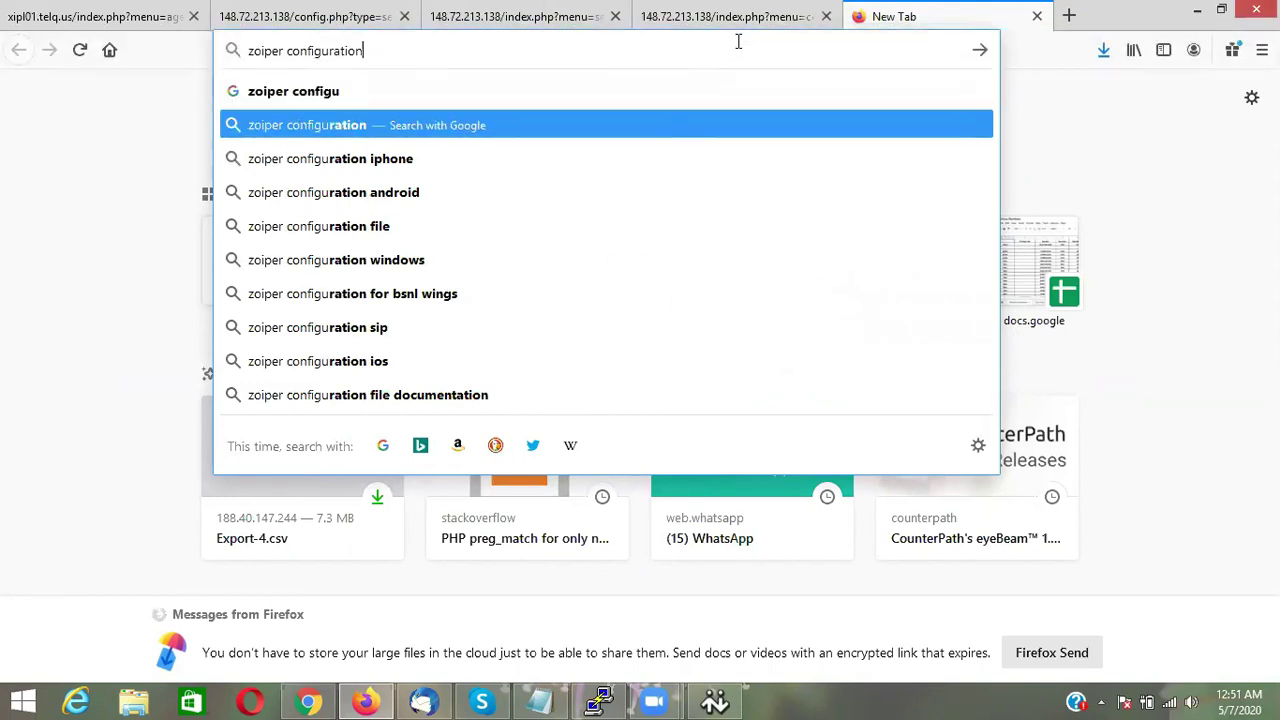
key("Return")
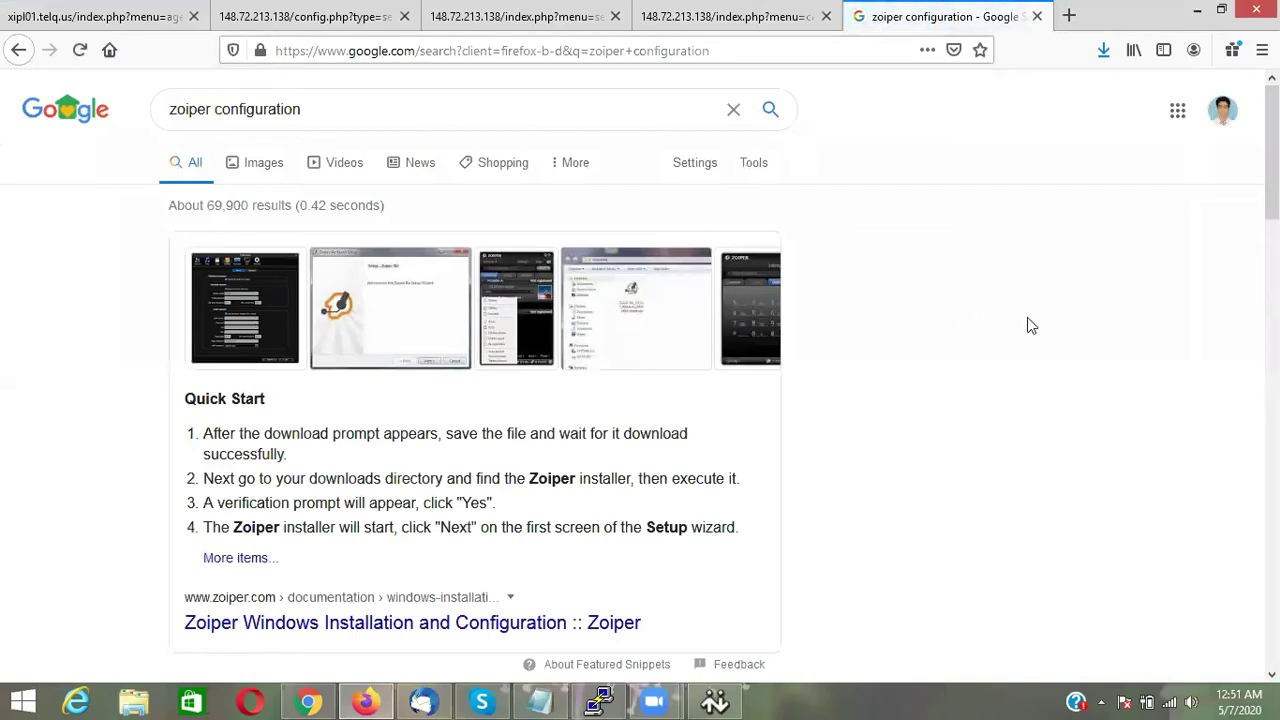
Open the Zoiper Windows Installation and Configuration page from the search results and look over its installation instructions
scroll(1027, 317, "down", 3)
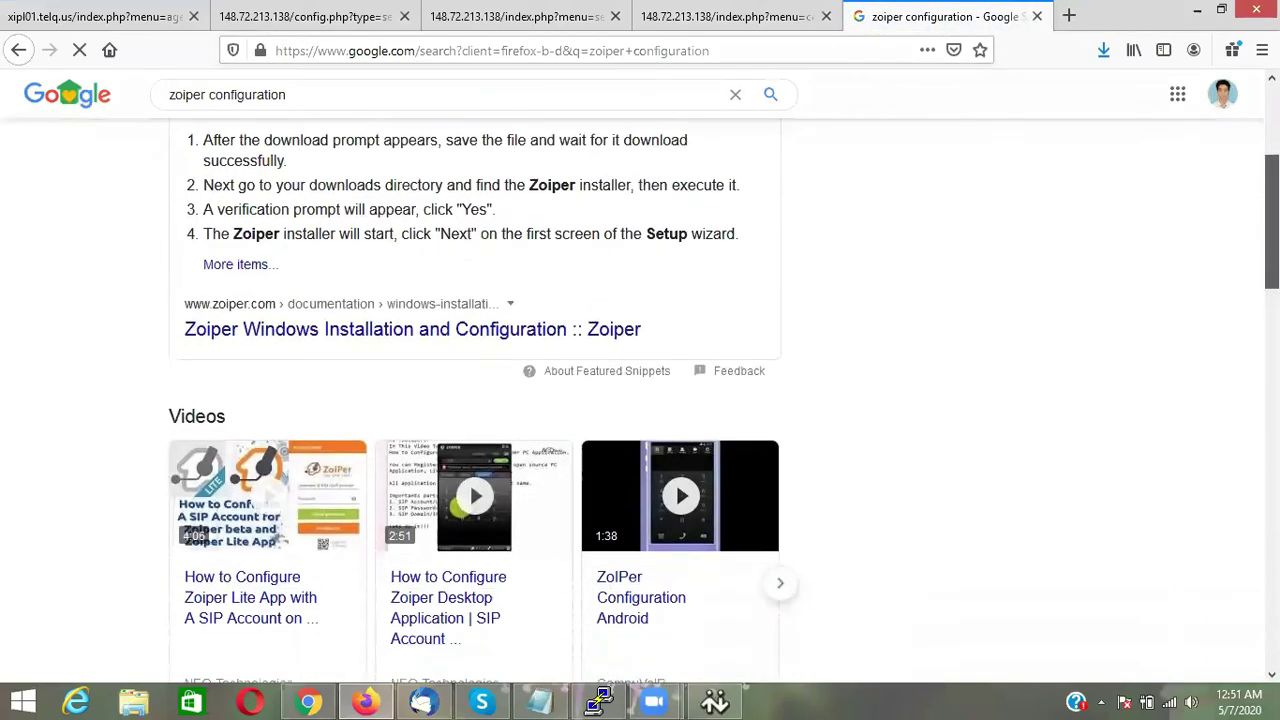
scroll(1027, 317, "down", 3)
scroll(1027, 317, "up", 3)
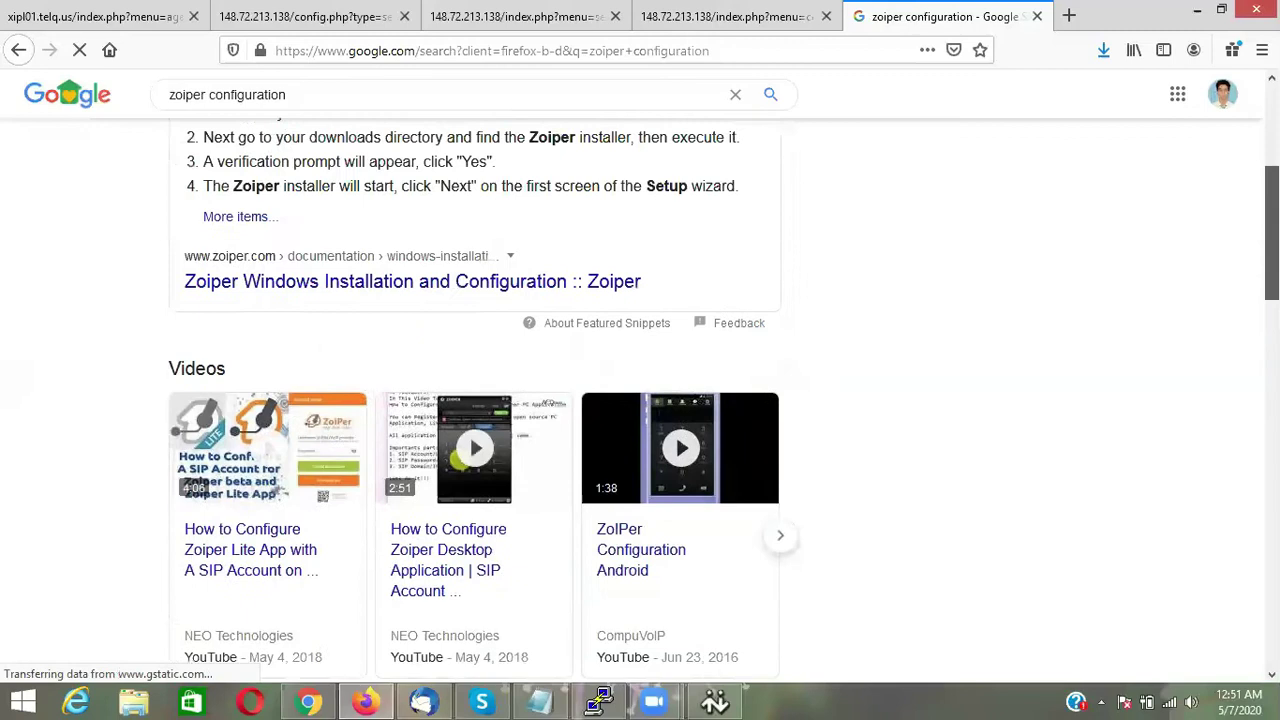
scroll(571, 409, "up", 3)
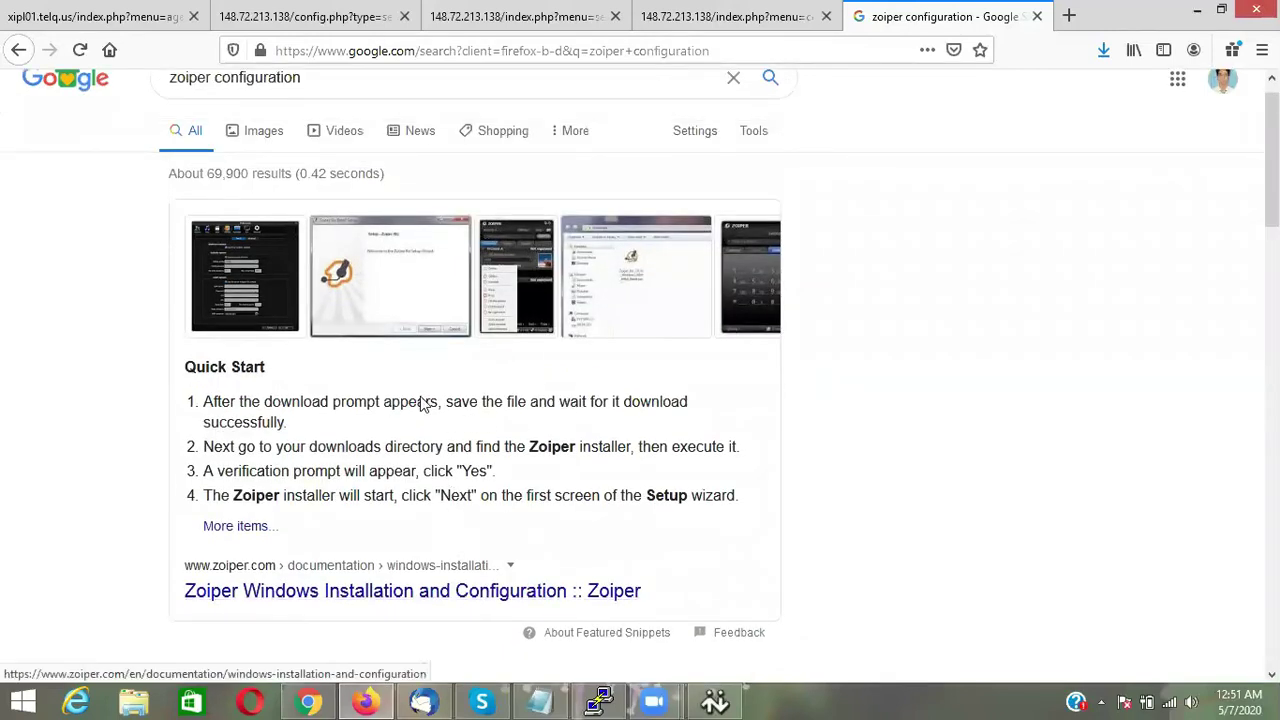
left_click(420, 591)
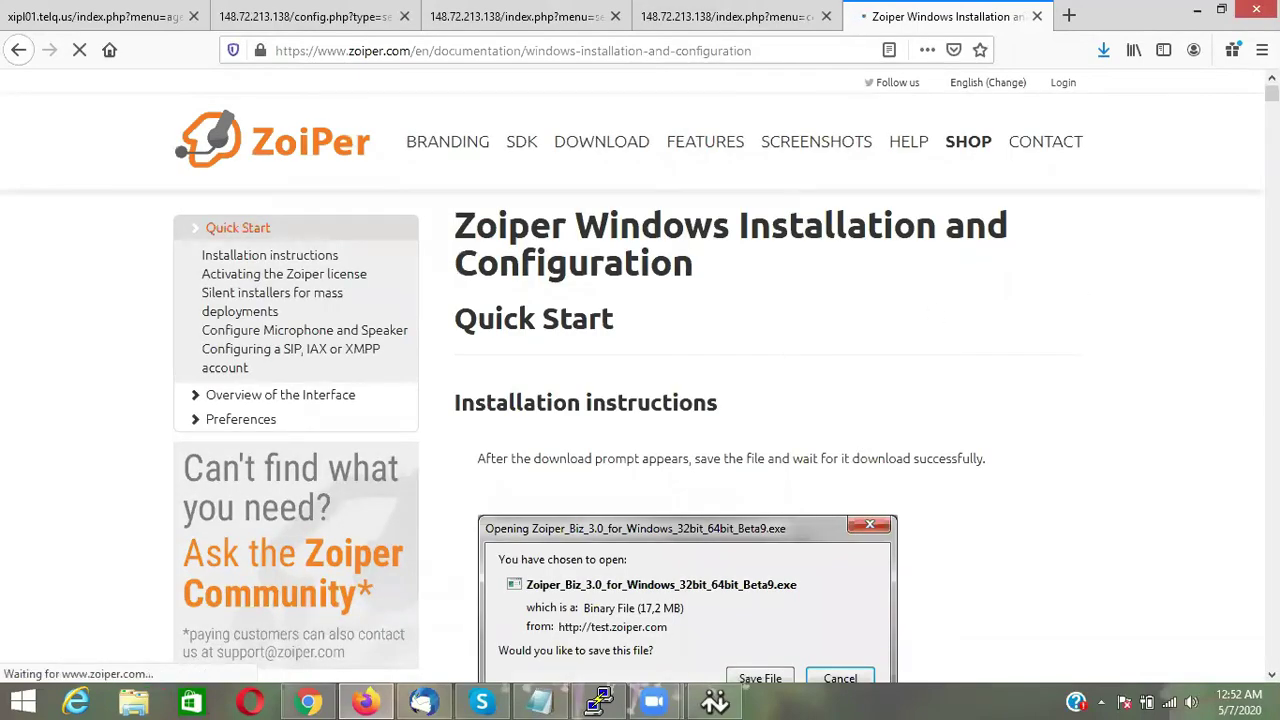
scroll(806, 163, "down", 3)
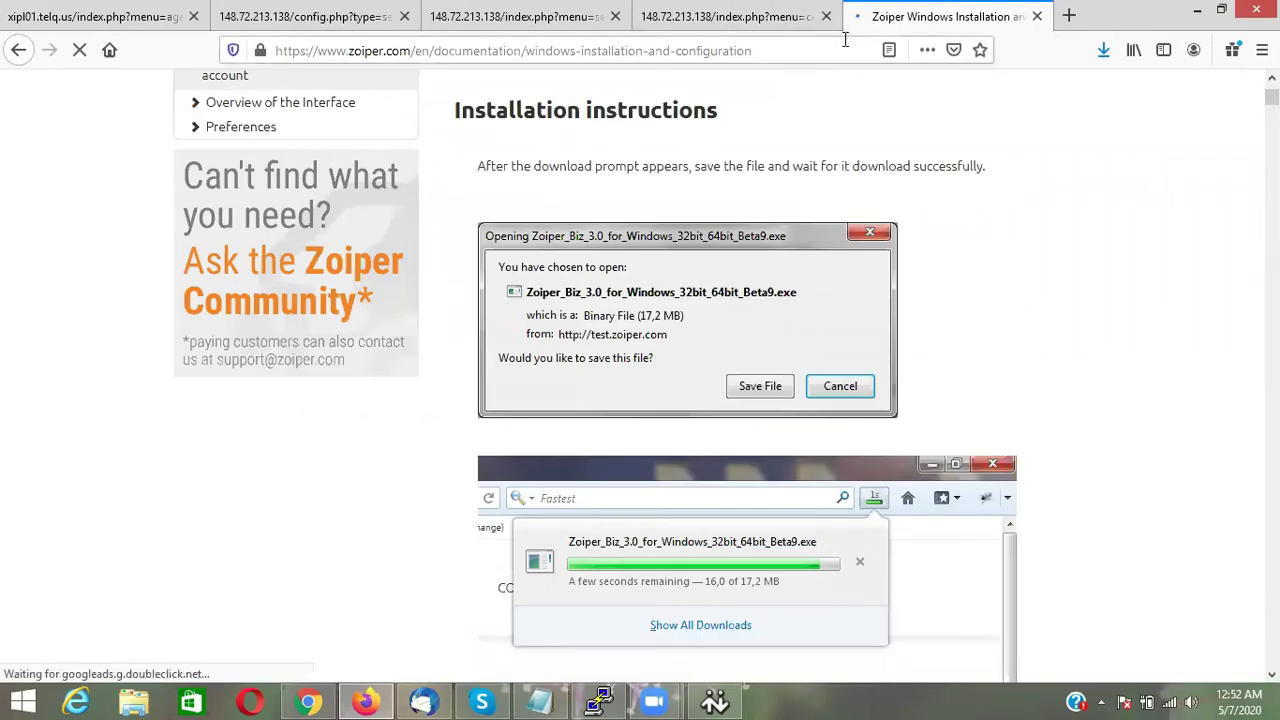
scroll(784, 102, "up", 3)
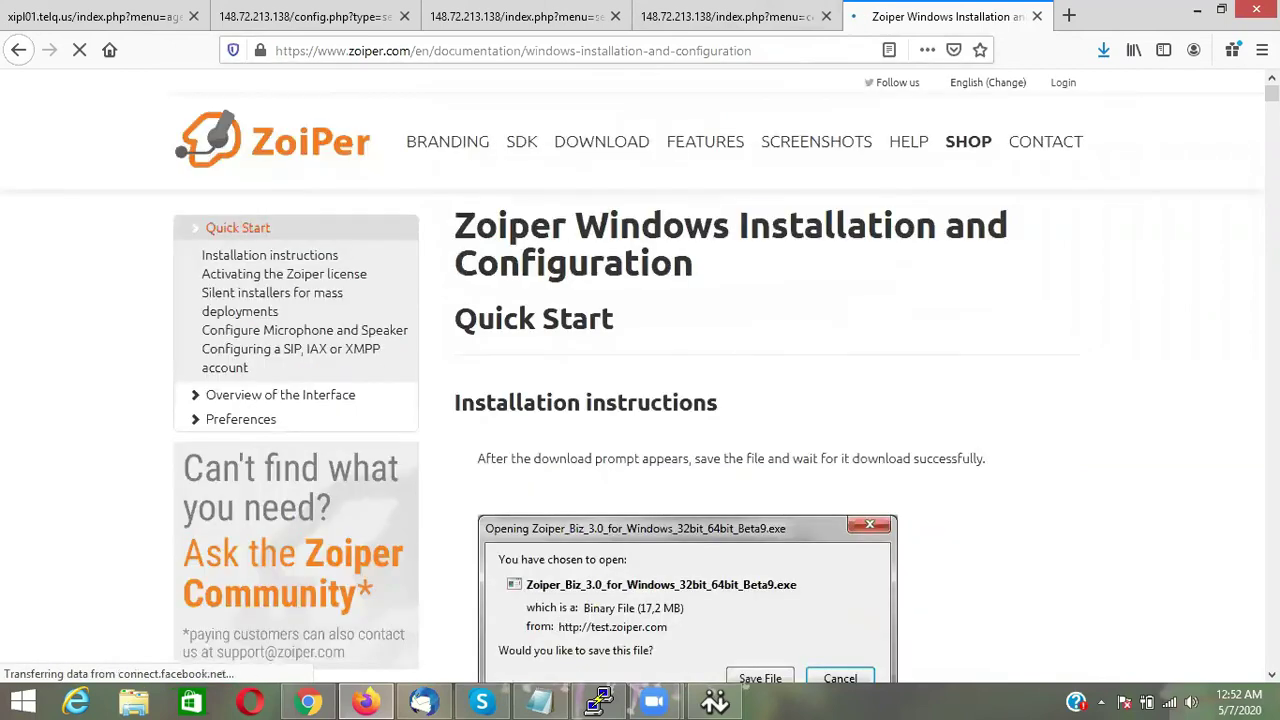
Bring up the softphone over the Zoiper page, view its settings menu, and close the menu without choosing anything
left_click(714, 702)
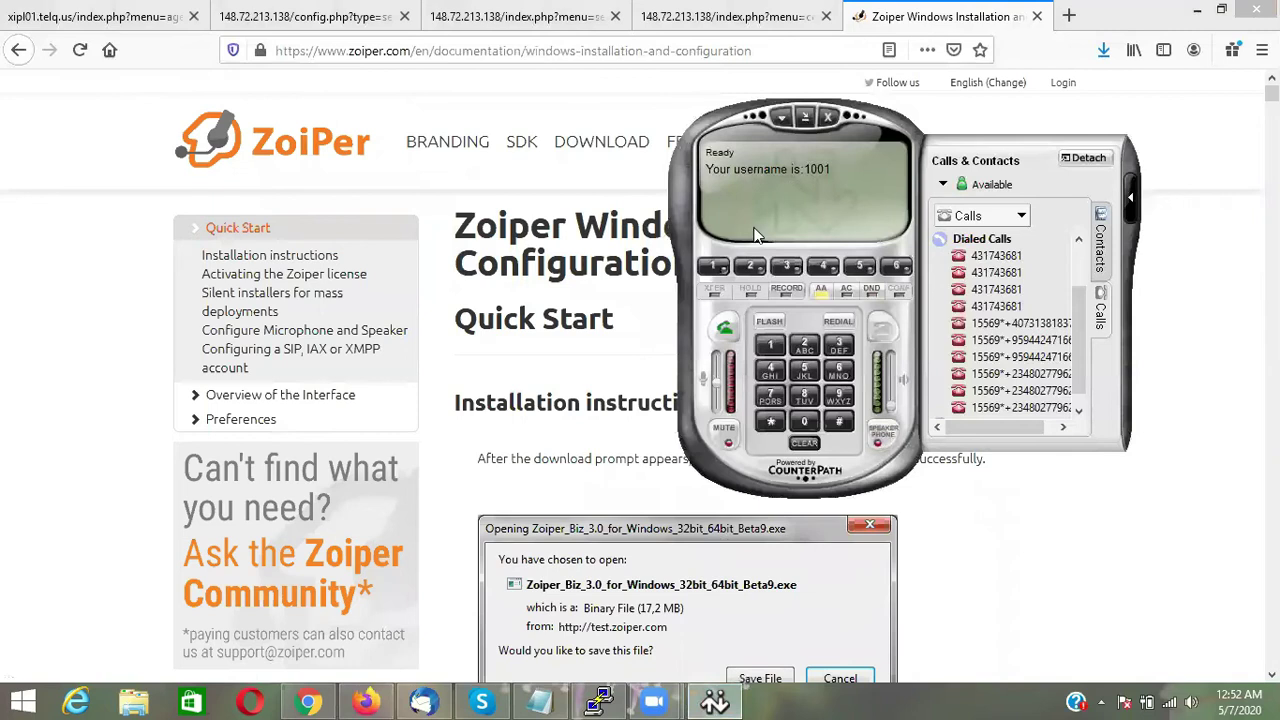
left_click(810, 217)
left_click(782, 120)
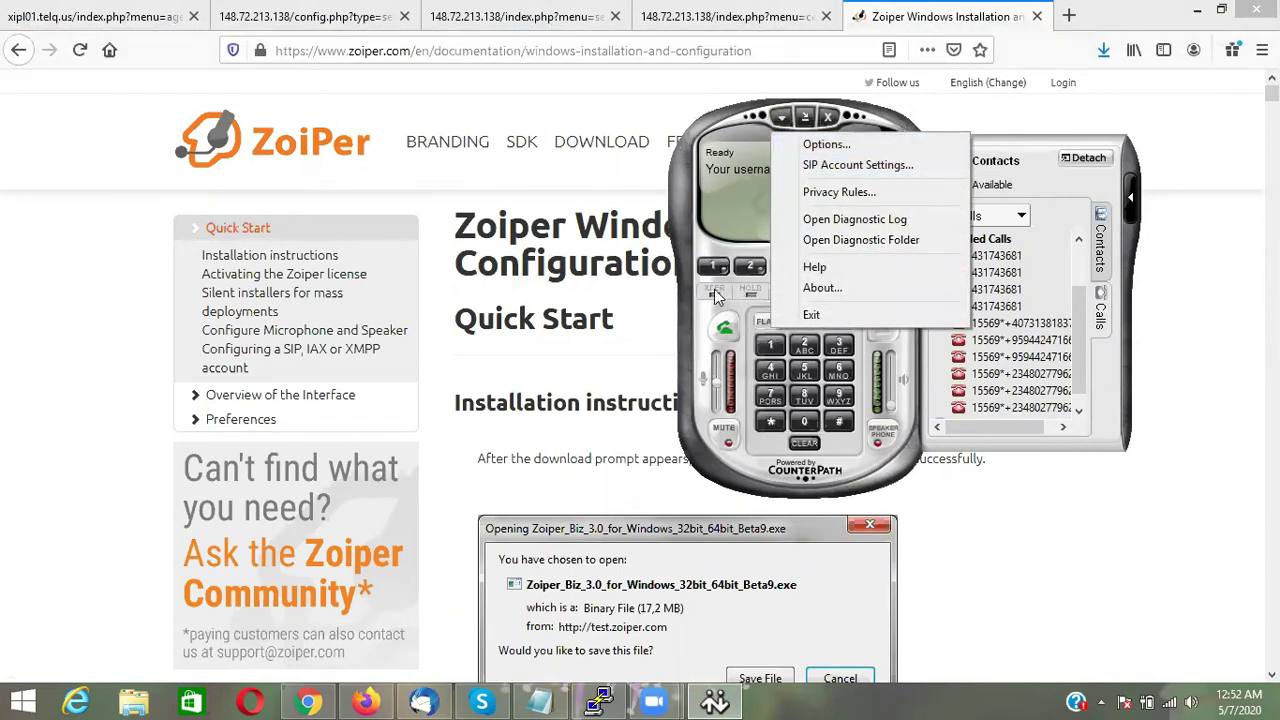
left_click(704, 333)
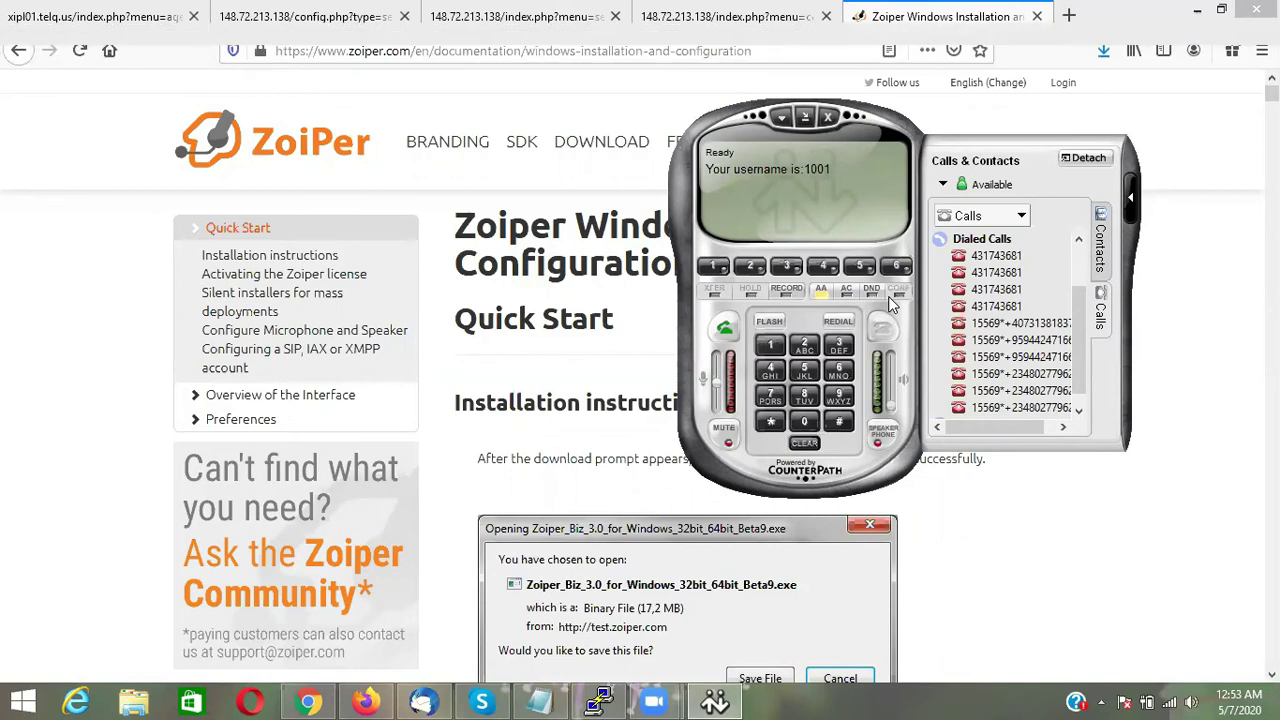
Return to the Agent Console login page and bring up the softphone over it
left_click(205, 8)
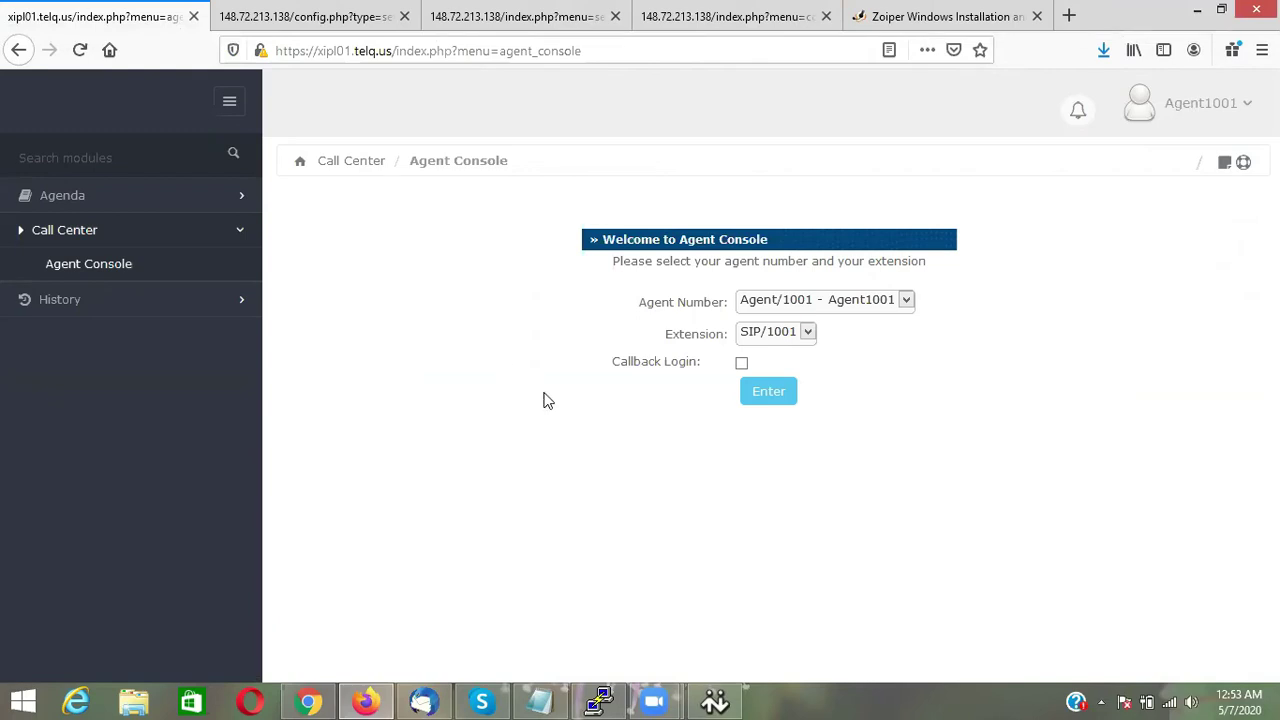
mouse_move(722, 698)
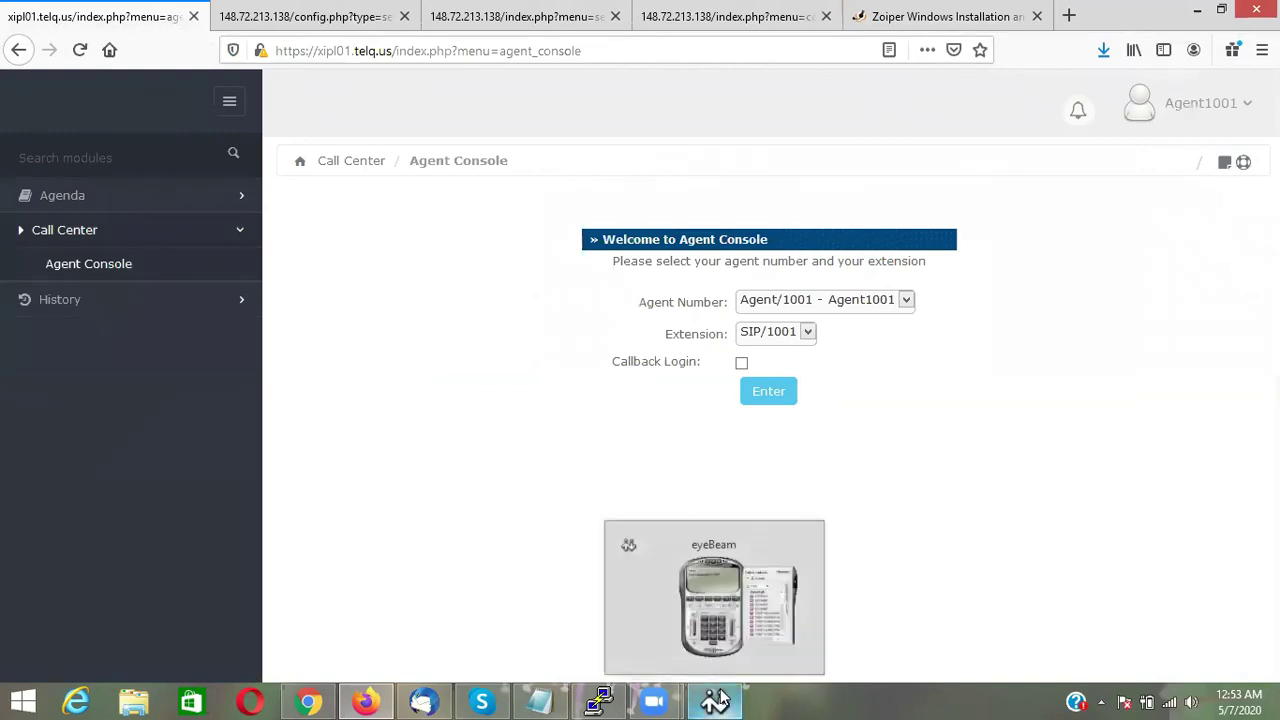
left_click(722, 698)
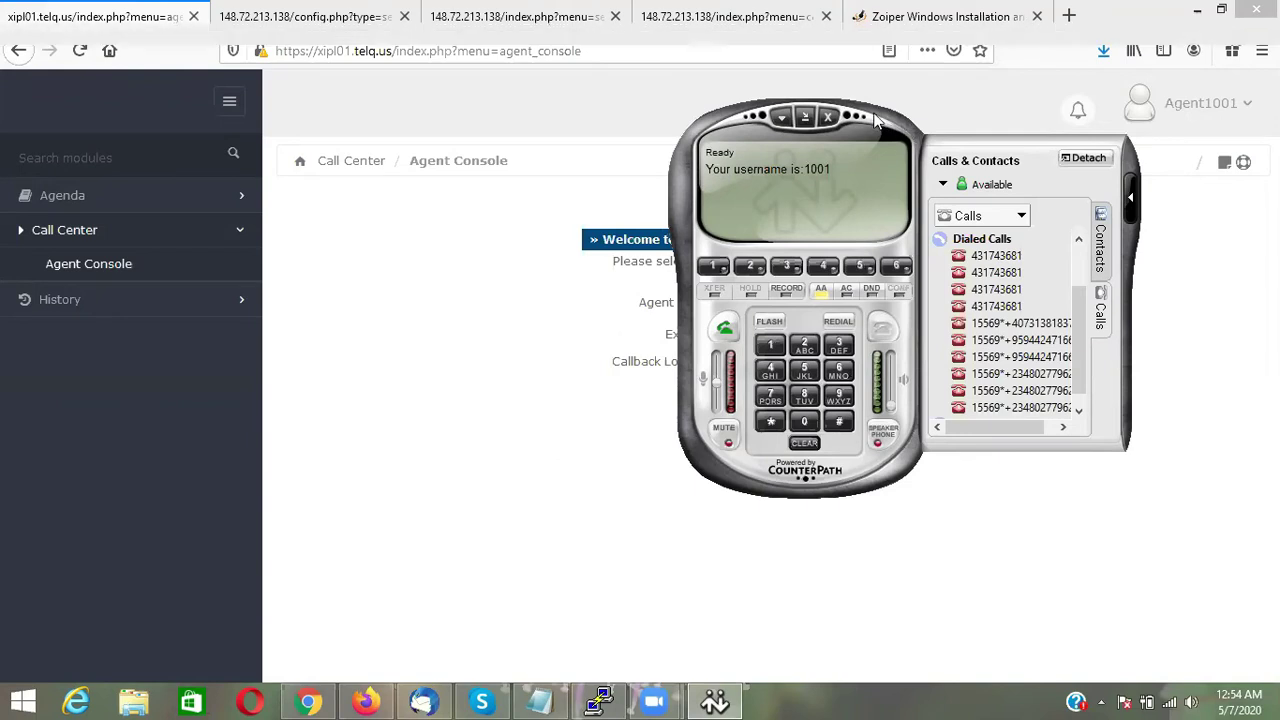
Hide the softphone, log in to the Agent Console with extension SIP/1001, and move the softphone clear of the console heading
left_click(828, 117)
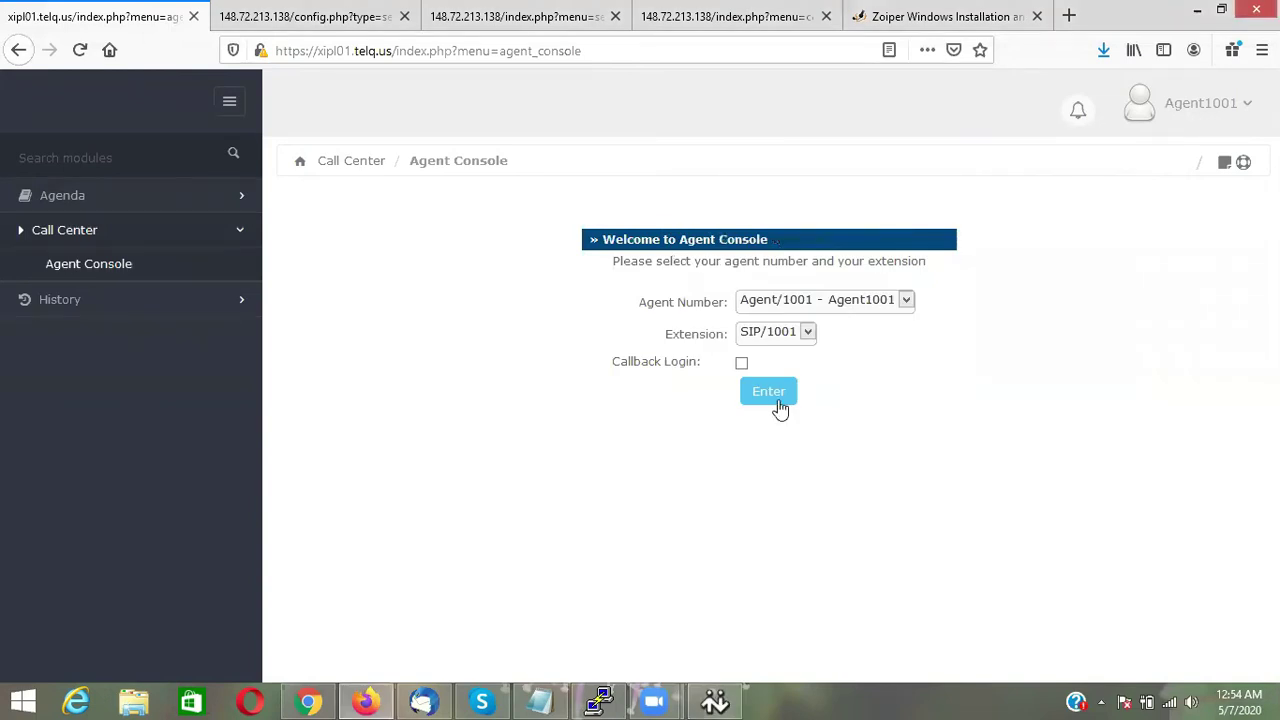
left_click(779, 403)
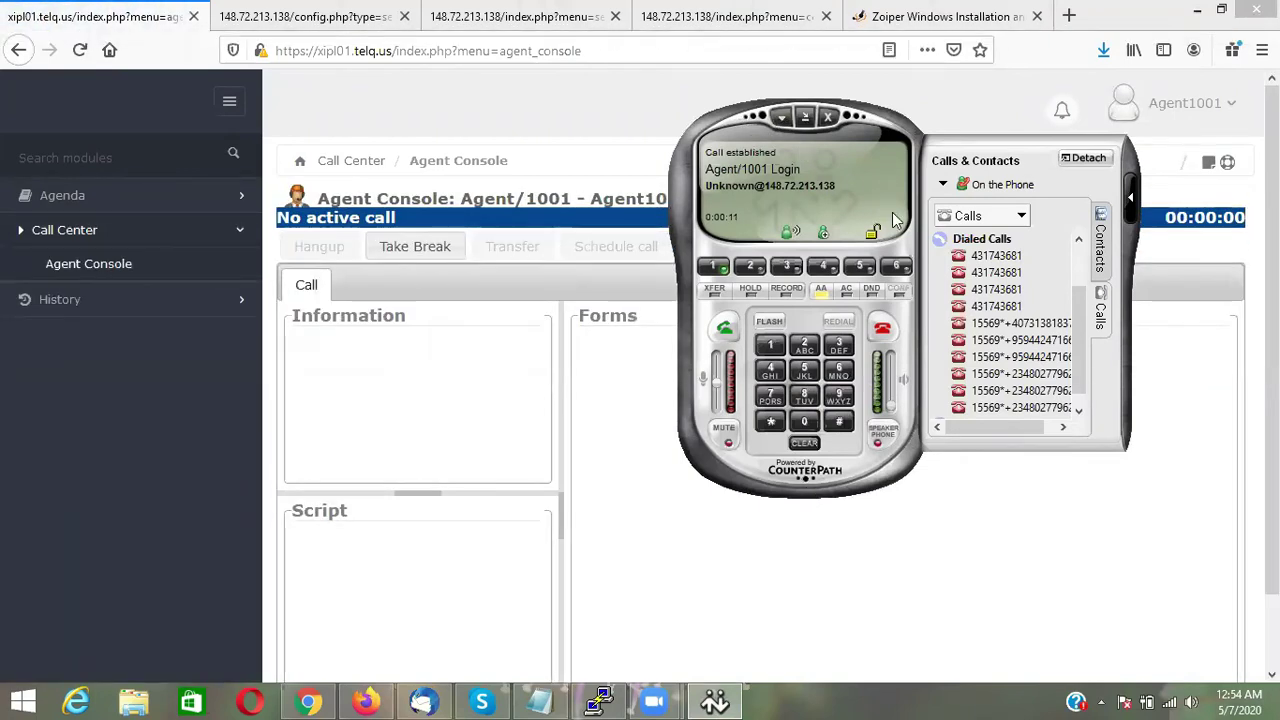
left_click_drag(905, 290, 1060, 385)
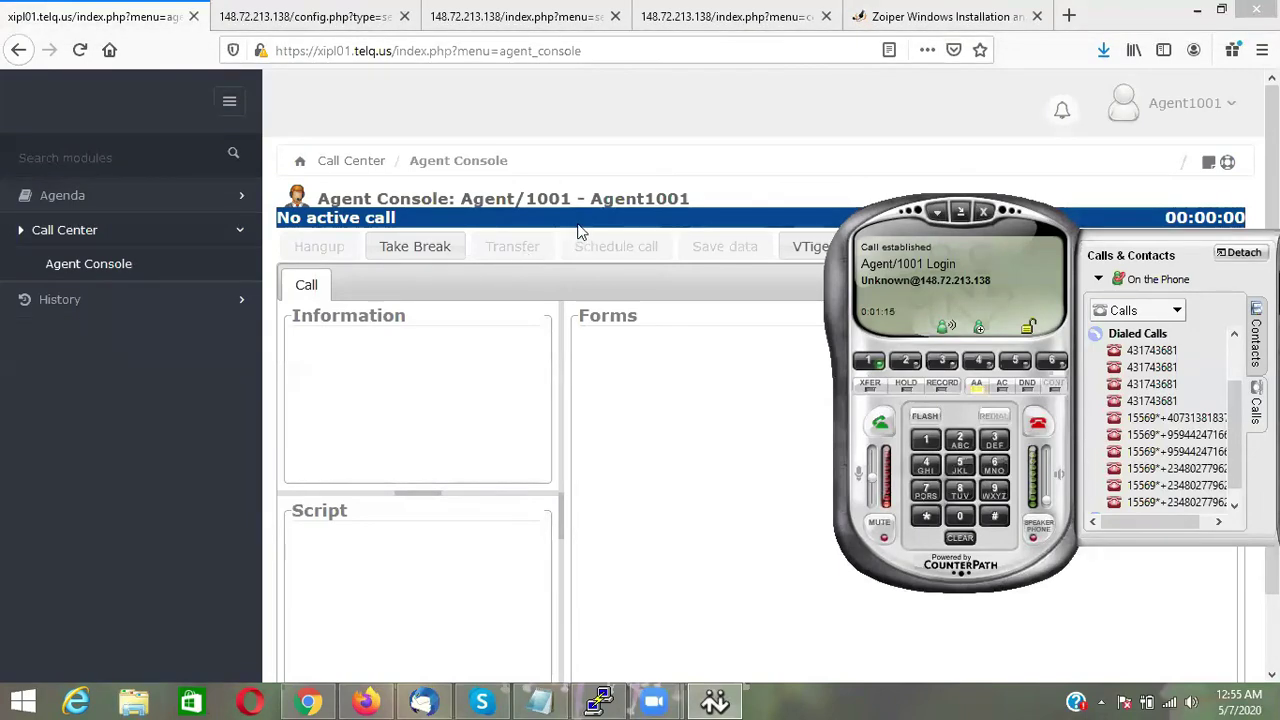
left_click(724, 451)
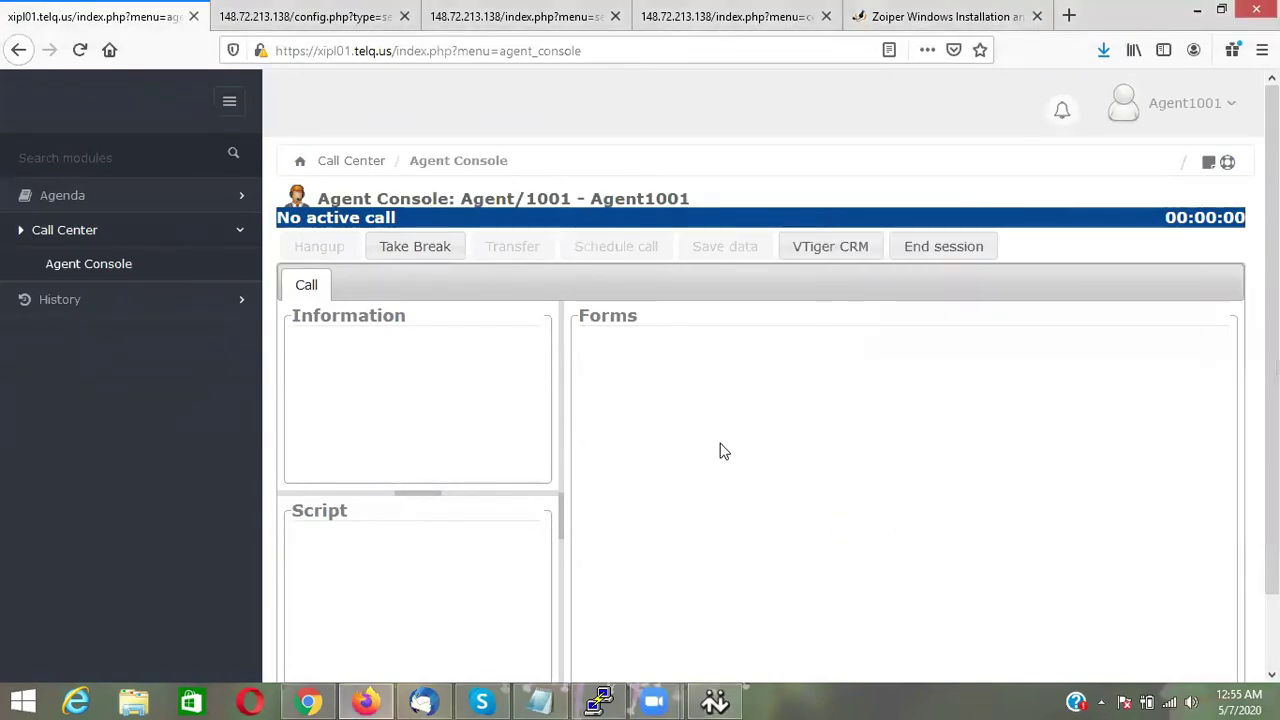
Put the agent on the Tea Break 10.50 am EST to 11 am EST, and end the break
left_click(423, 251)
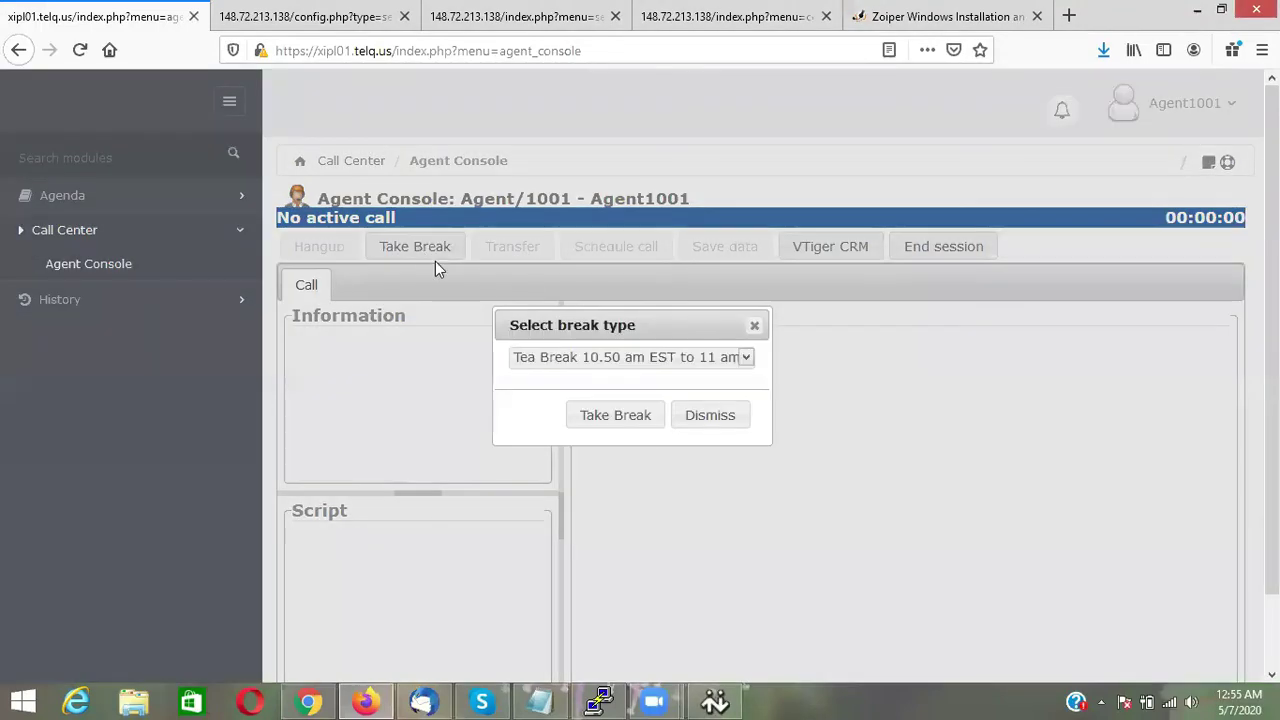
left_click(572, 364)
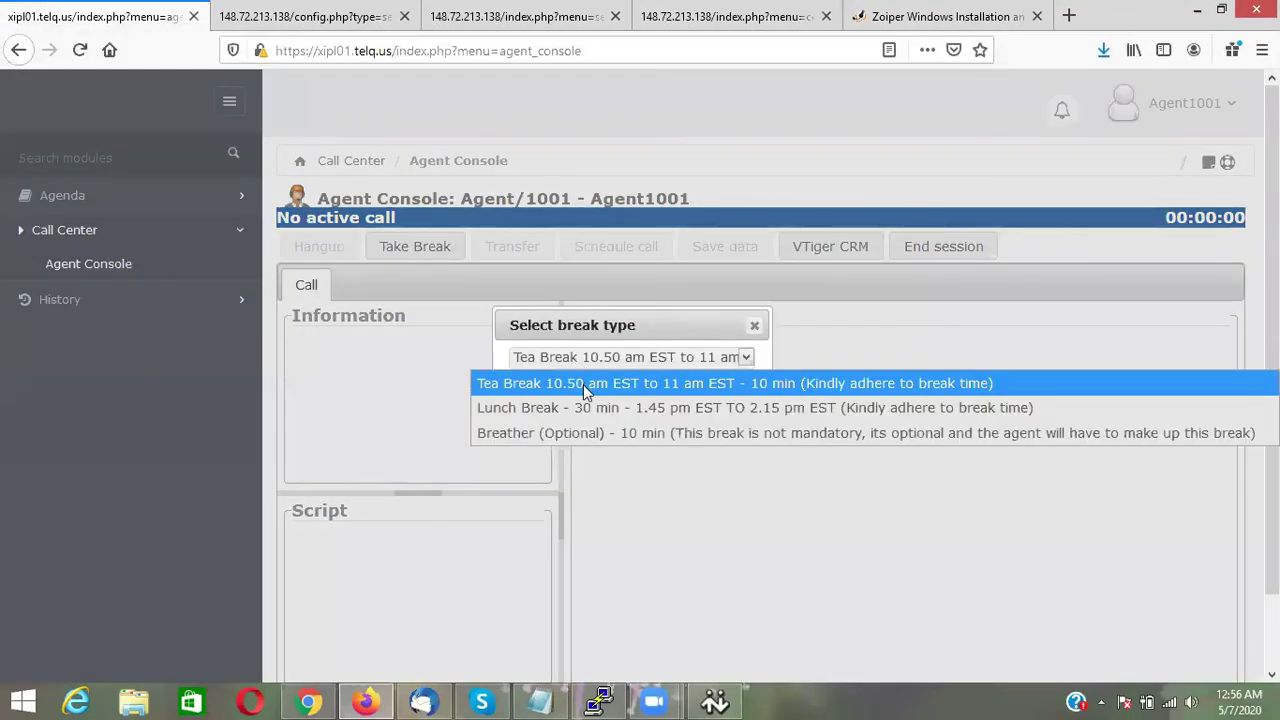
left_click(583, 384)
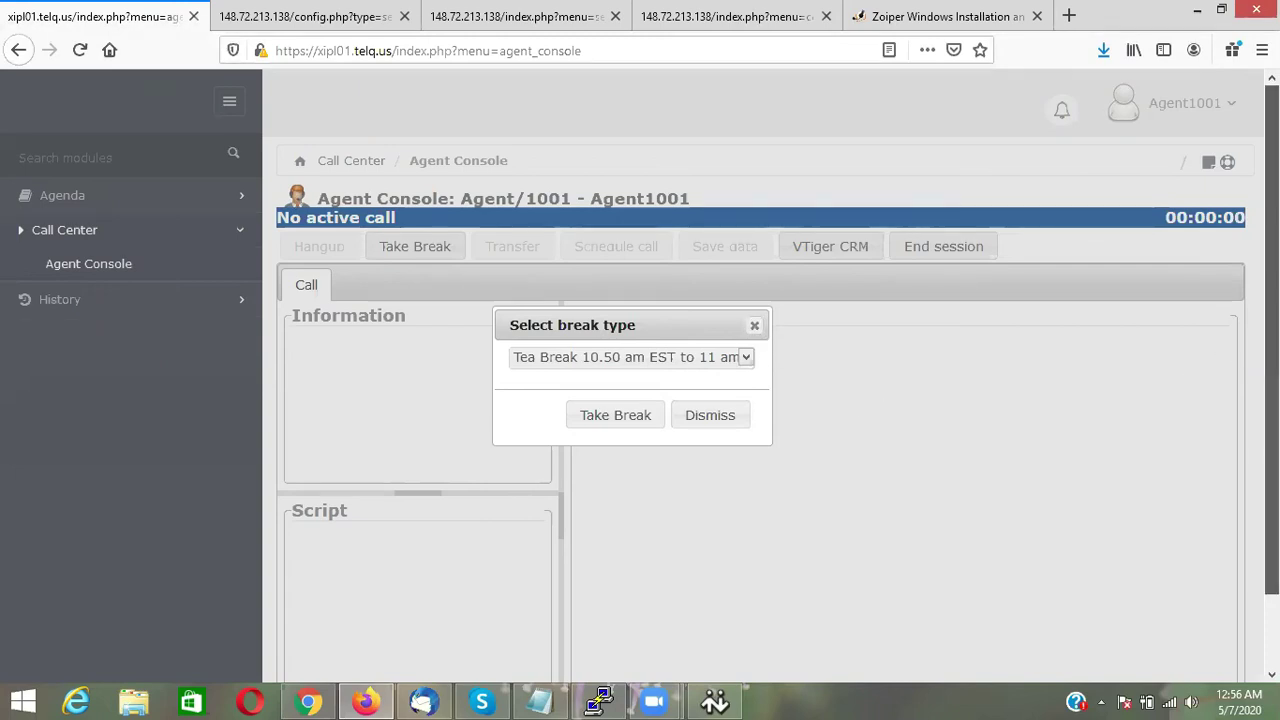
scroll(1270, 400, "down", 2)
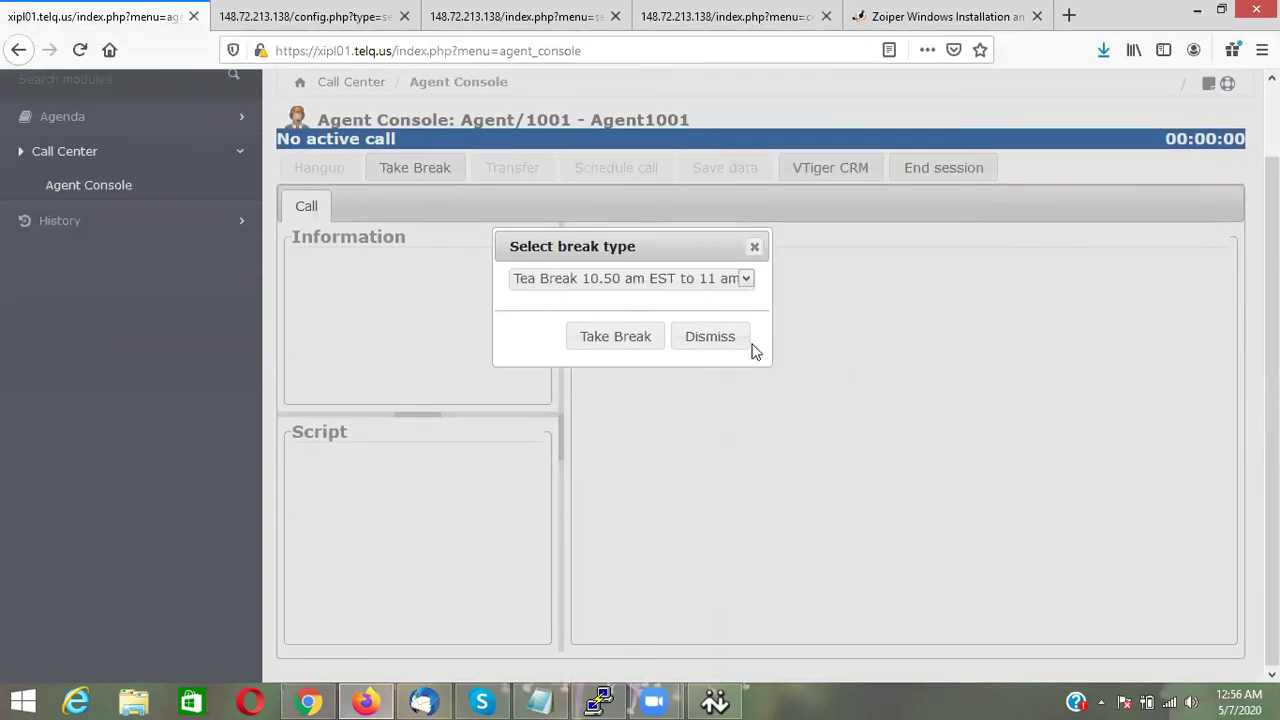
left_click(657, 280)
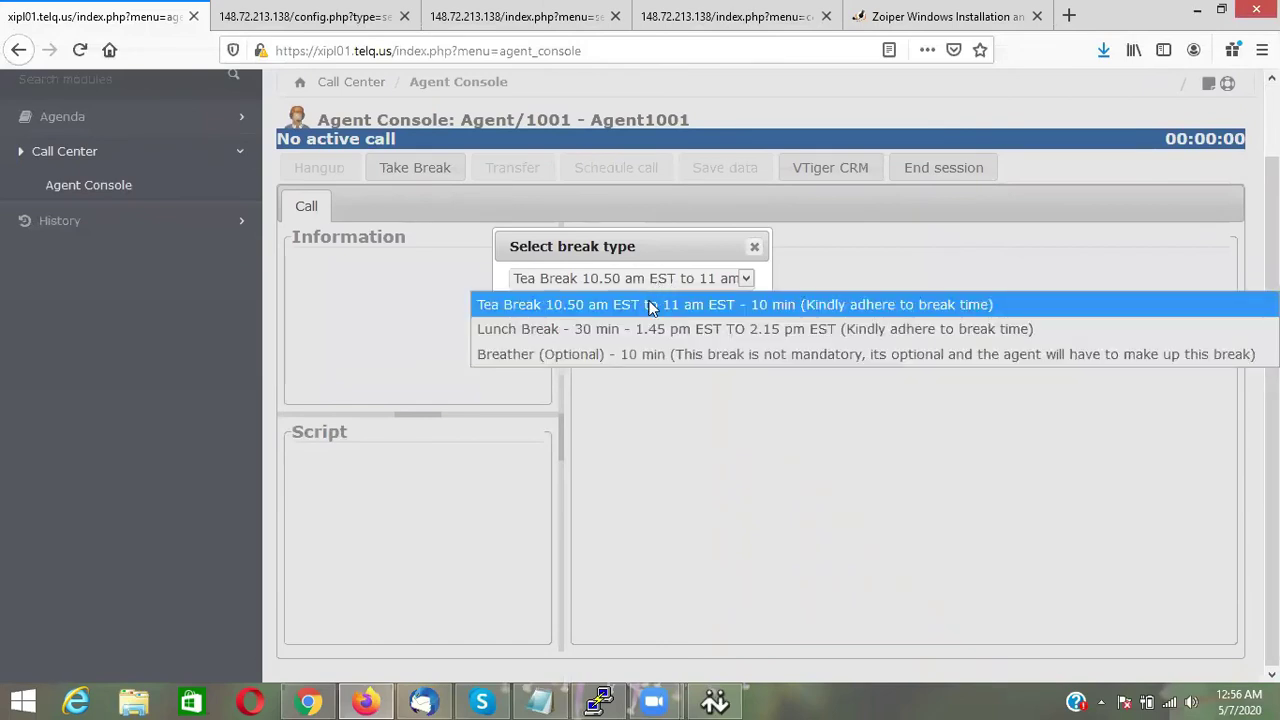
left_click(650, 306)
left_click(620, 334)
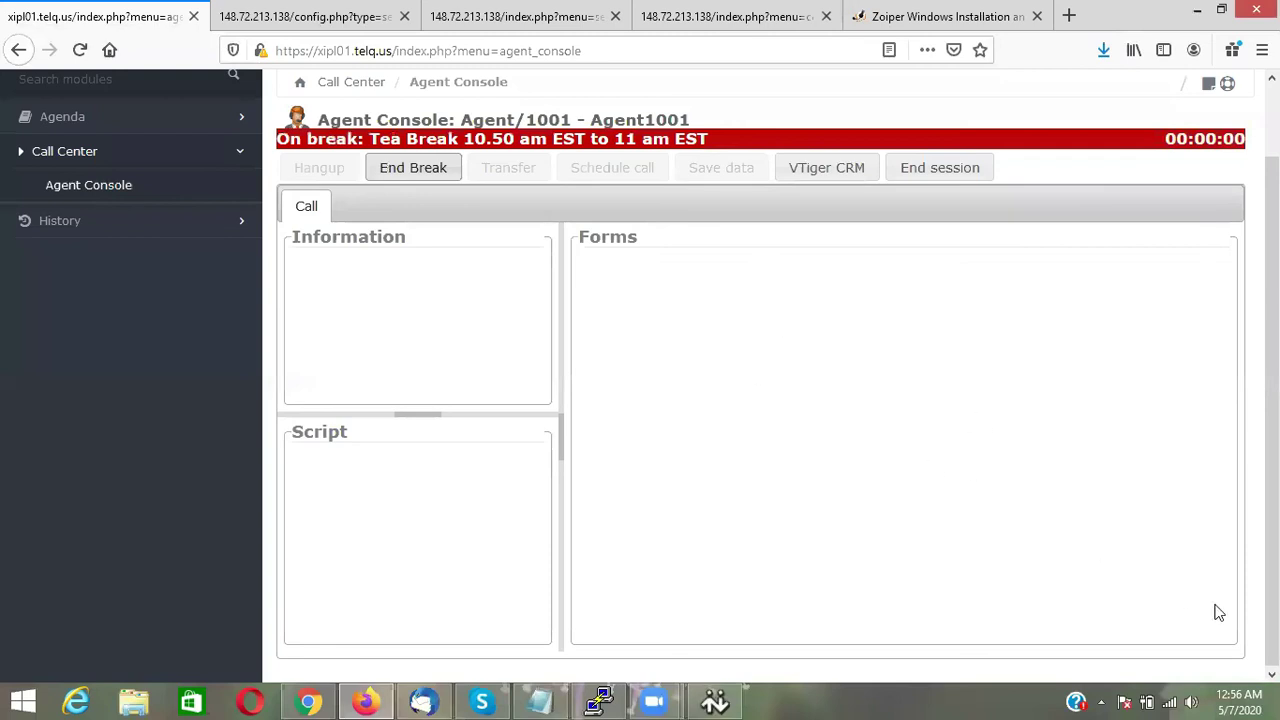
left_click(407, 168)
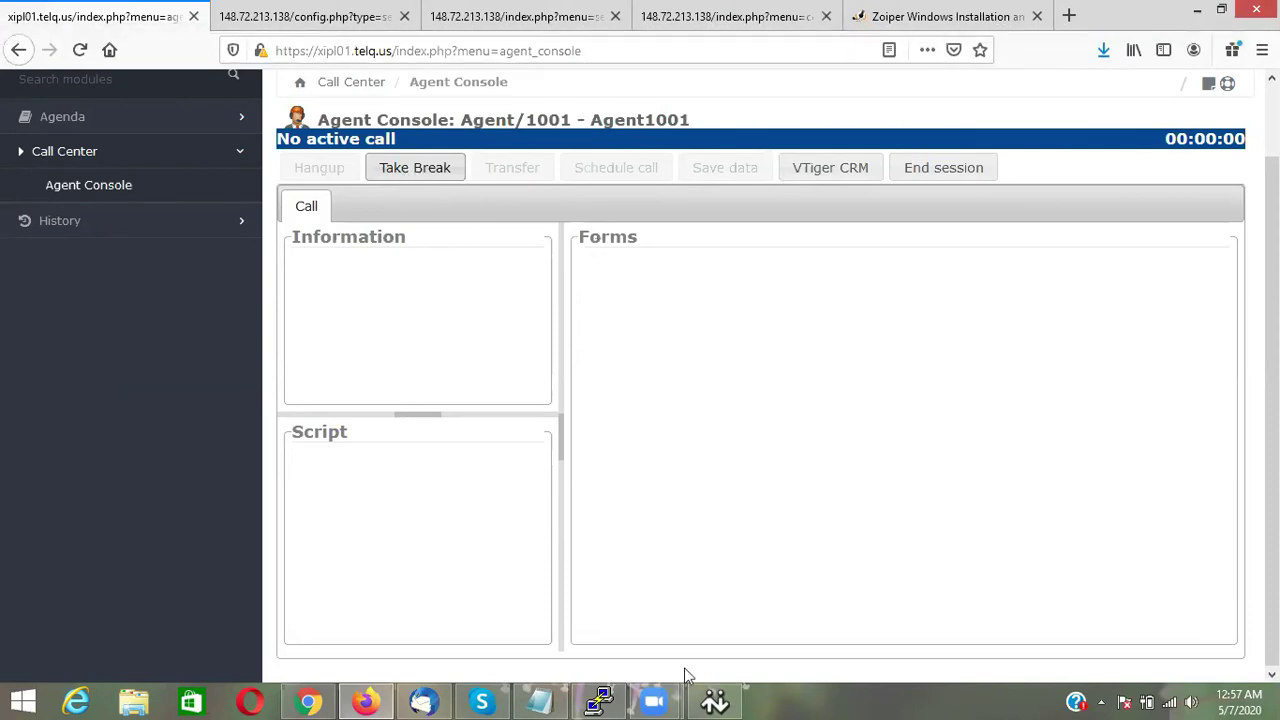
Check the login call on the softphone, and end the agent session from the reloaded Agent Console
mouse_move(654, 701)
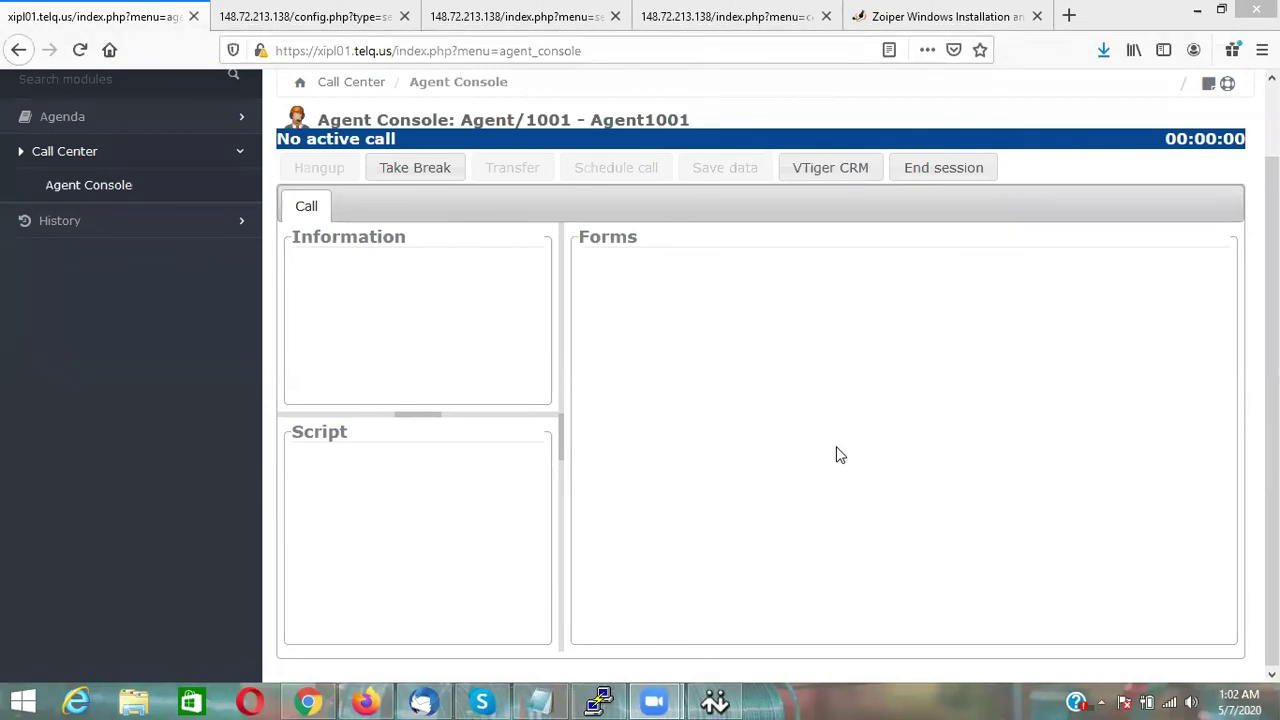
left_click(714, 701)
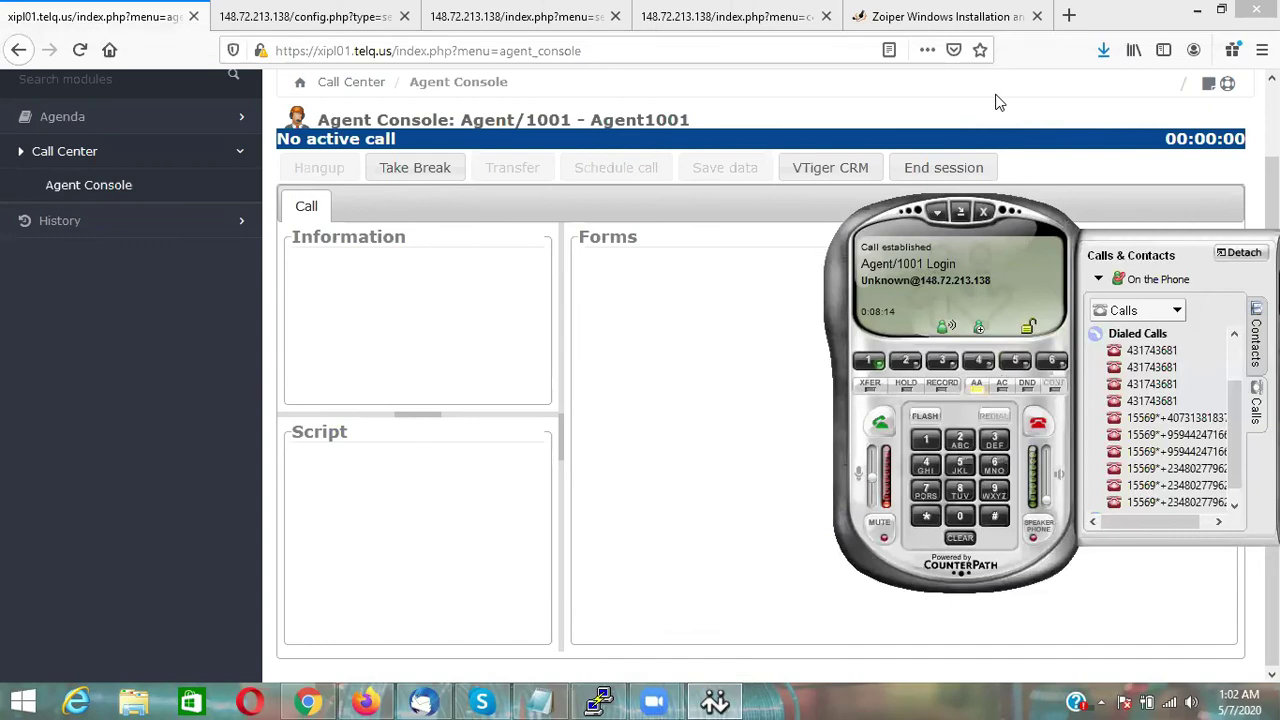
left_click(1087, 92)
scroll(640, 371, "up", 2)
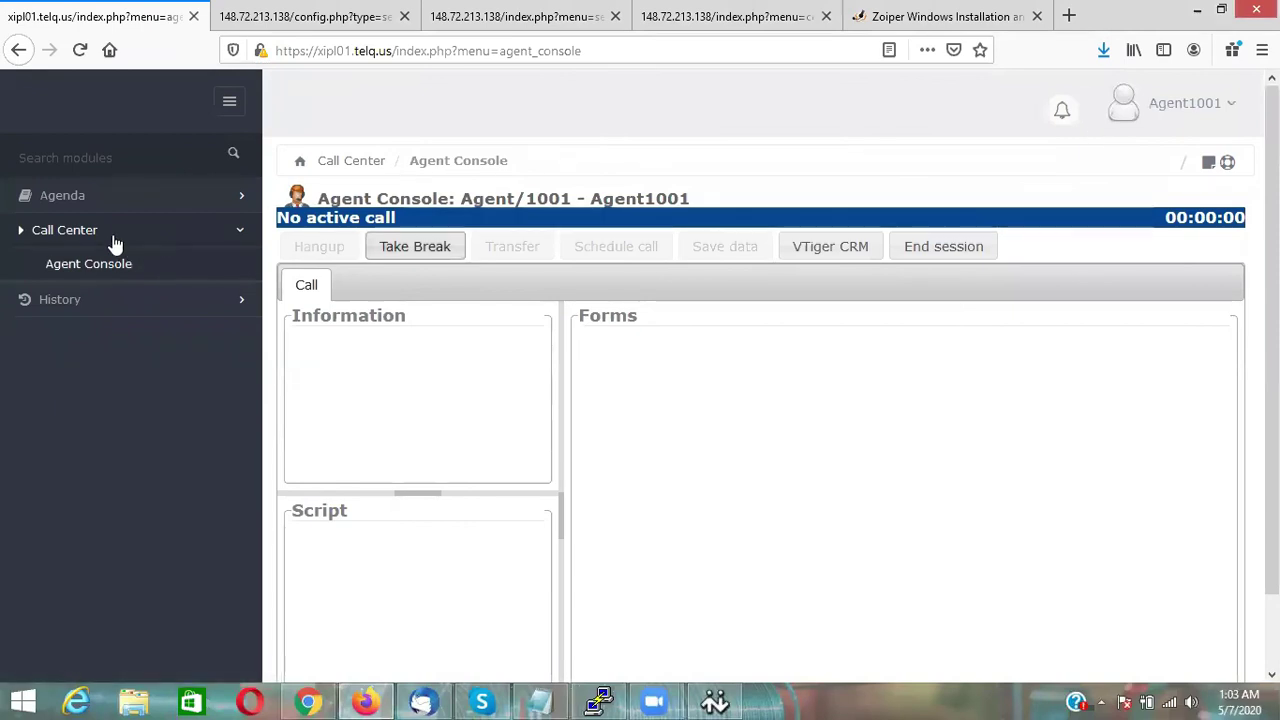
left_click(105, 272)
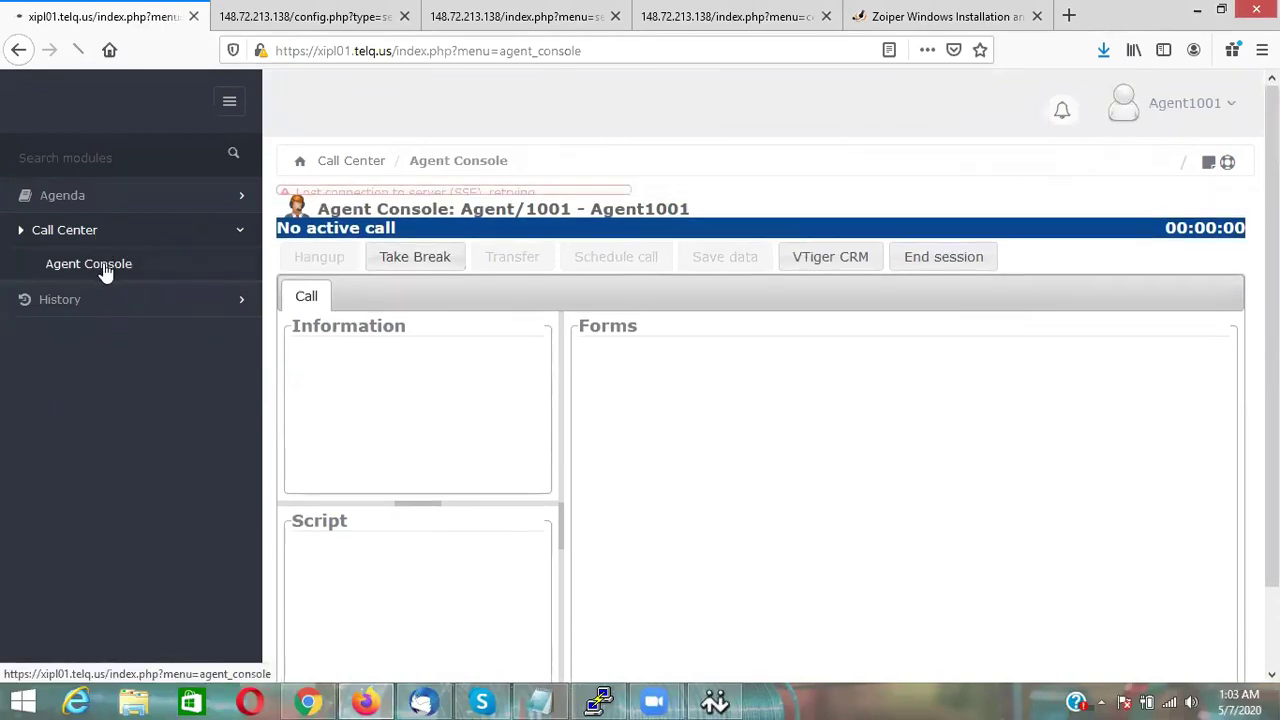
left_click(950, 248)
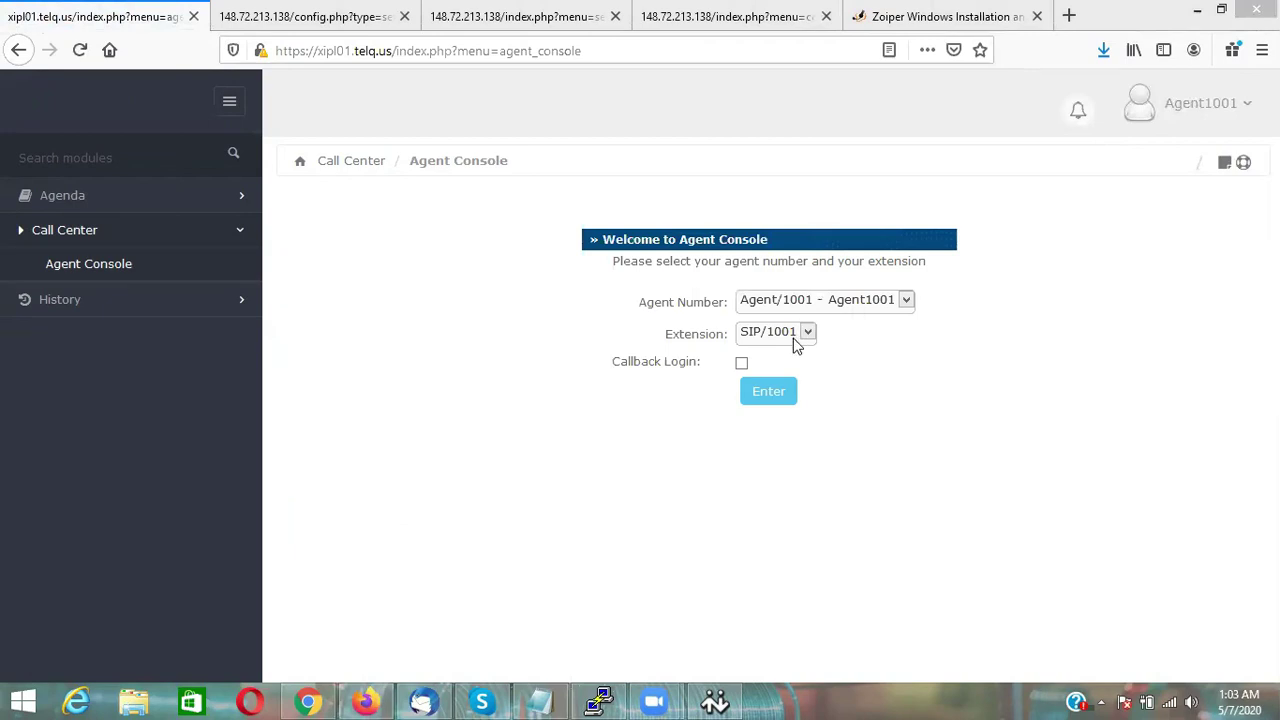
Check the softphone's call status, and log in again with extension SIP/1001, entering the agent password on the softphone keypad
left_click(720, 695)
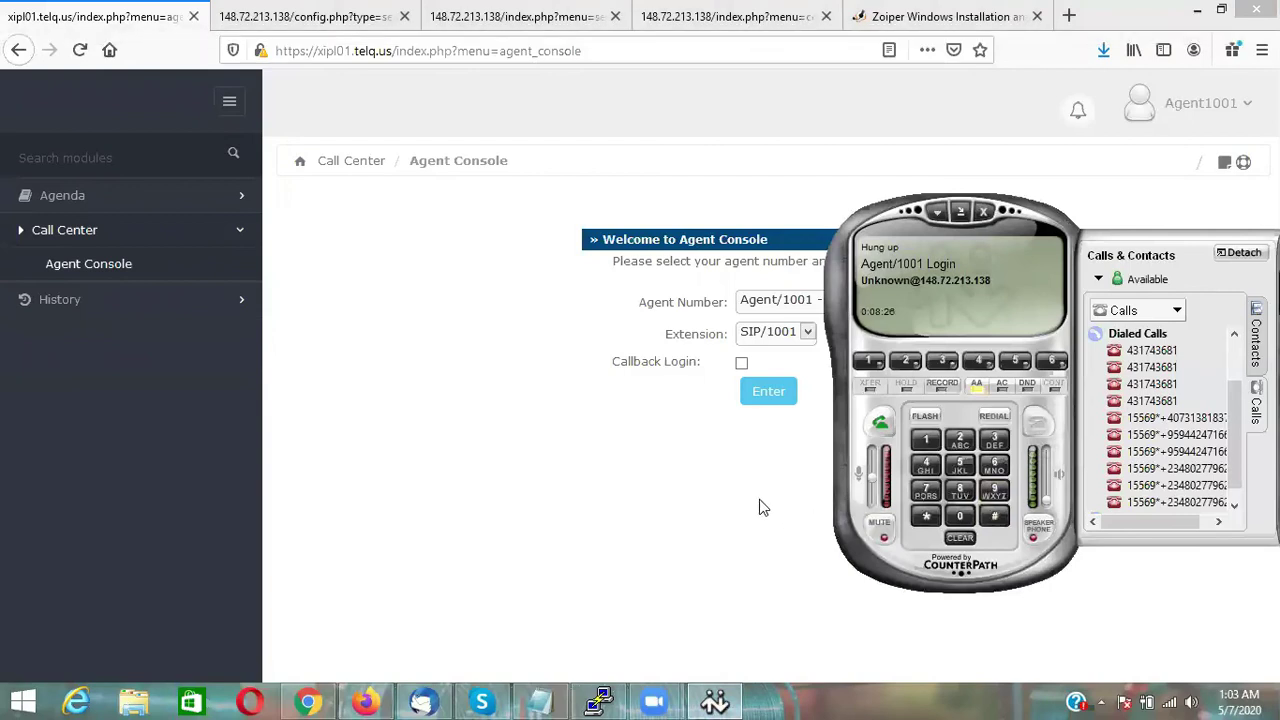
left_click(620, 445)
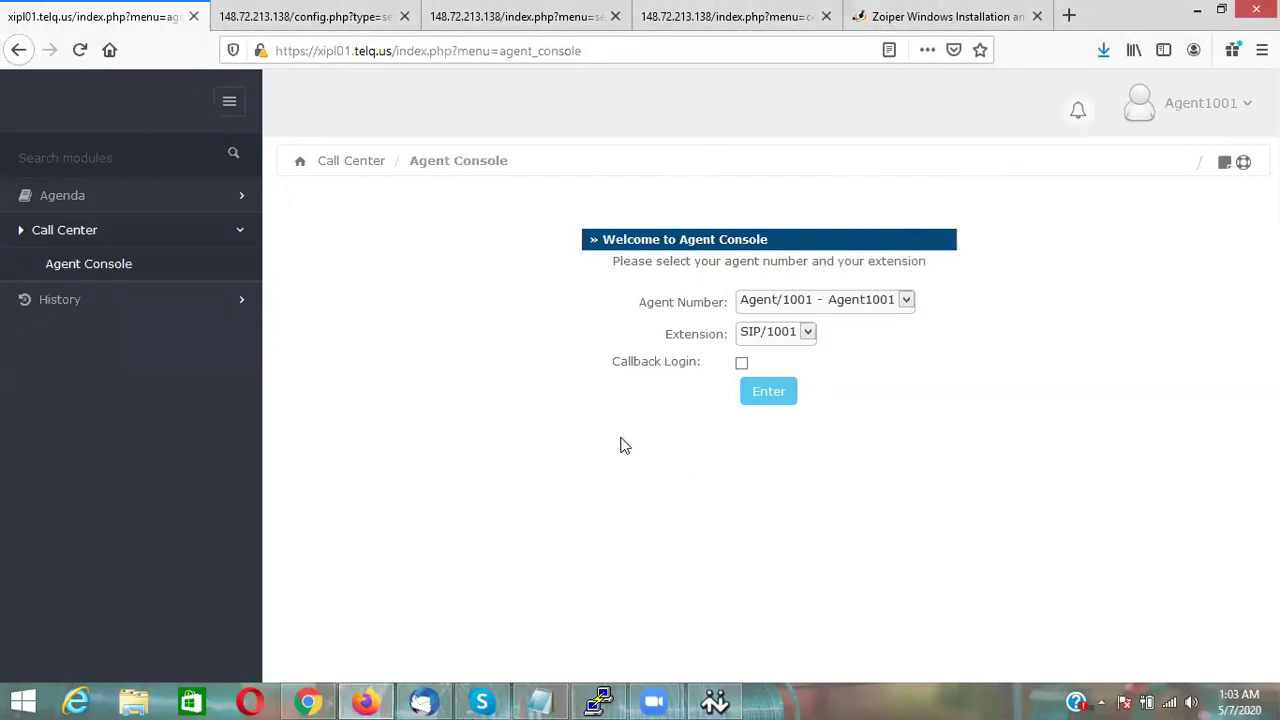
left_click(780, 393)
left_click(715, 700)
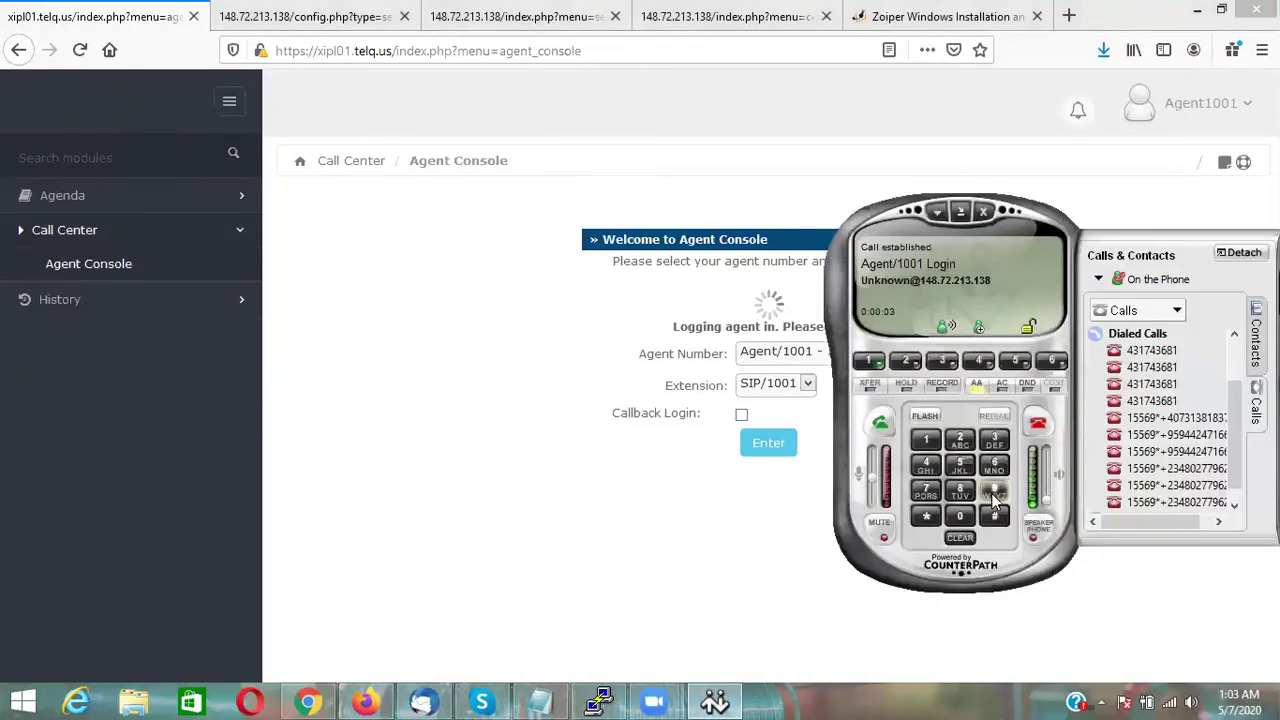
left_click(995, 495)
left_click(995, 518)
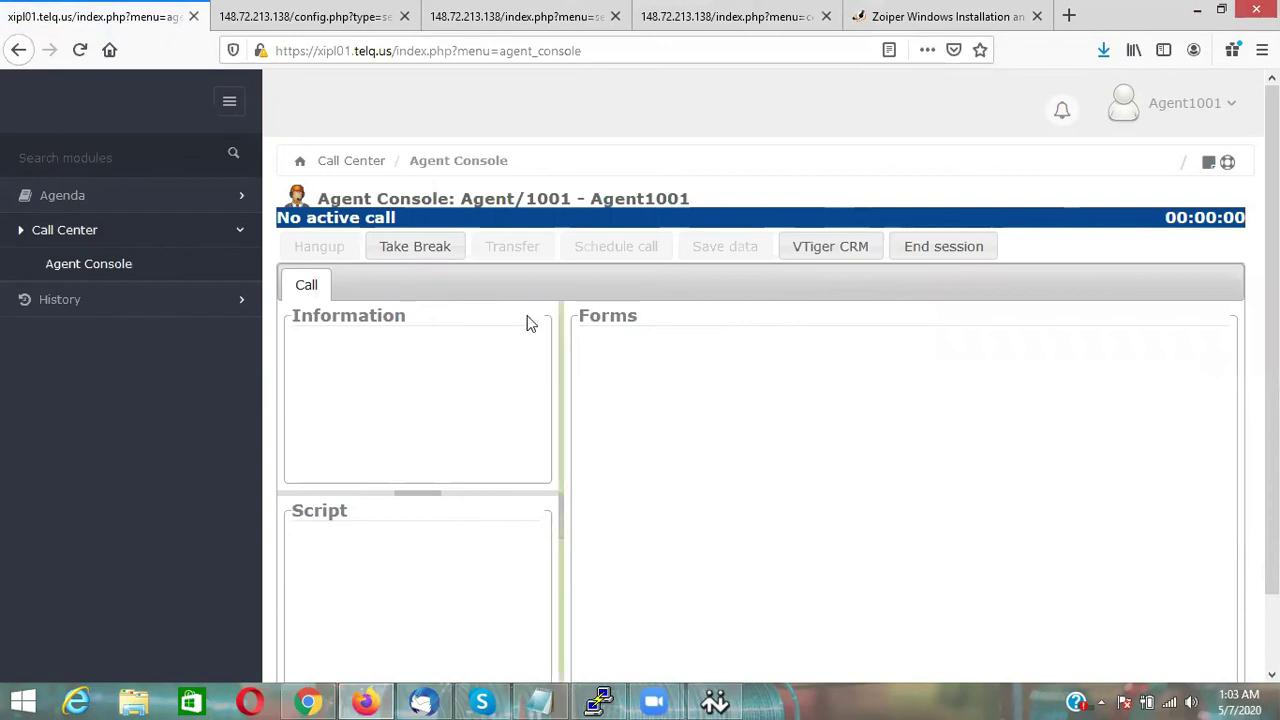
View the Agent Console's sticky note and close it without writing anything
scroll(1272, 340, "down", 2)
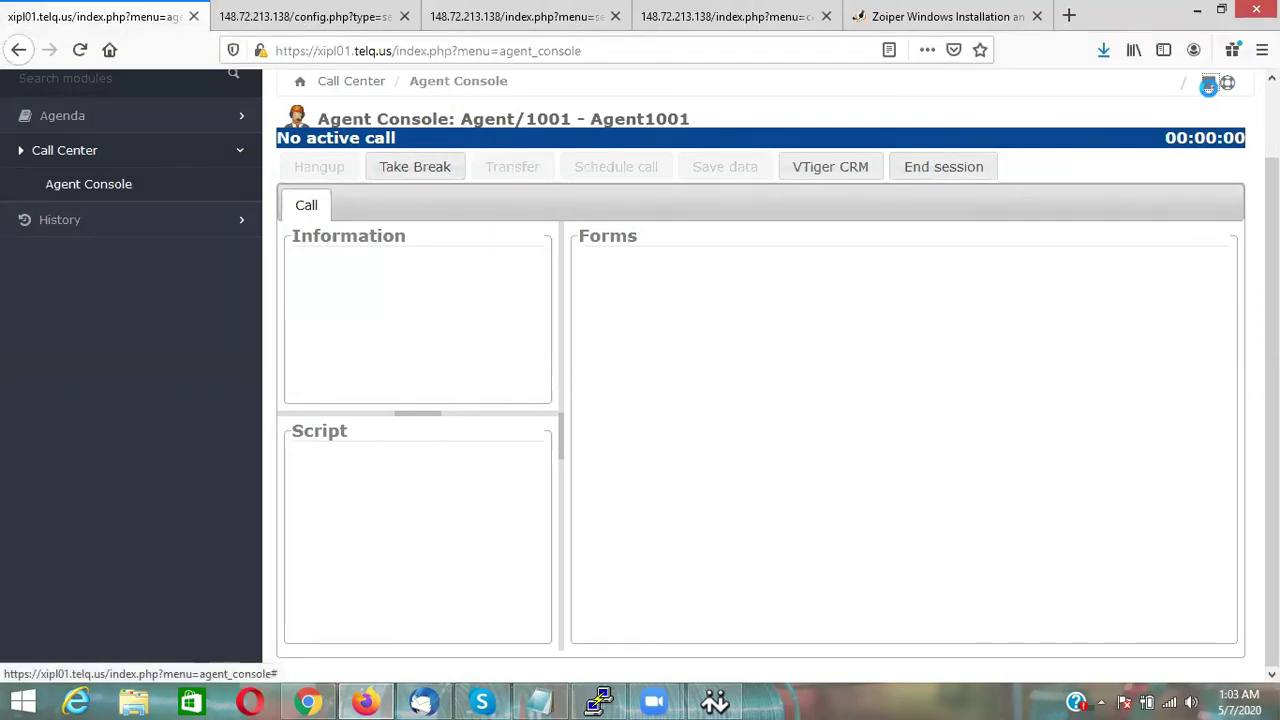
left_click(1208, 85)
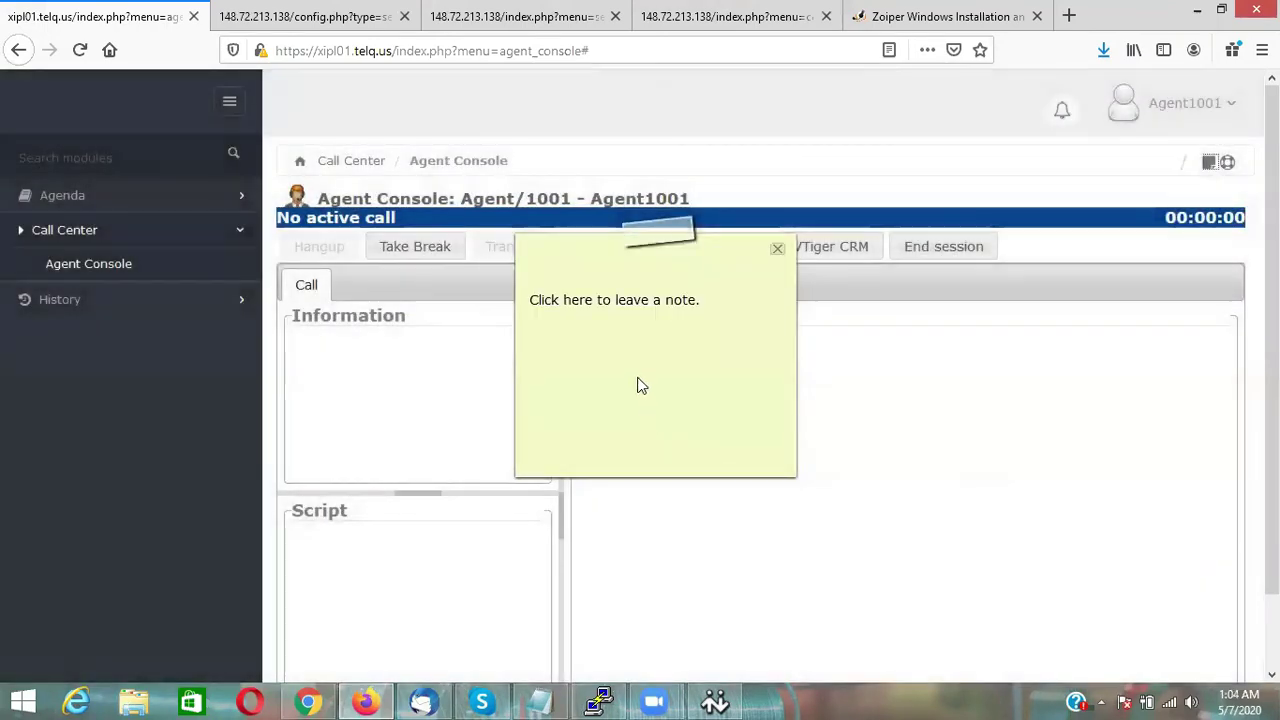
left_click(776, 249)
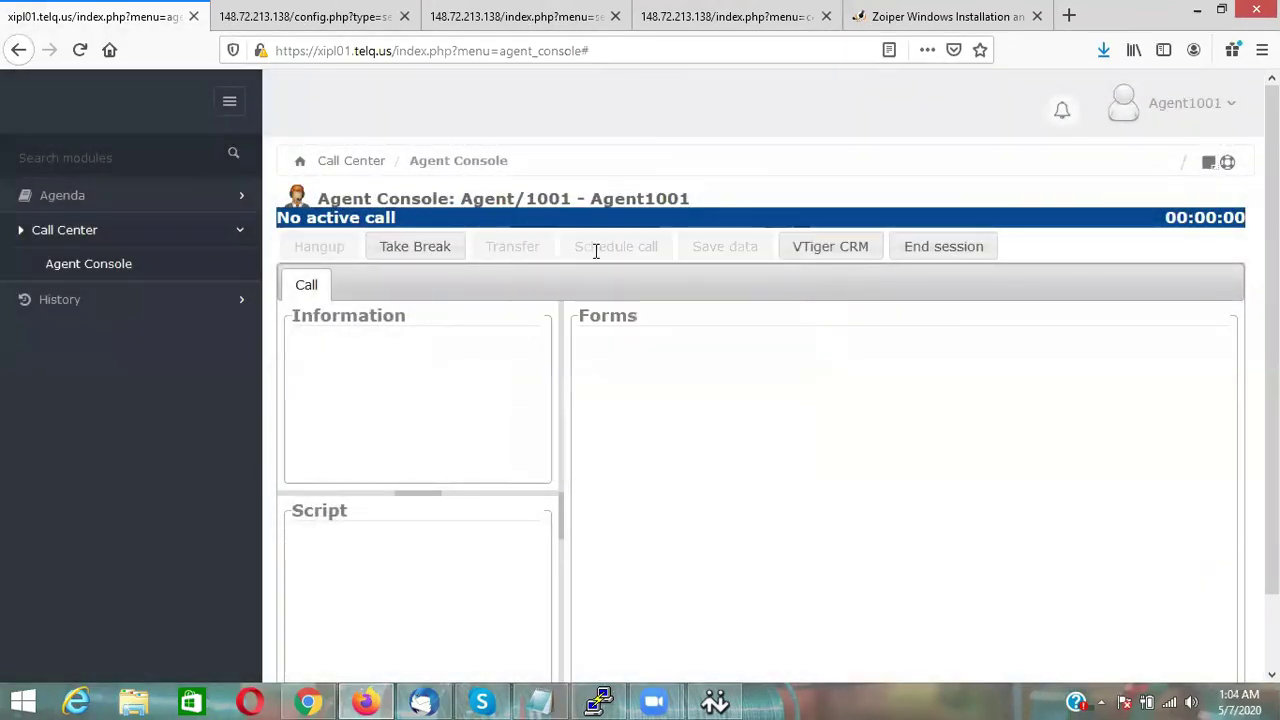
Open the Agenda calendar, close its note, and view the New Event form without saving an event
left_click(238, 195)
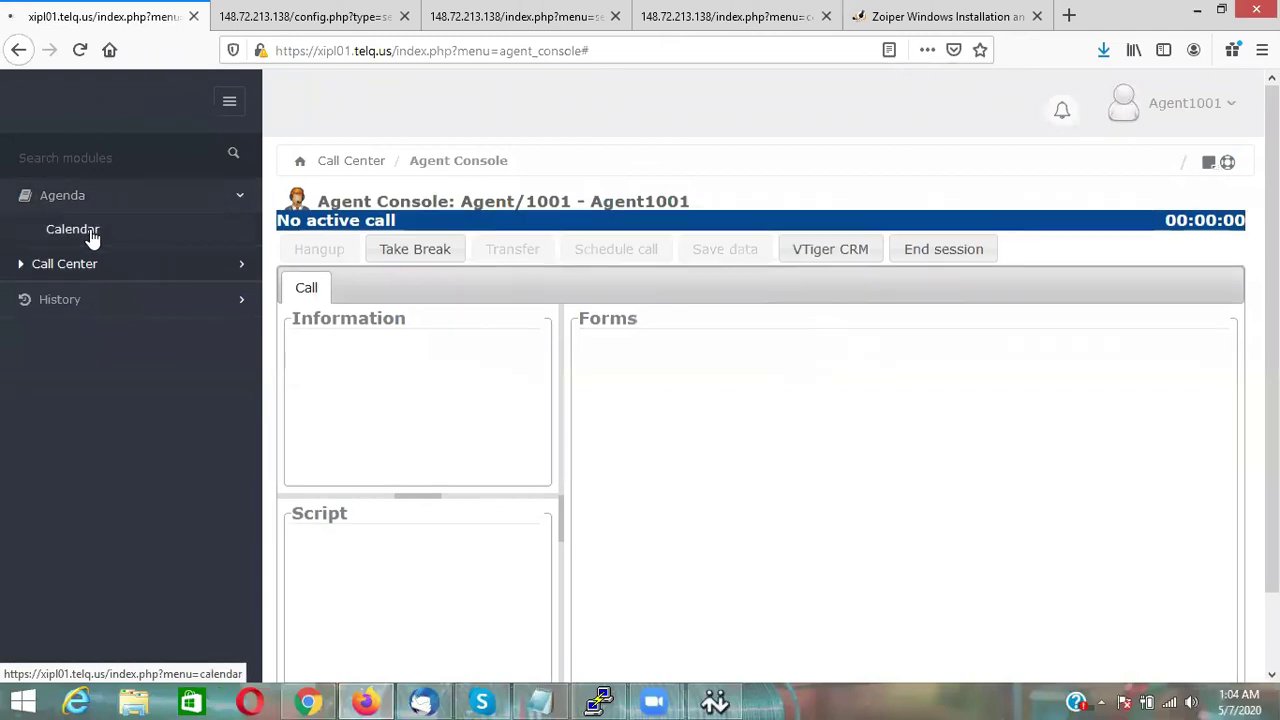
left_click(88, 230)
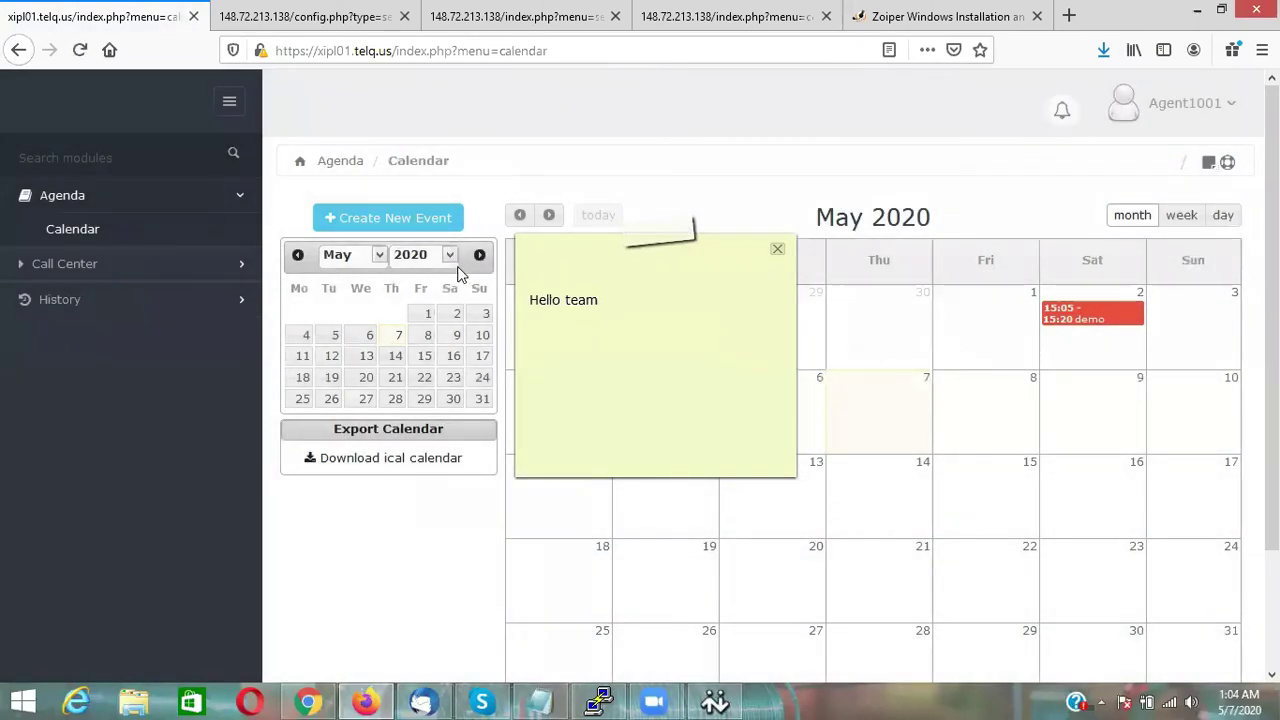
left_click(776, 251)
left_click(423, 220)
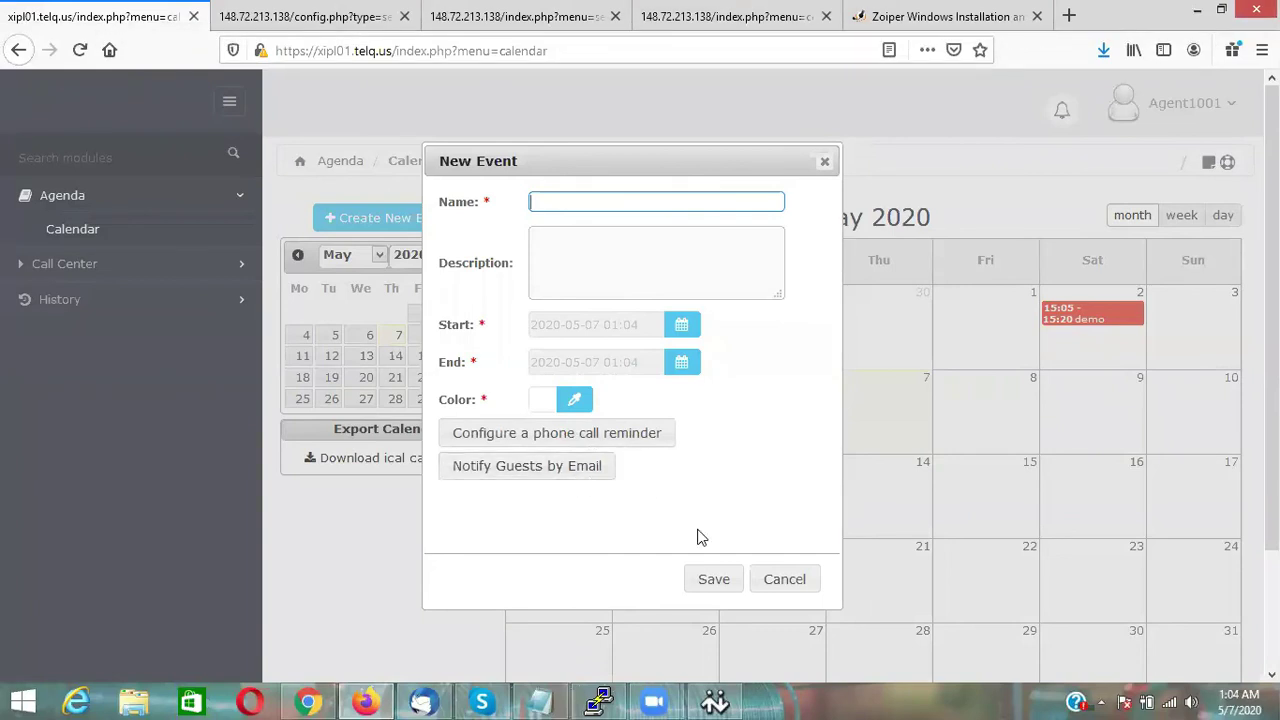
left_click(778, 582)
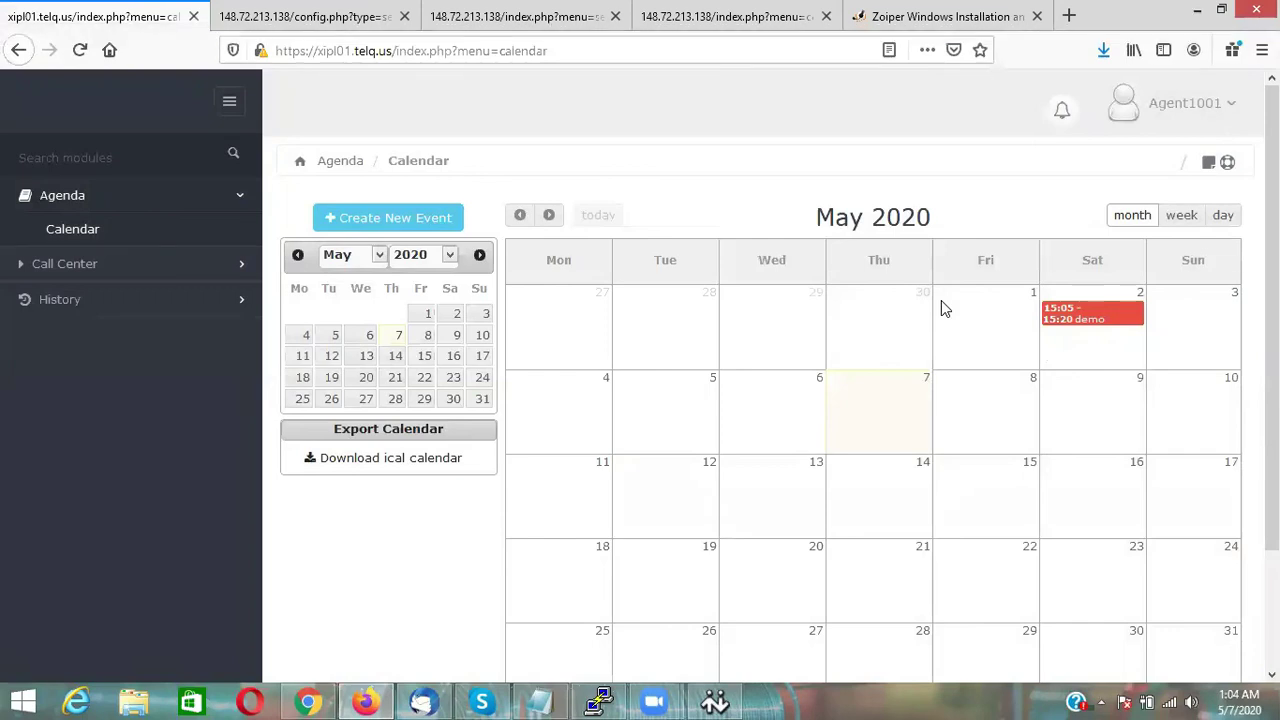
Return to the Agent Console from the calendar and bring up the softphone over it
left_click(205, 262)
left_click(101, 270)
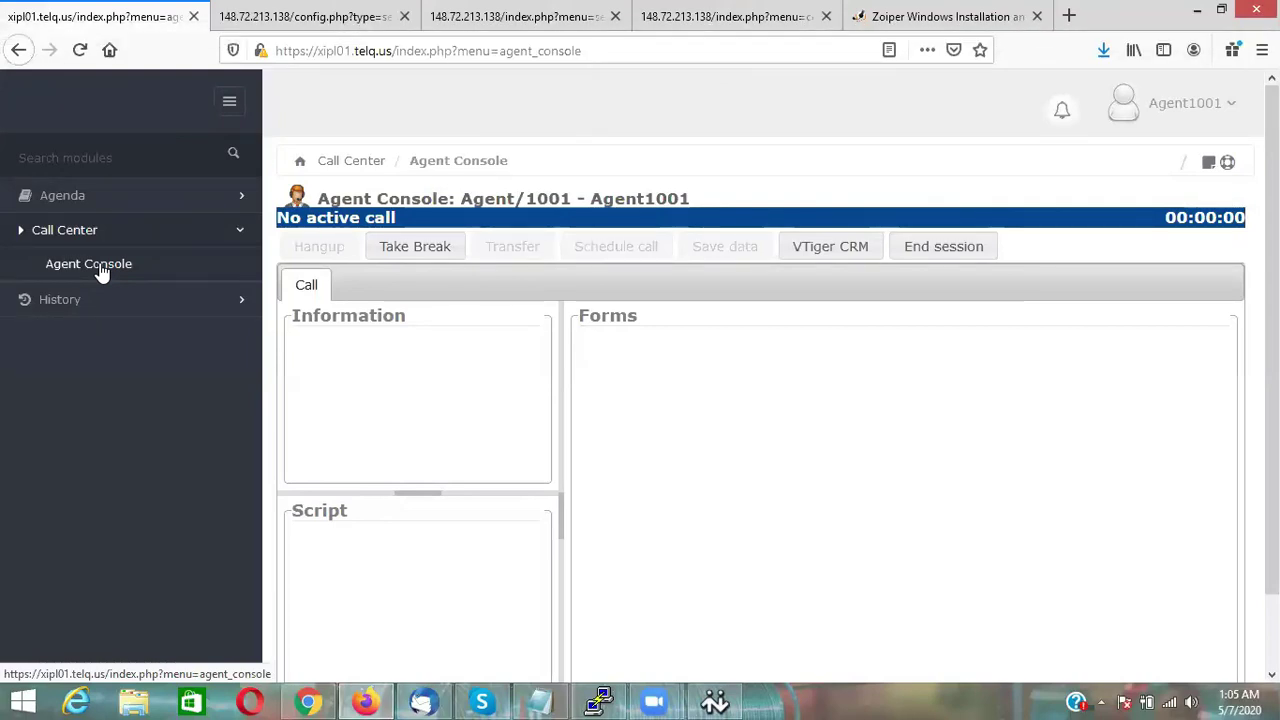
left_click(713, 700)
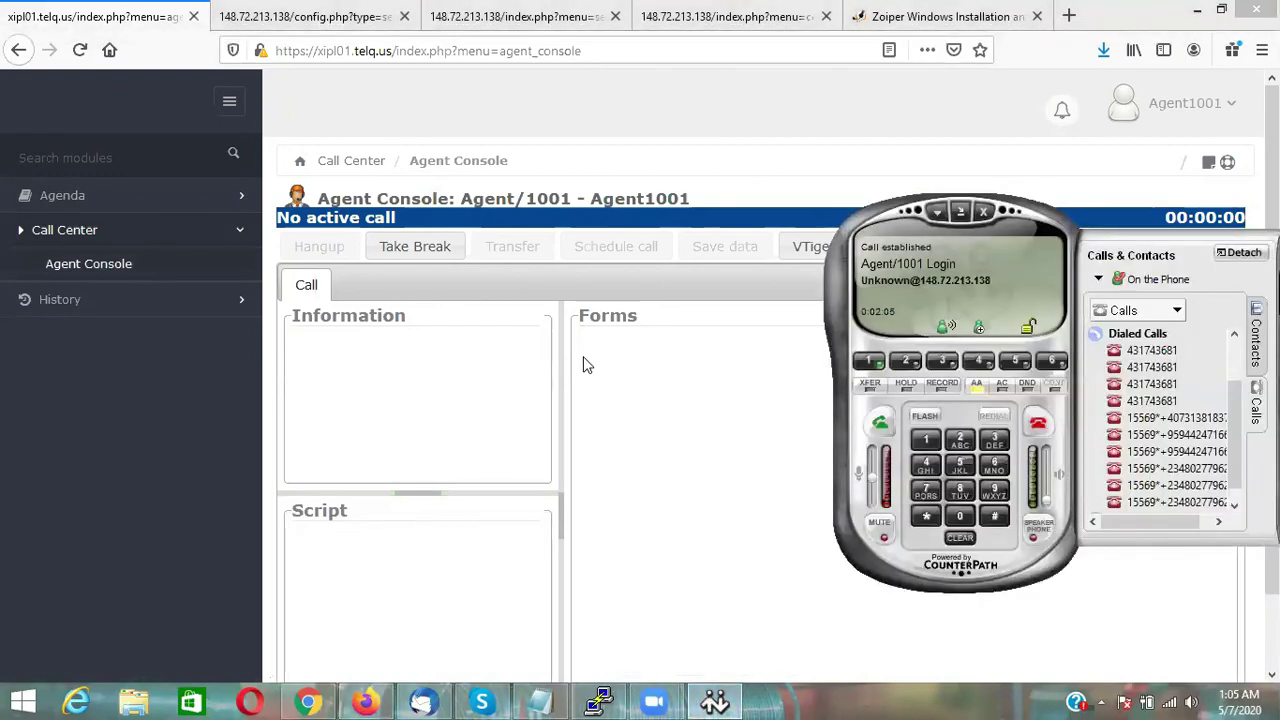